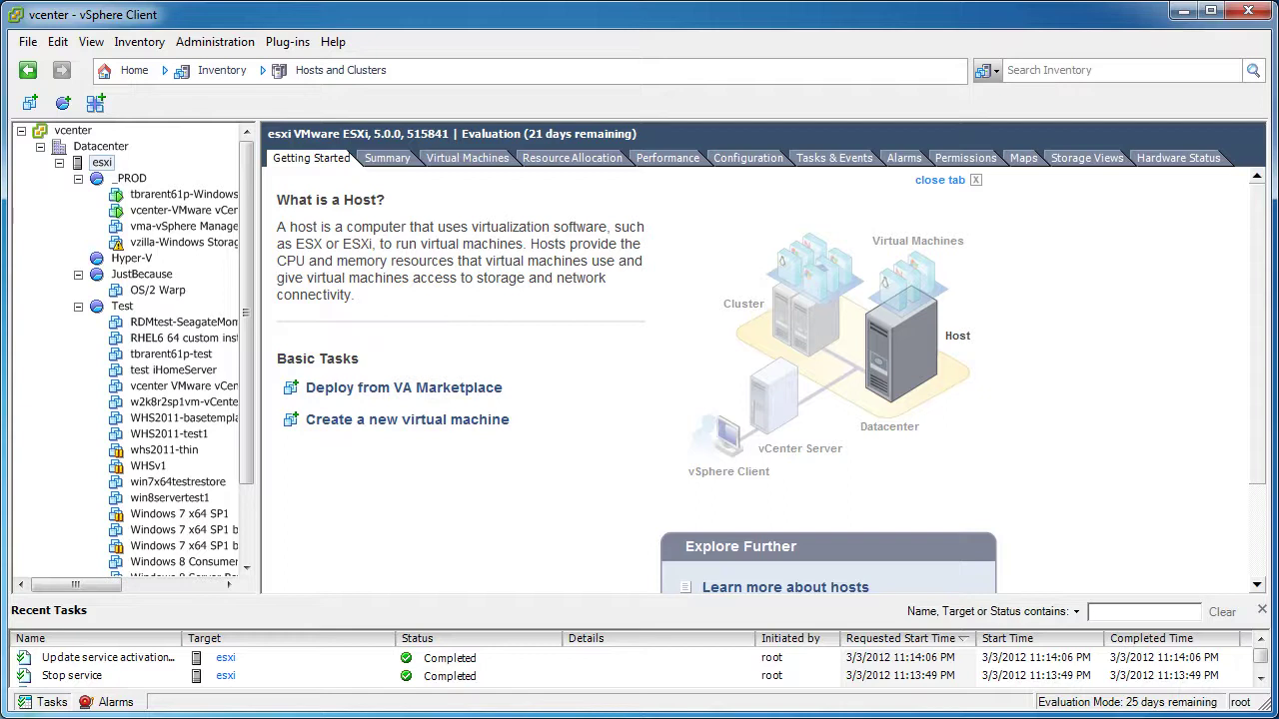
Launch the New Virtual Machine wizard from the esxi host's context menu
click(129, 261)
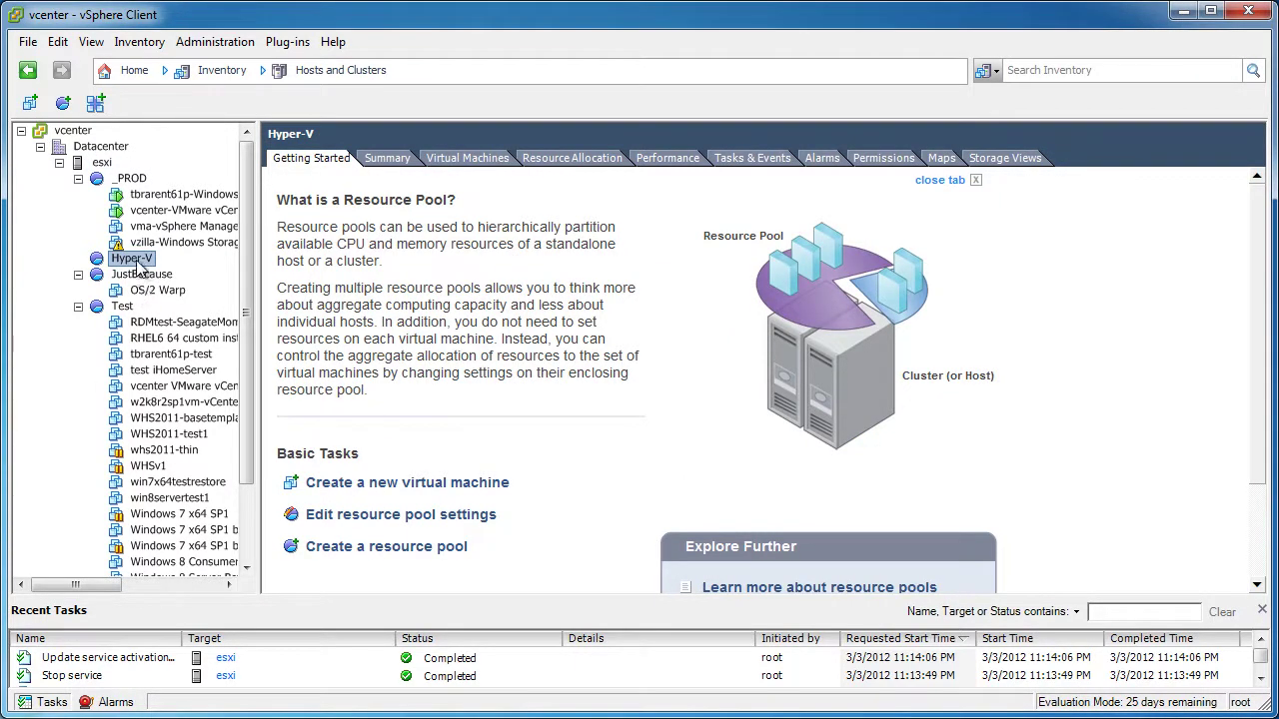
right_click(139, 262)
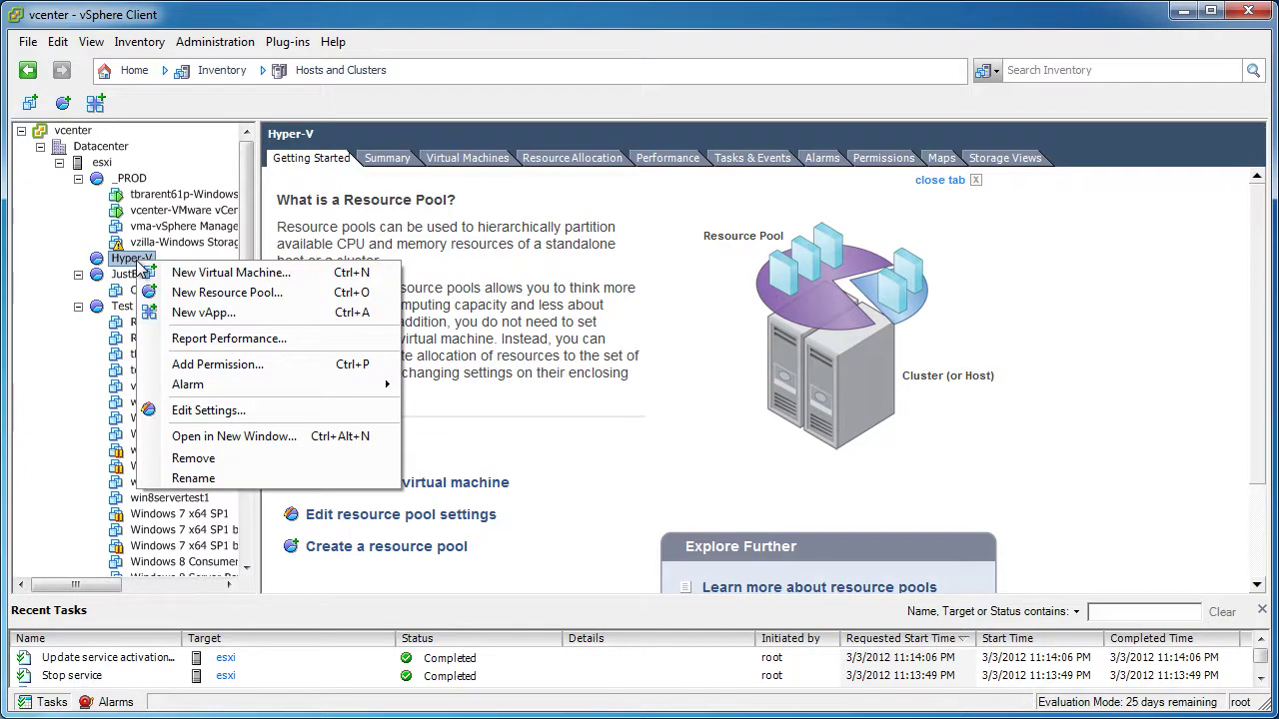
right_click(98, 162)
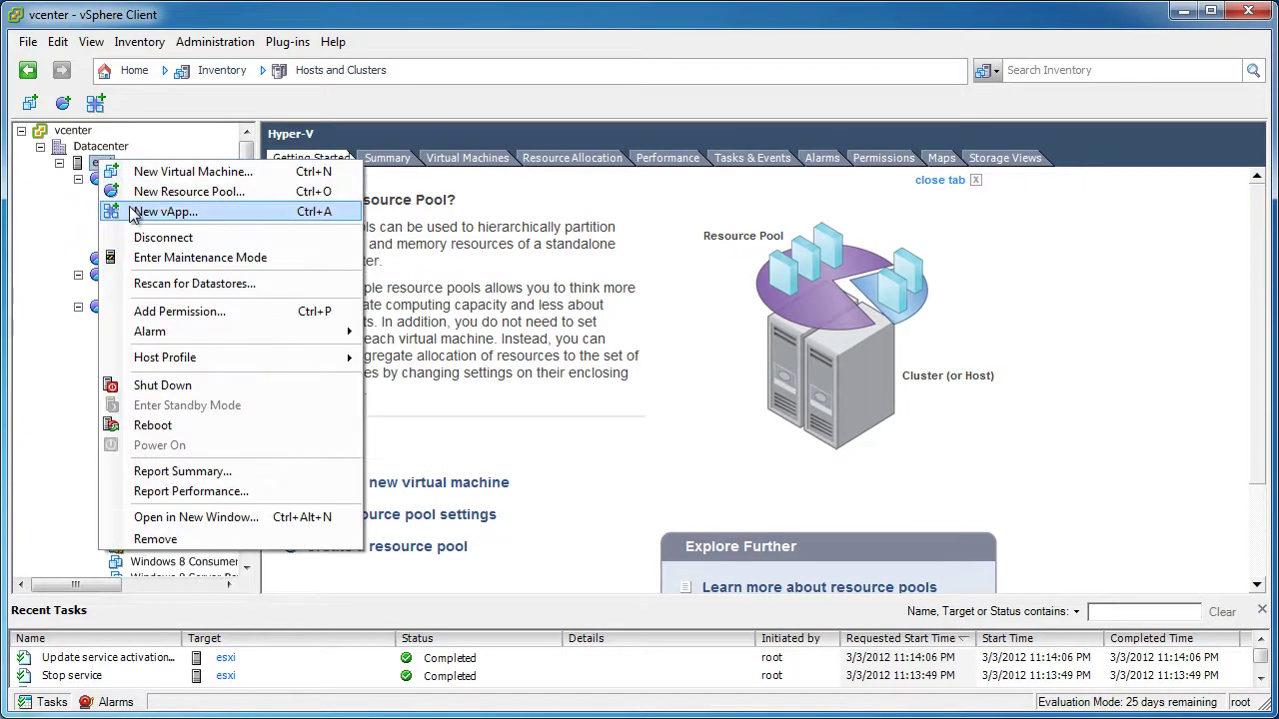
click(278, 174)
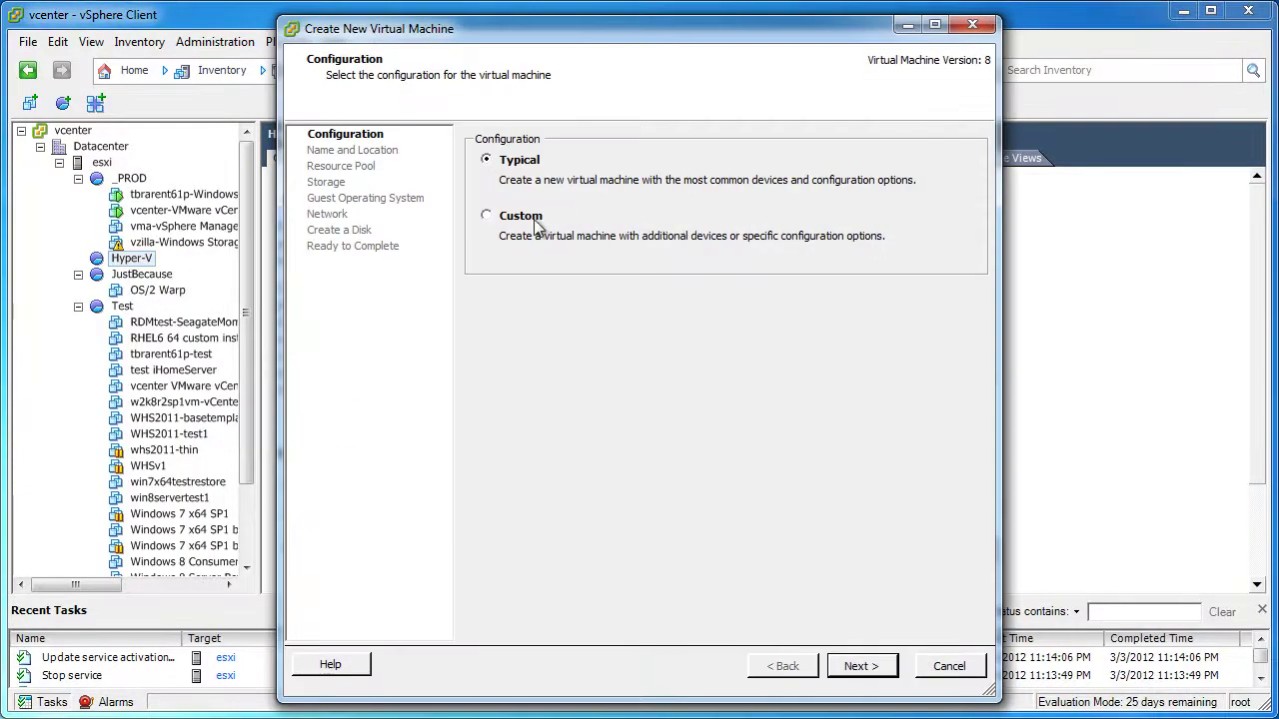
Choose a Custom configuration and name the VM 'Windows Server 8 Hyper-V TEMPLATE'
click(536, 225)
click(863, 667)
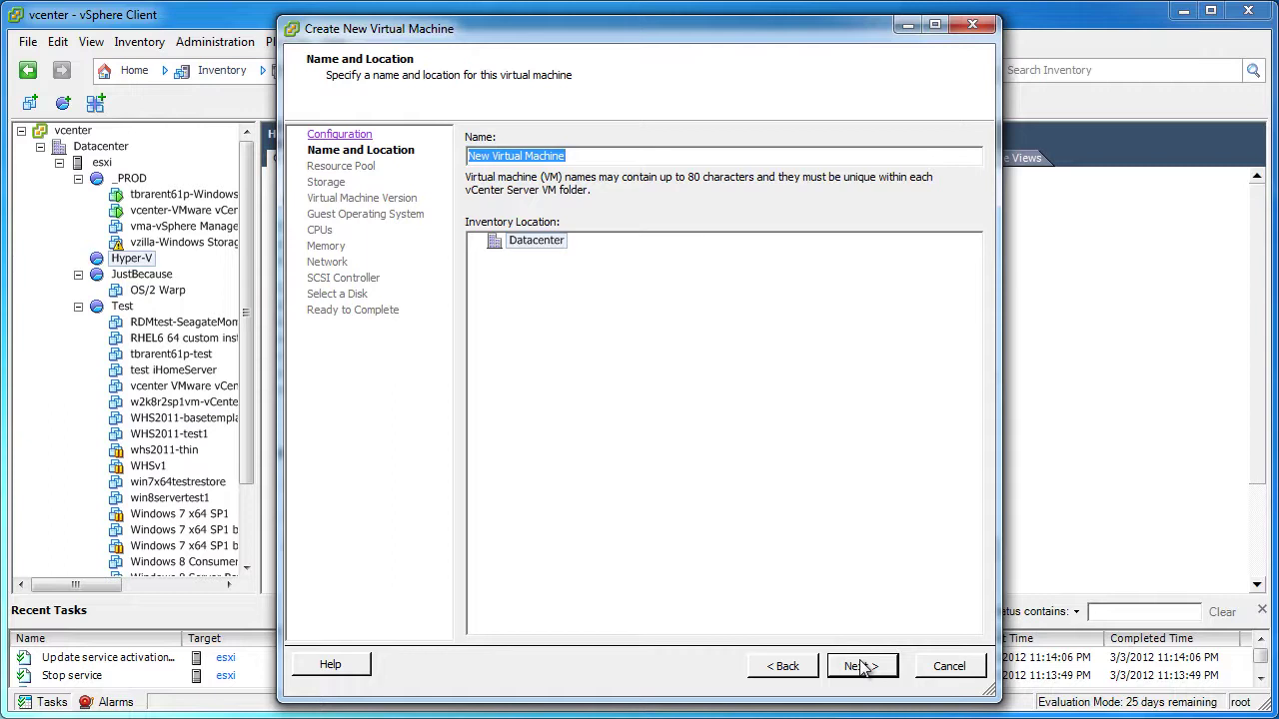
text(Windows )
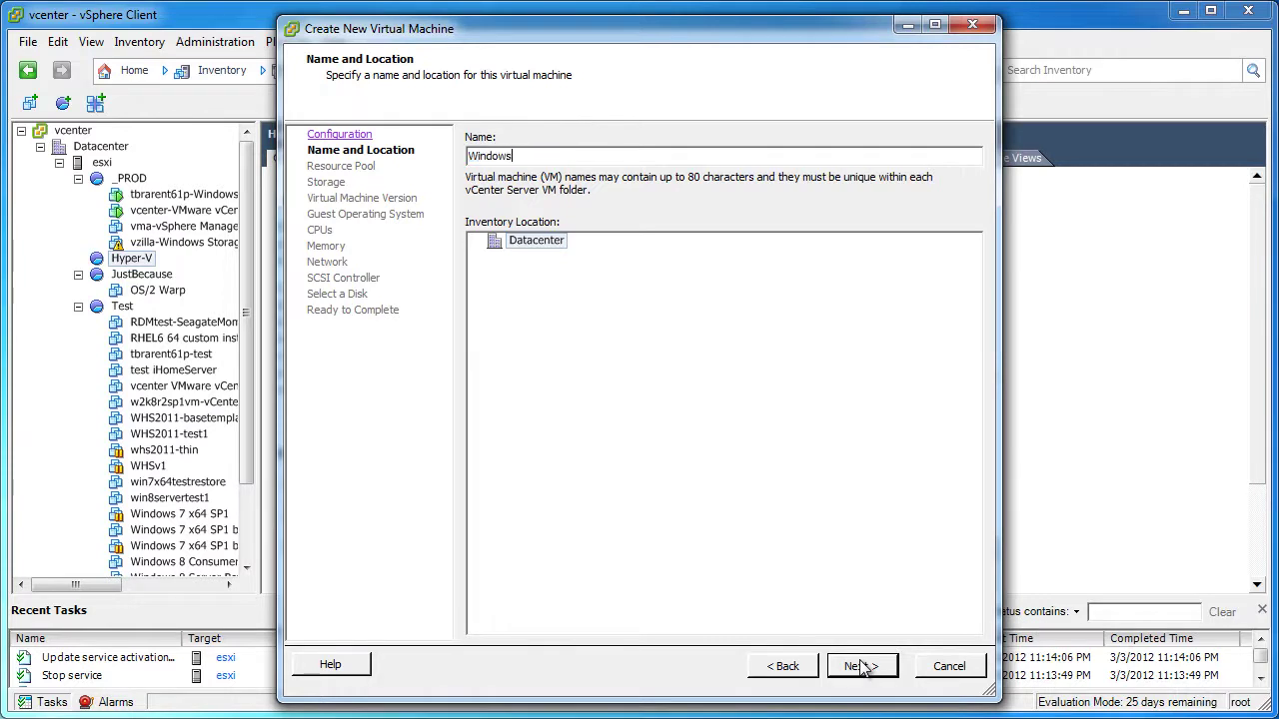
text(Server 8 Hyhper)
key(BackSpace)
key(BackSpace)
text(per)
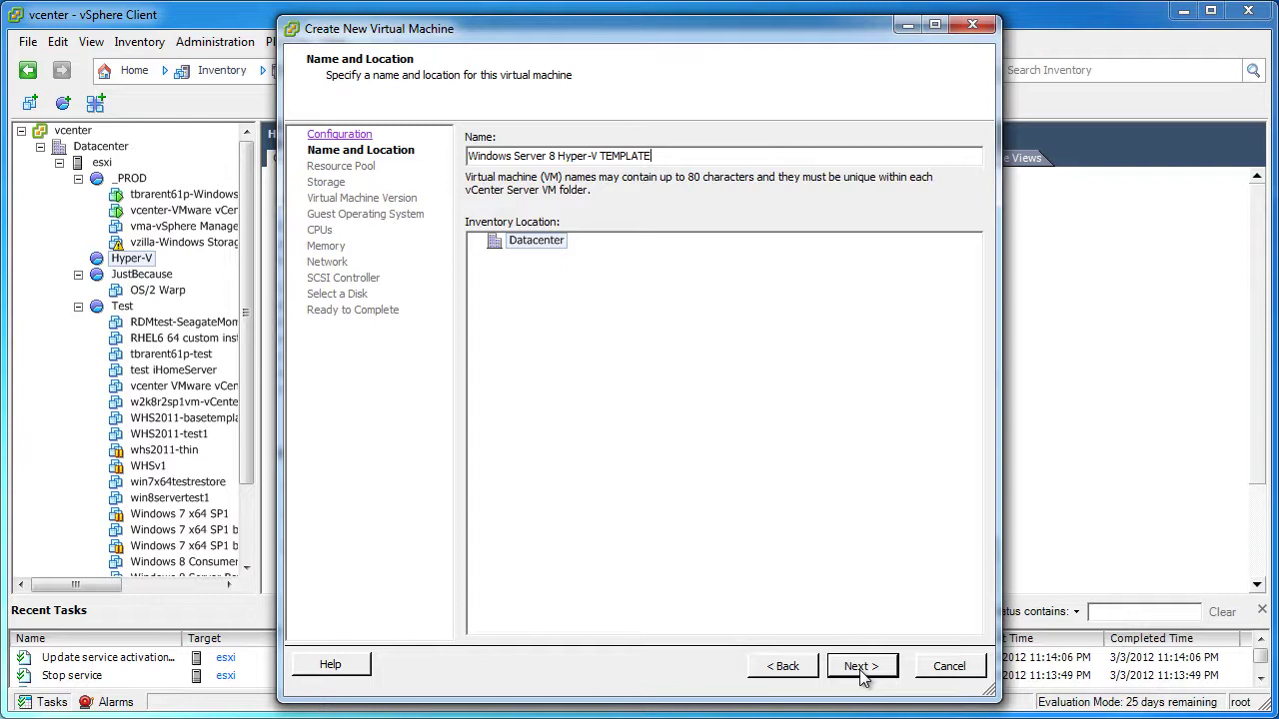
click(862, 667)
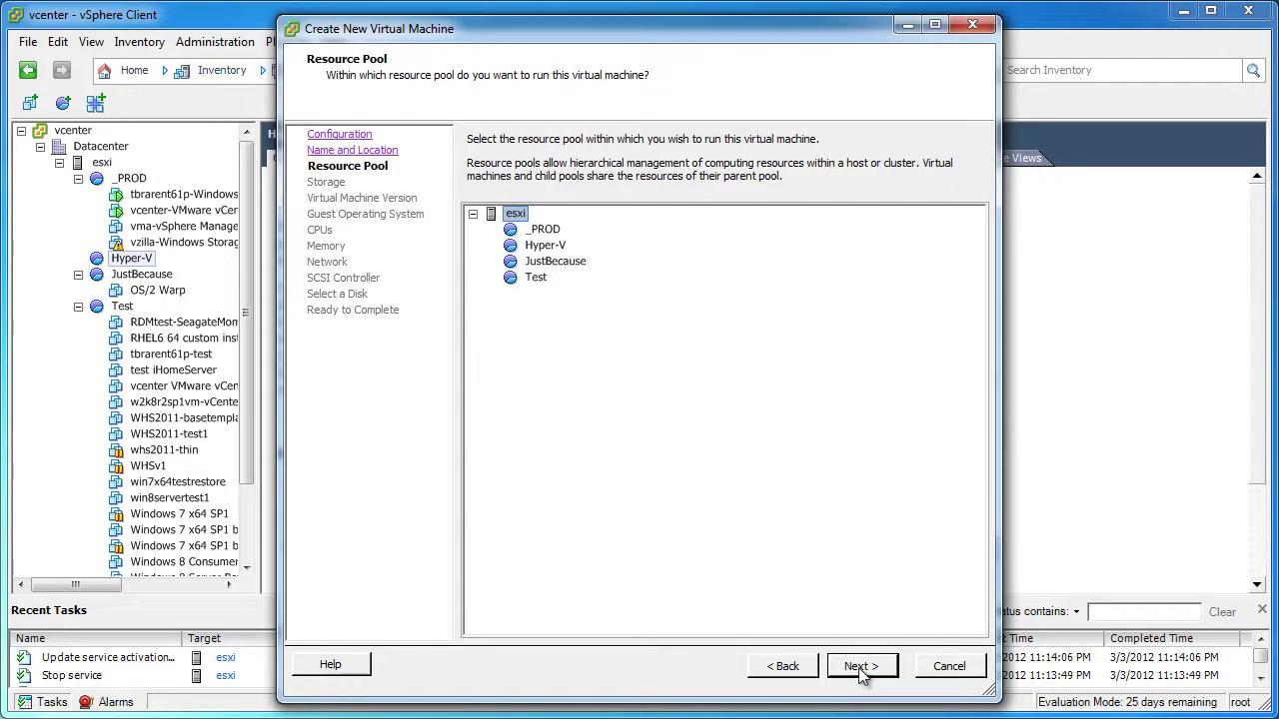
Place the VM in the Hyper-V pool on LSI-RAID5 with the default VM version
click(552, 250)
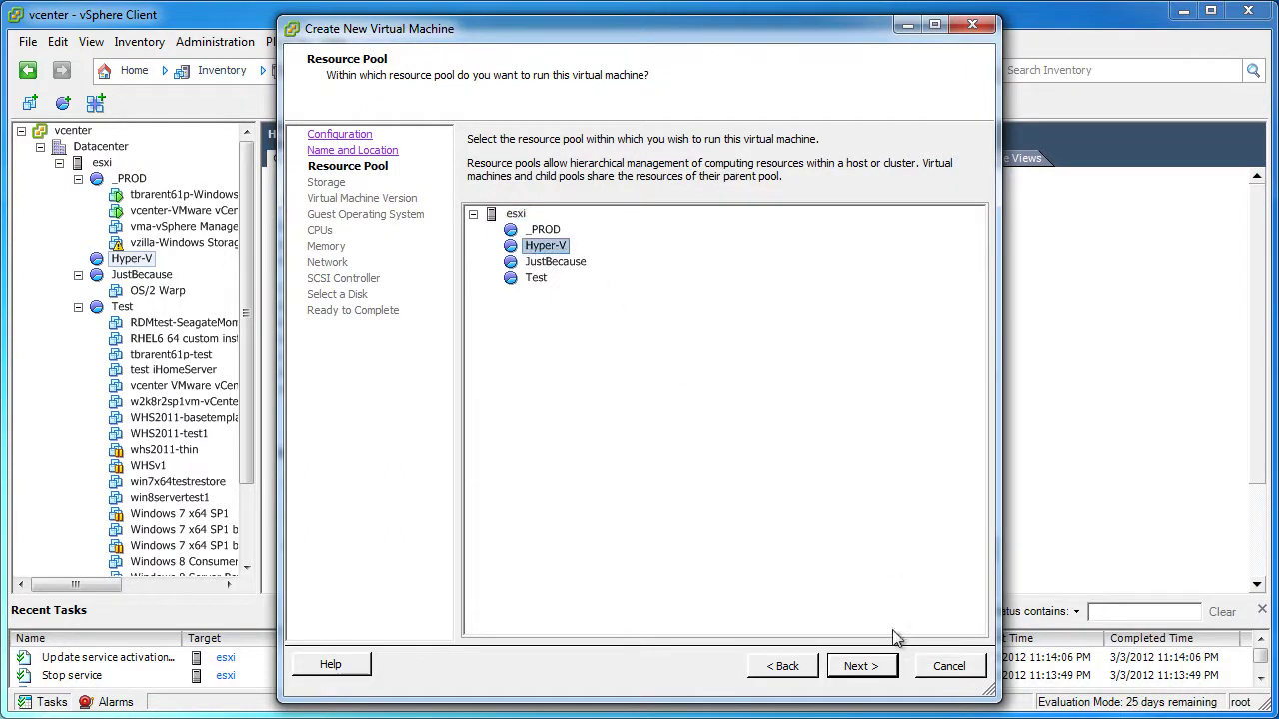
click(869, 666)
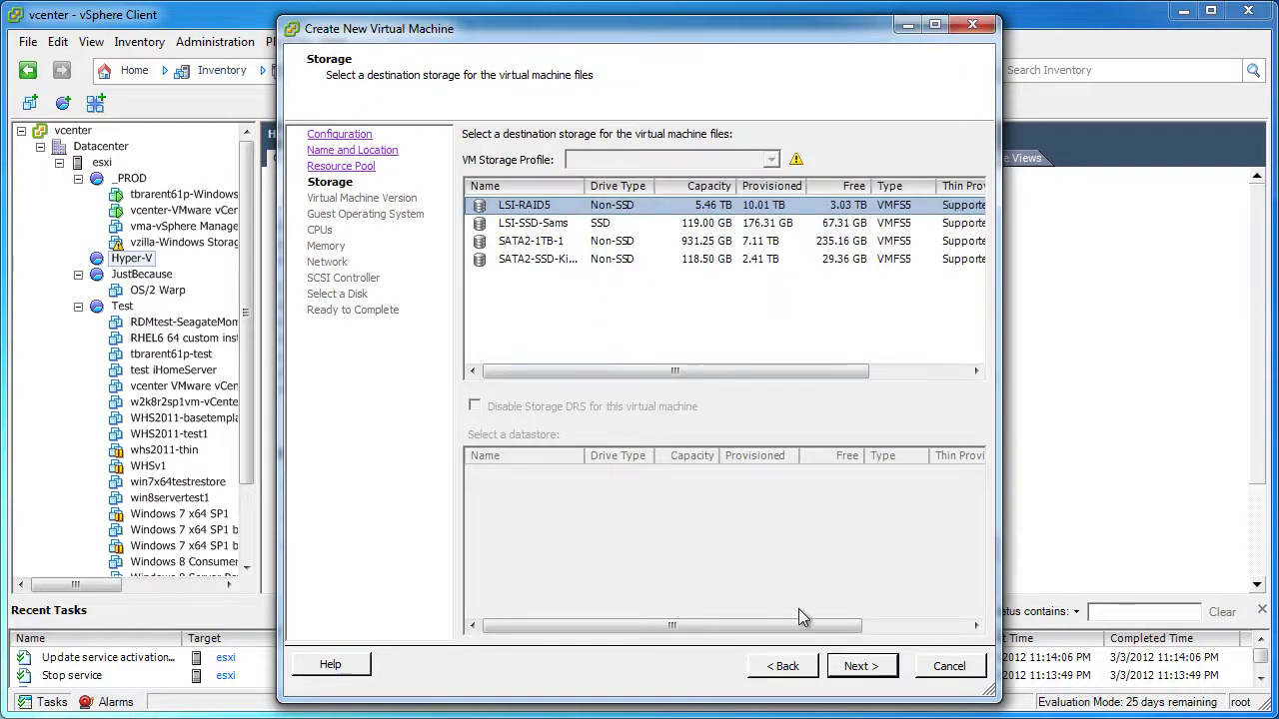
click(879, 675)
click(884, 677)
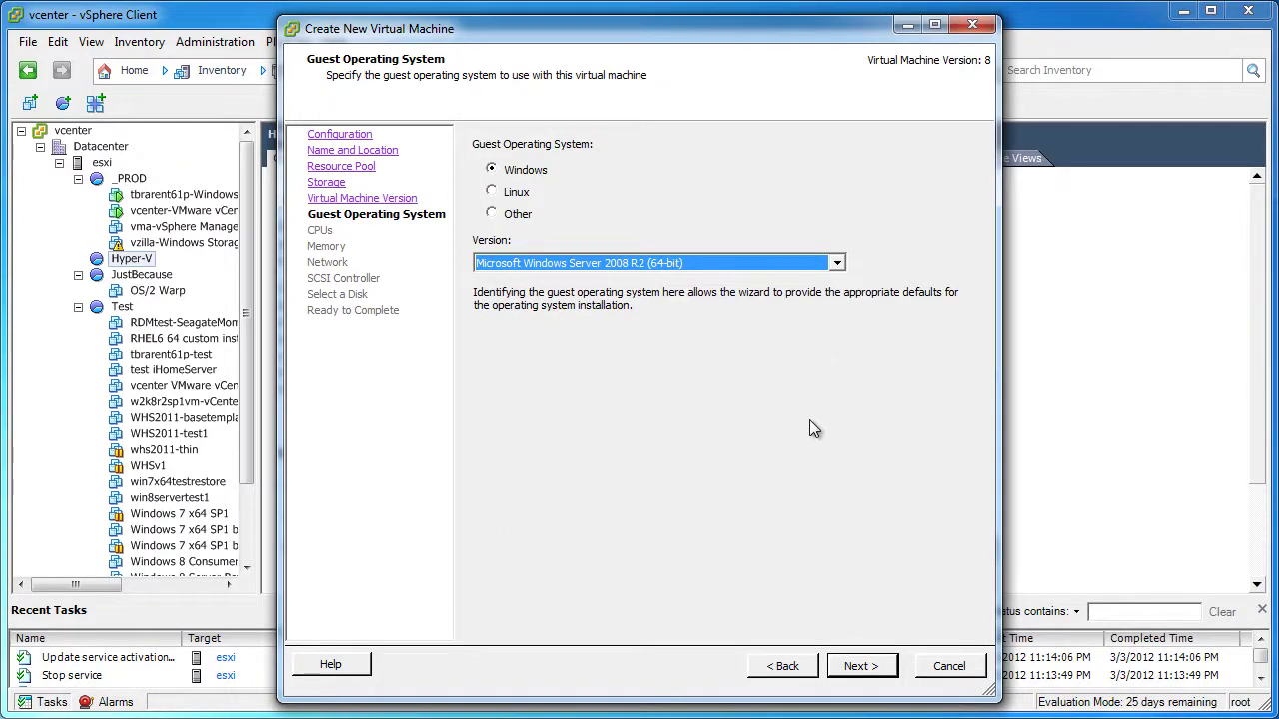
Keep the Windows Server 2008 R2 (64-bit) guest, set 2 cores per socket and 4 GB memory
click(837, 263)
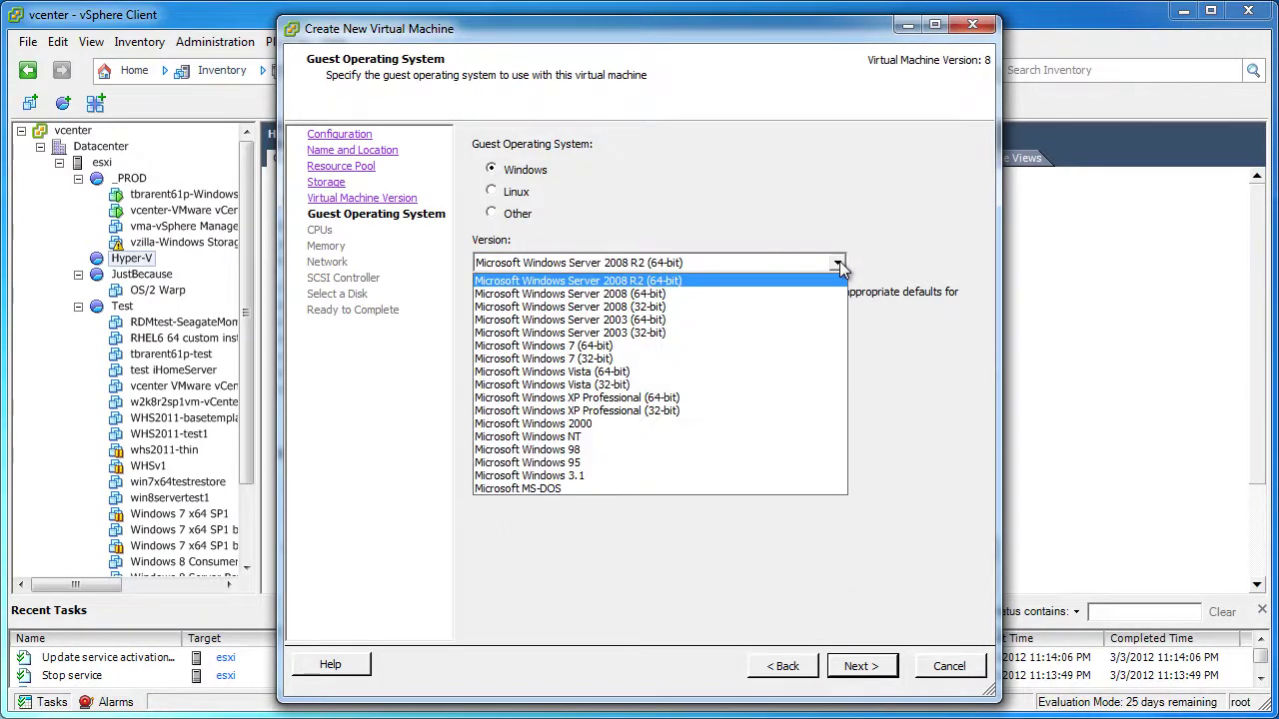
click(894, 231)
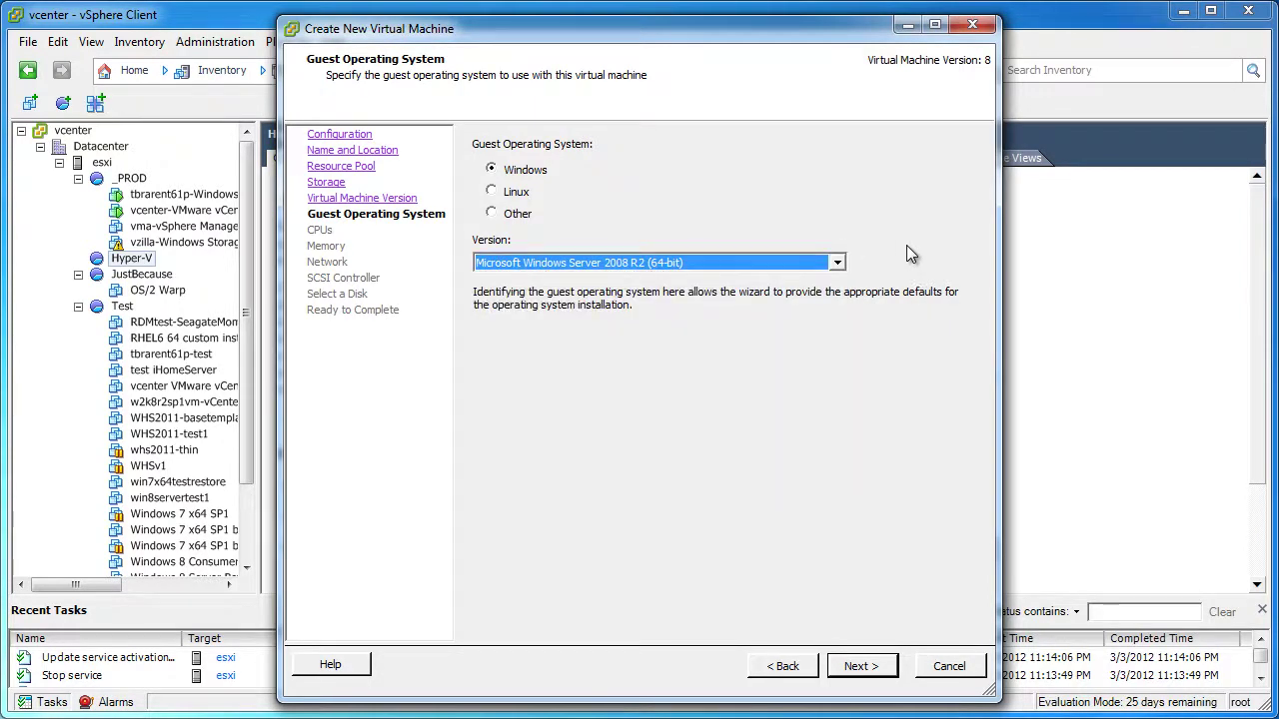
click(861, 667)
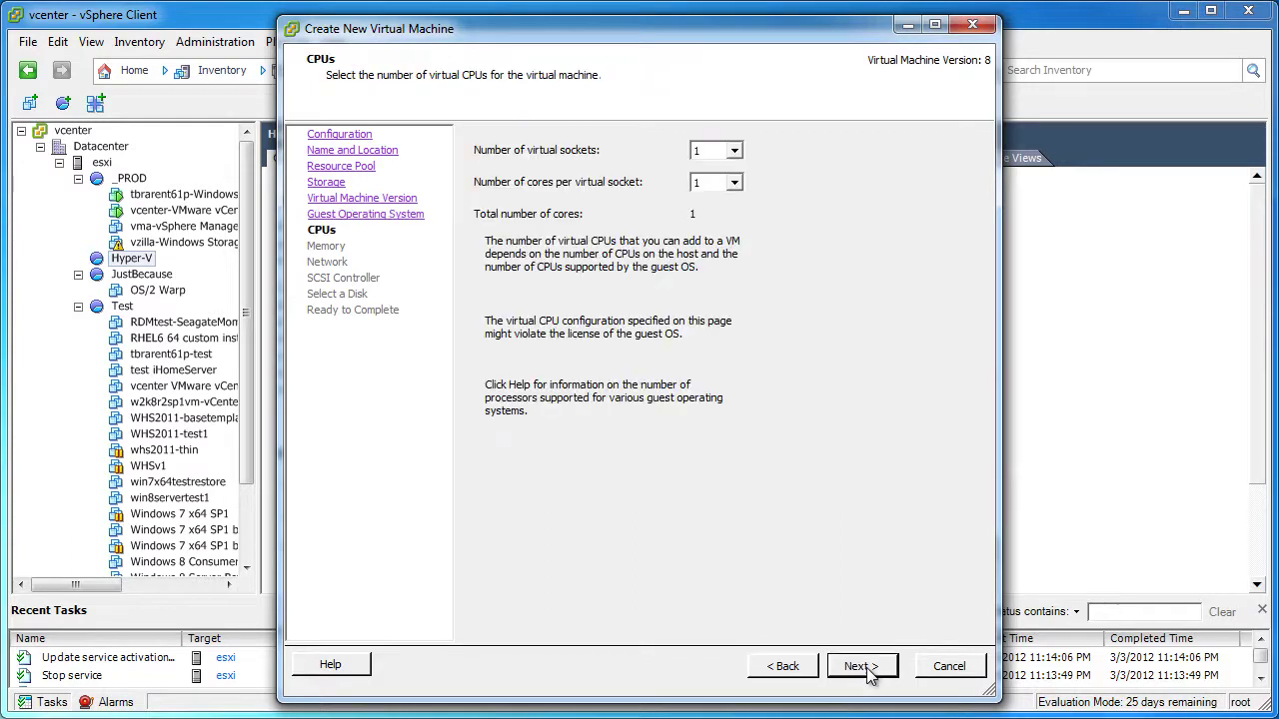
click(736, 184)
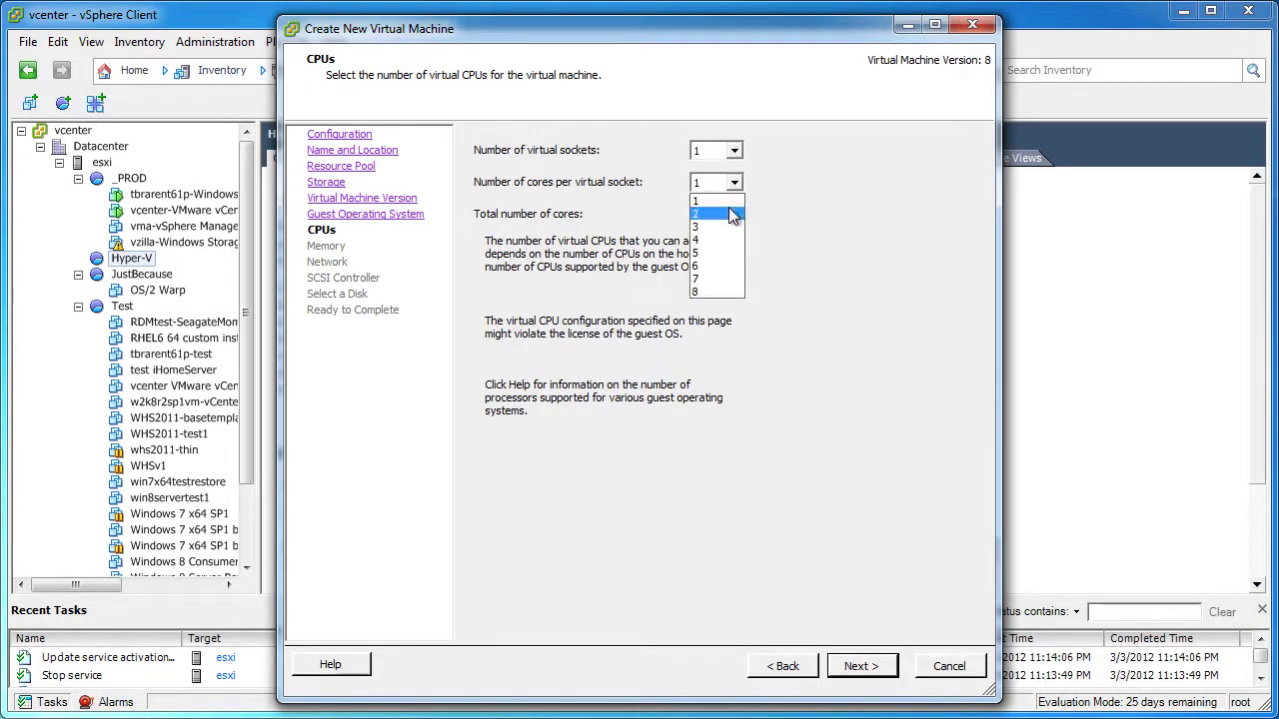
click(733, 215)
click(861, 679)
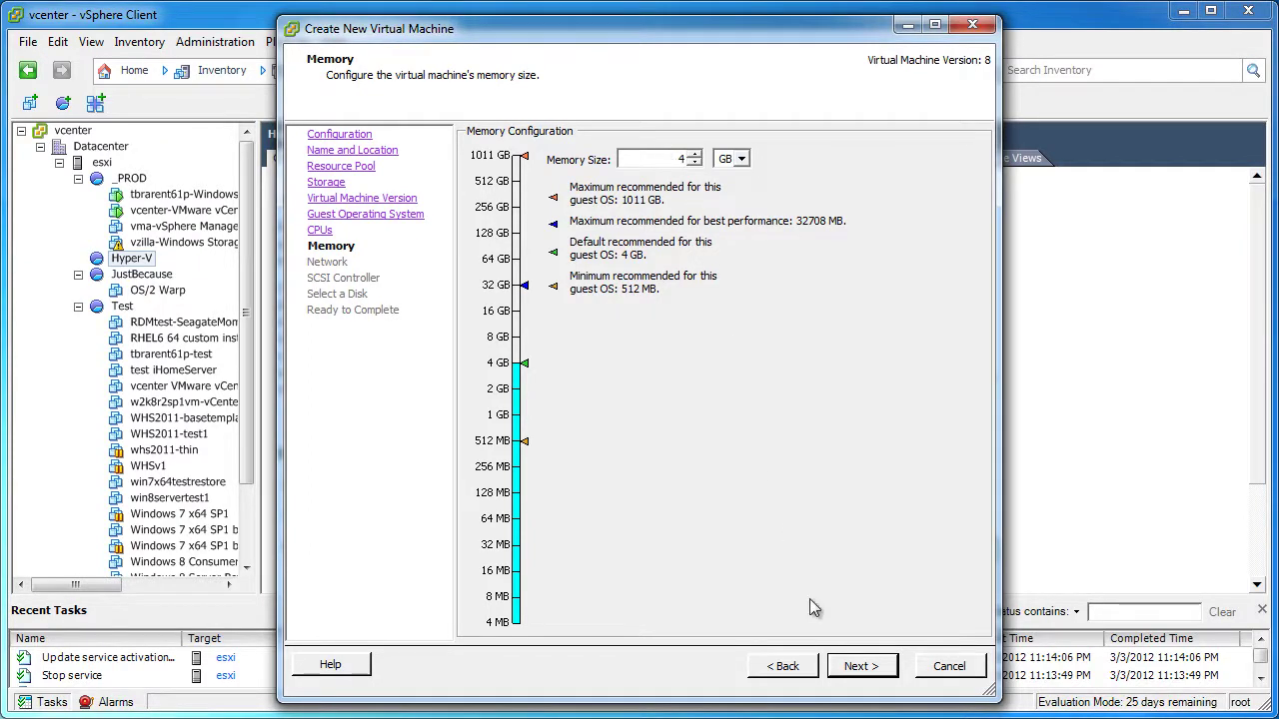
click(862, 666)
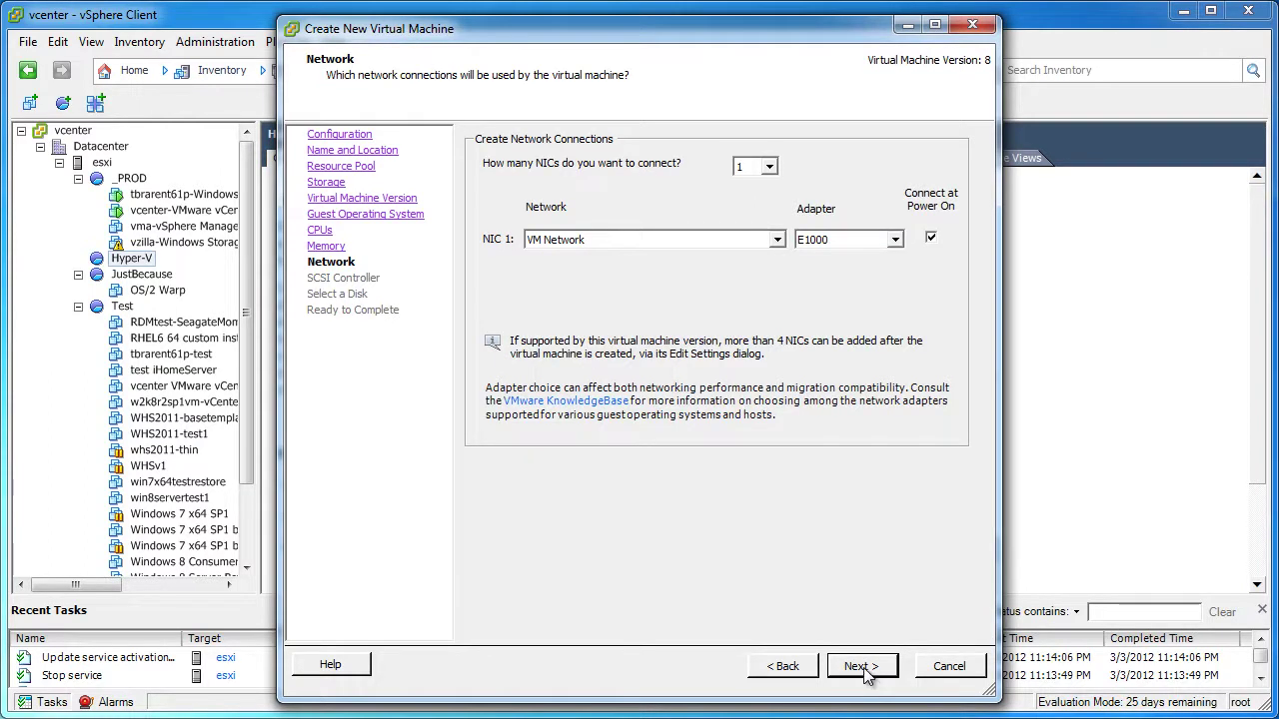
Keep VM Network and the LSI Logic SAS controller, and add a 750 GB thin-provisioned disk
click(861, 667)
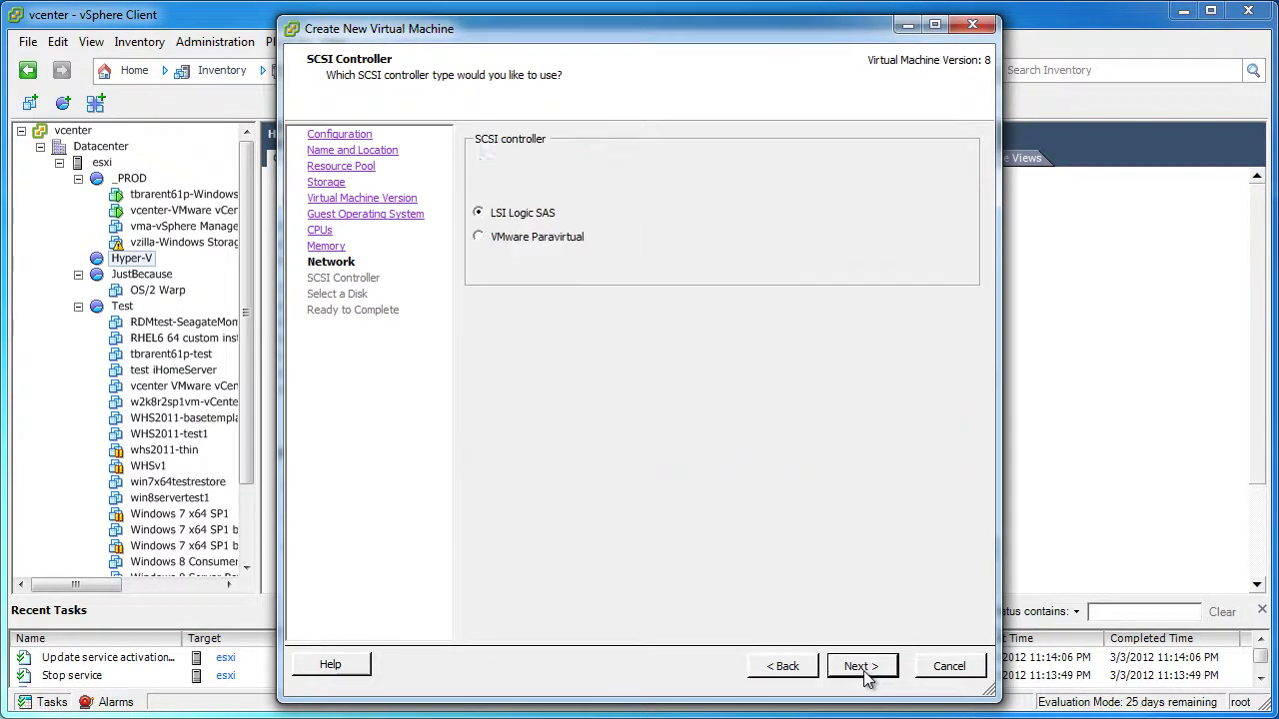
click(864, 669)
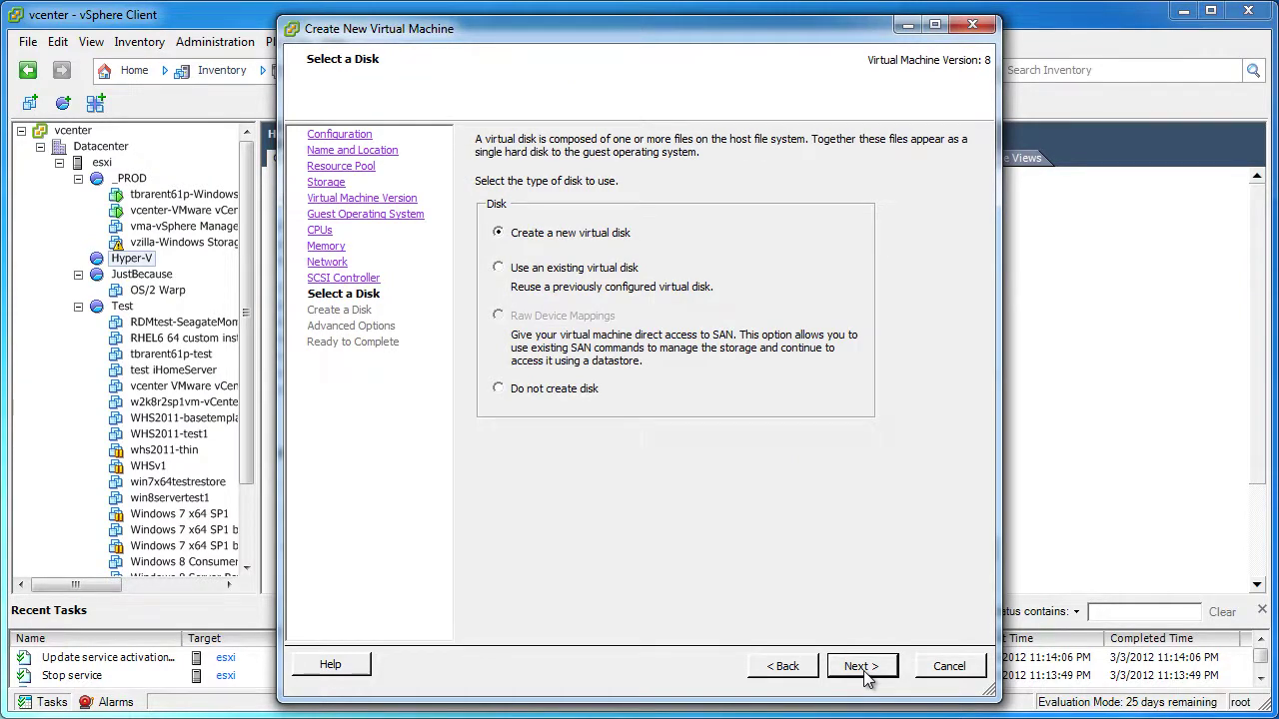
click(862, 666)
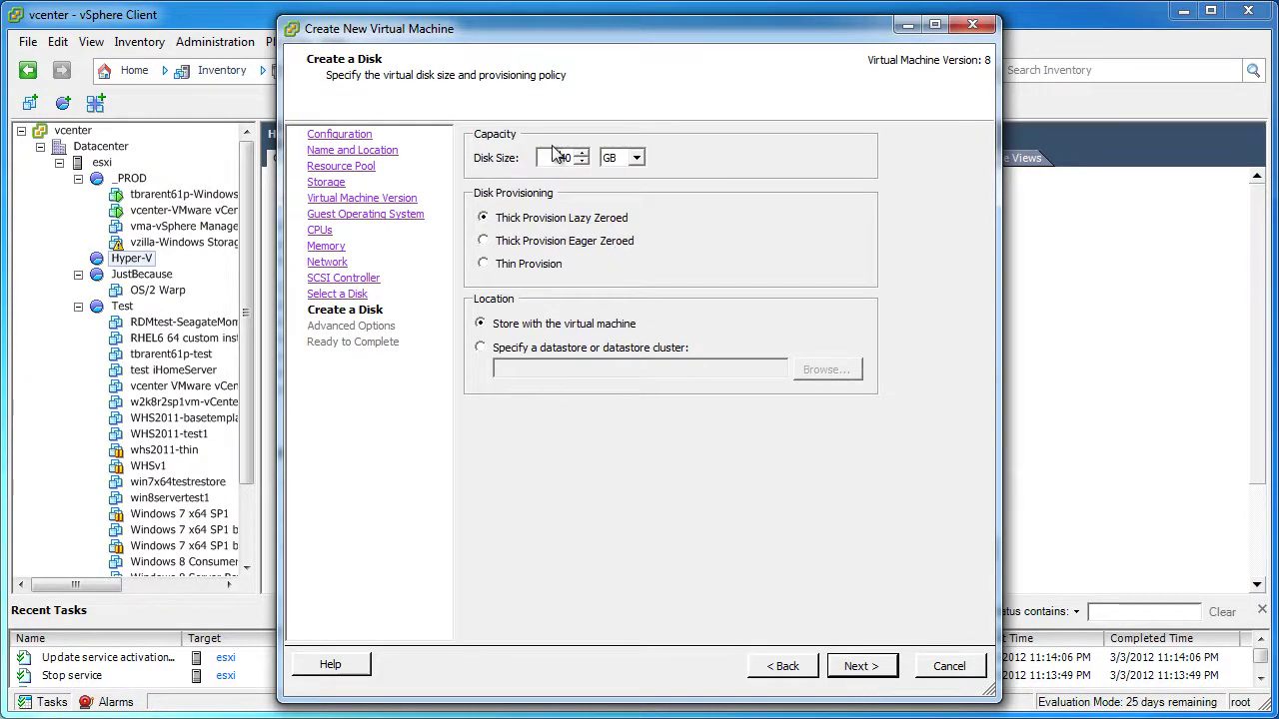
double_click(558, 157)
text(670)
key(BackSpace)
key(BackSpace)
key(BackSpace)
text(750)
click(526, 266)
Accept the default advanced disk options and finish creating the VM
click(861, 666)
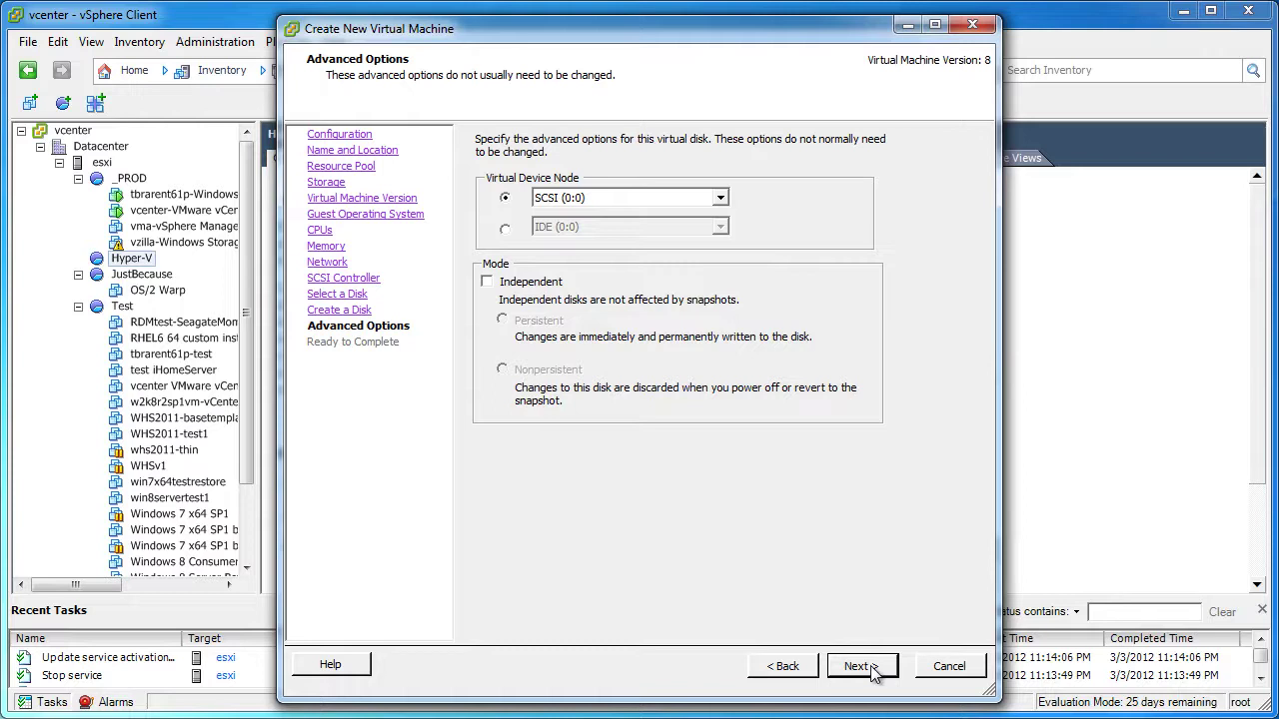
click(861, 667)
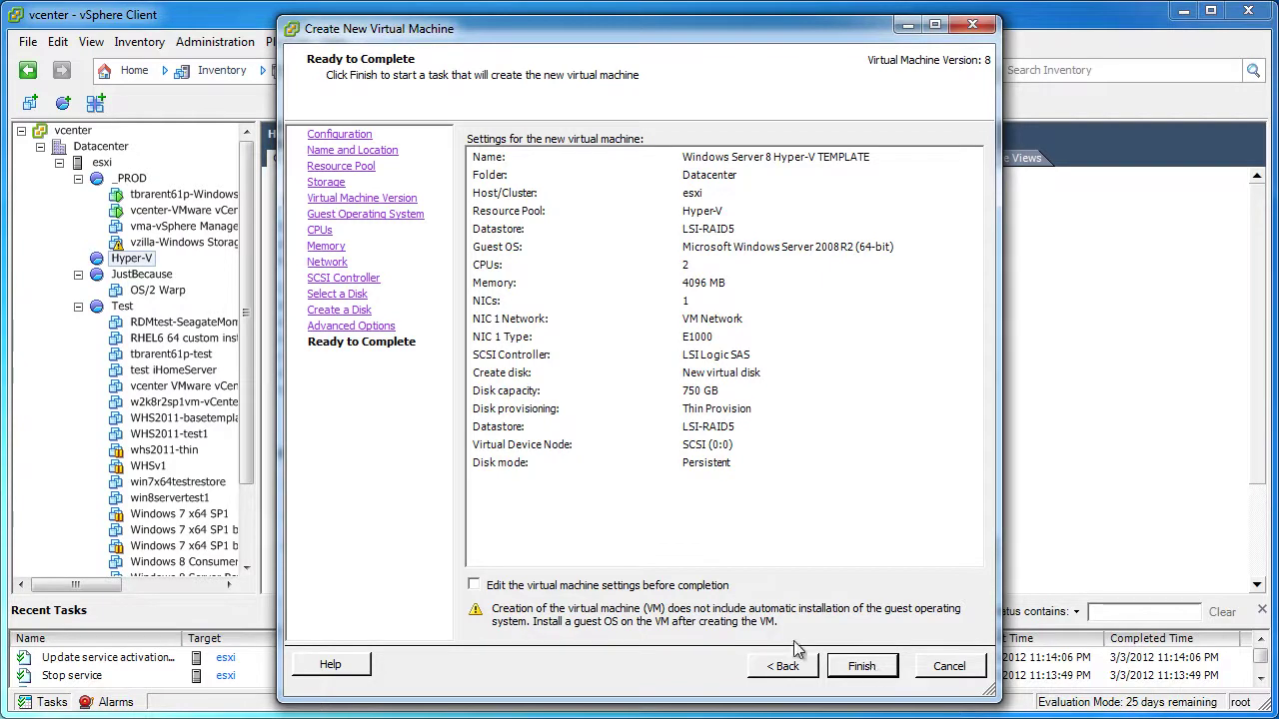
click(861, 667)
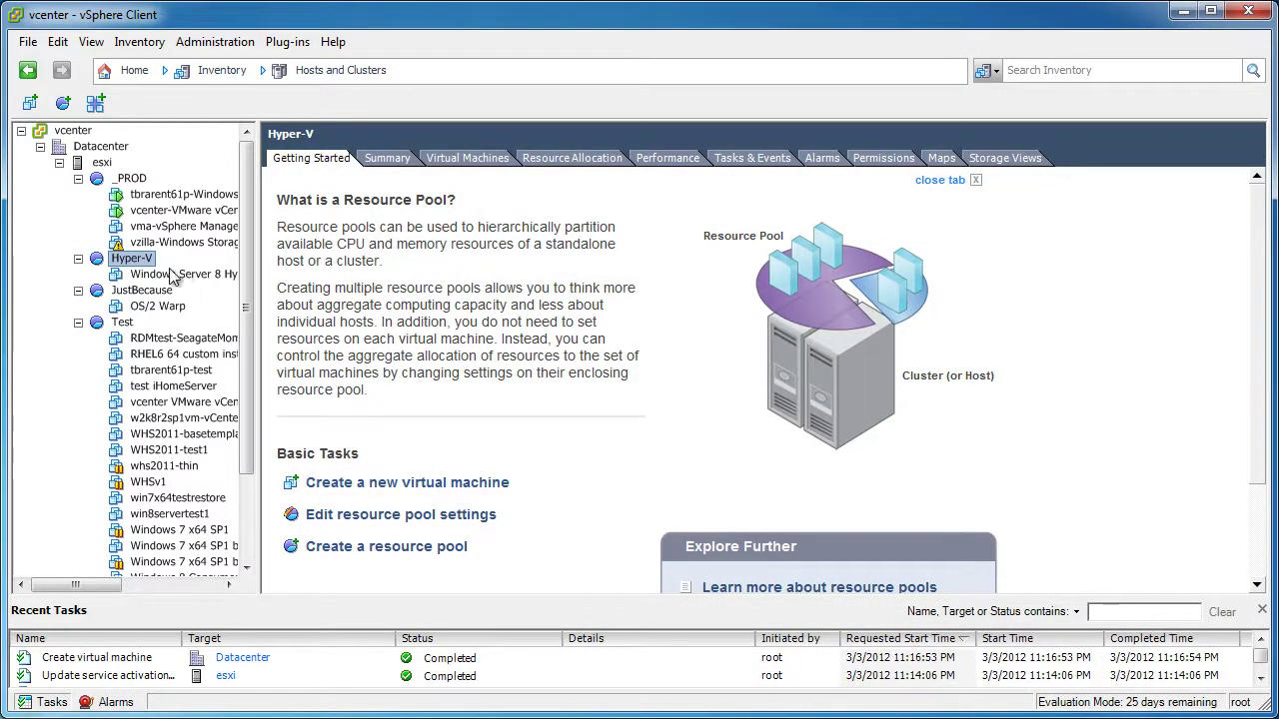
Select the Windows Server 8 Hyper-V TEMPLATE VM and open its settings
click(180, 274)
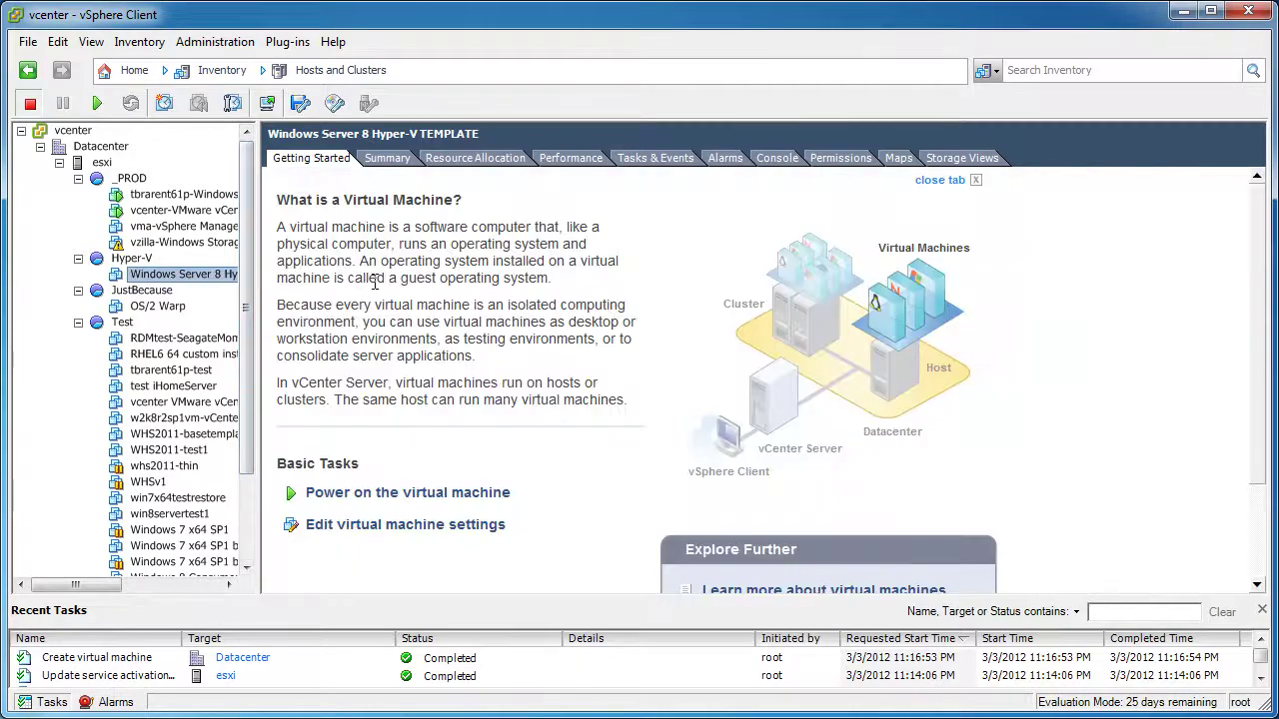
drag(255, 256, 367, 256)
click(492, 525)
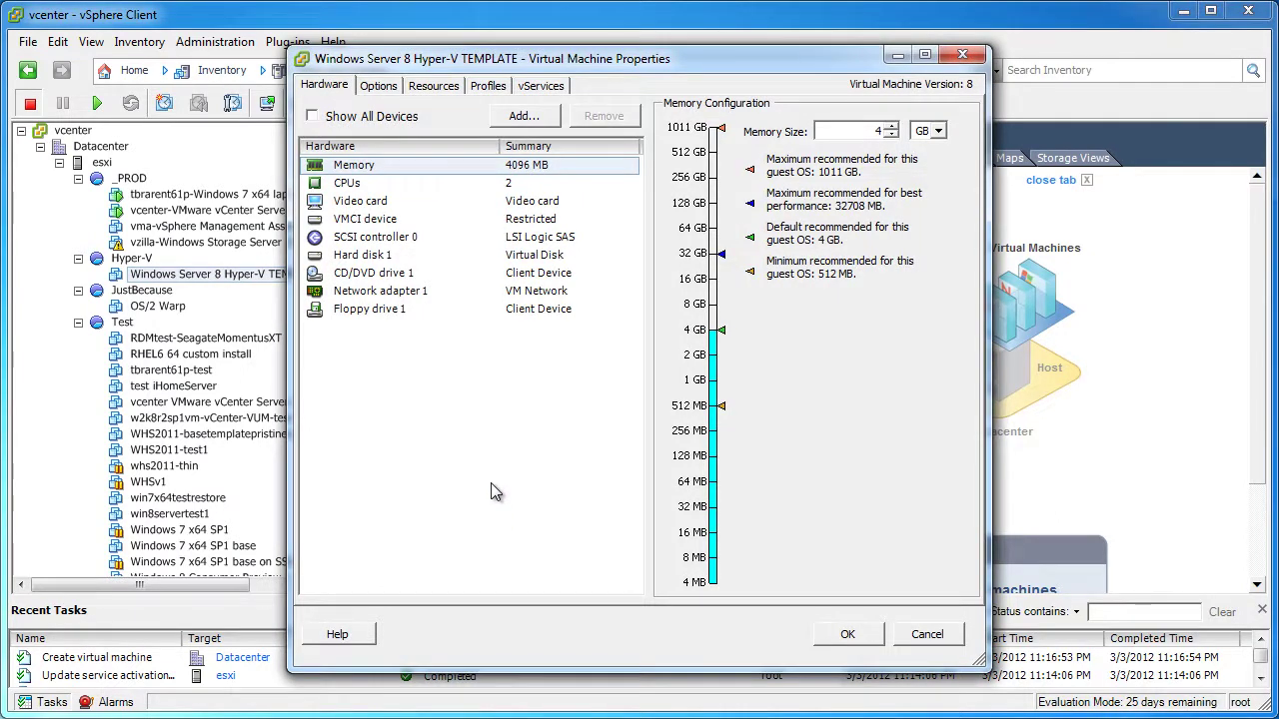
Change the guest OS to Microsoft Windows 8 Server (64-bit), then return to the hardware list
click(379, 86)
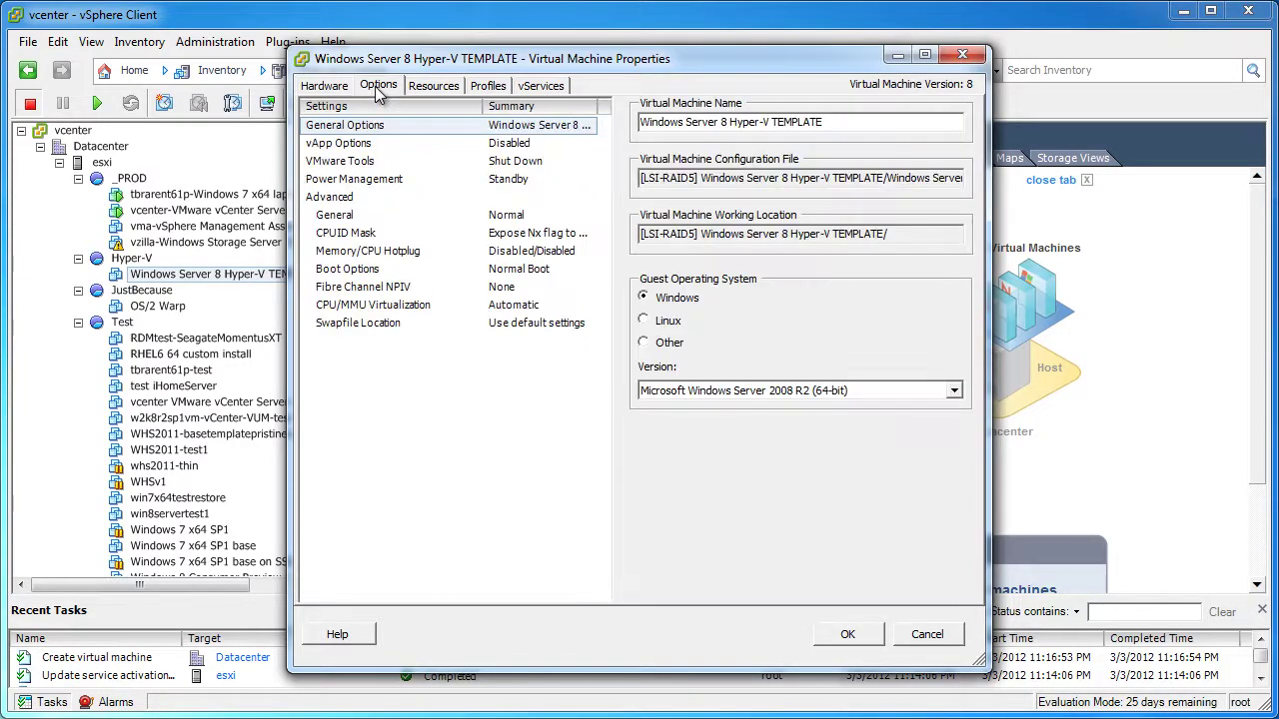
click(954, 391)
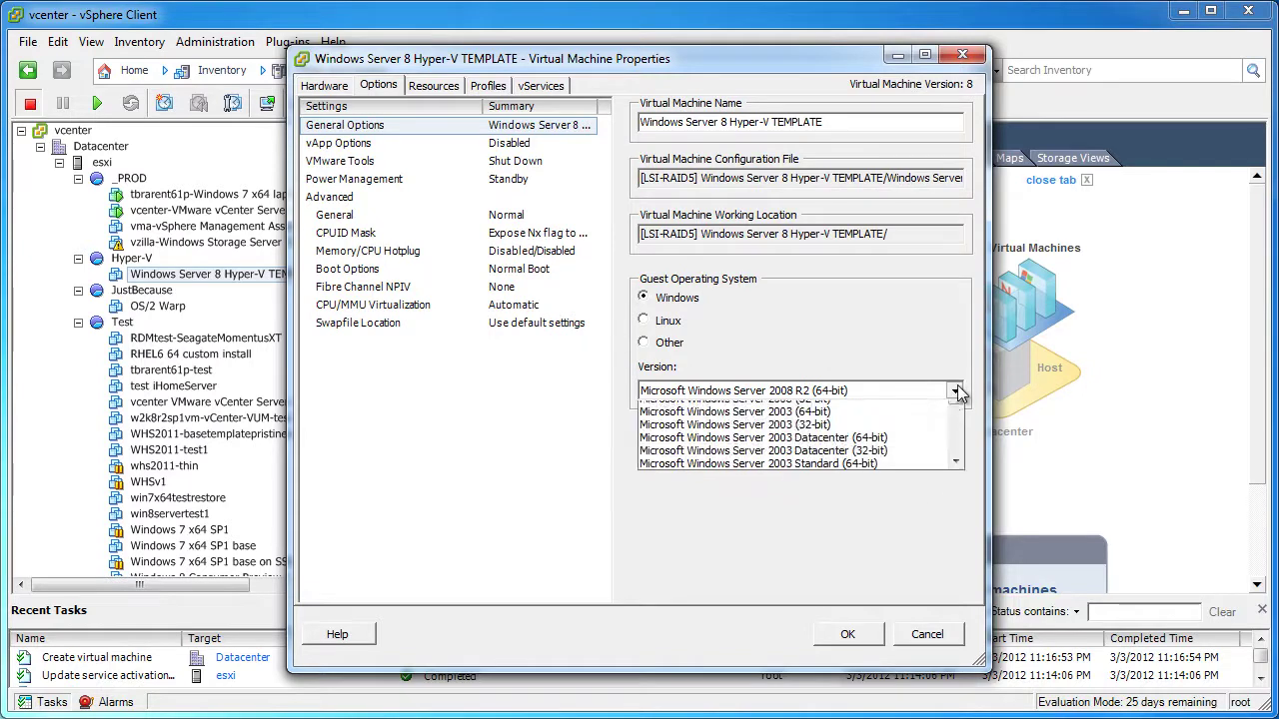
scroll(957, 428, up, 1)
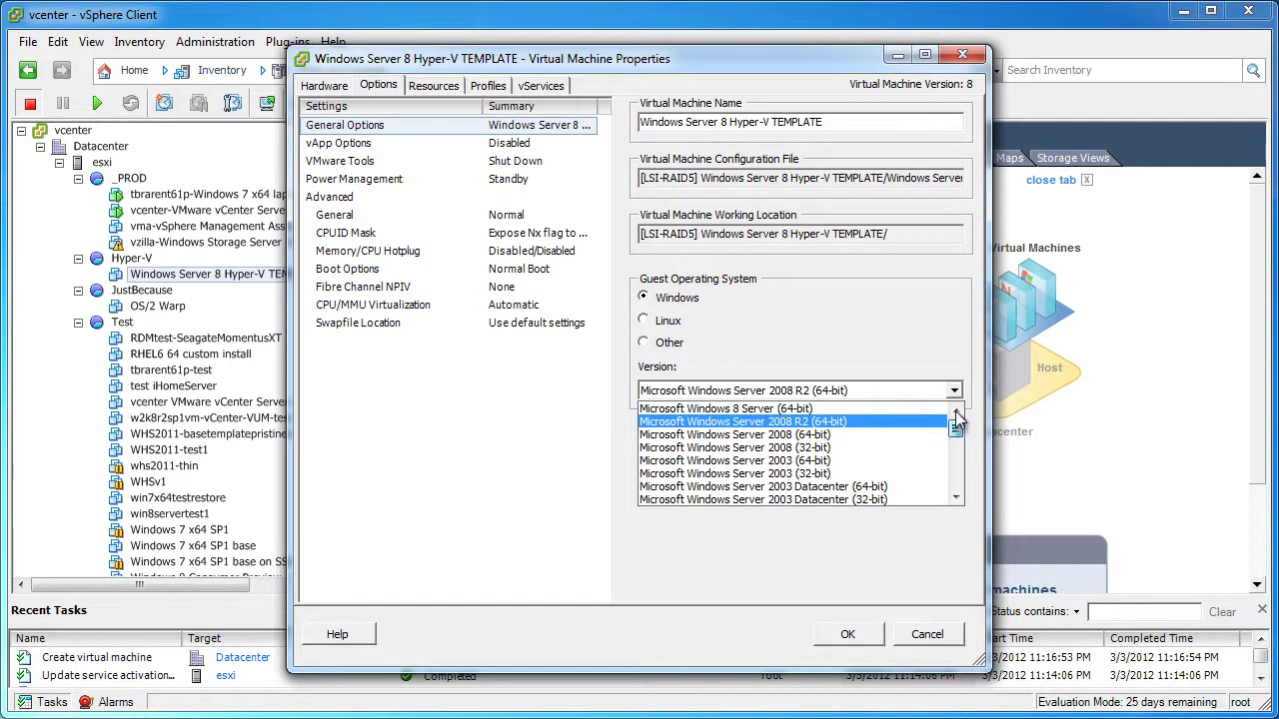
click(899, 410)
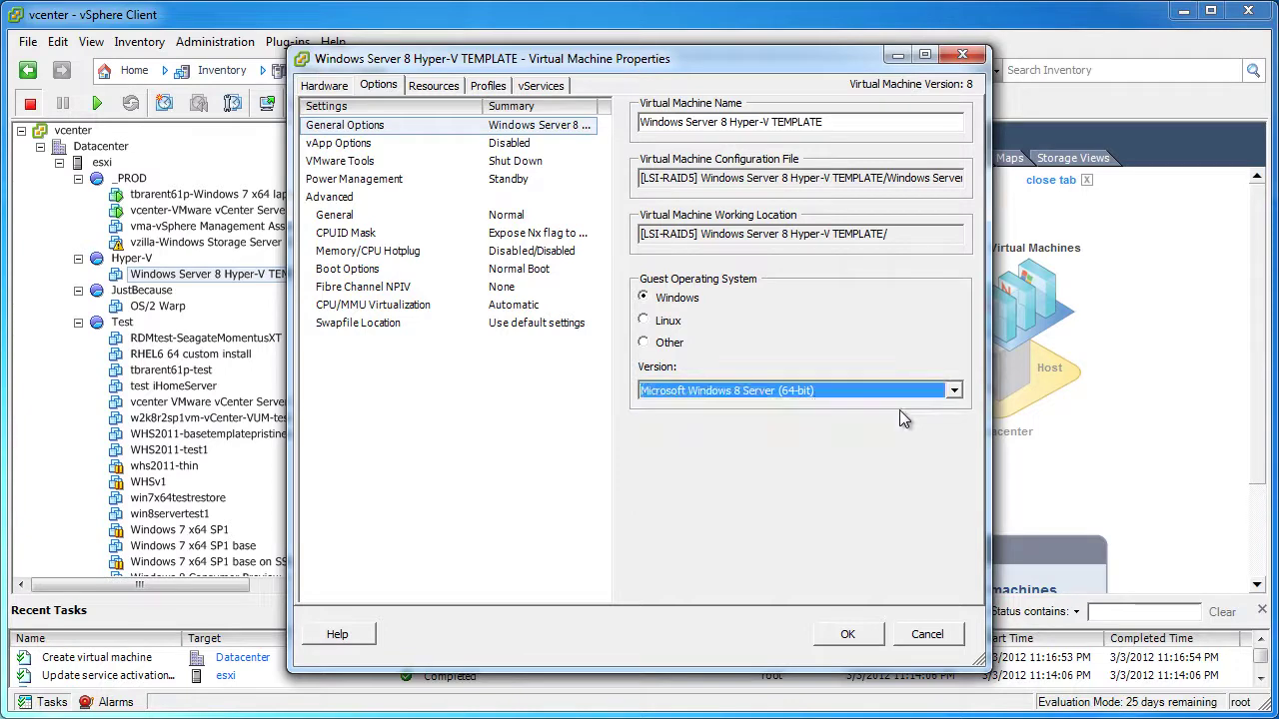
click(342, 306)
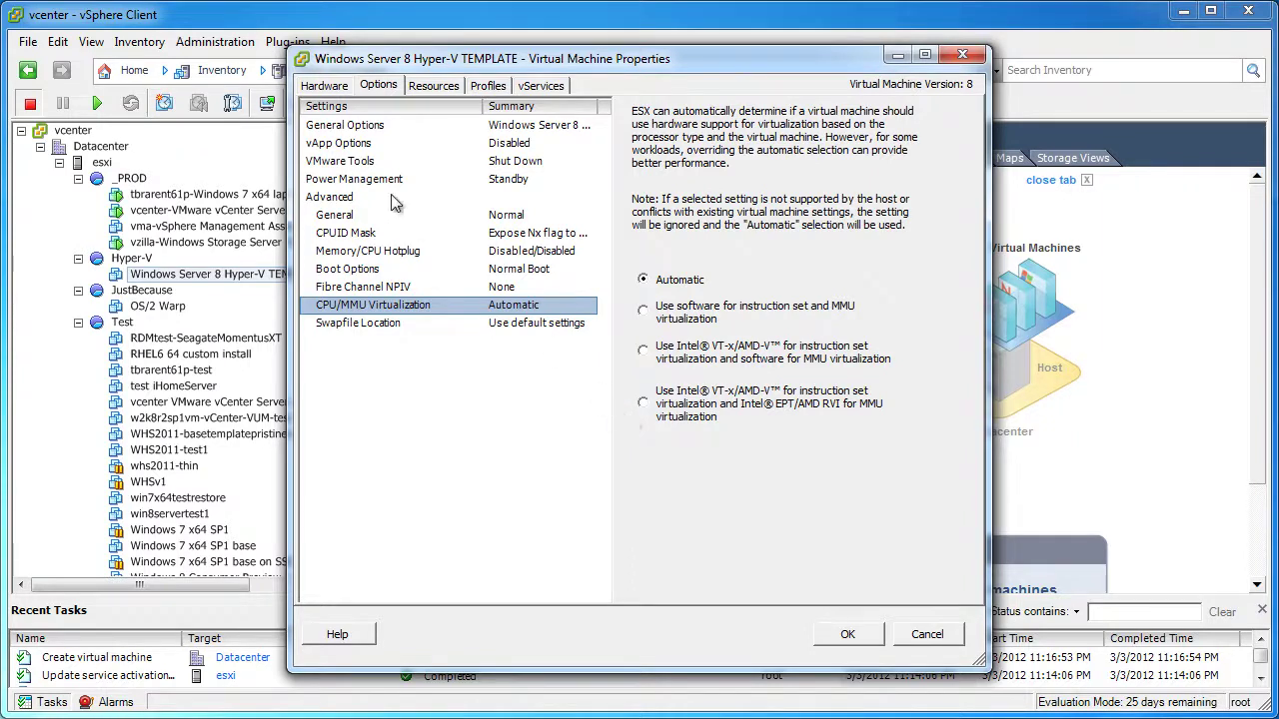
click(352, 136)
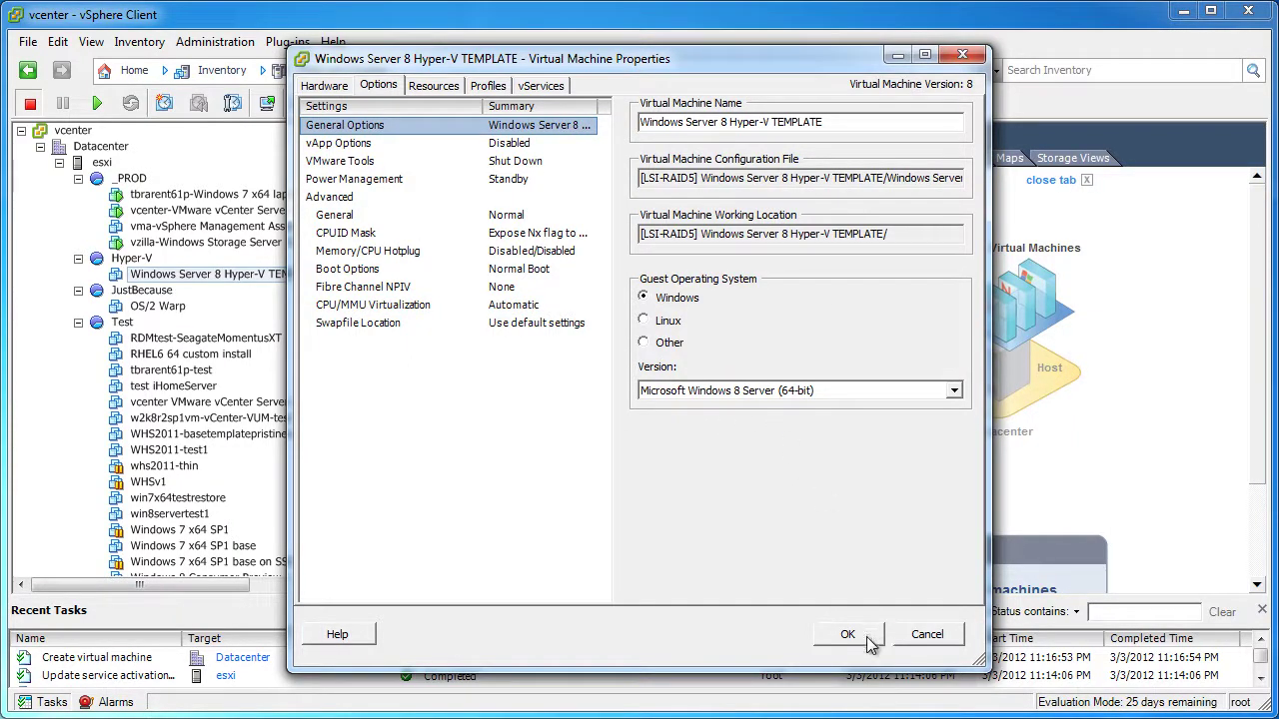
click(341, 94)
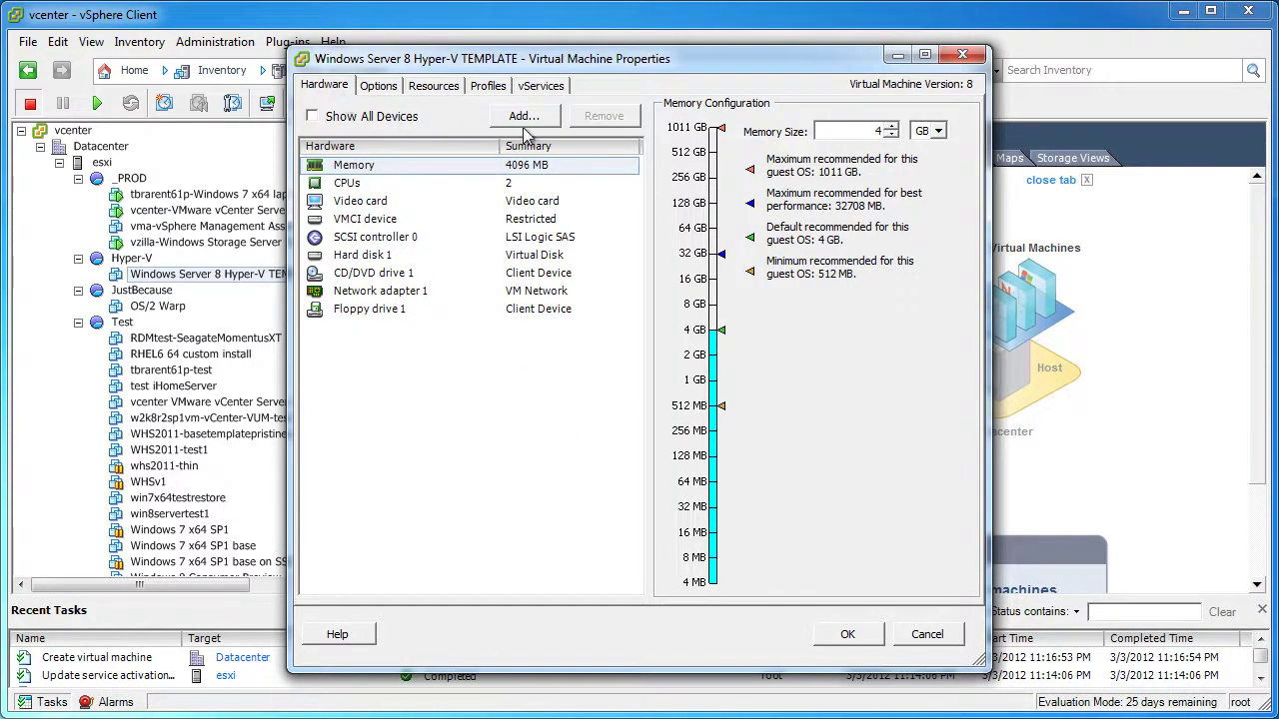
Set CD/DVD drive 1 to use a Datastore ISO File and browse the datastores
click(394, 274)
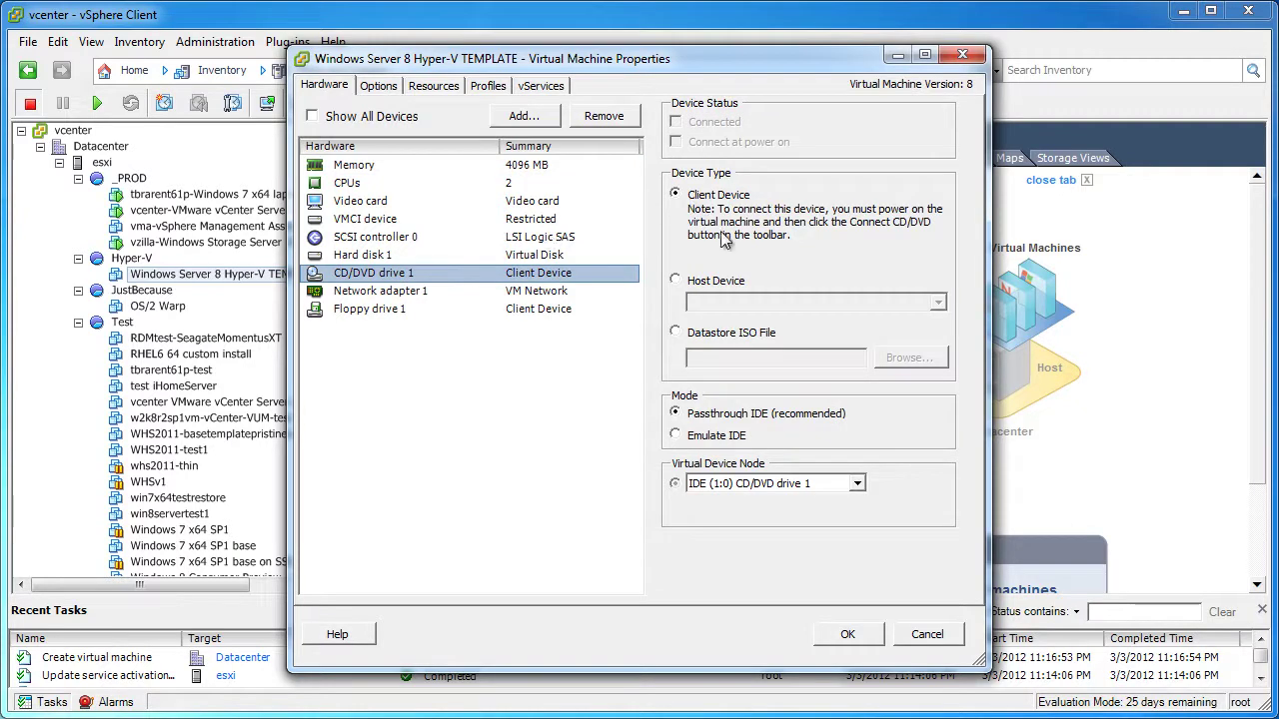
click(733, 336)
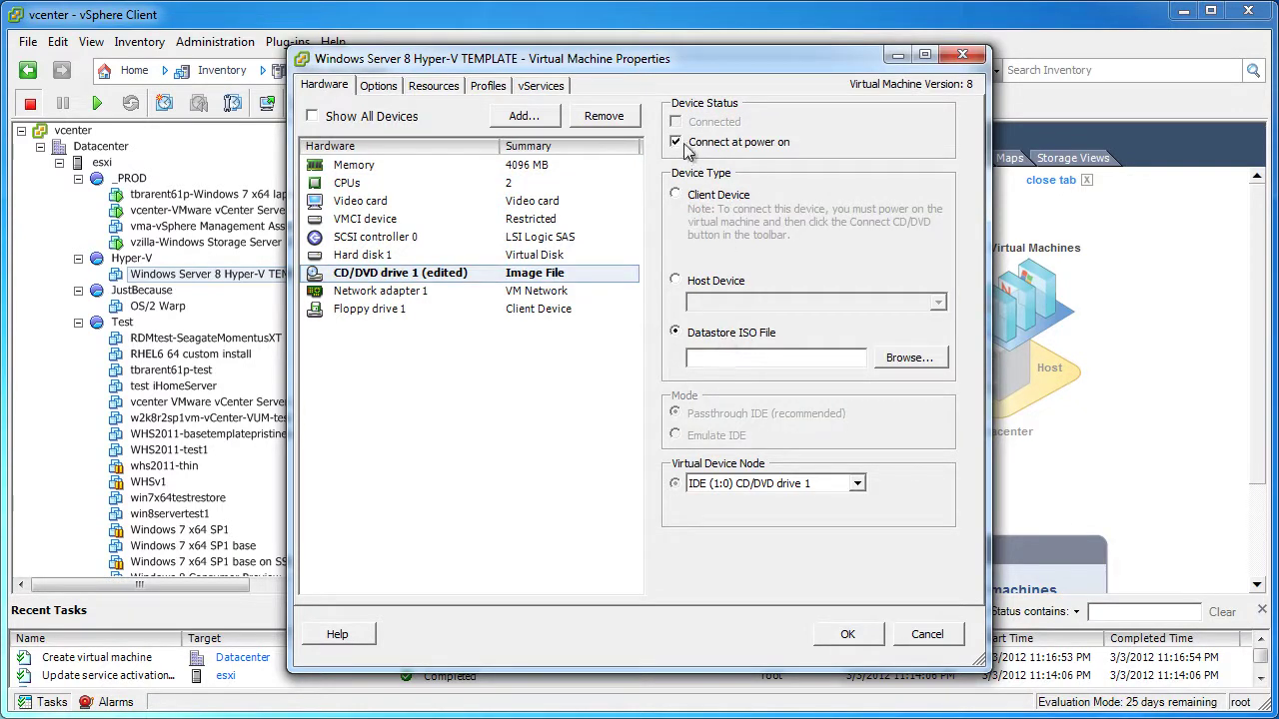
click(928, 357)
click(520, 290)
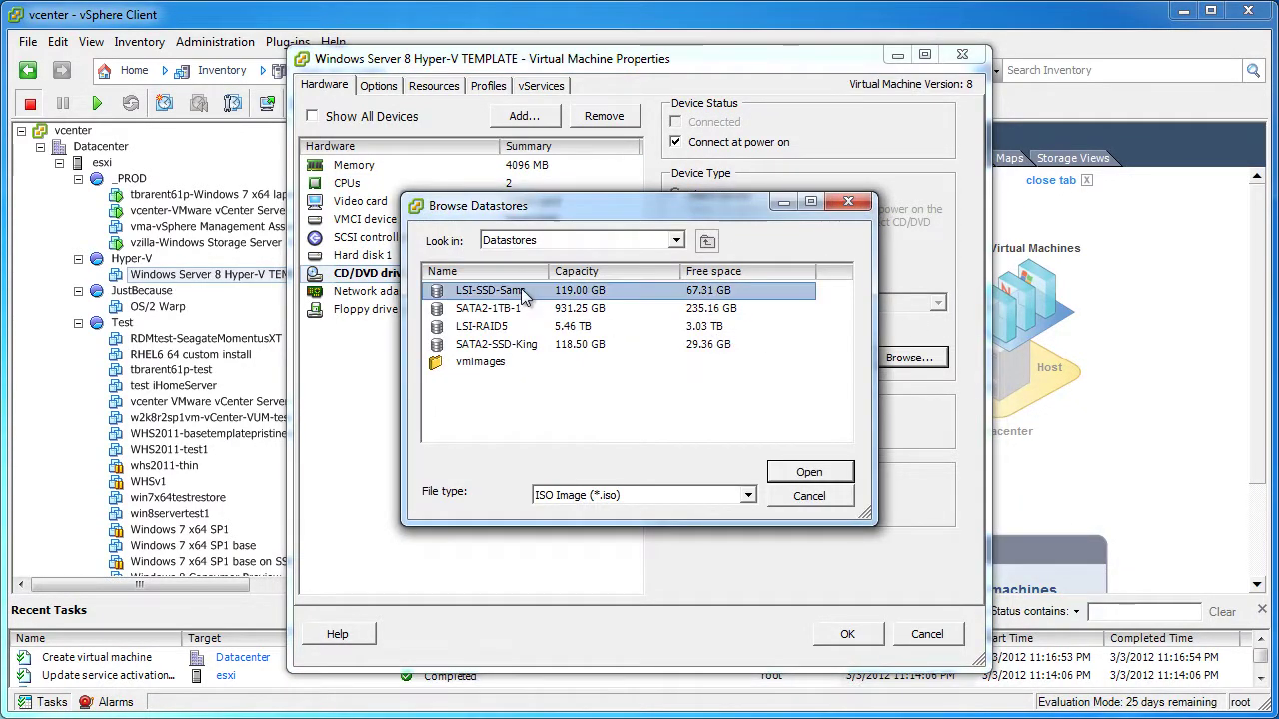
double_click(520, 290)
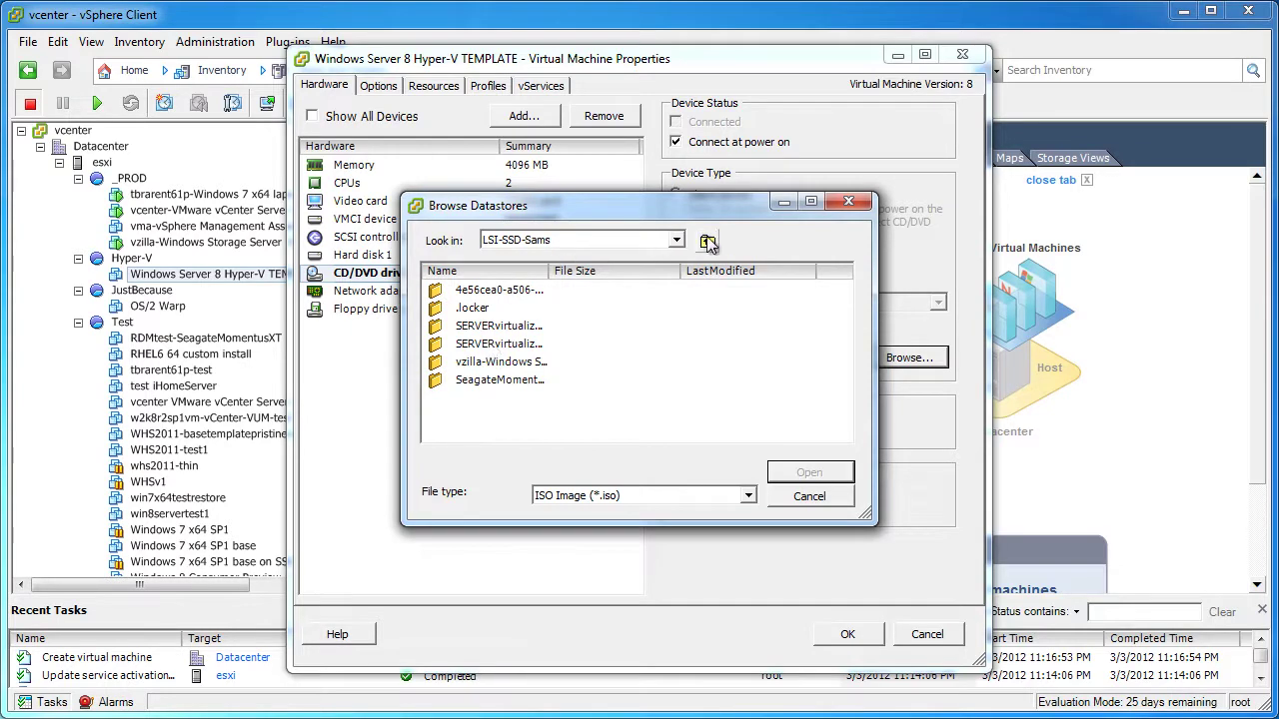
click(708, 243)
Pick en_microsoft_hyper-v_server_8_beta_x64_dvd_811343.iso from LSI-RAID5 > iso for the drive
click(489, 330)
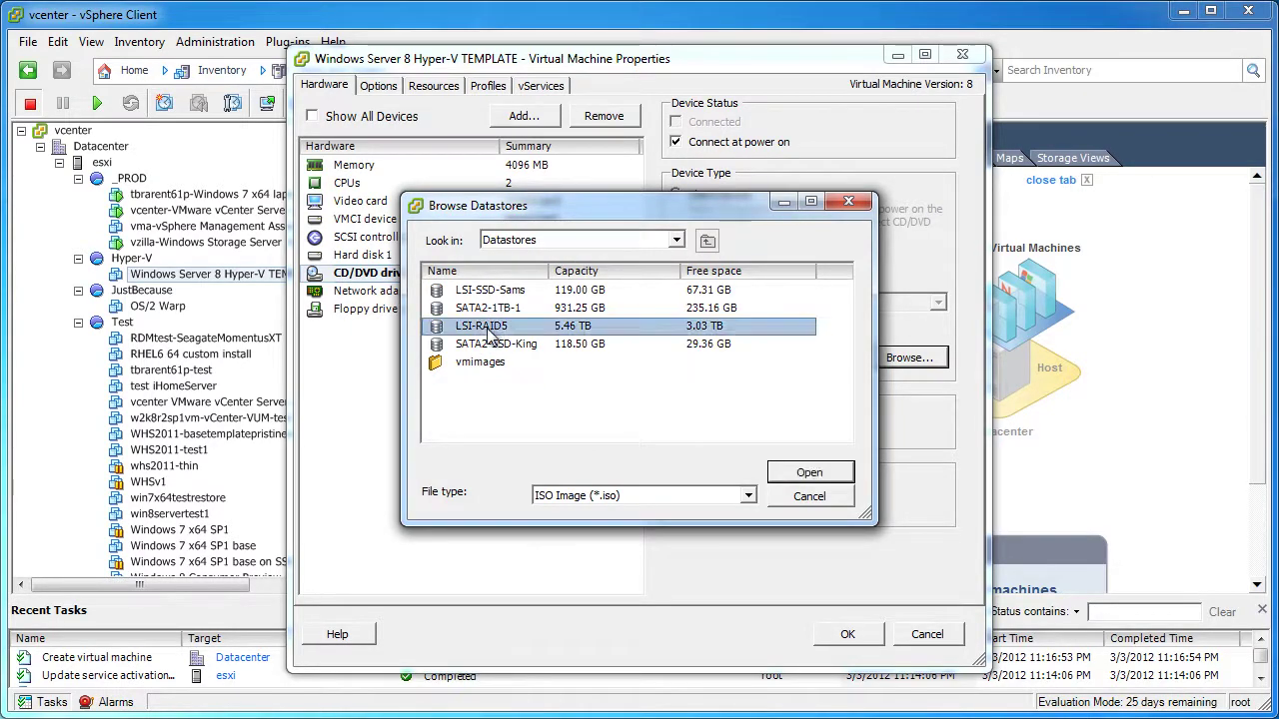
double_click(488, 330)
click(514, 272)
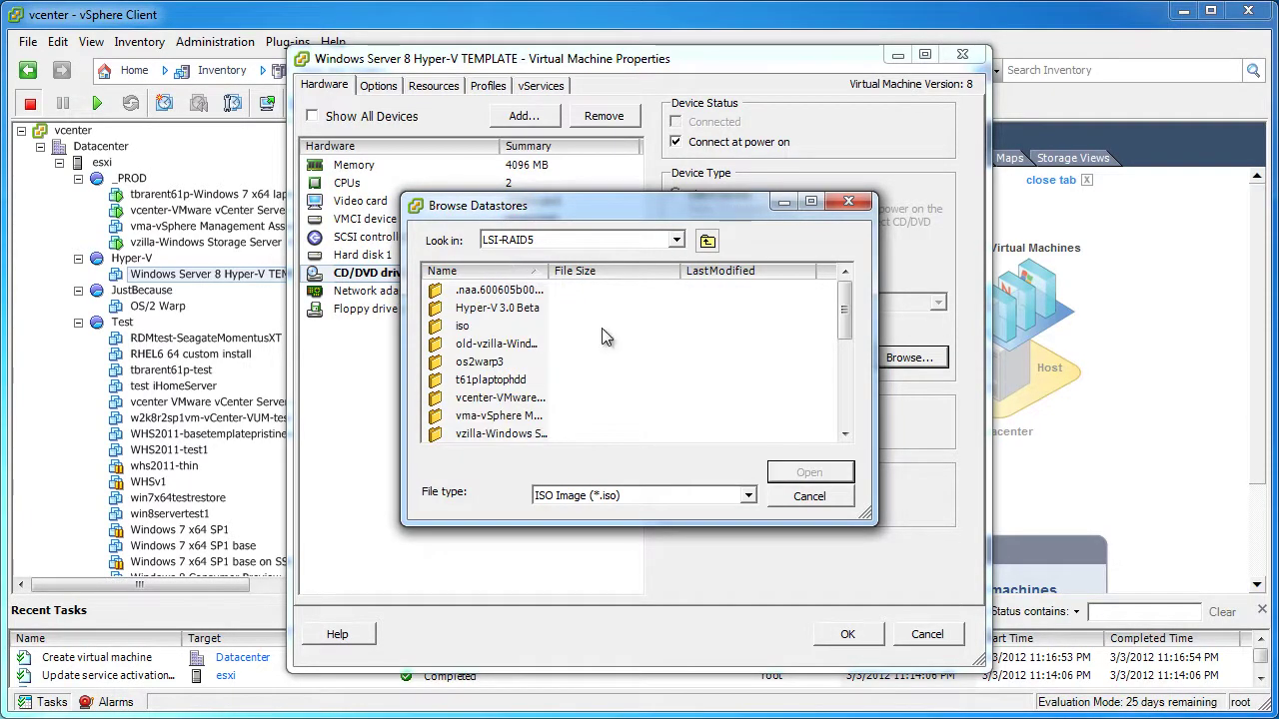
double_click(470, 326)
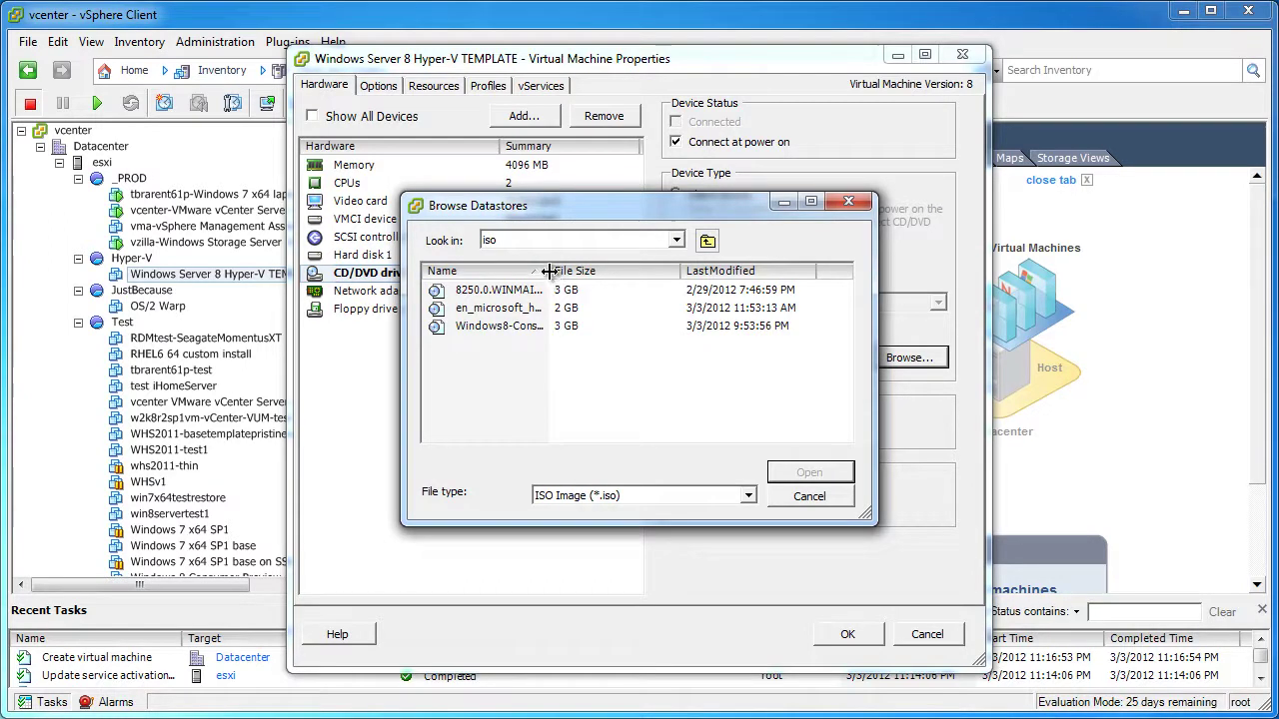
drag(549, 271, 785, 272)
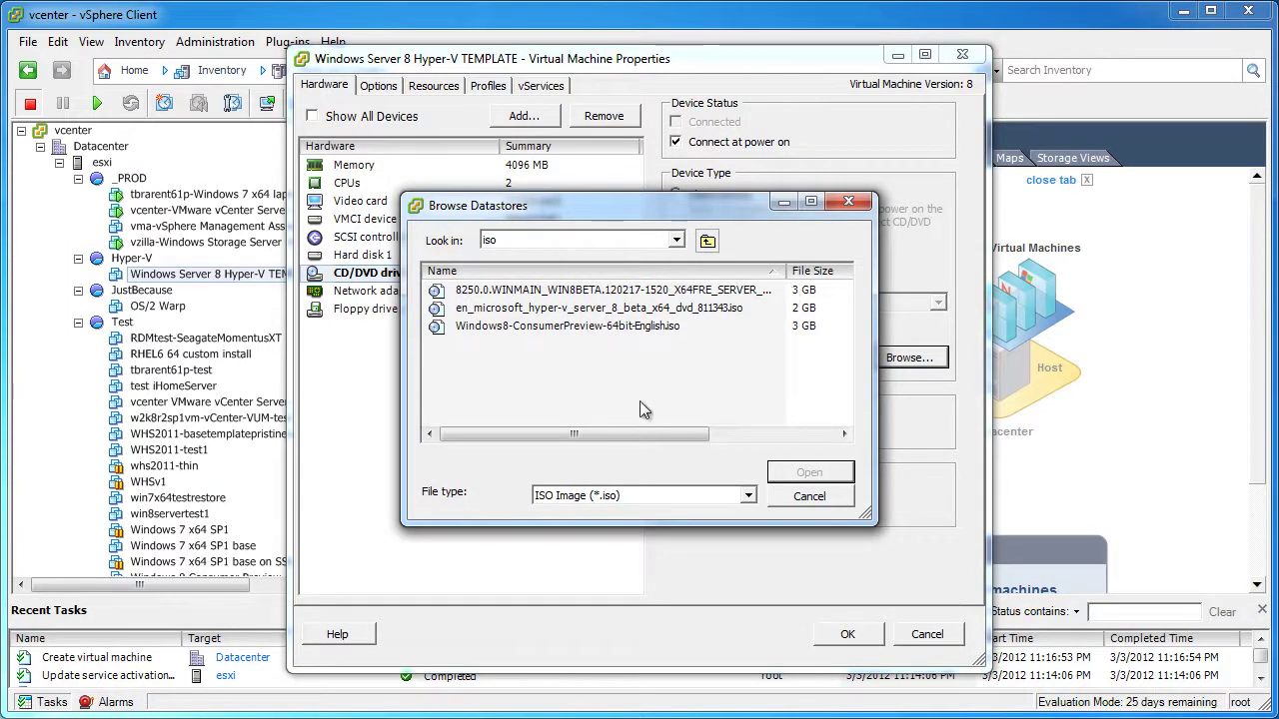
click(575, 309)
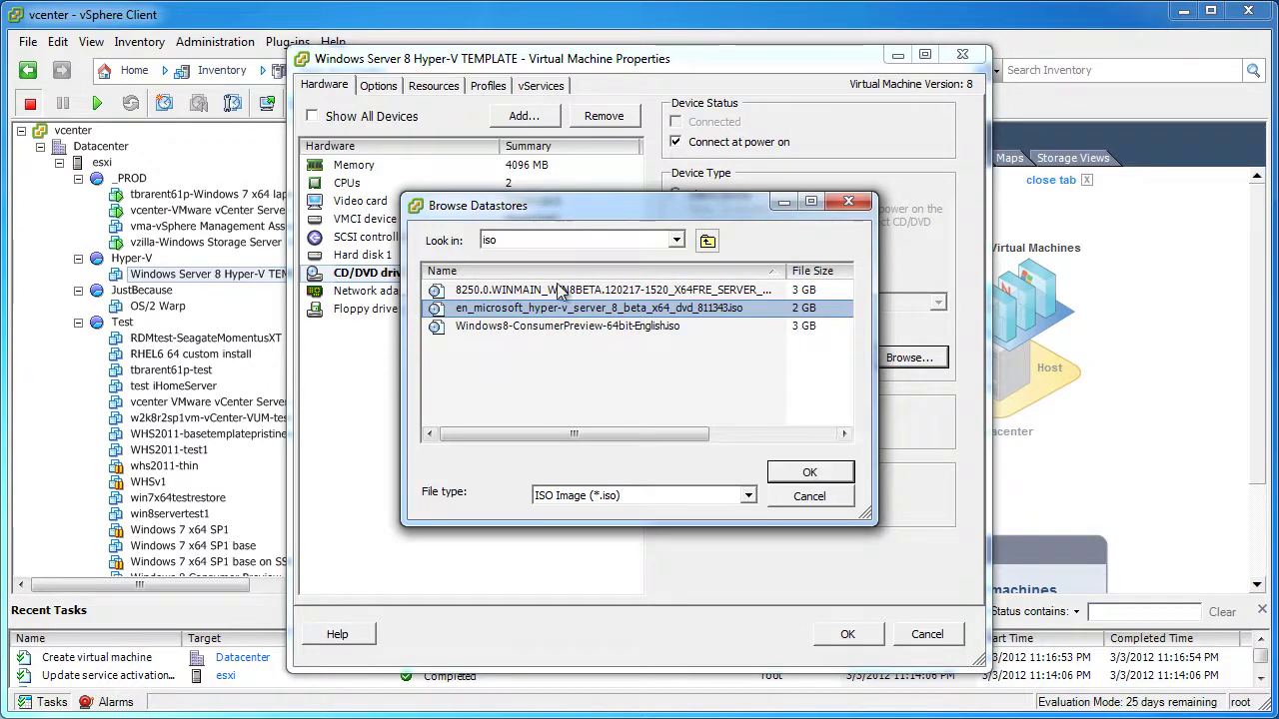
click(840, 474)
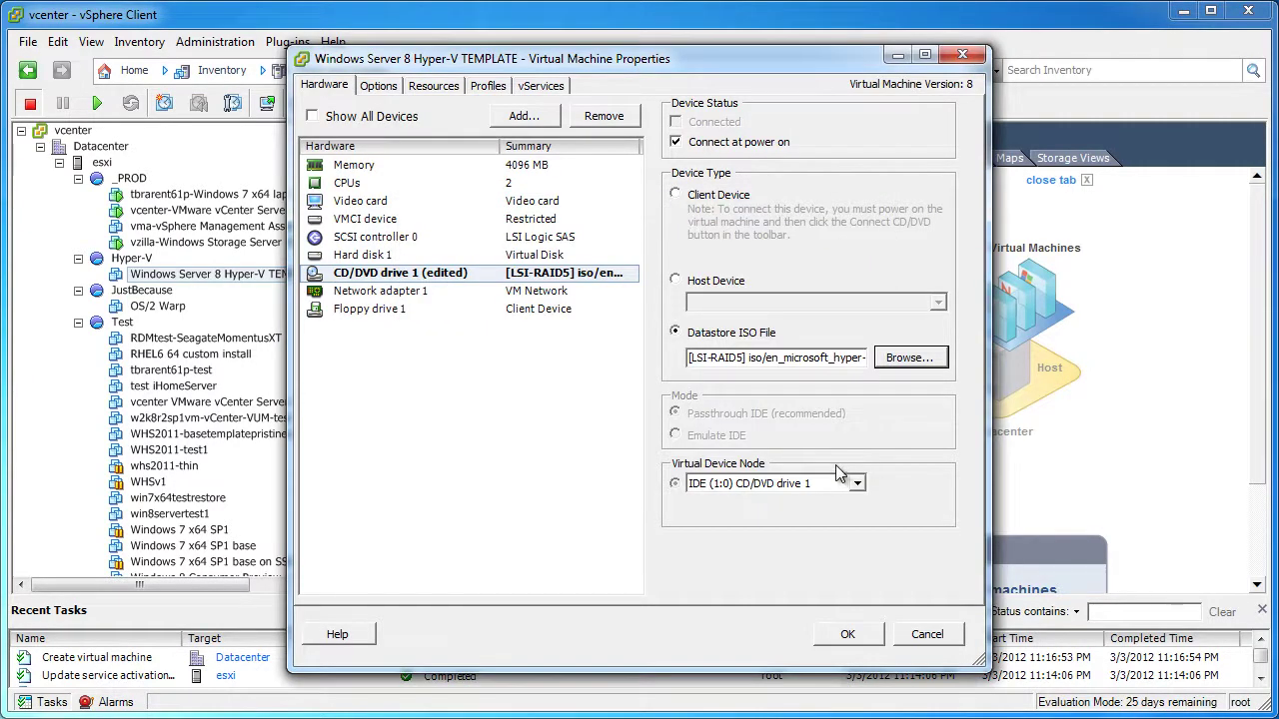
click(378, 88)
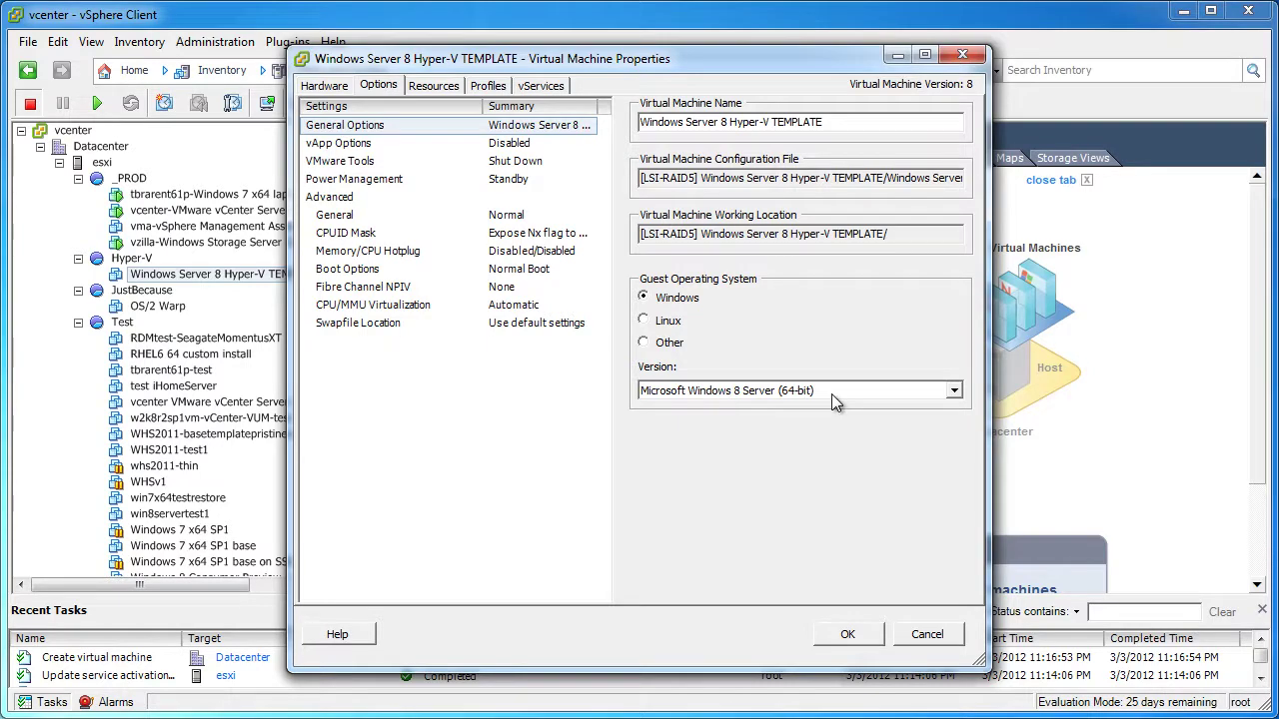
Save the template VM's changed settings with OK
click(867, 636)
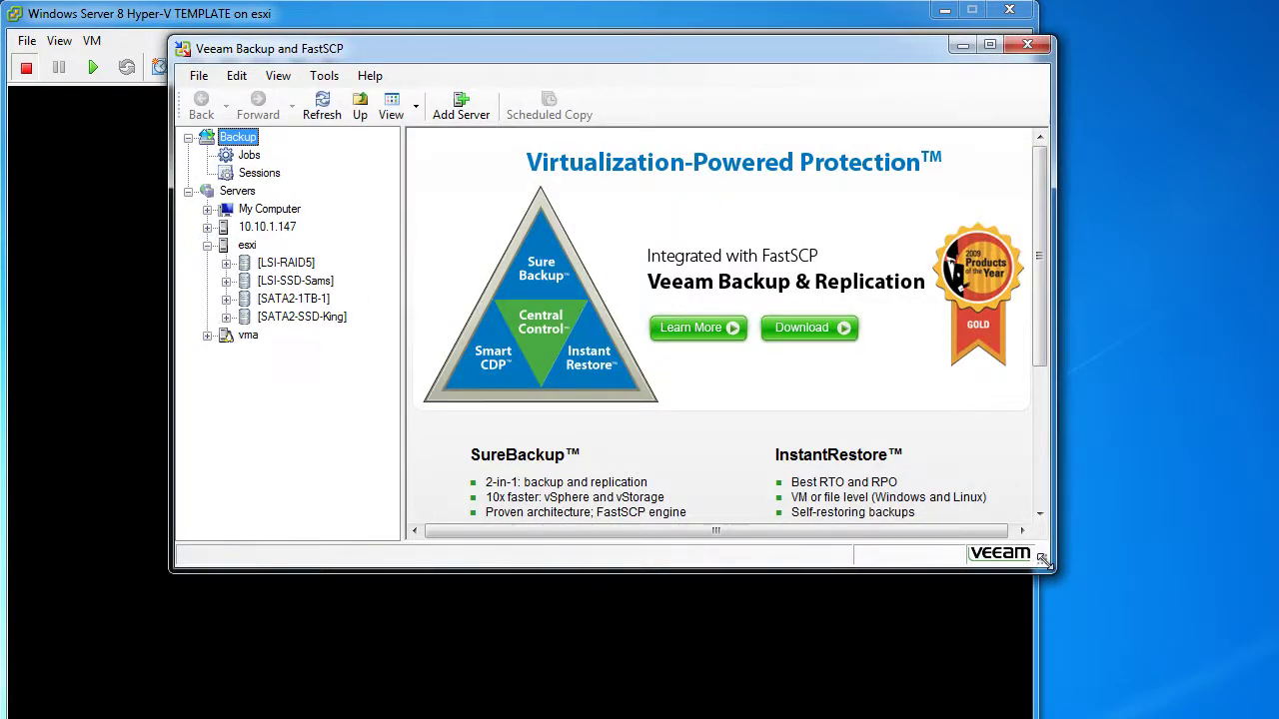
Open the Windows Server 8 Hyper-V TEMPLATE folder on LSI-RAID5 and select its .vmx file
drag(1041, 562, 1267, 709)
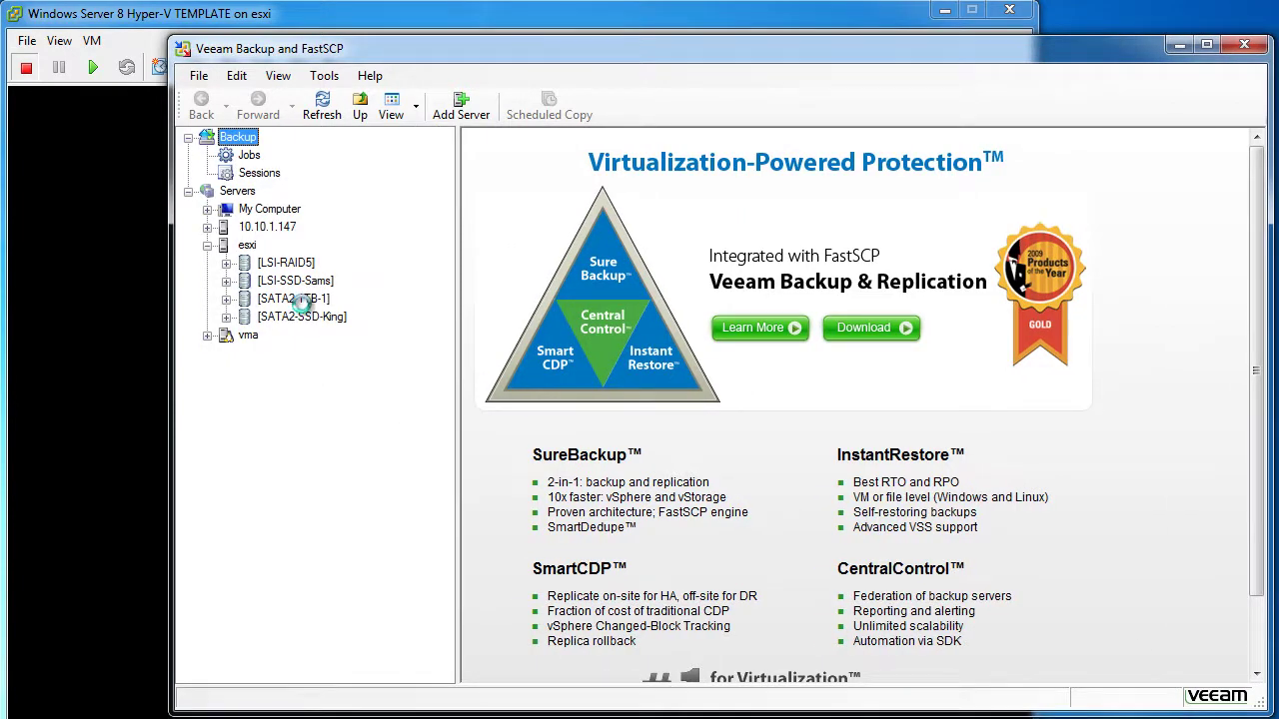
drag(171, 276, 15, 266)
click(126, 262)
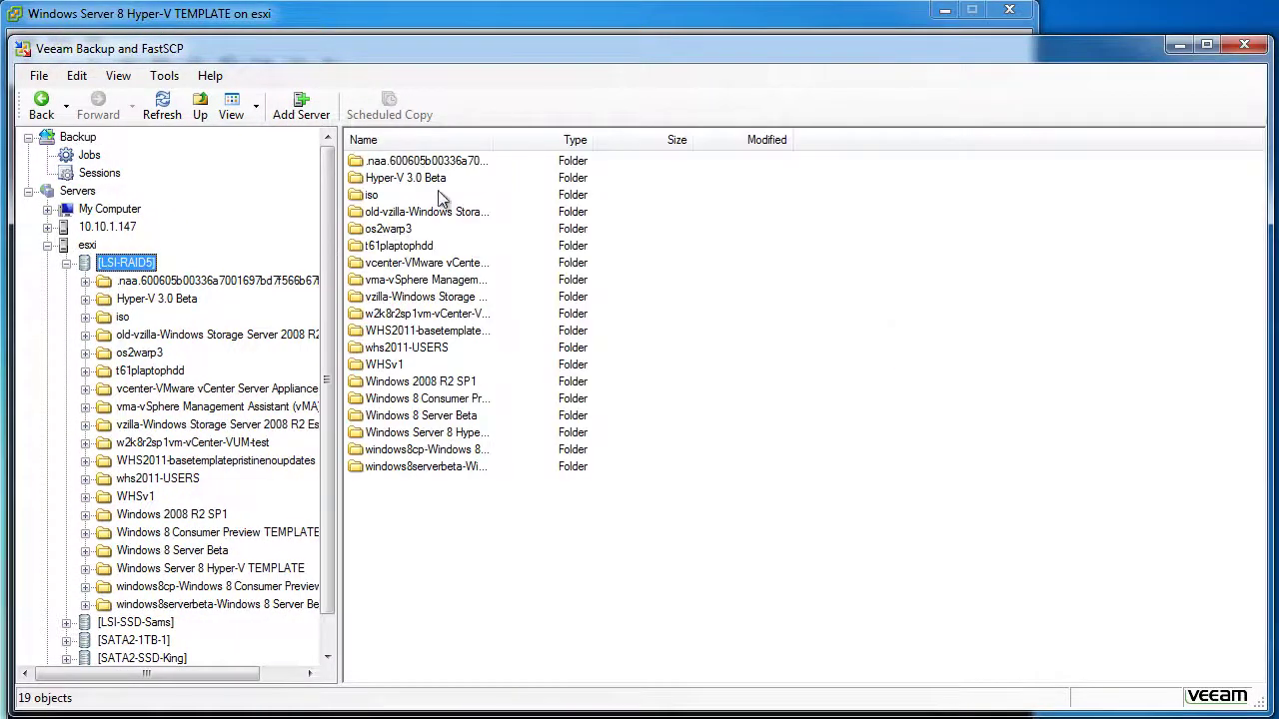
click(452, 142)
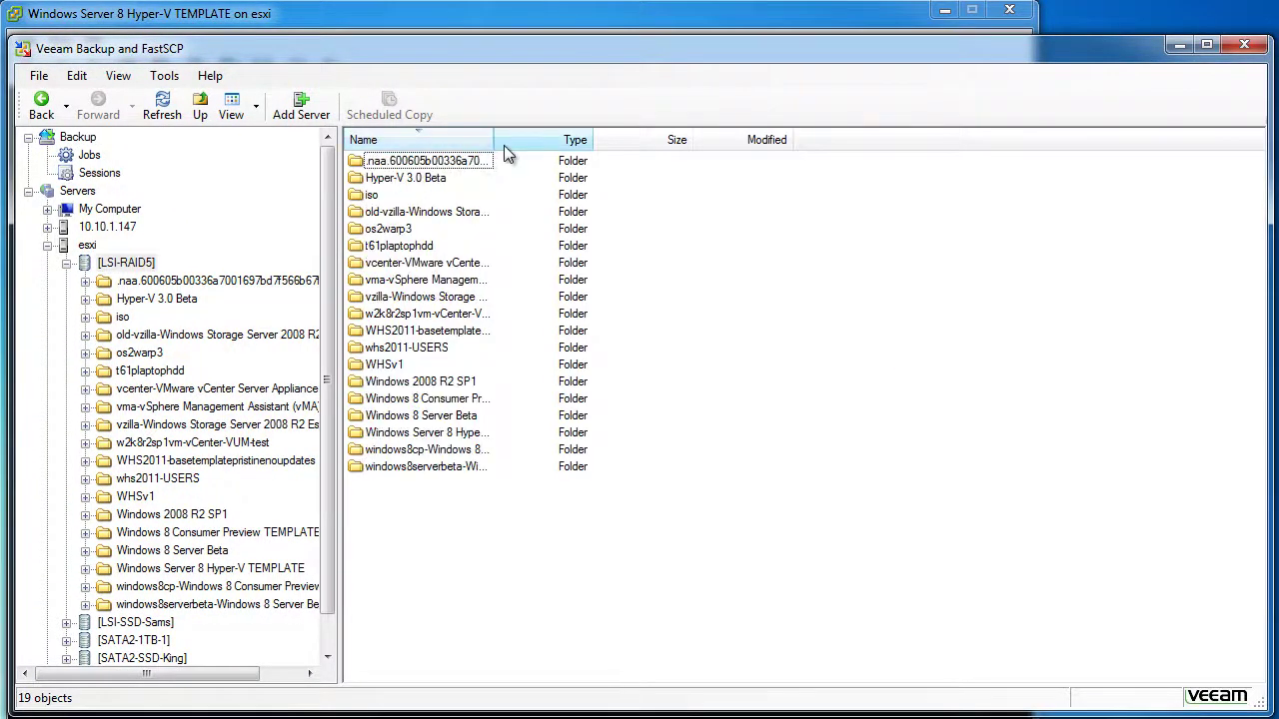
drag(492, 140, 658, 142)
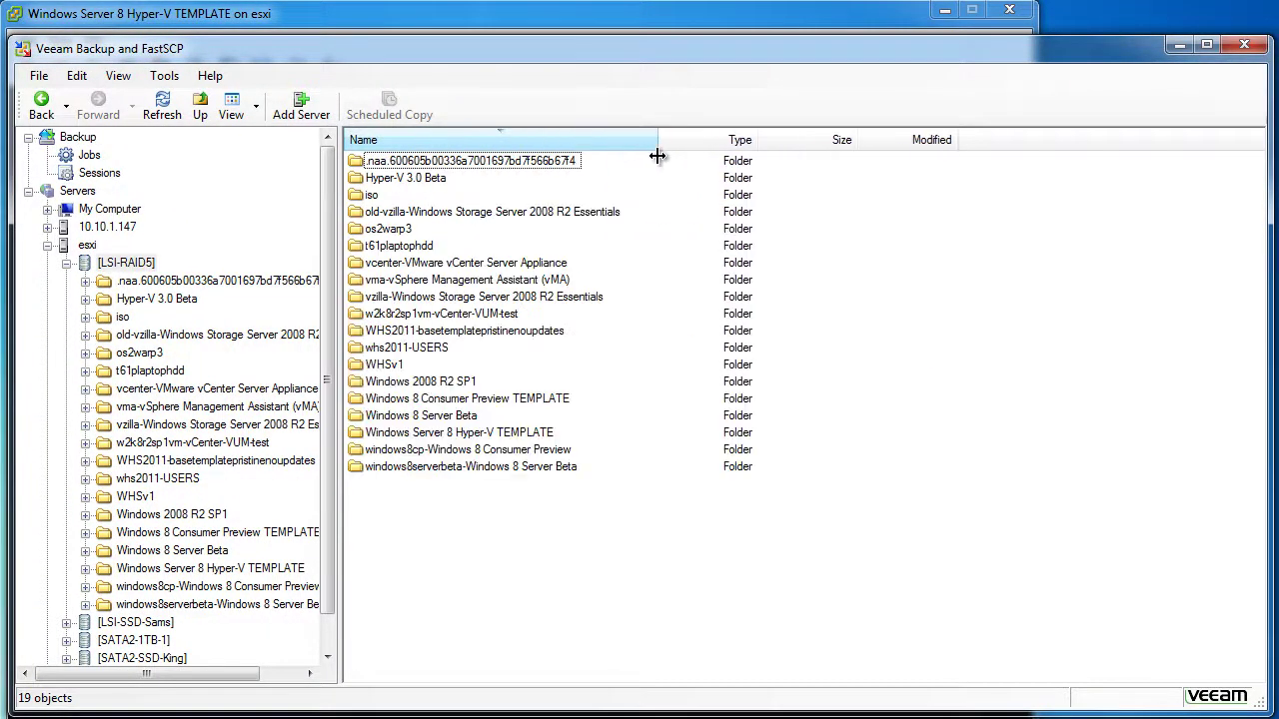
double_click(455, 432)
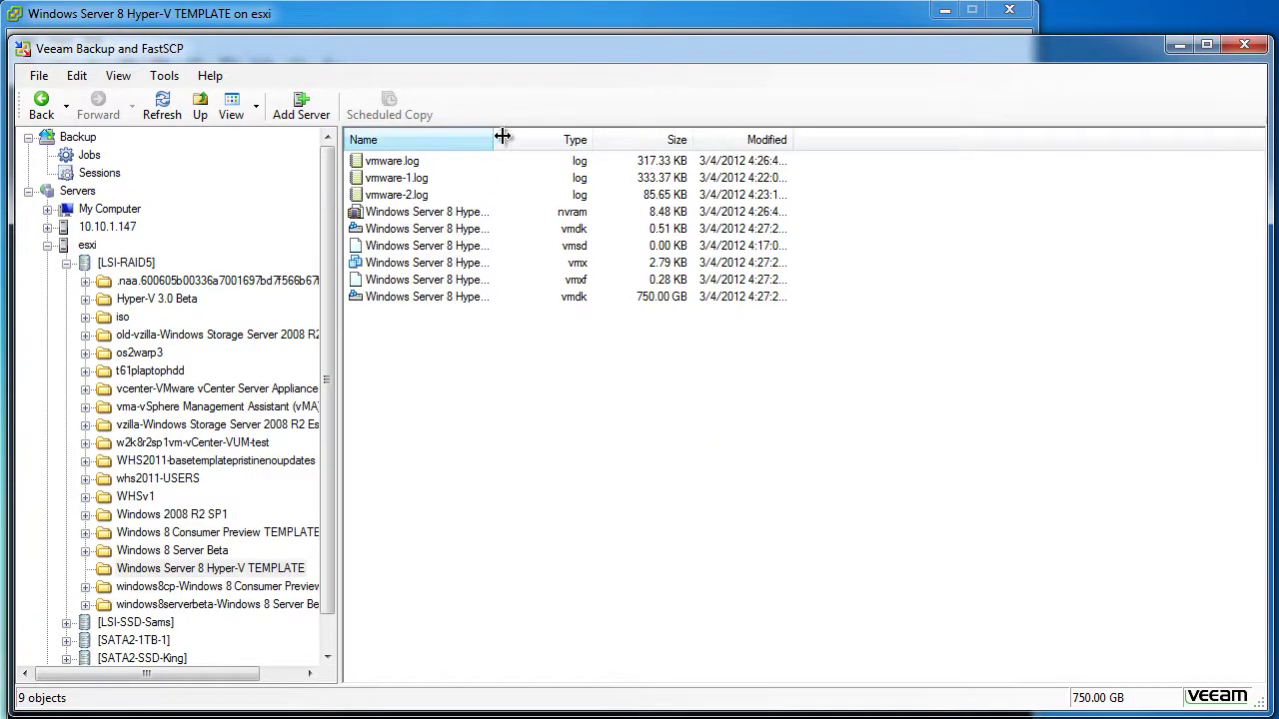
drag(492, 140, 668, 158)
click(526, 266)
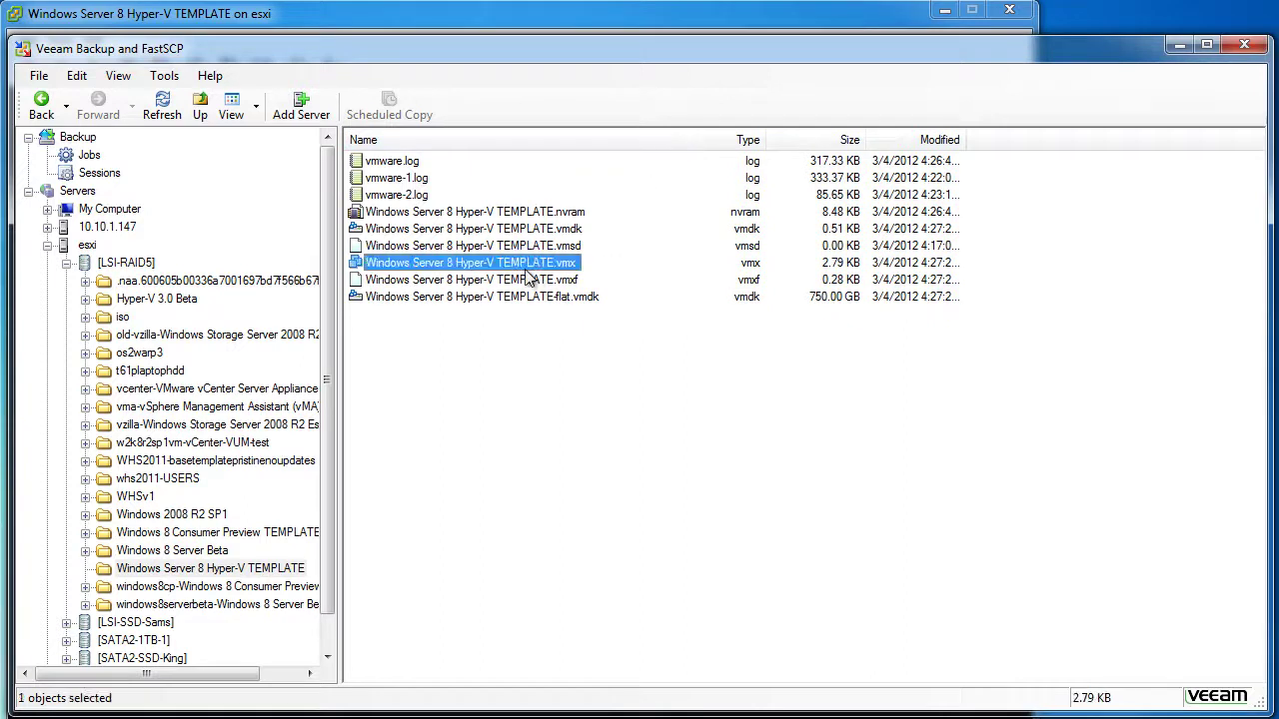
right_click(526, 267)
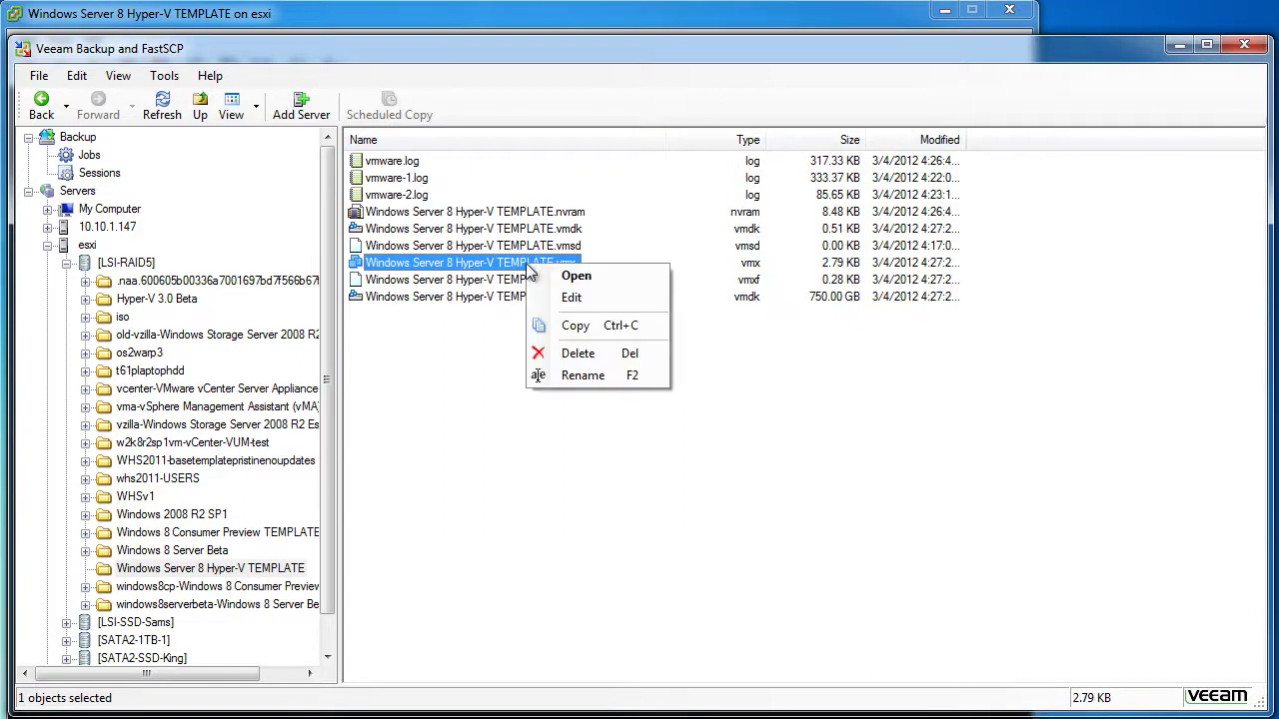
Append 'hypervisor.cpuid.v0 = FALSE' to the template's .vmx file and save it
click(593, 300)
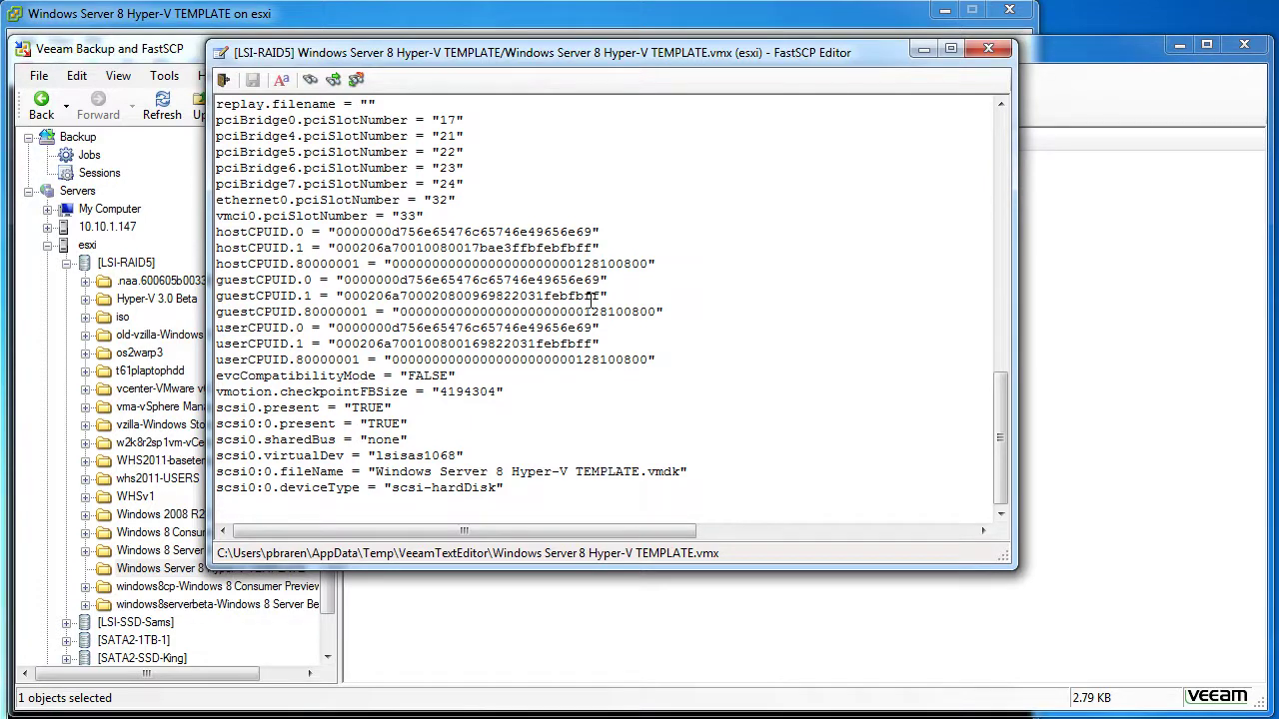
text(hypervisor.cpuid.v0 = FALSE)
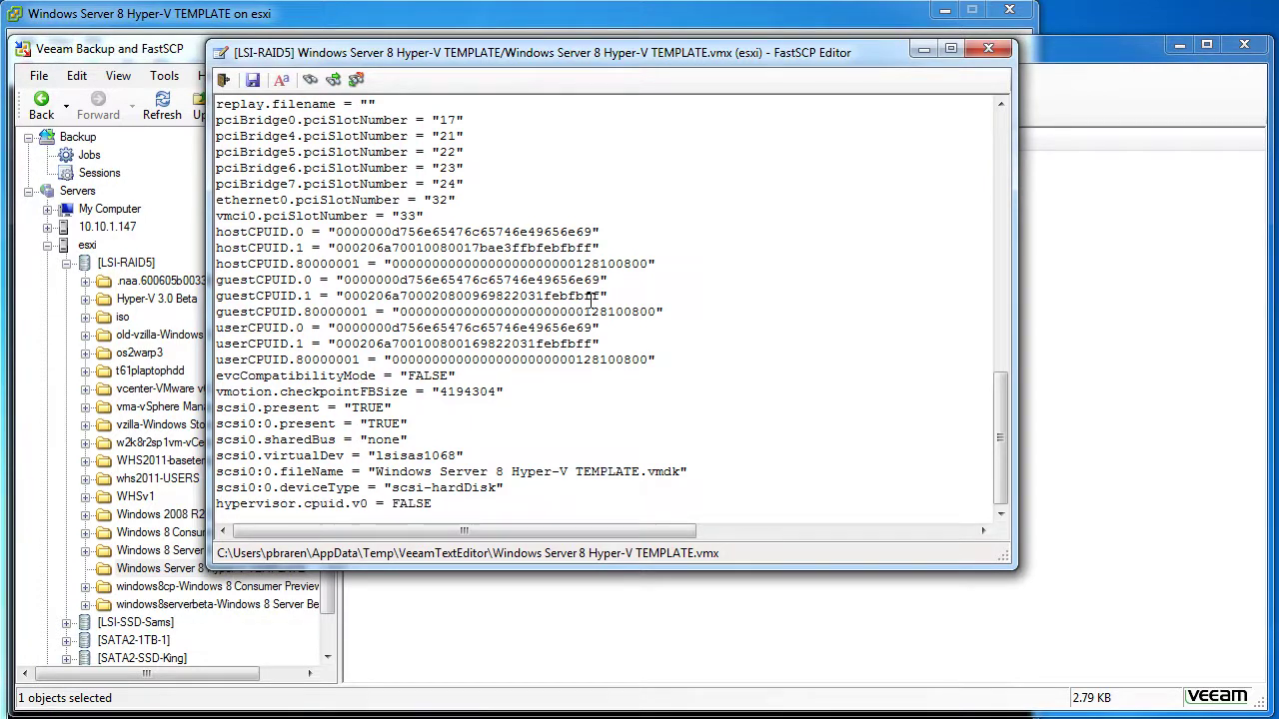
key(Return)
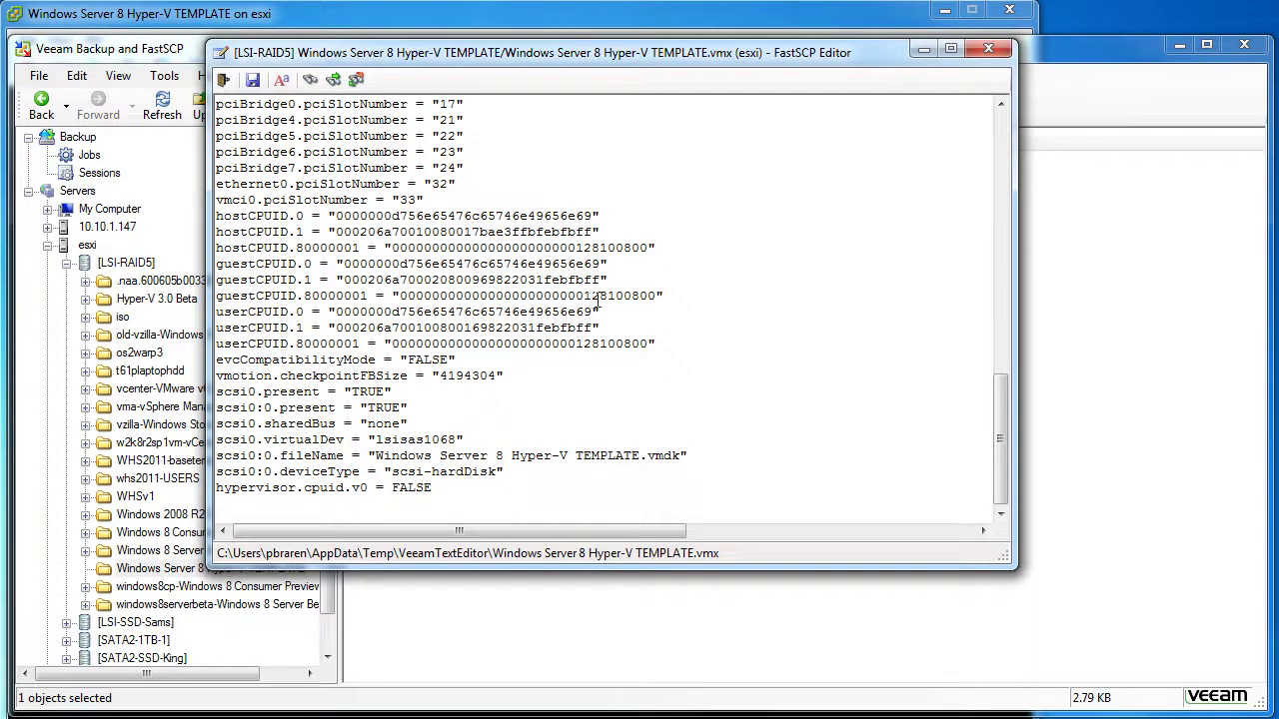
click(986, 52)
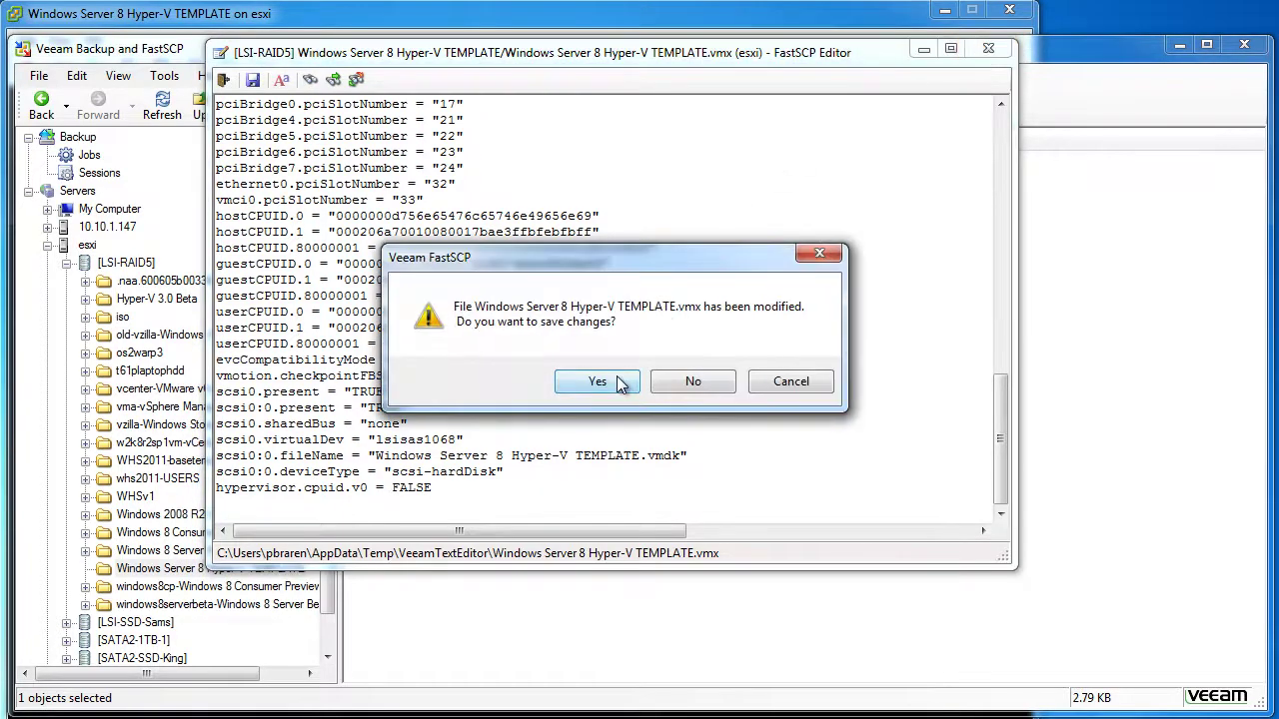
click(596, 382)
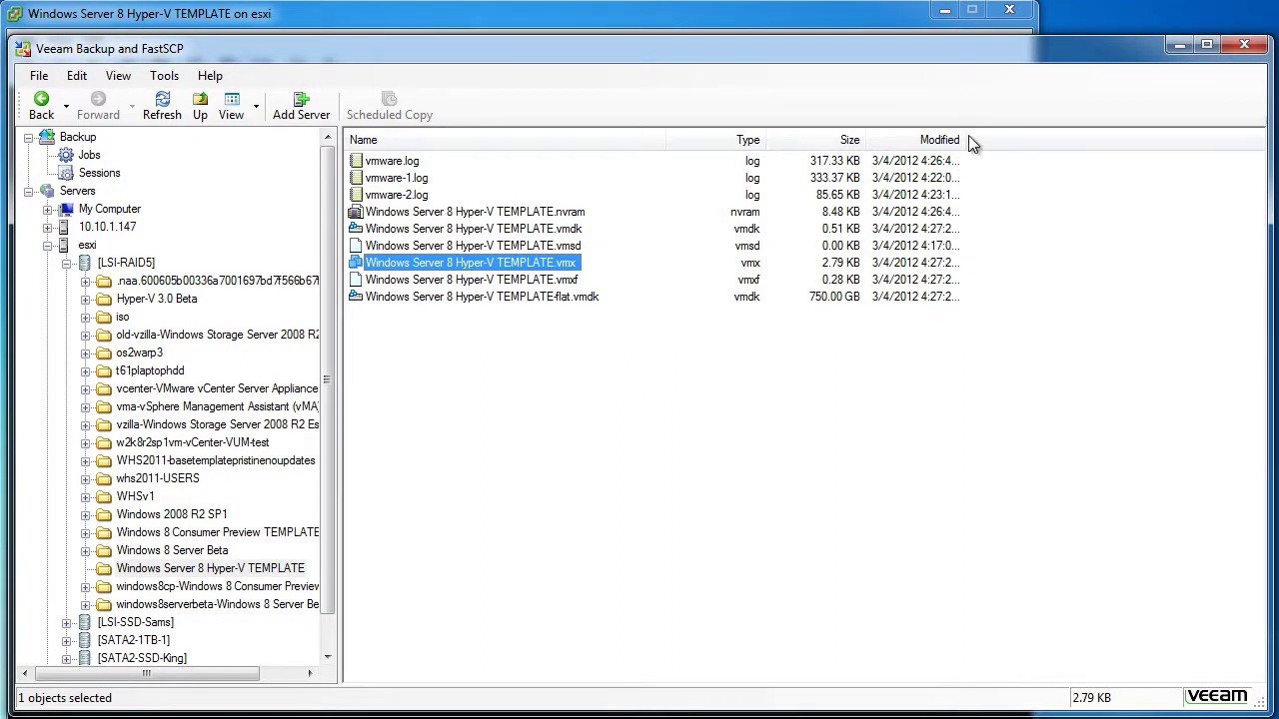
drag(966, 137, 1001, 133)
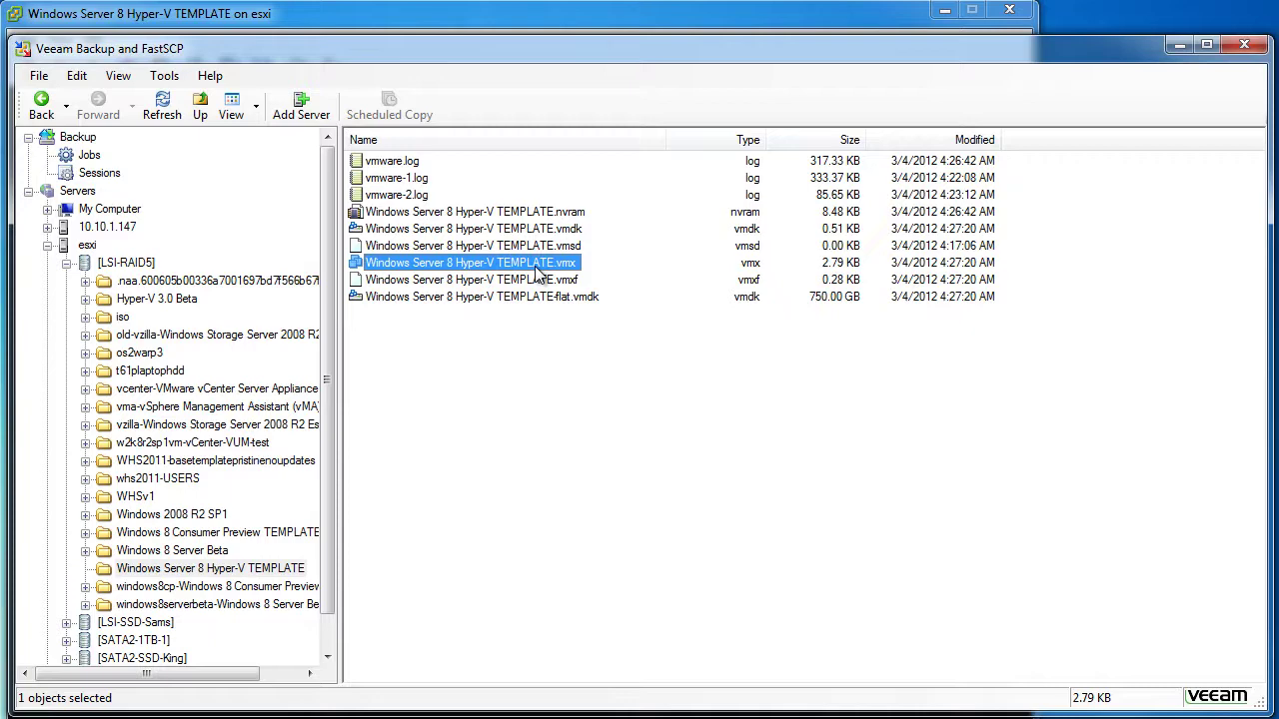
Minimize FastSCP and power on the template VM into the Hyper-V Server 8 Beta installer
click(1180, 46)
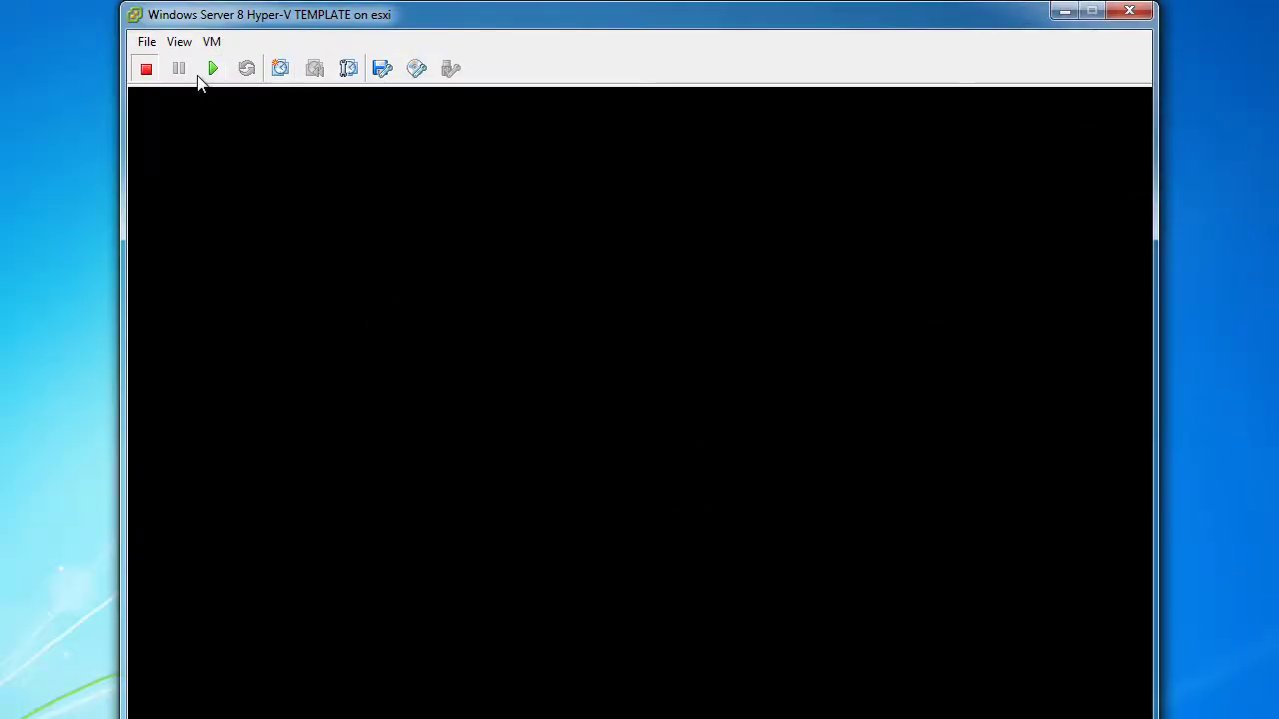
click(210, 72)
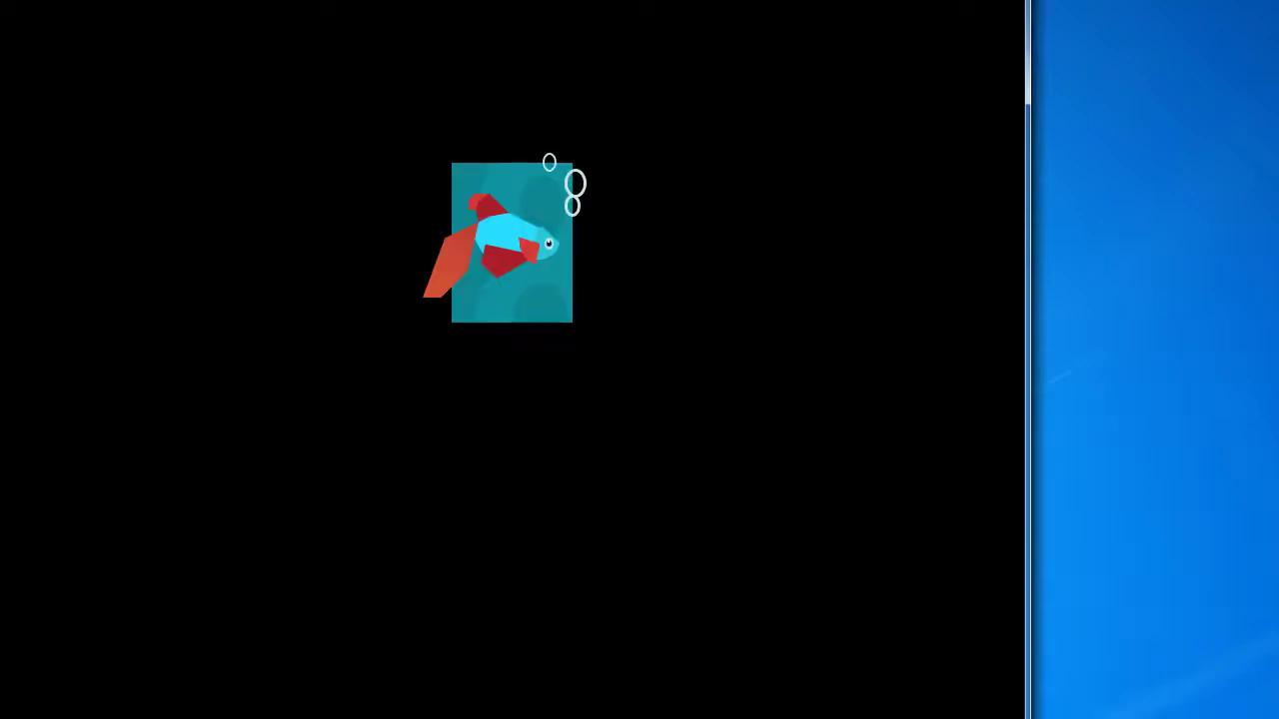
mouse_move(1265, 701)
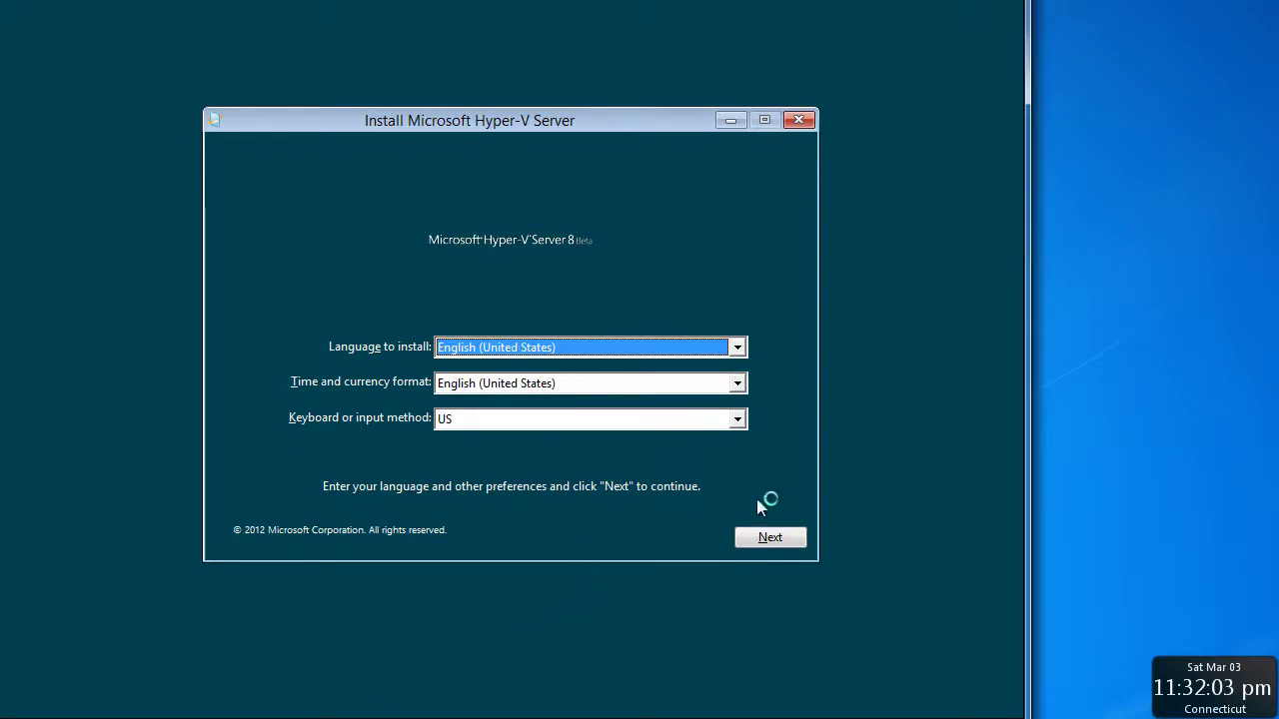
Run a custom Hyper-V Server 8 Beta install onto Drive 0's 750 GB unallocated space, accepting the license terms
click(782, 539)
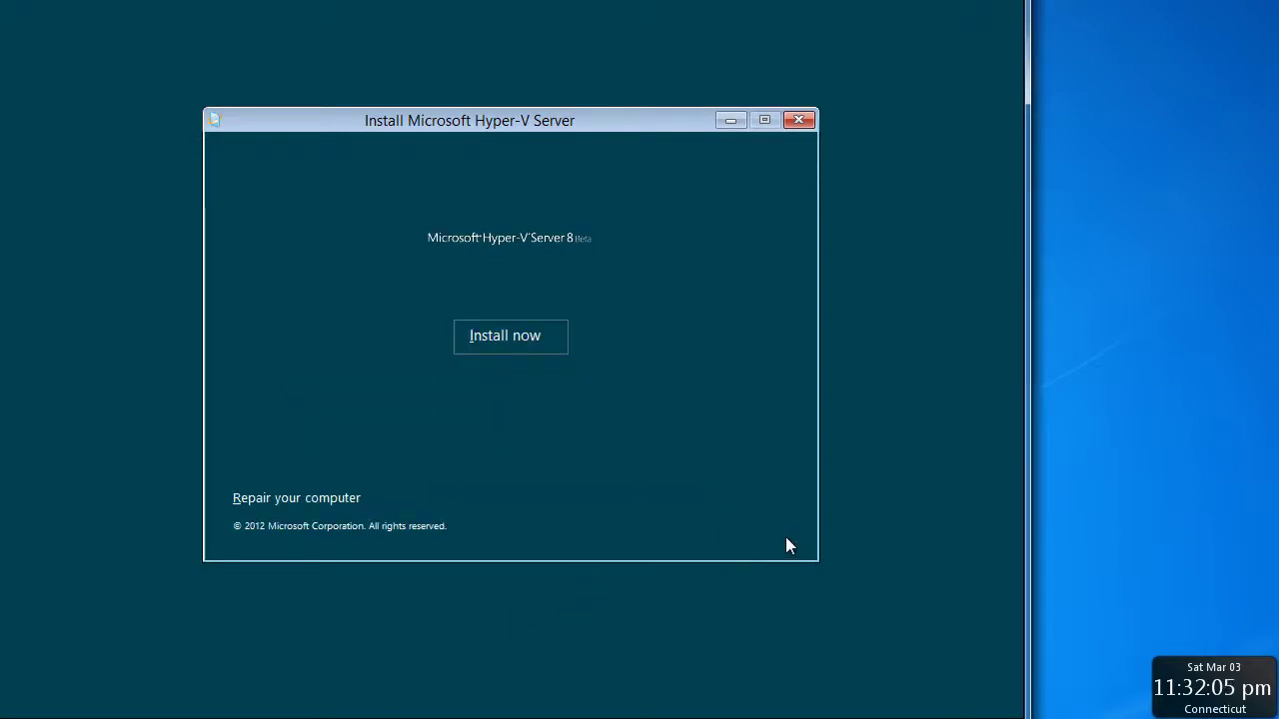
click(530, 341)
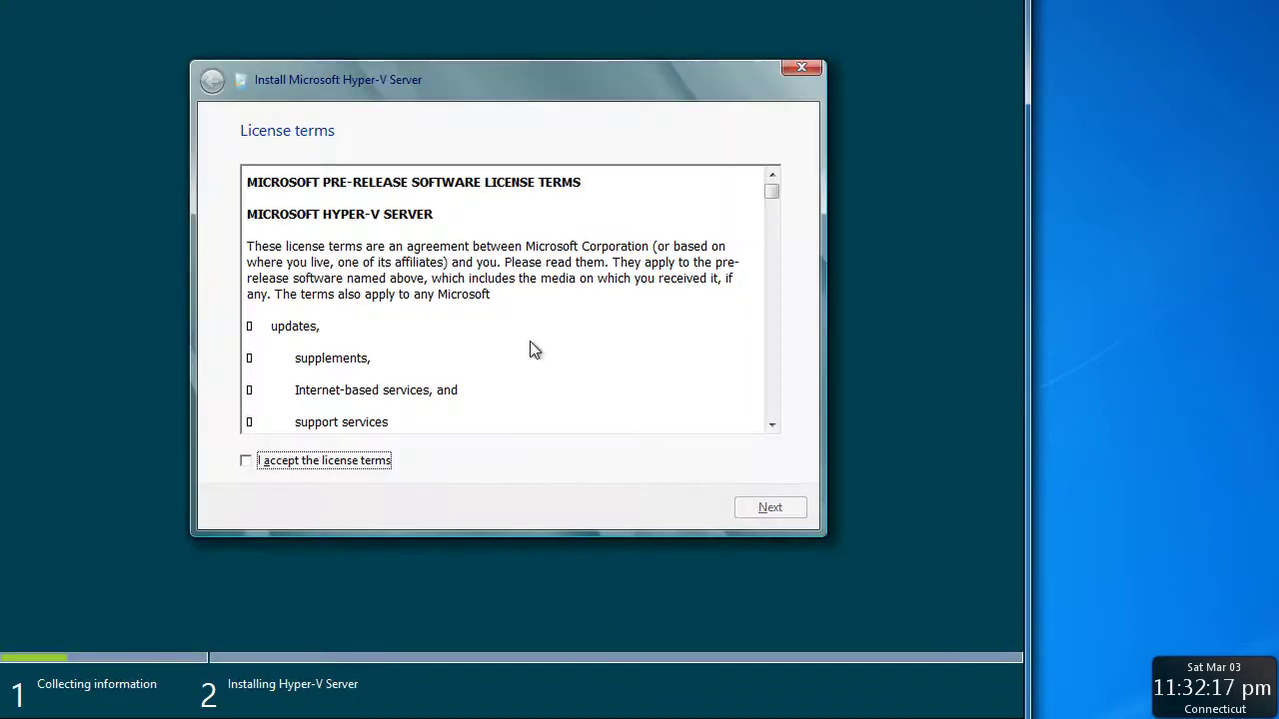
click(328, 463)
click(791, 508)
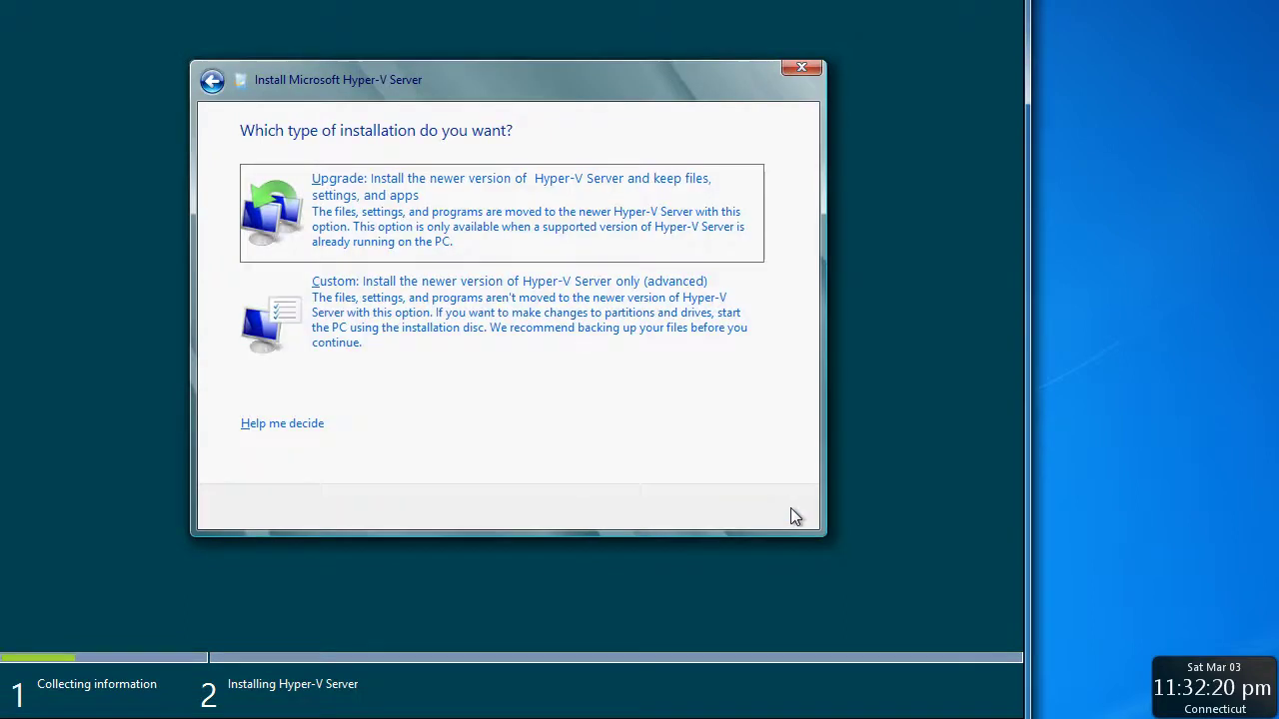
click(661, 366)
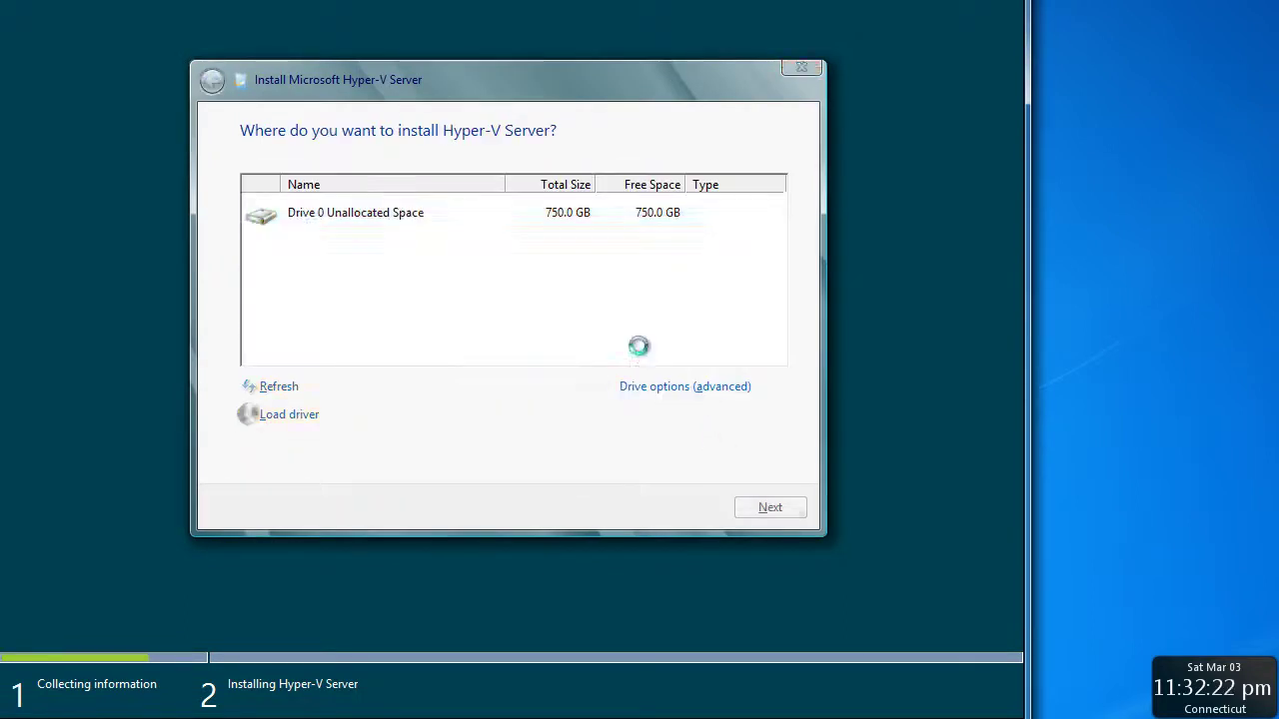
click(776, 508)
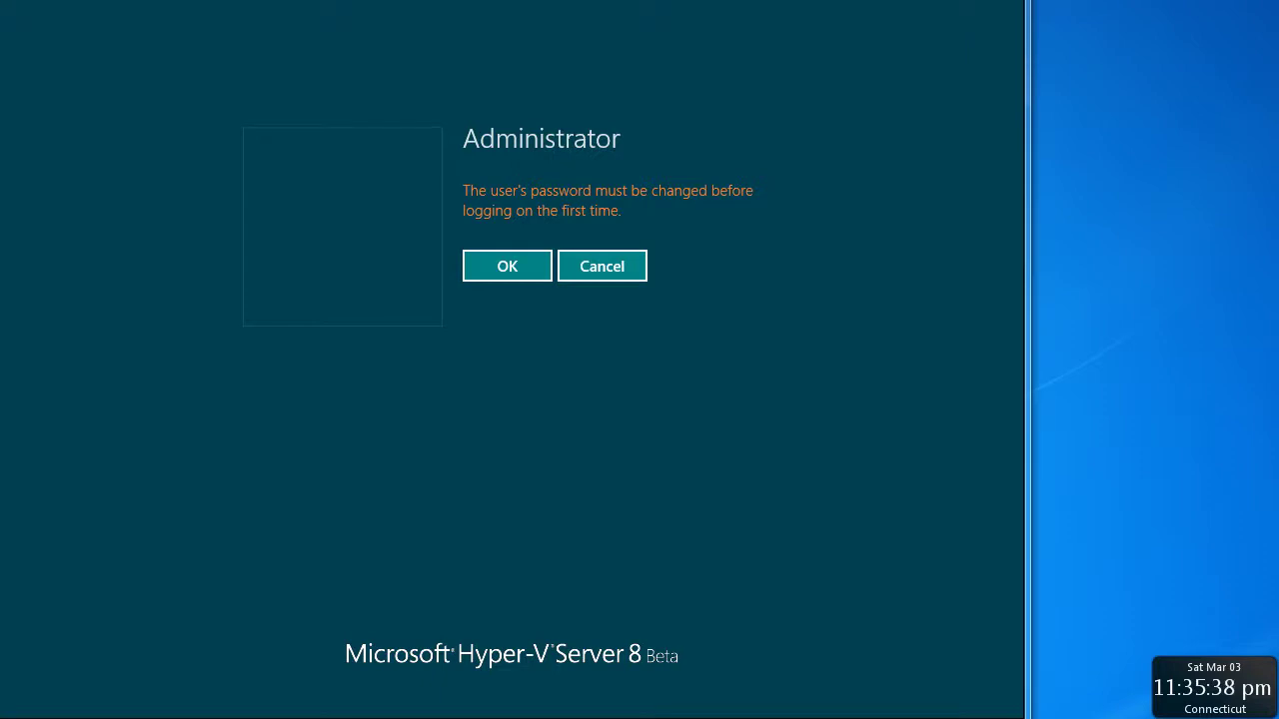
Set and confirm a new Administrator password, then log on to the server
click(514, 266)
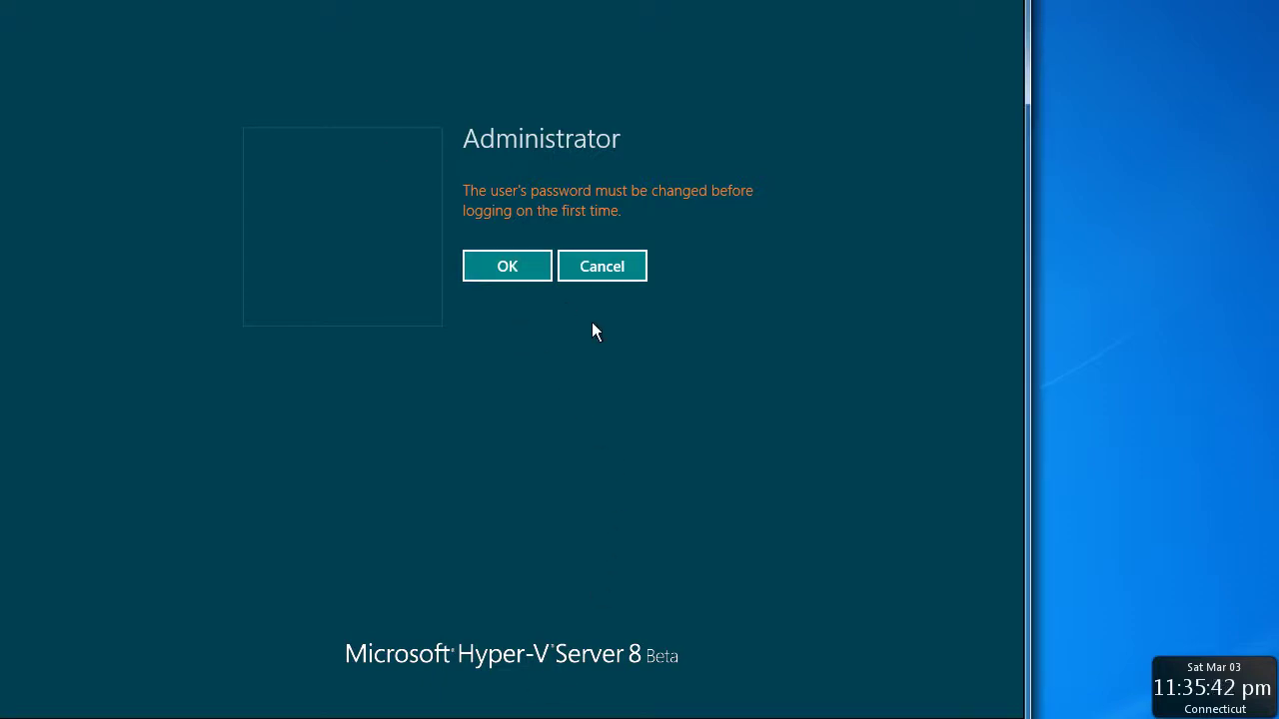
click(517, 276)
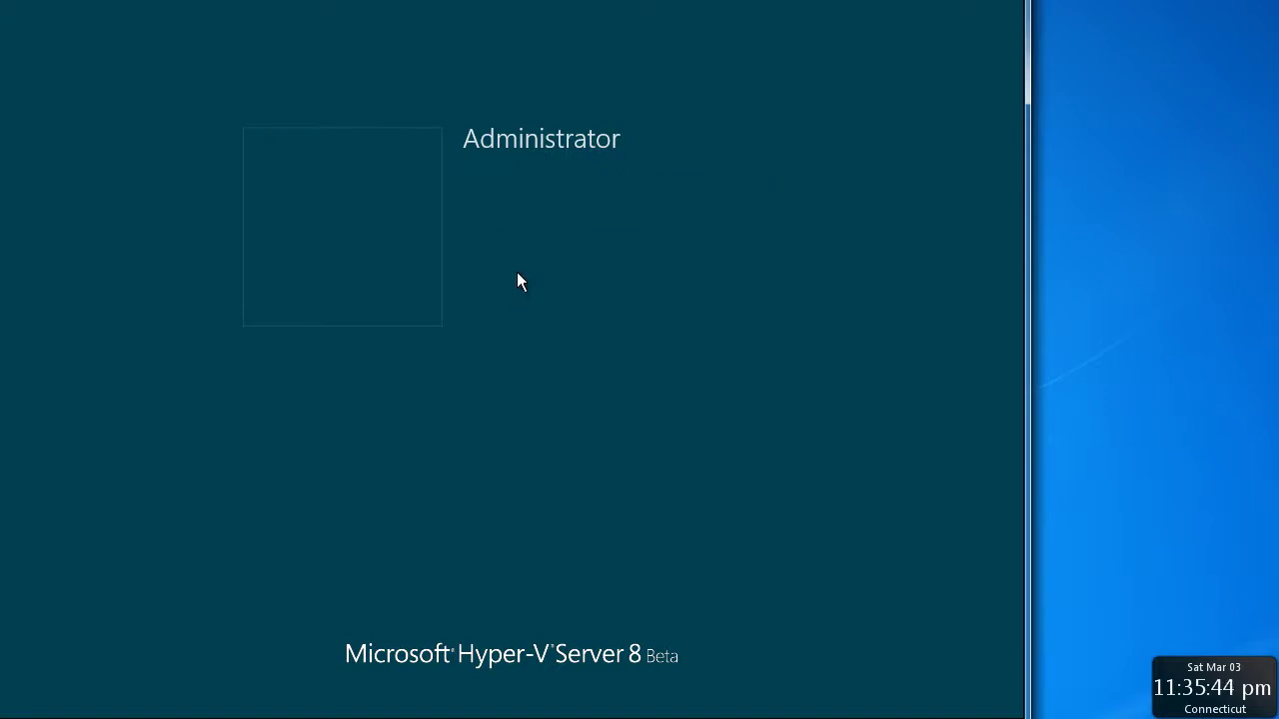
text(P@ssw0rd)
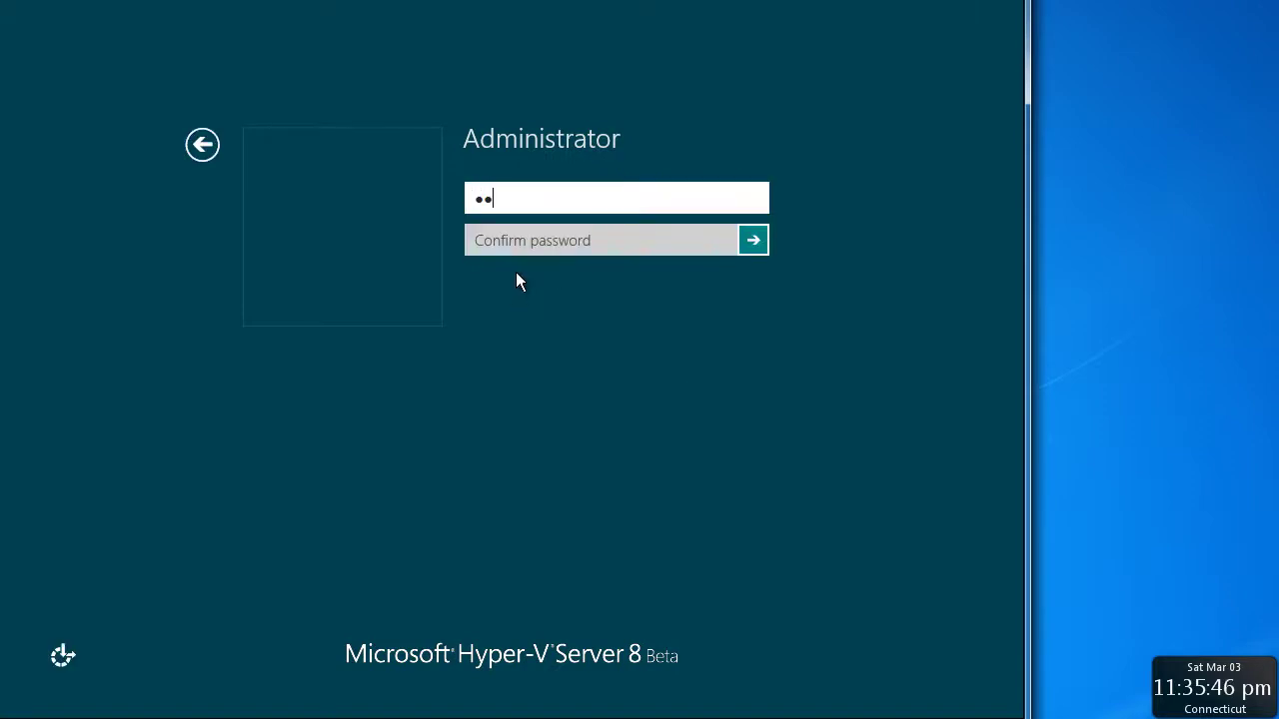
key(Tab)
text(P)
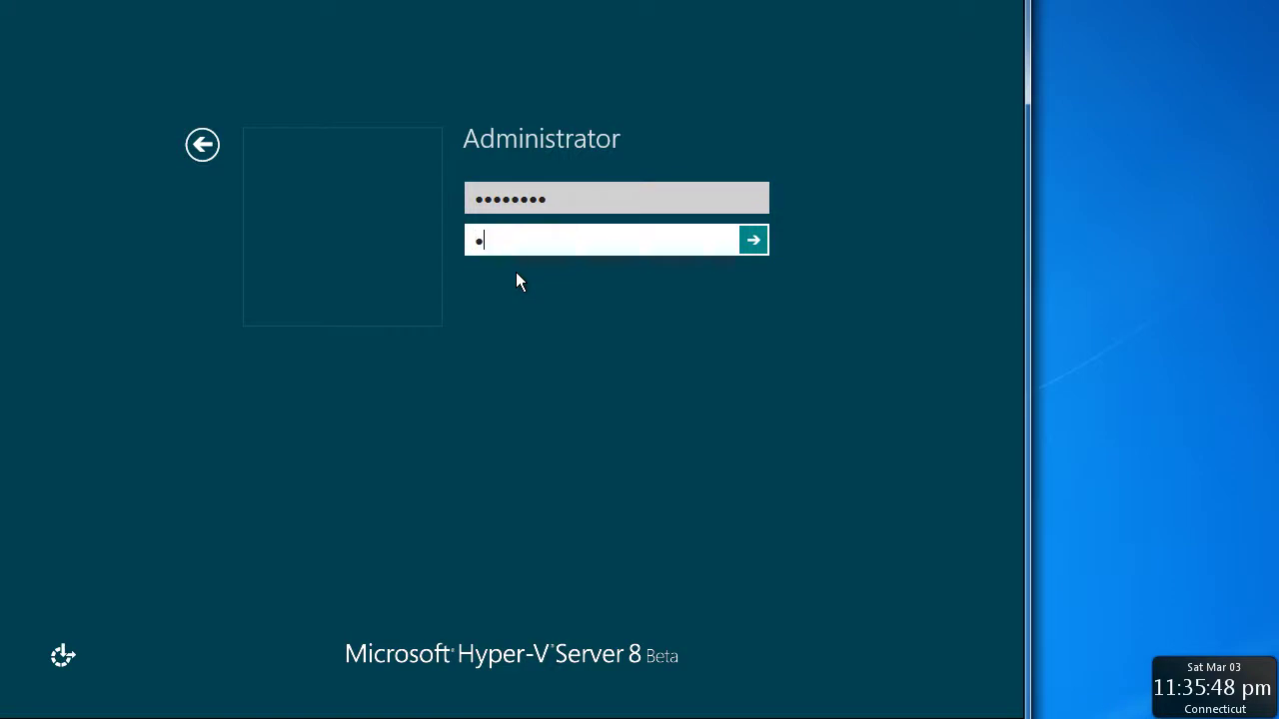
text(@ssw0rd)
key(Return)
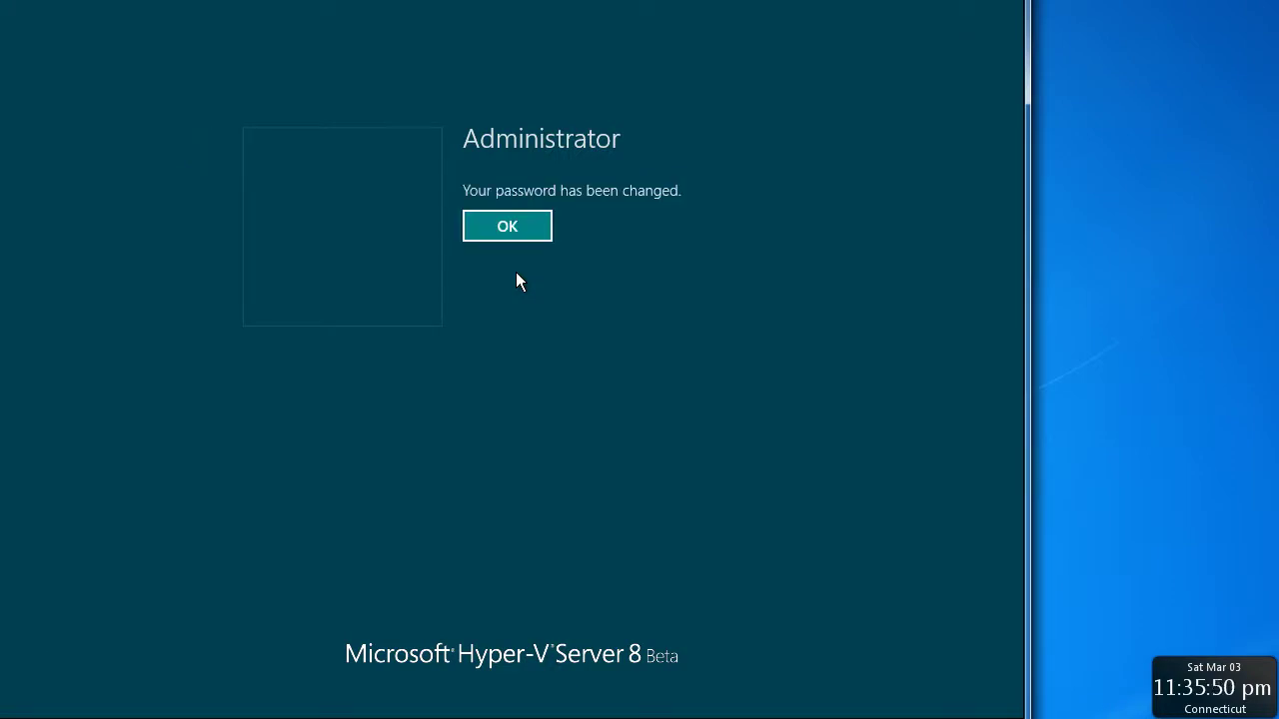
key(Return)
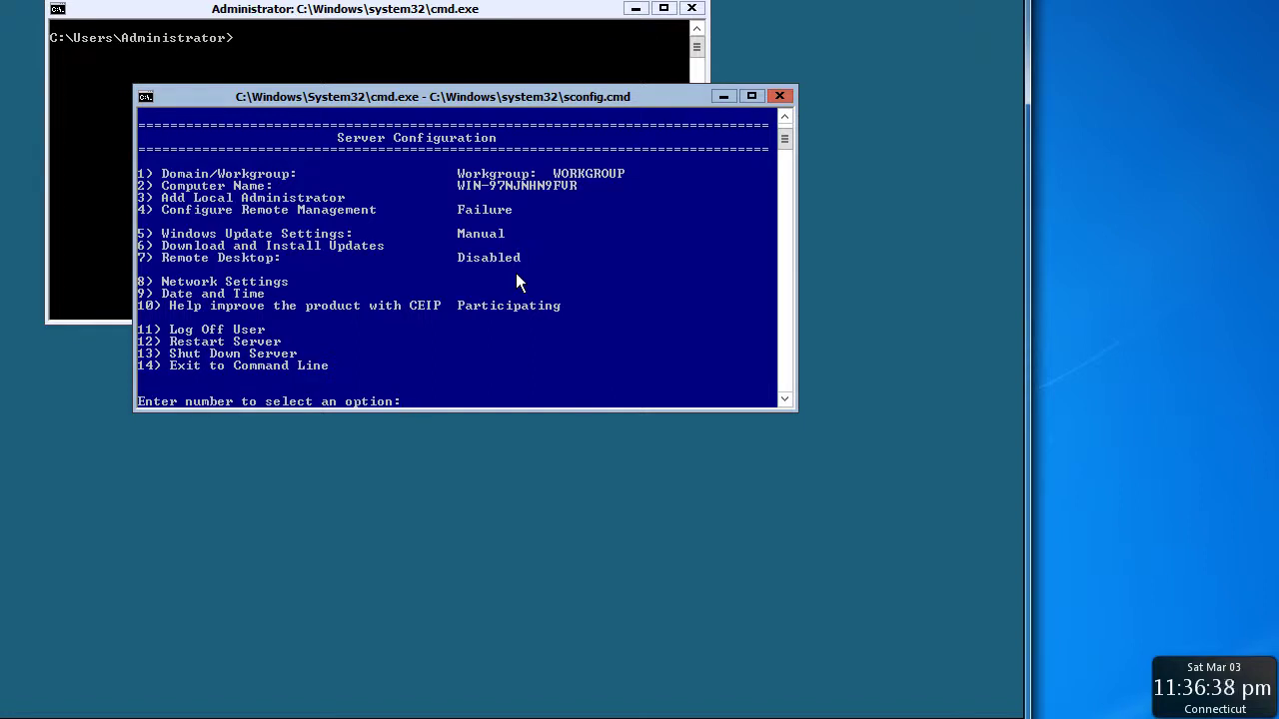
Shut the server down using sconfig option 13 and confirm the shutdown
text(14)
key(BackSpace)
text(13)
key(Return)
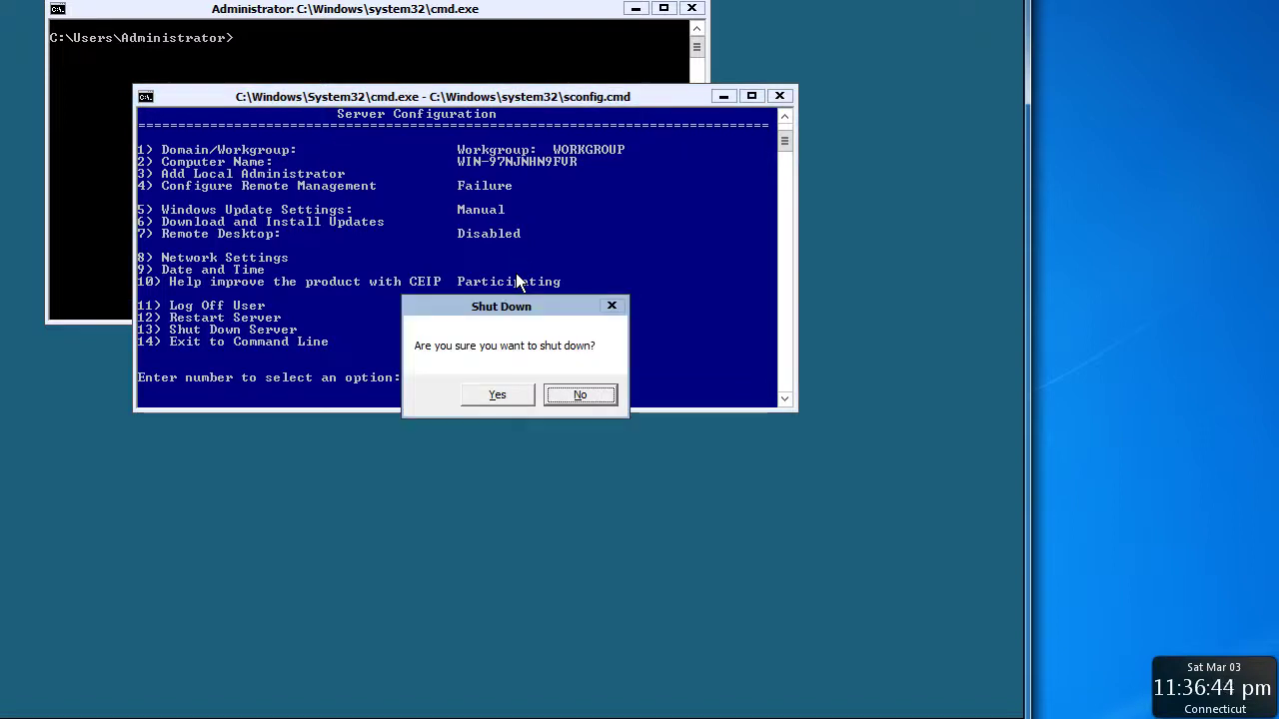
key(Tab)
key(Return)
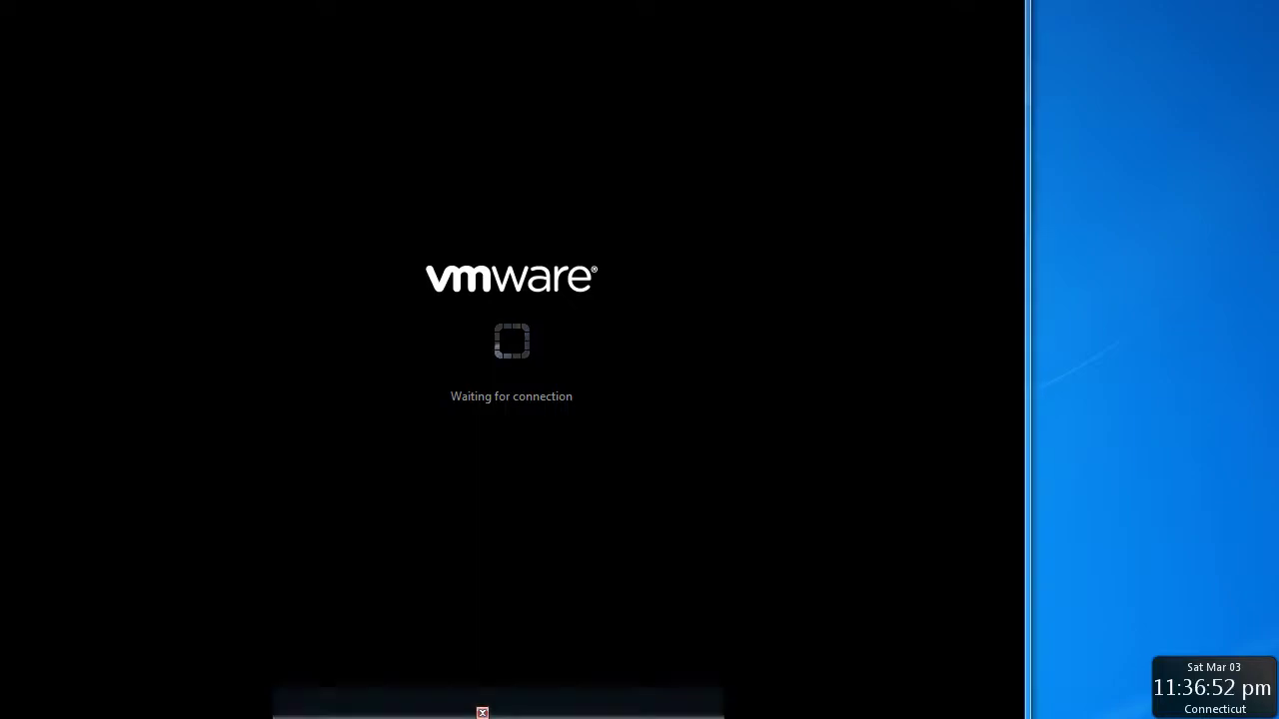
Convert the Windows Server 8 Hyper-V TEMPLATE virtual machine to a template
click(480, 706)
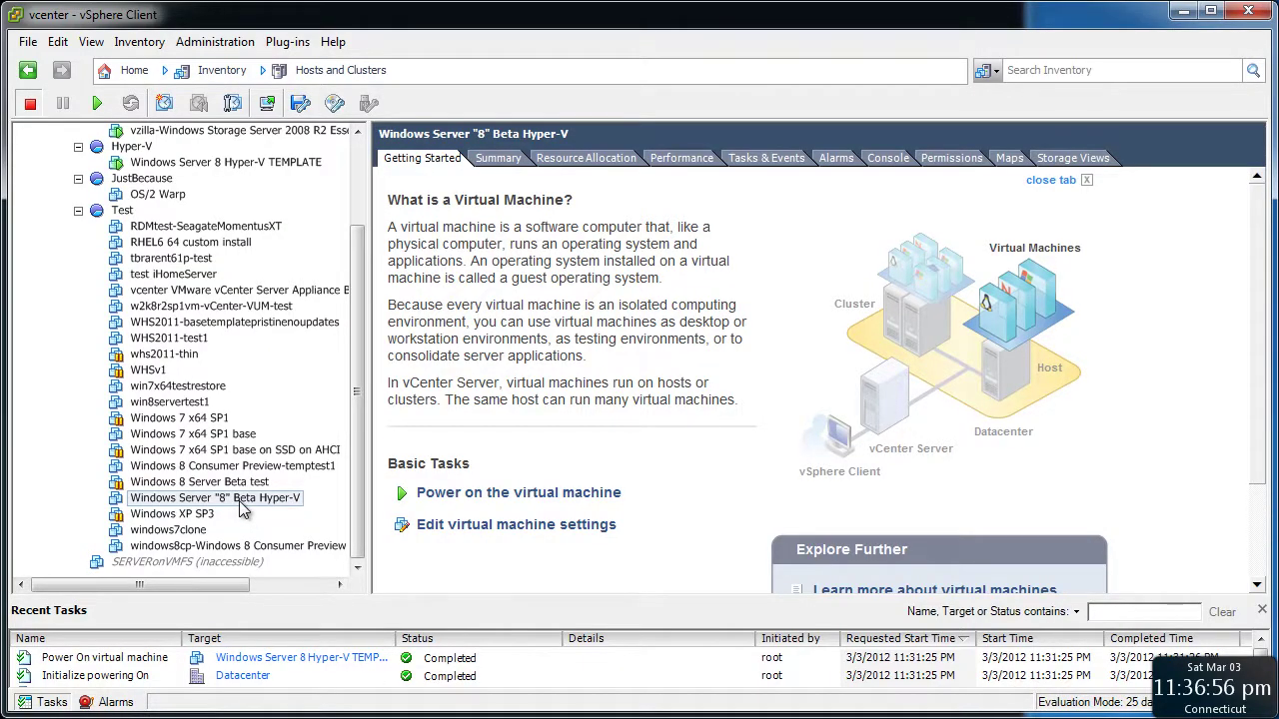
click(515, 2)
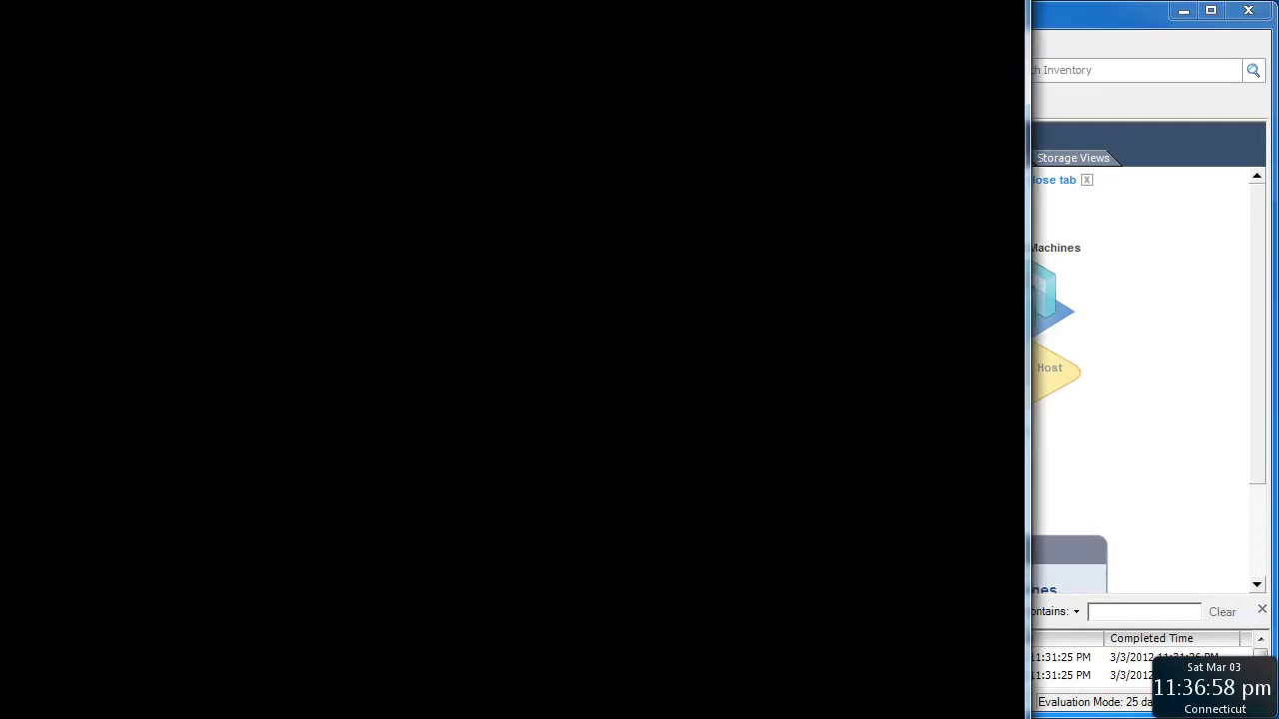
click(1115, 16)
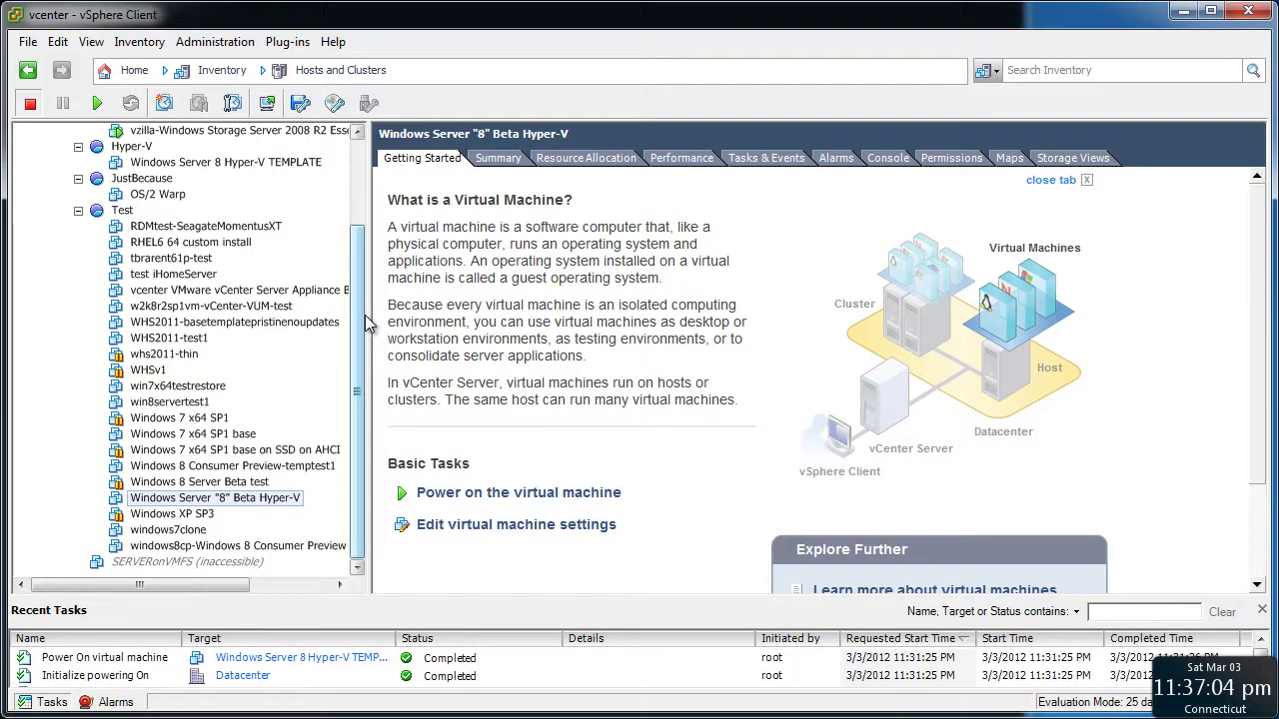
click(258, 164)
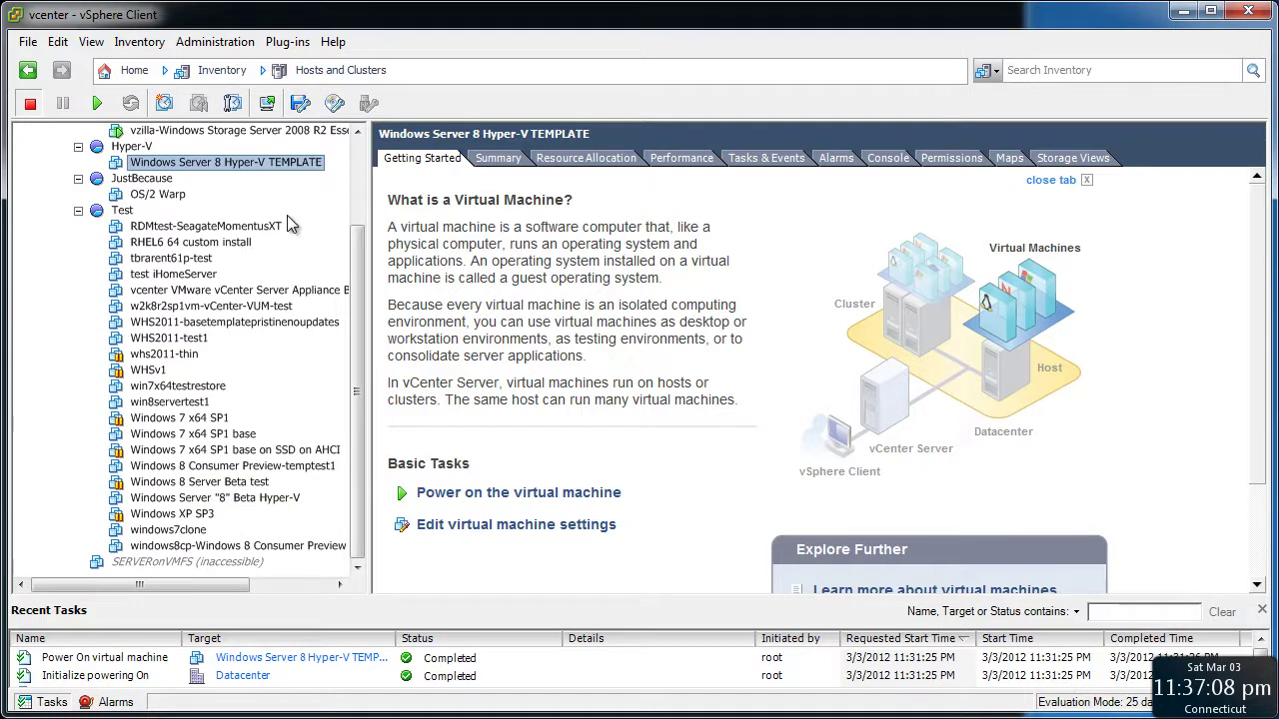
right_click(247, 166)
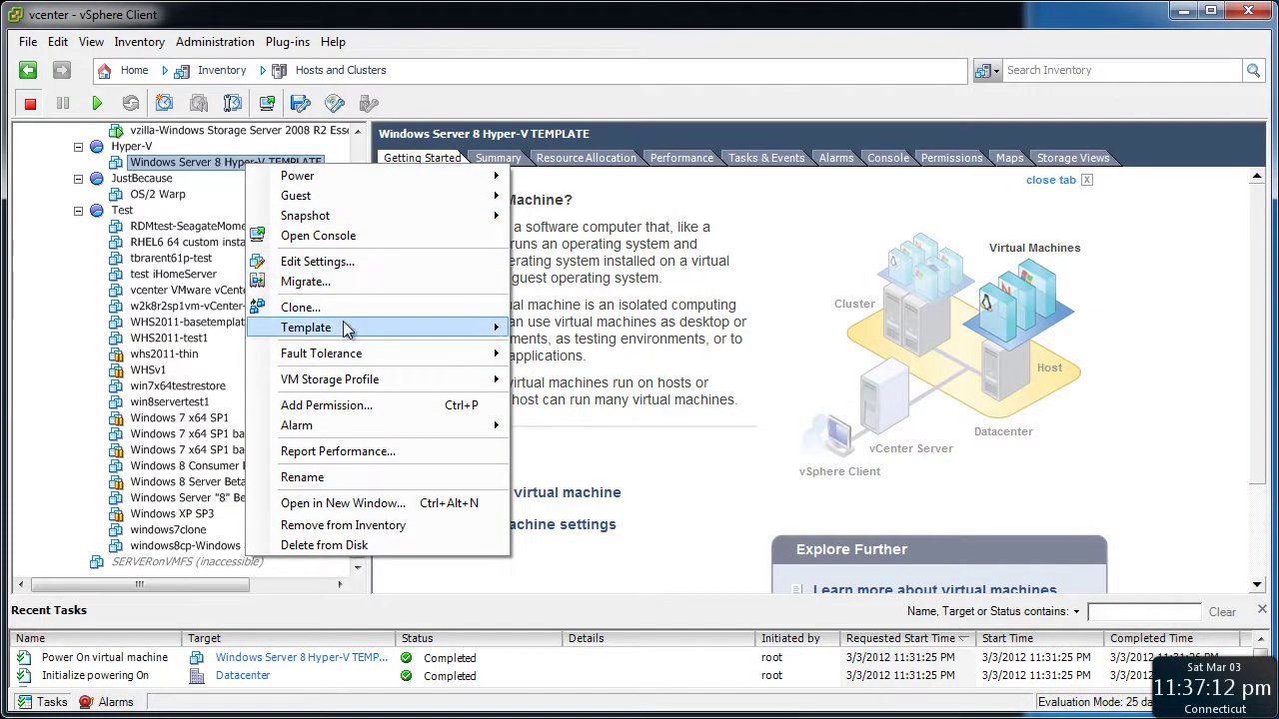
mouse_move(346, 330)
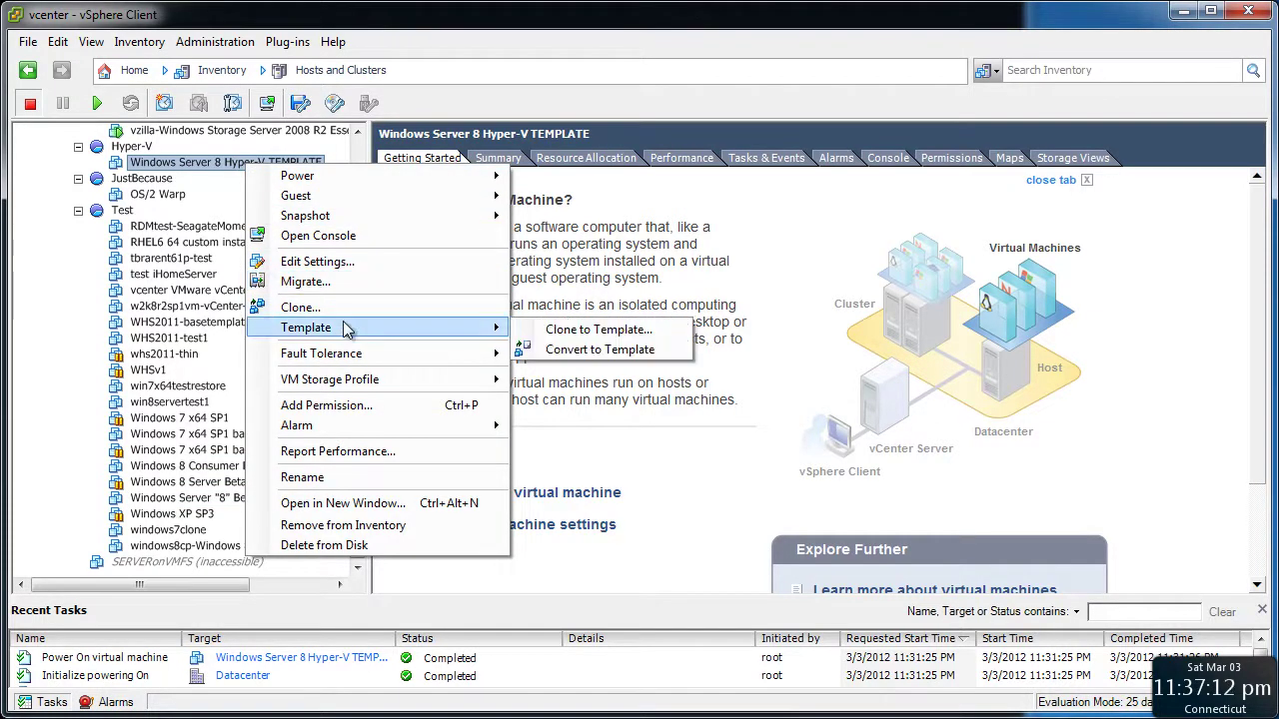
click(599, 349)
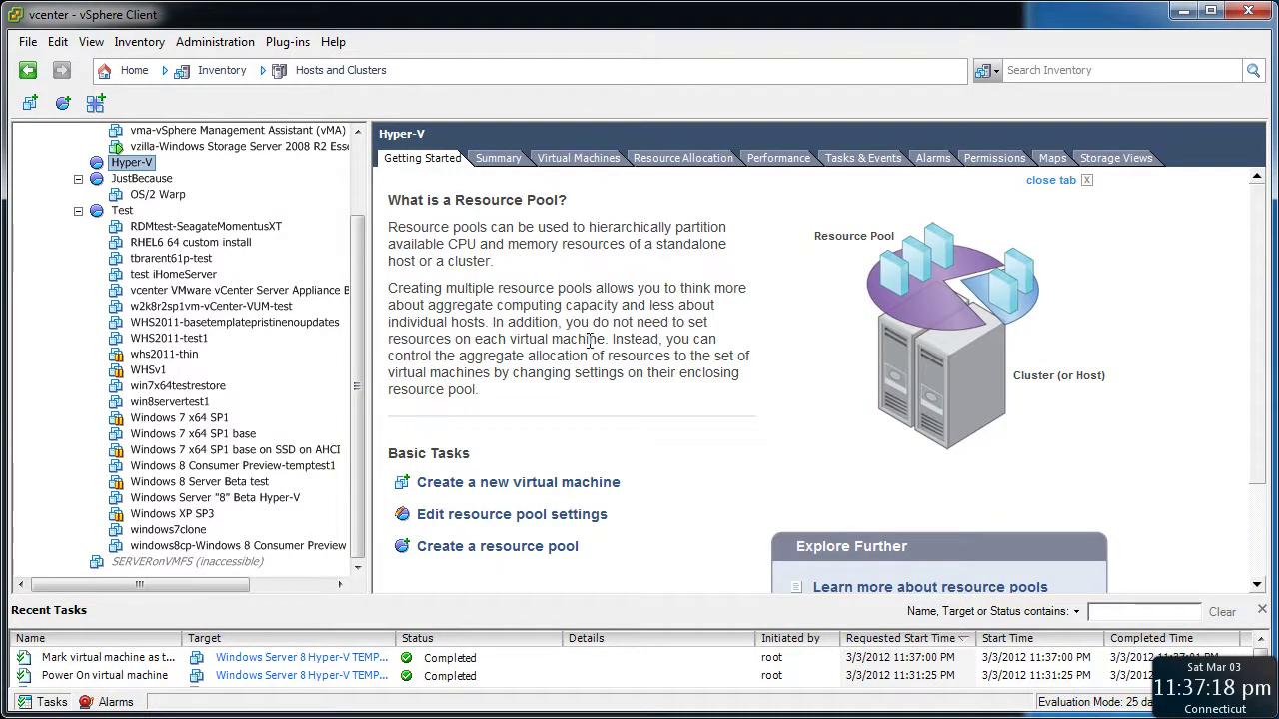
Switch to the VMs and Templates inventory and select the new template
click(320, 71)
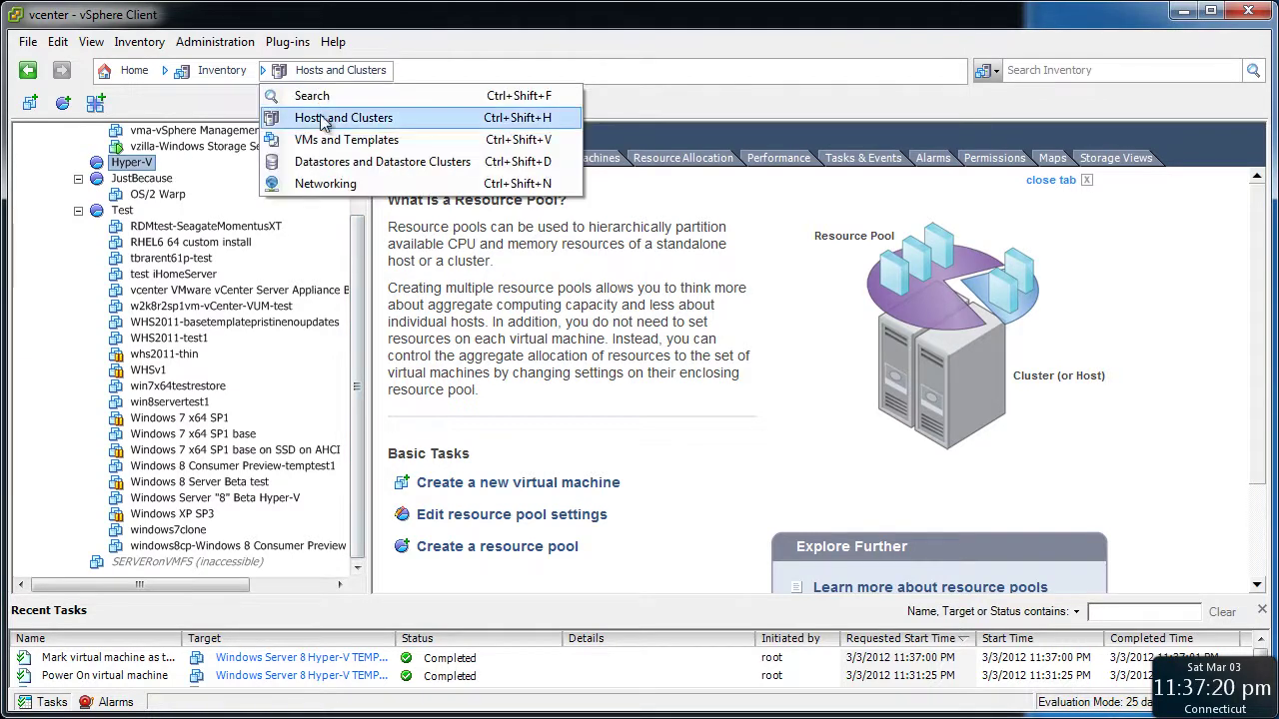
click(324, 139)
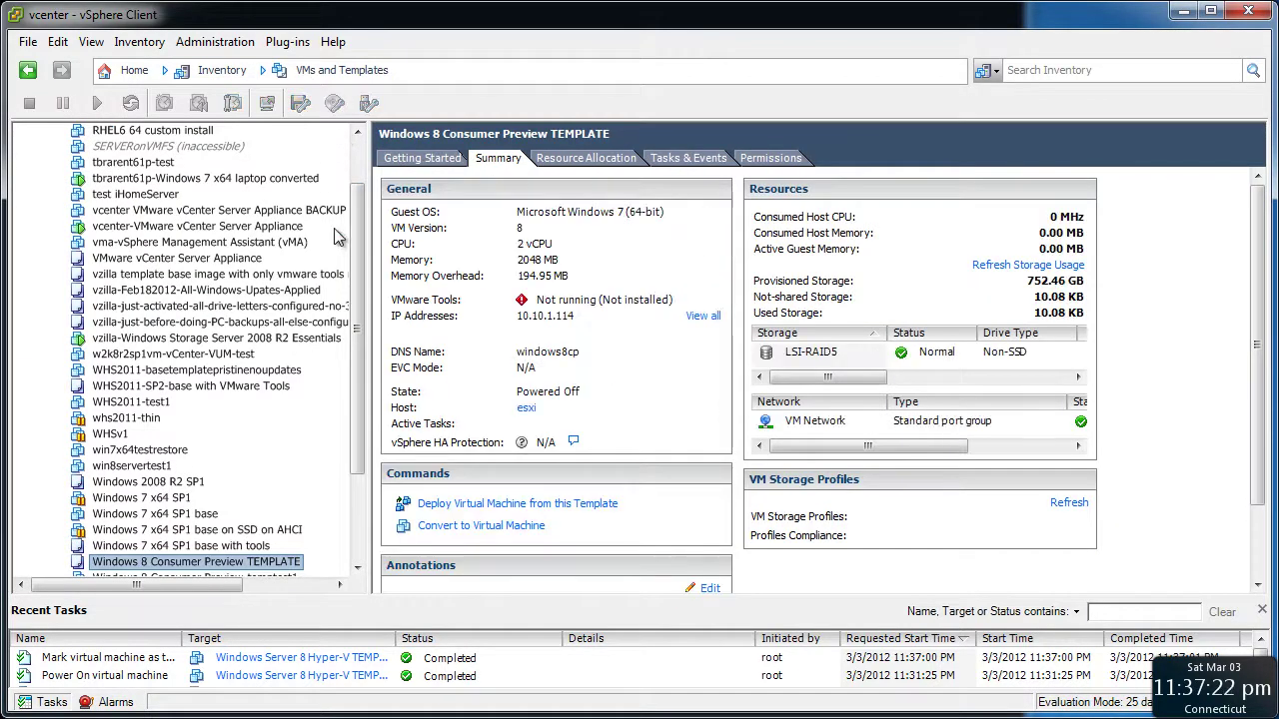
drag(358, 305, 360, 385)
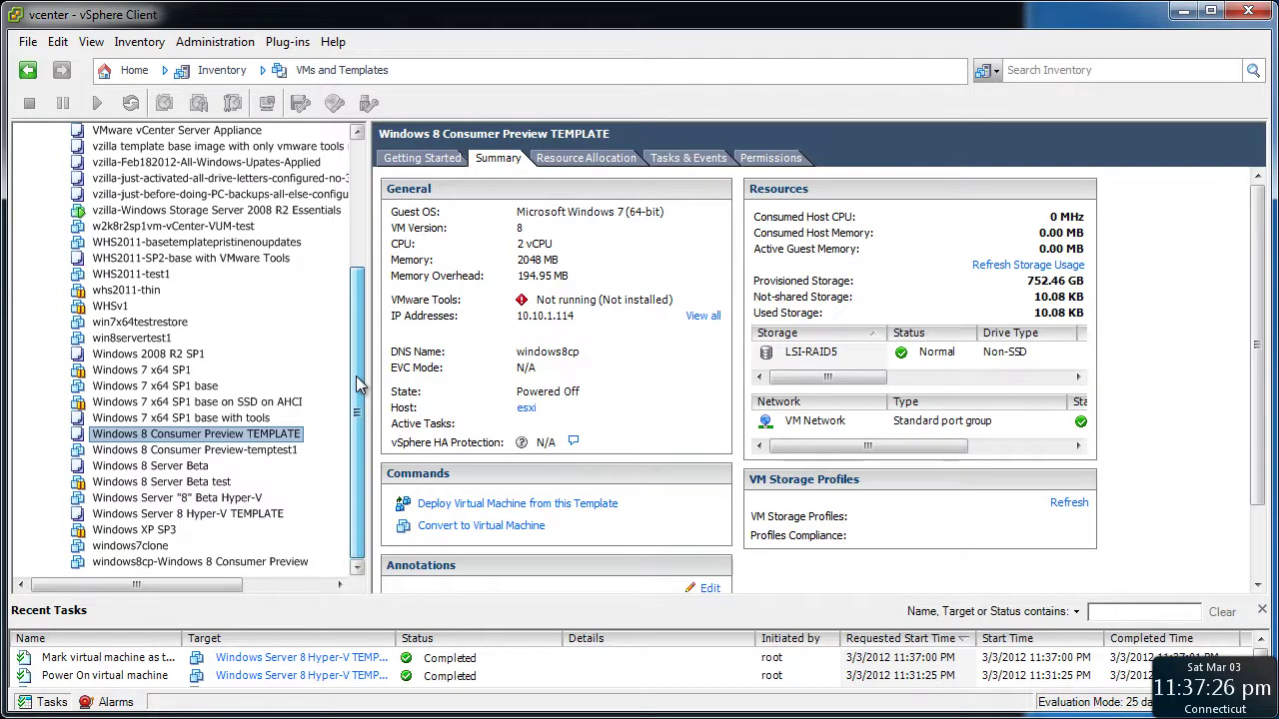
click(241, 516)
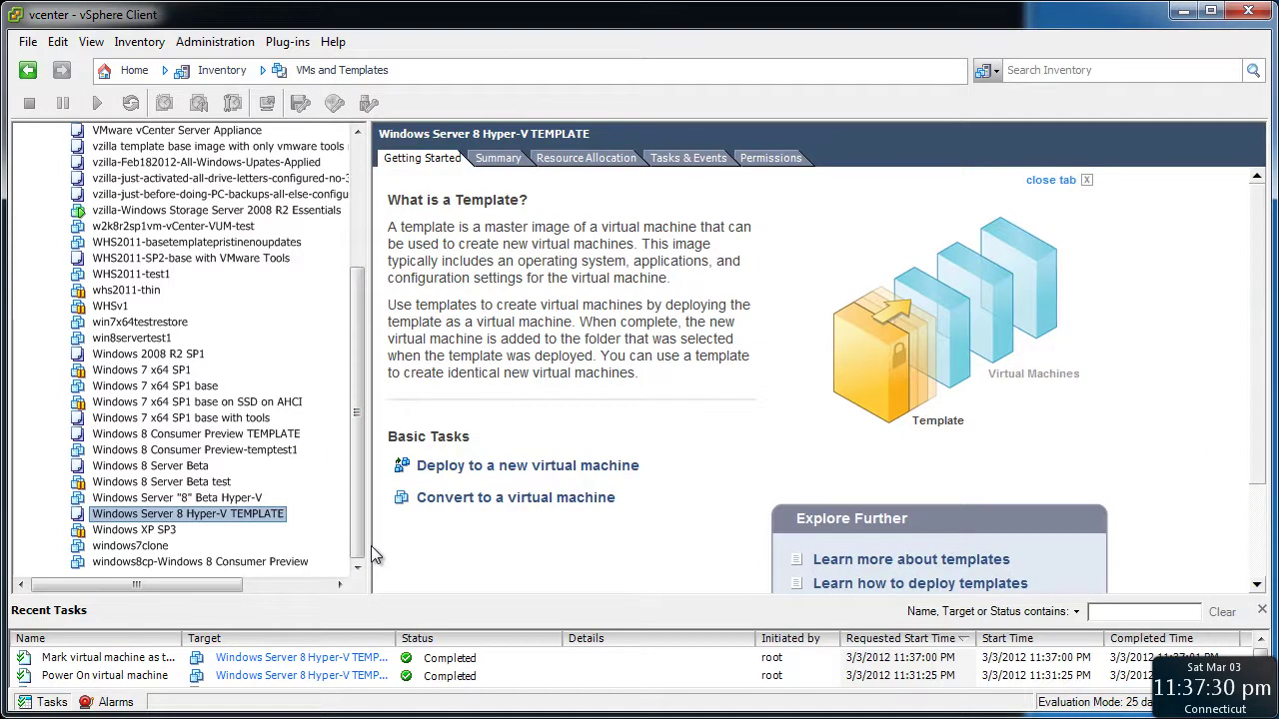
Deploy the template as a VM named 'hyperv-Windows Server 8 Hyper-V' on the esxi host
click(466, 467)
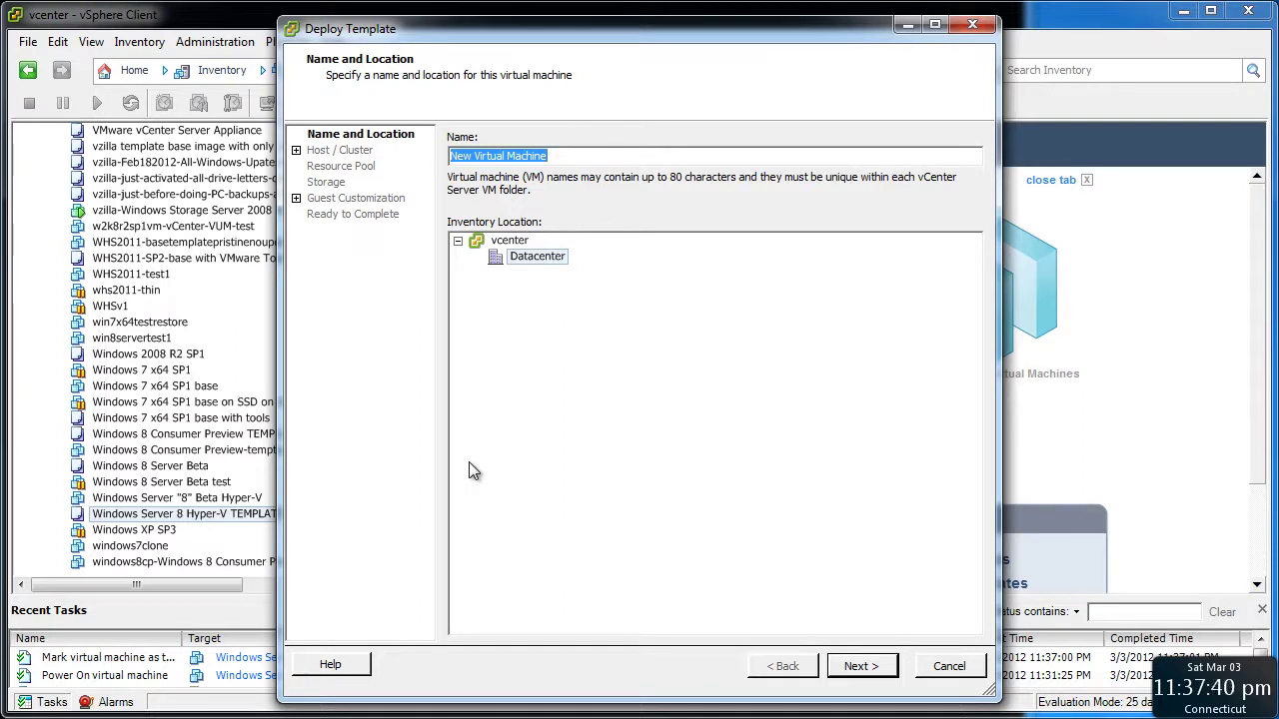
text(hyperv)
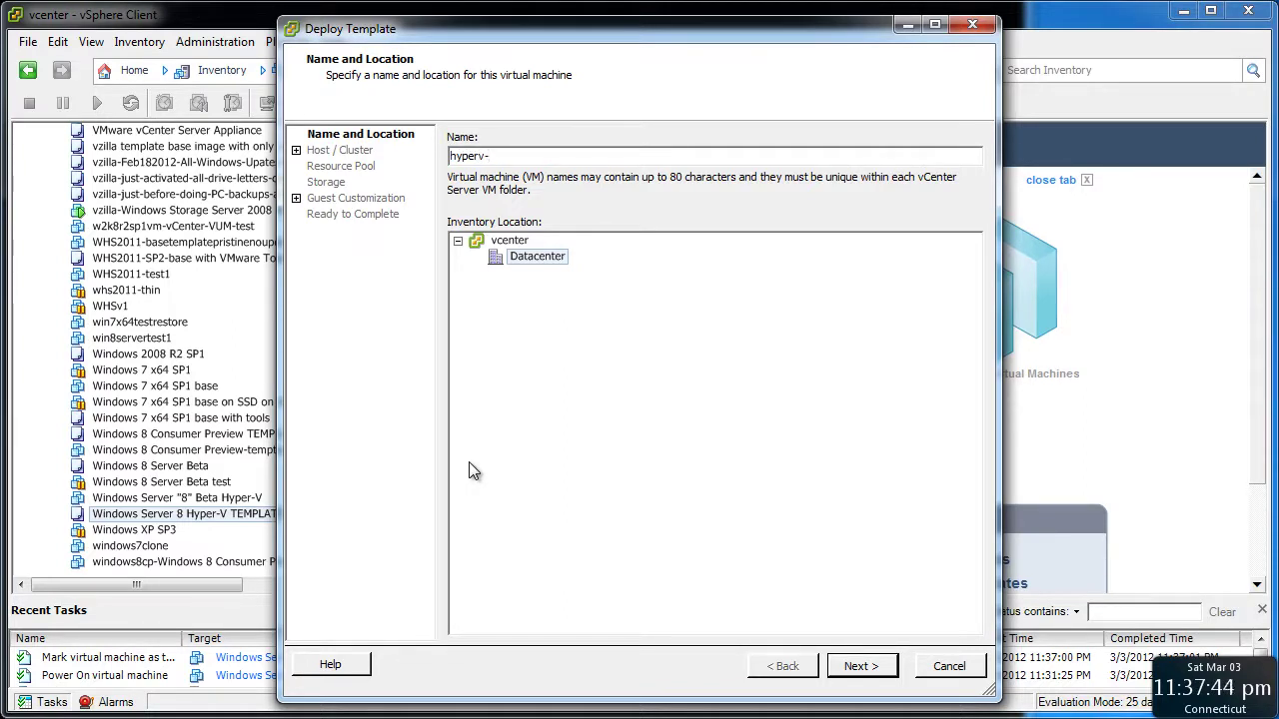
text(-Windows Server 8 Hyper-V)
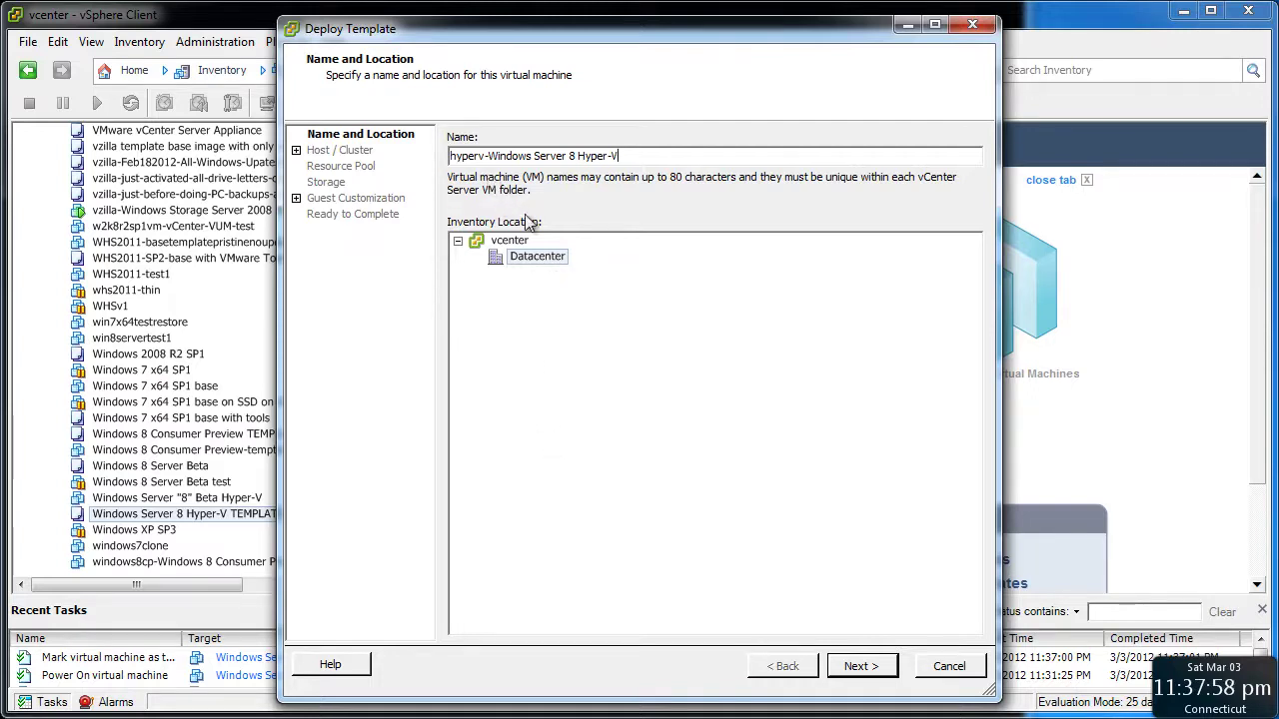
click(844, 667)
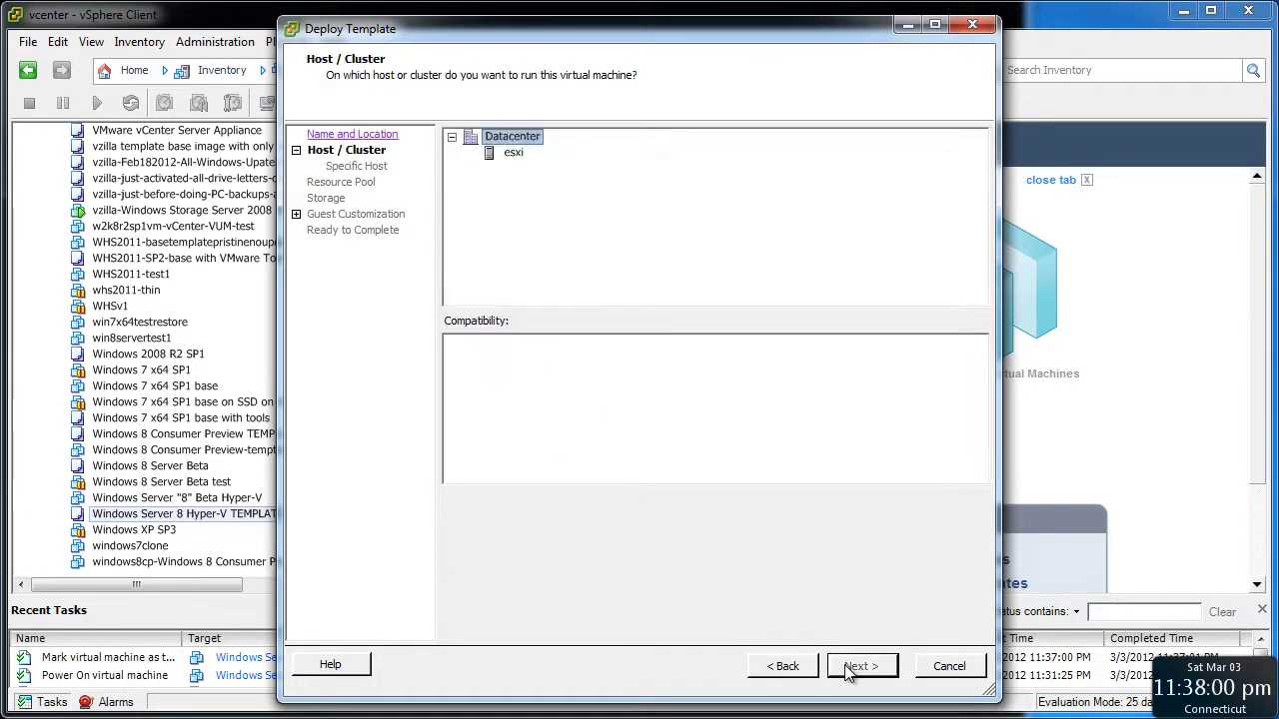
click(508, 152)
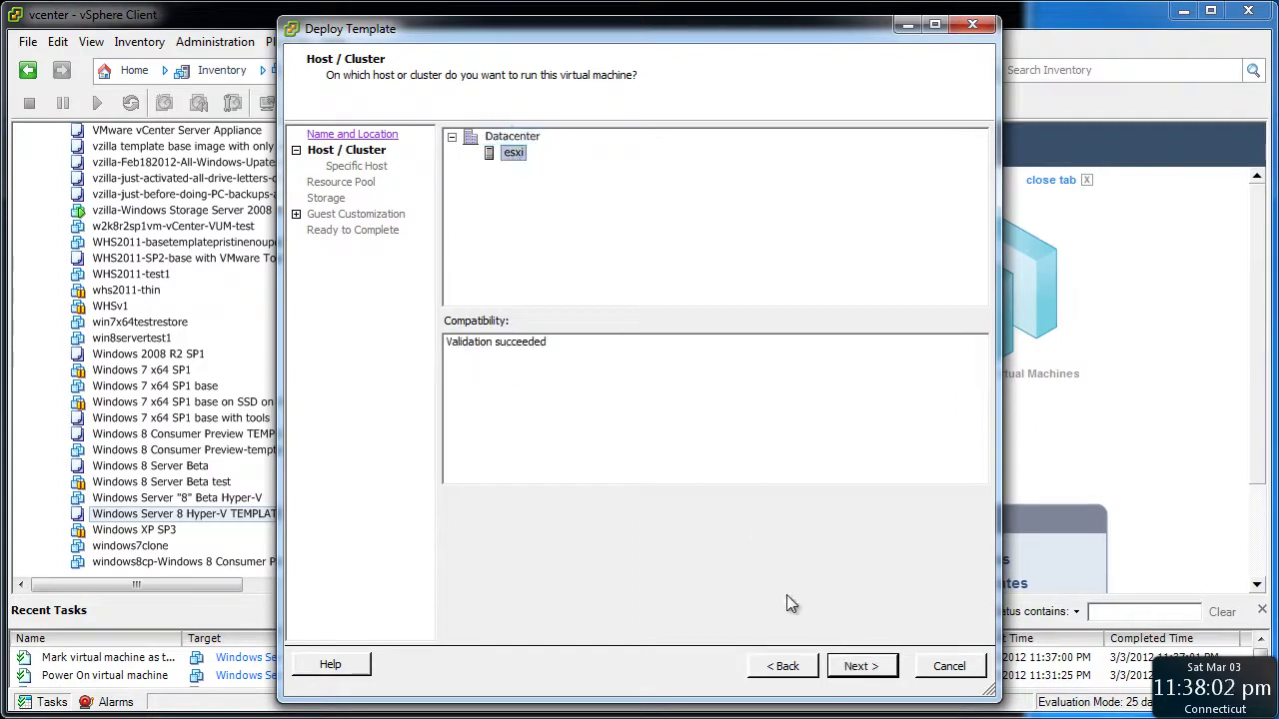
click(856, 667)
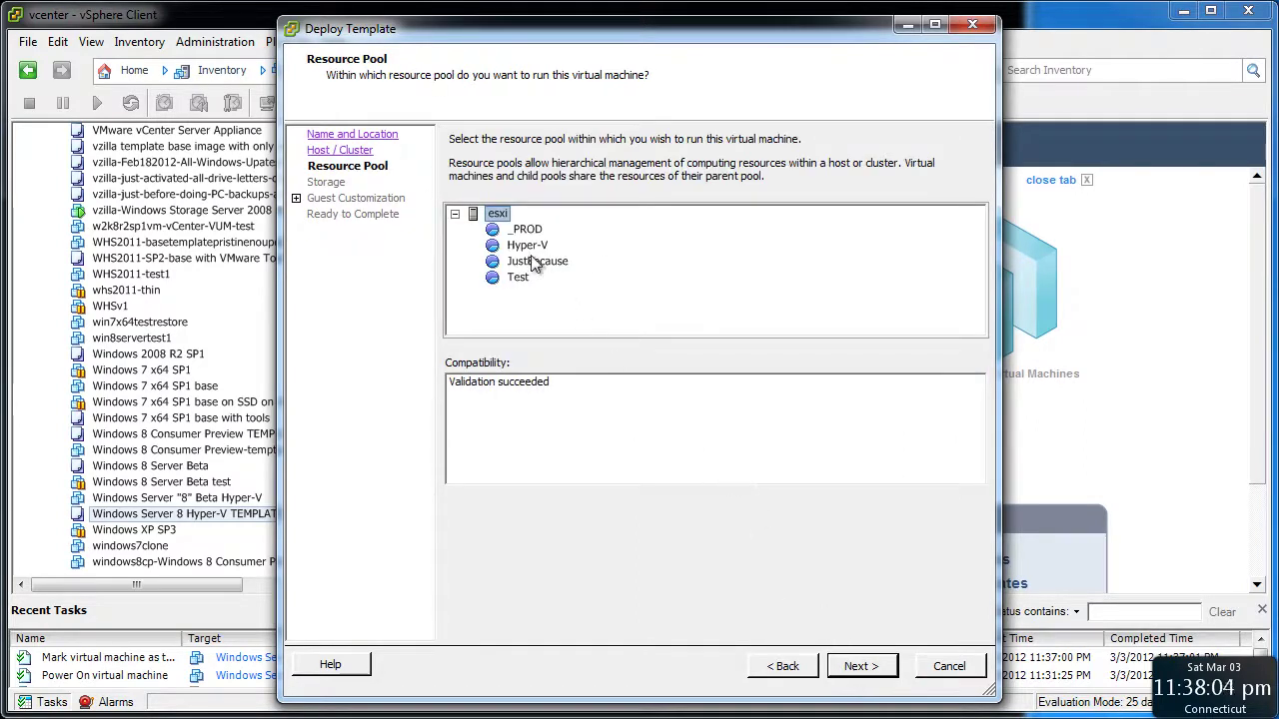
Place the VM in the Hyper-V pool on LSI-RAID5, power it on after creation, and finish
click(524, 248)
click(875, 667)
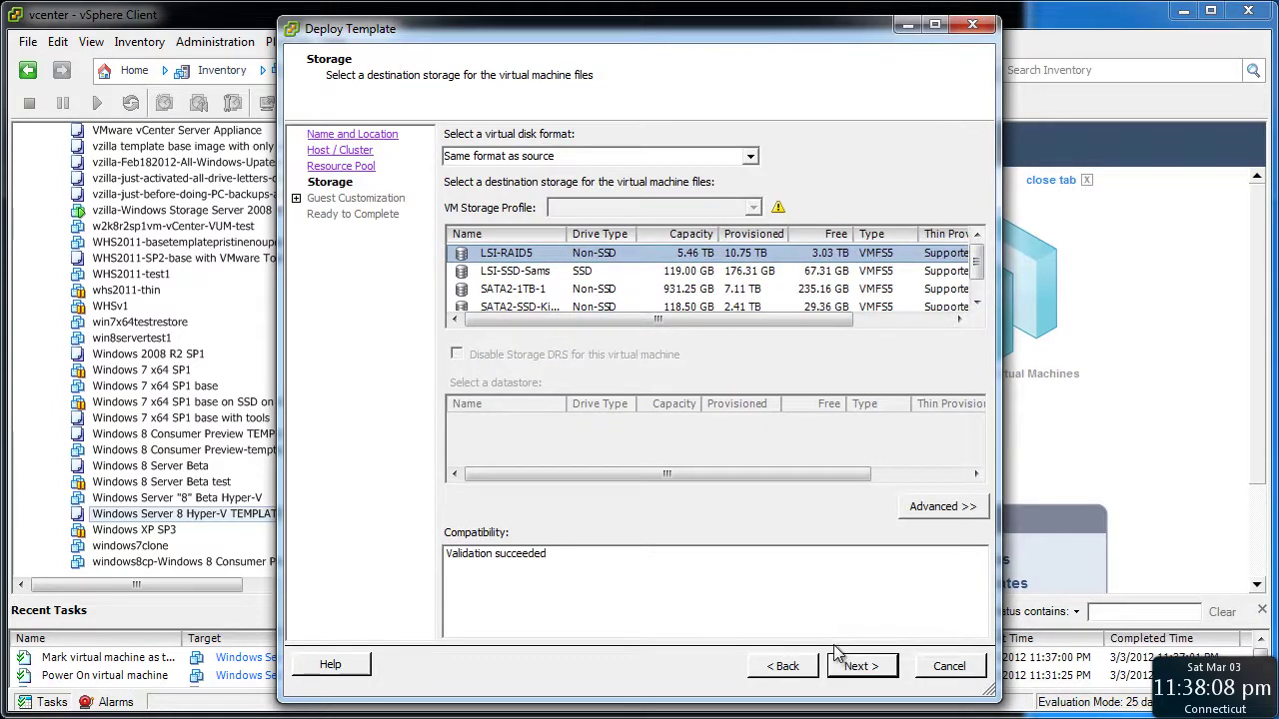
click(860, 669)
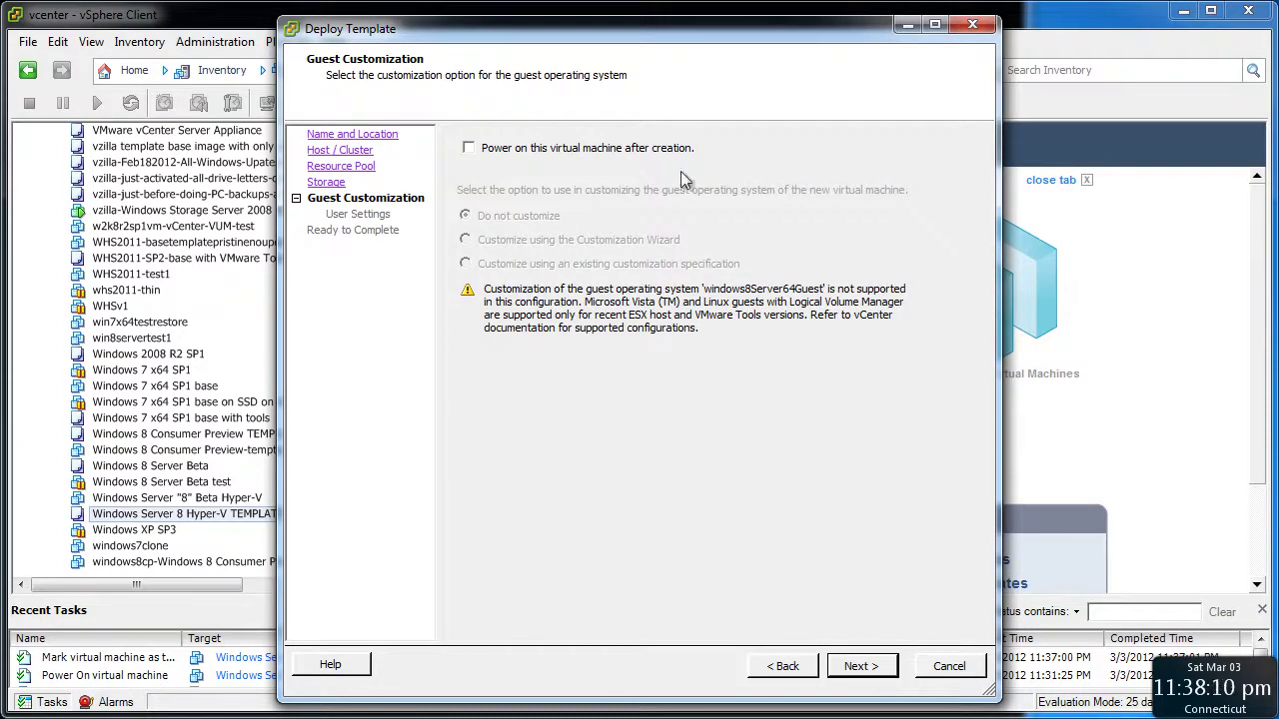
click(577, 149)
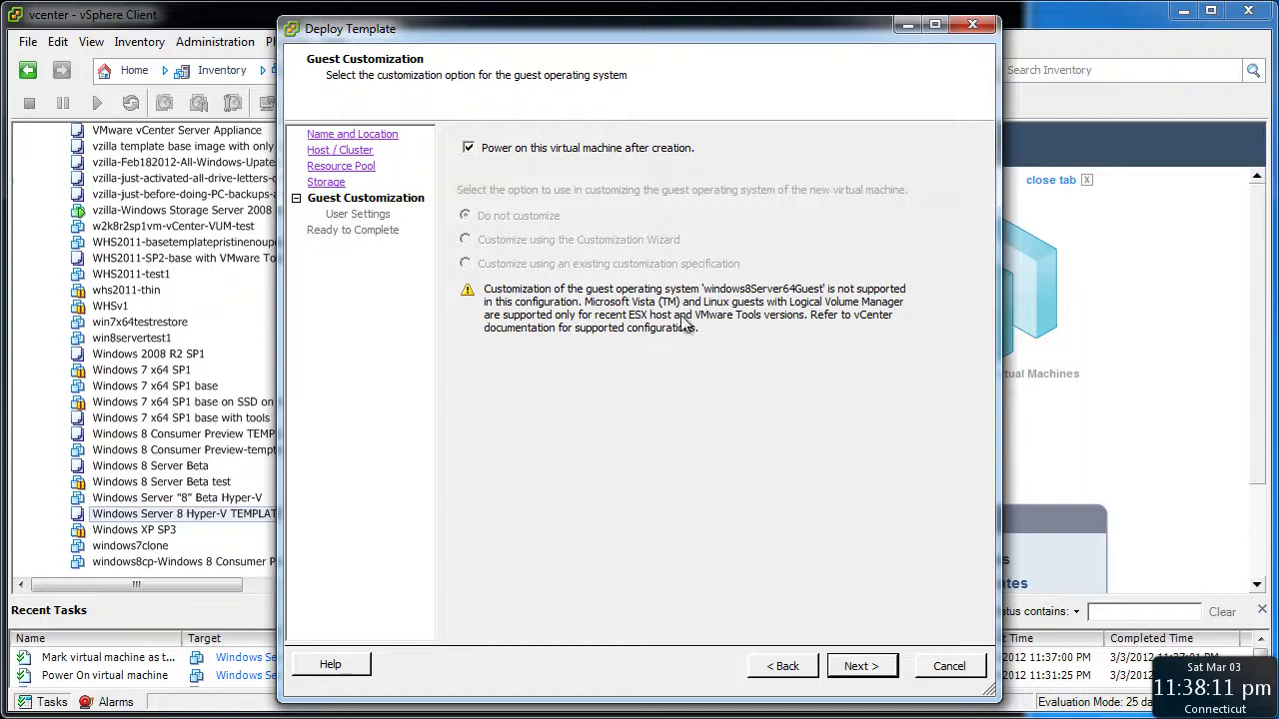
click(872, 667)
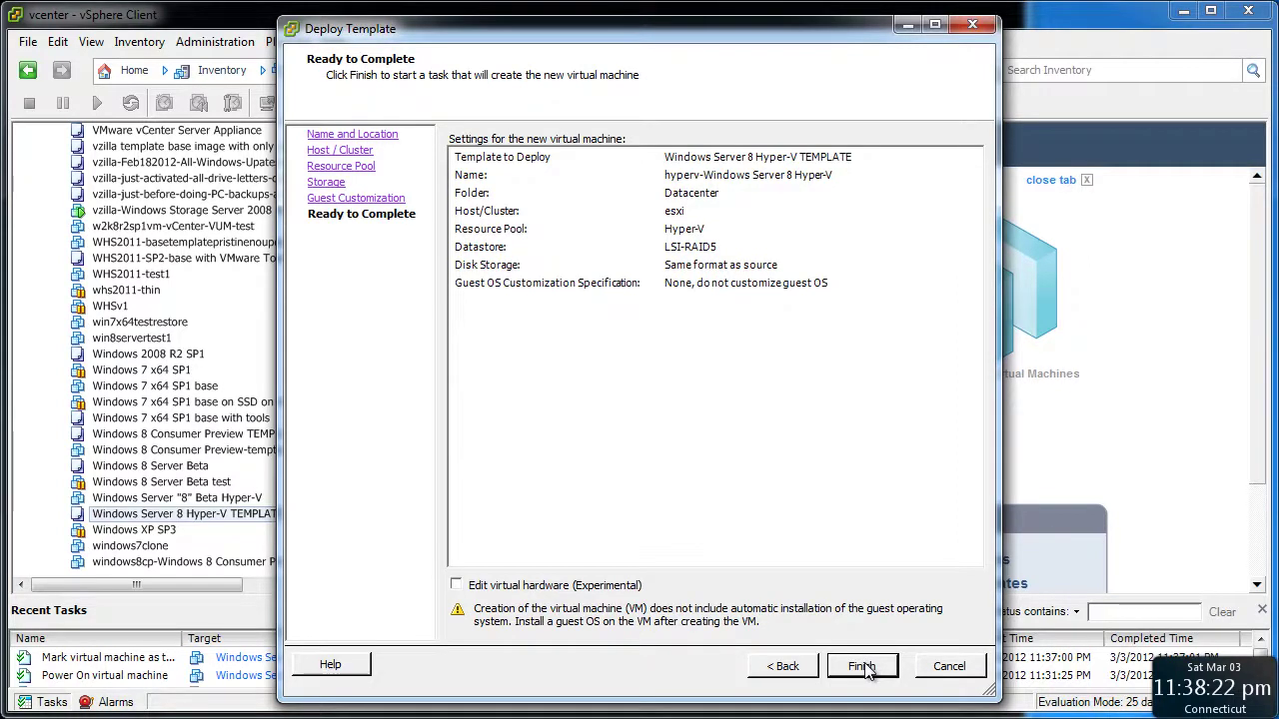
click(861, 666)
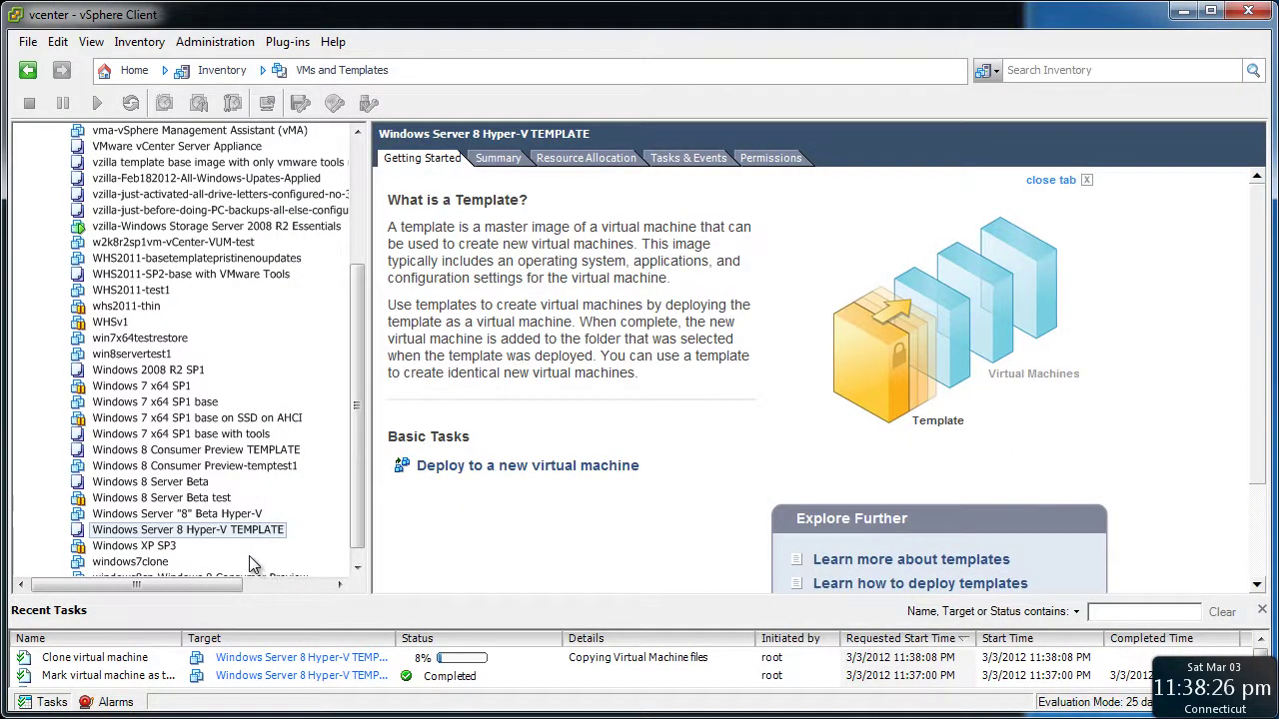
Switch the inventory view to Hosts and Clusters, then show the open browser windows
click(345, 70)
click(340, 119)
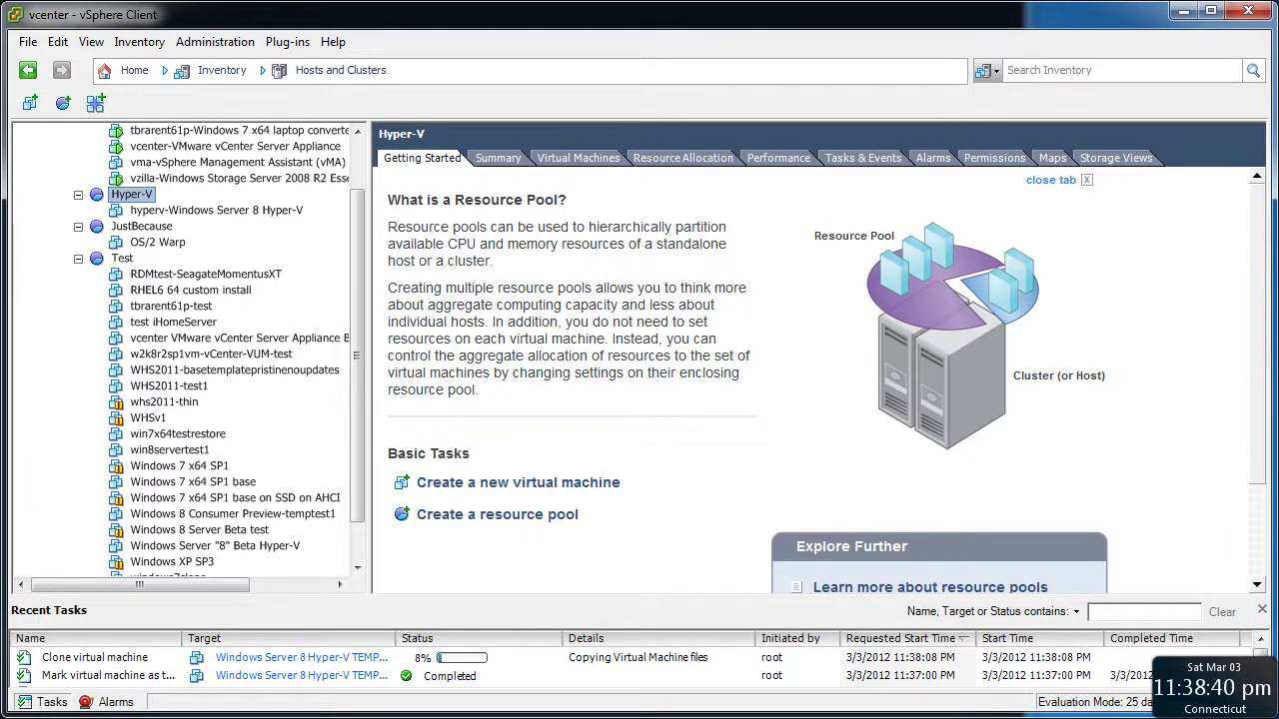
click(402, 718)
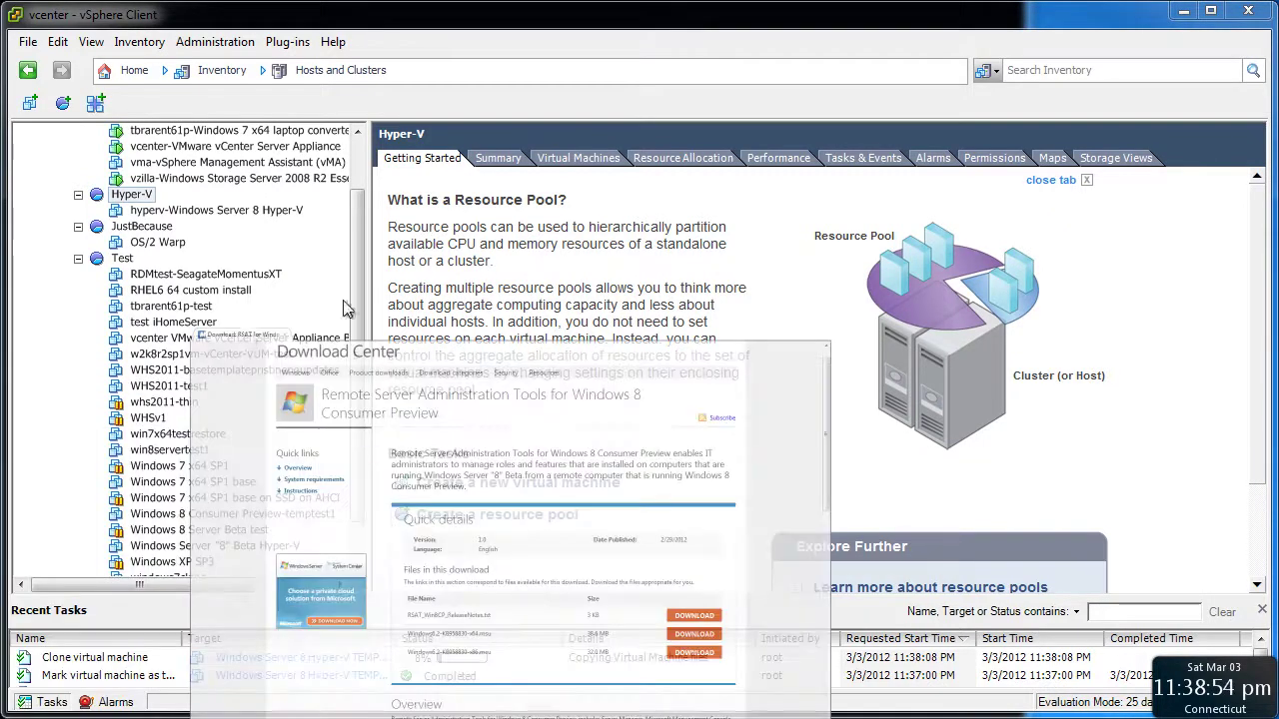
drag(346, 305, 805, 2)
drag(613, 0, 509, 1)
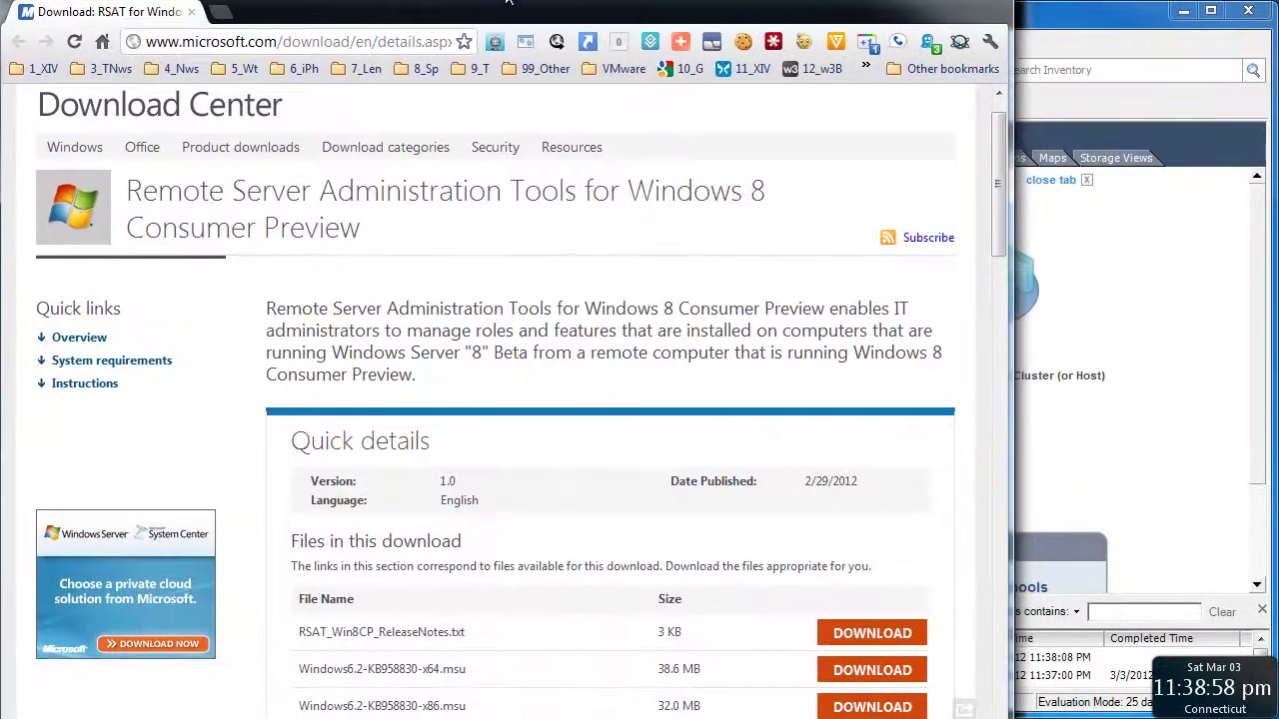
click(723, 715)
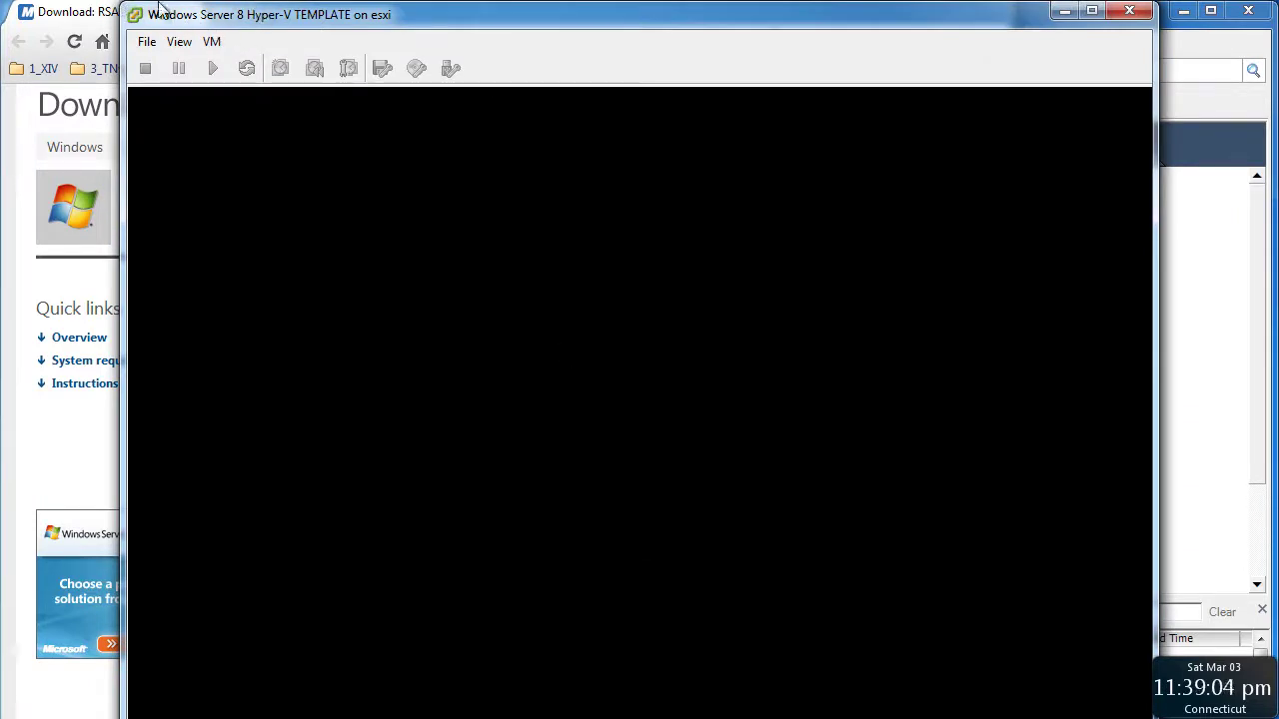
click(1171, 36)
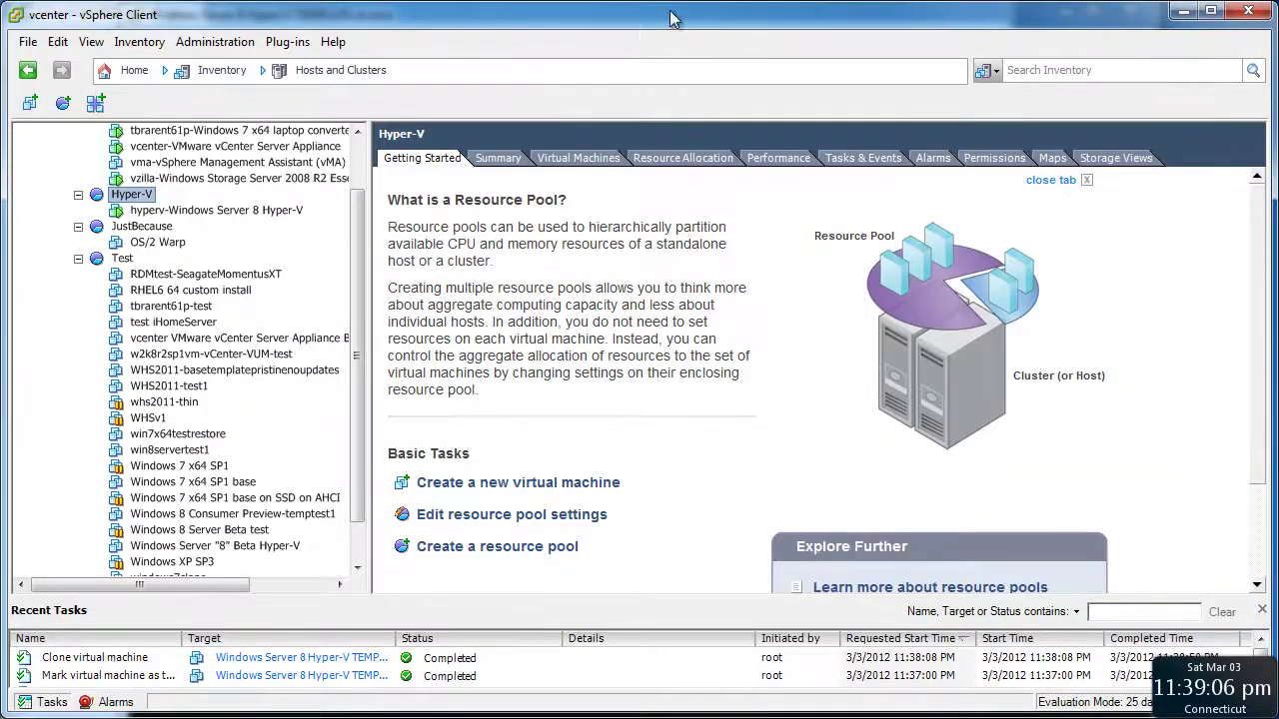
click(387, 1)
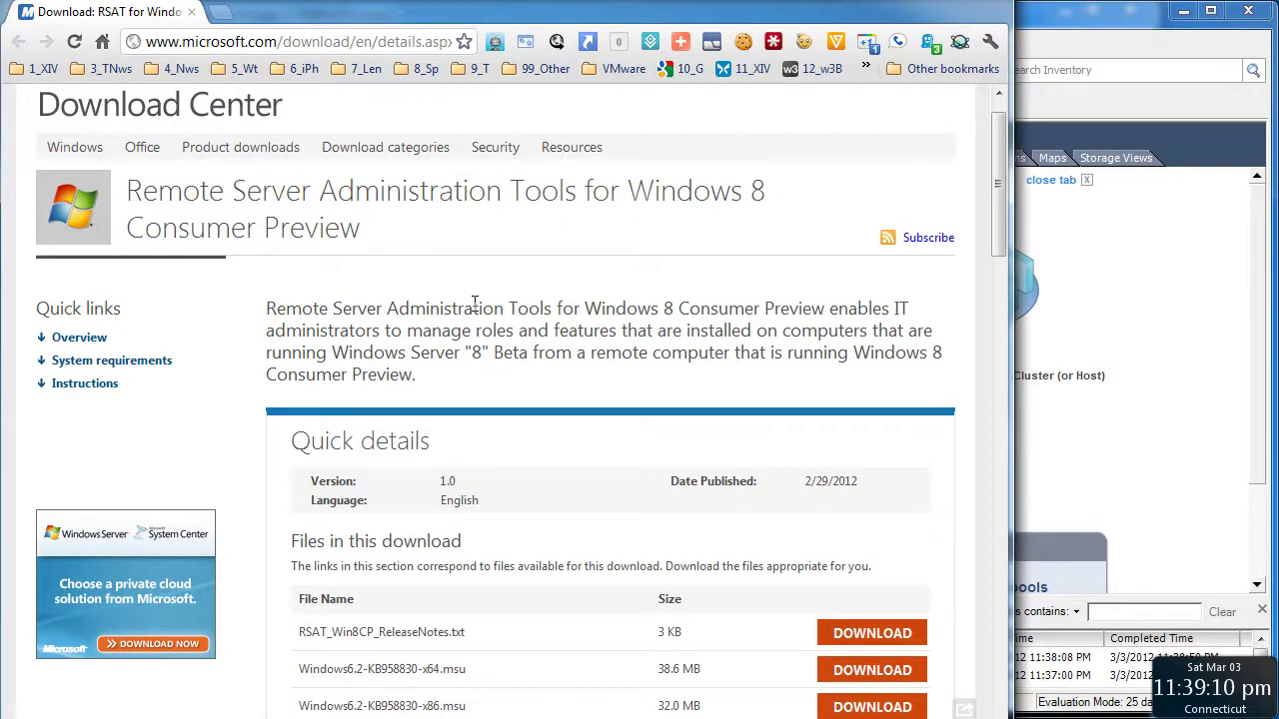
scroll(475, 301, down, 1)
scroll(476, 302, down, 3)
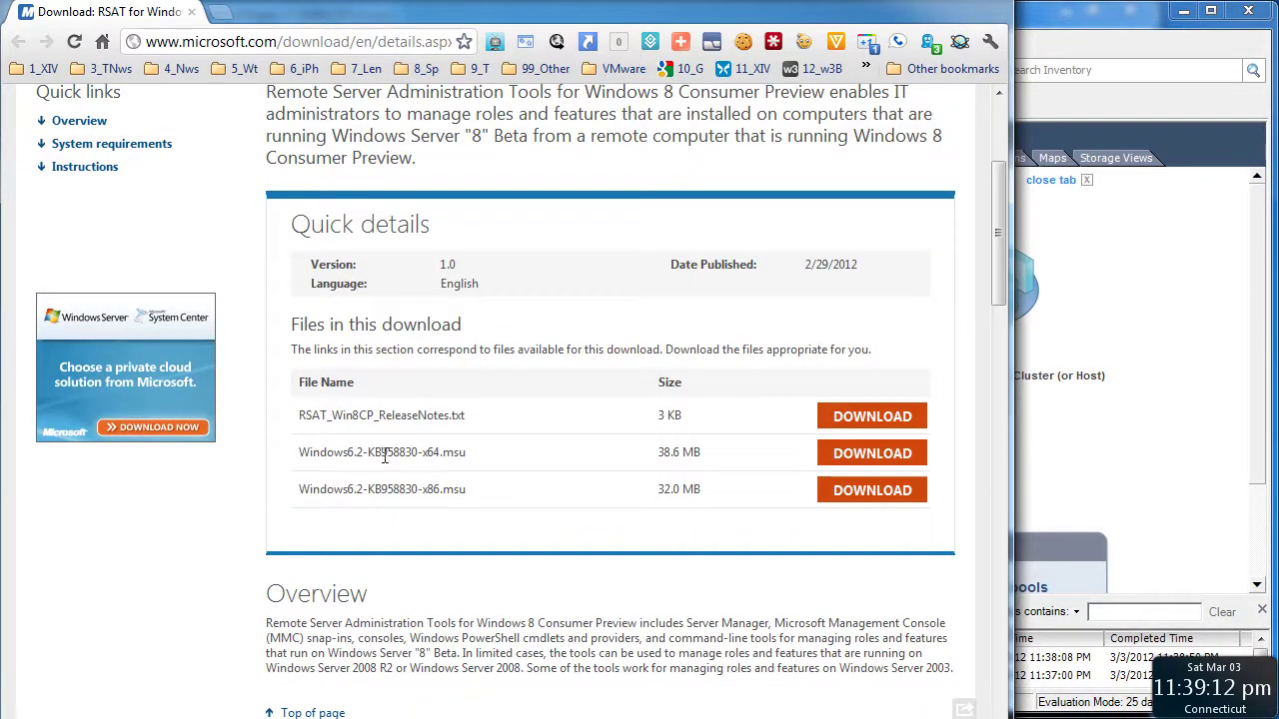
click(917, 4)
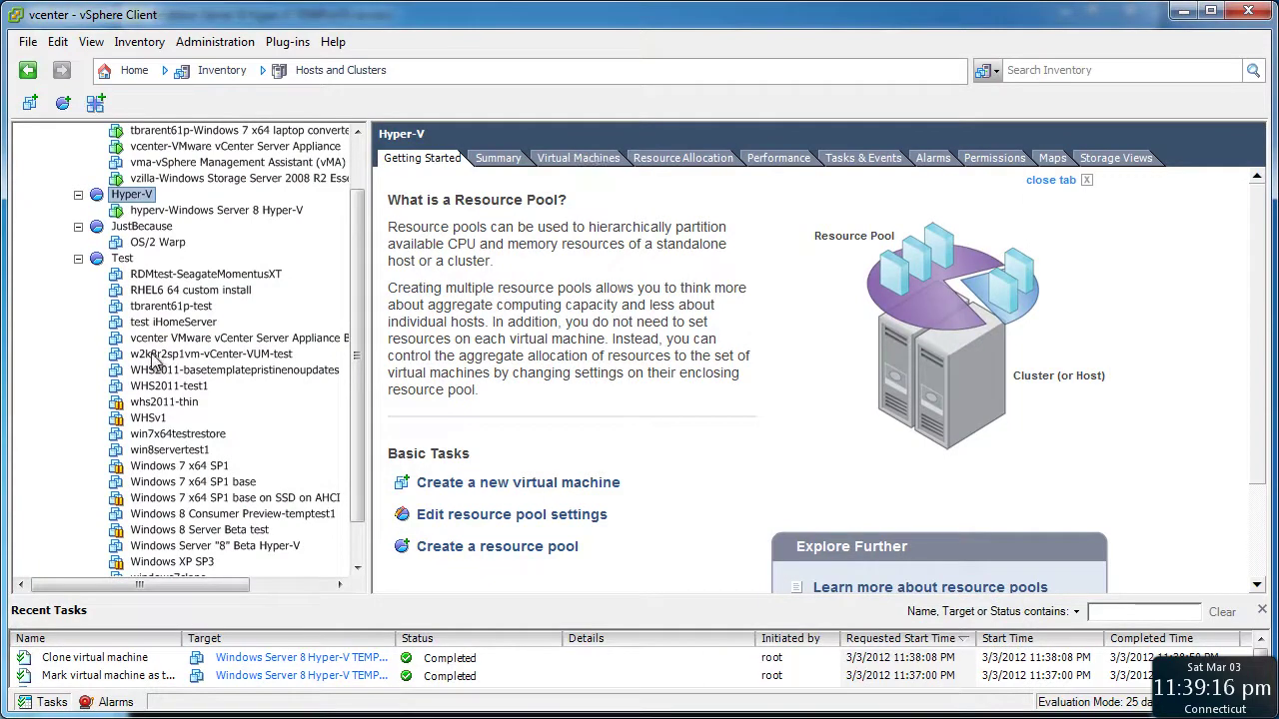
Close the old template console and open a maximized console for hyperv-Windows Server 8 Hyper-V
click(251, 214)
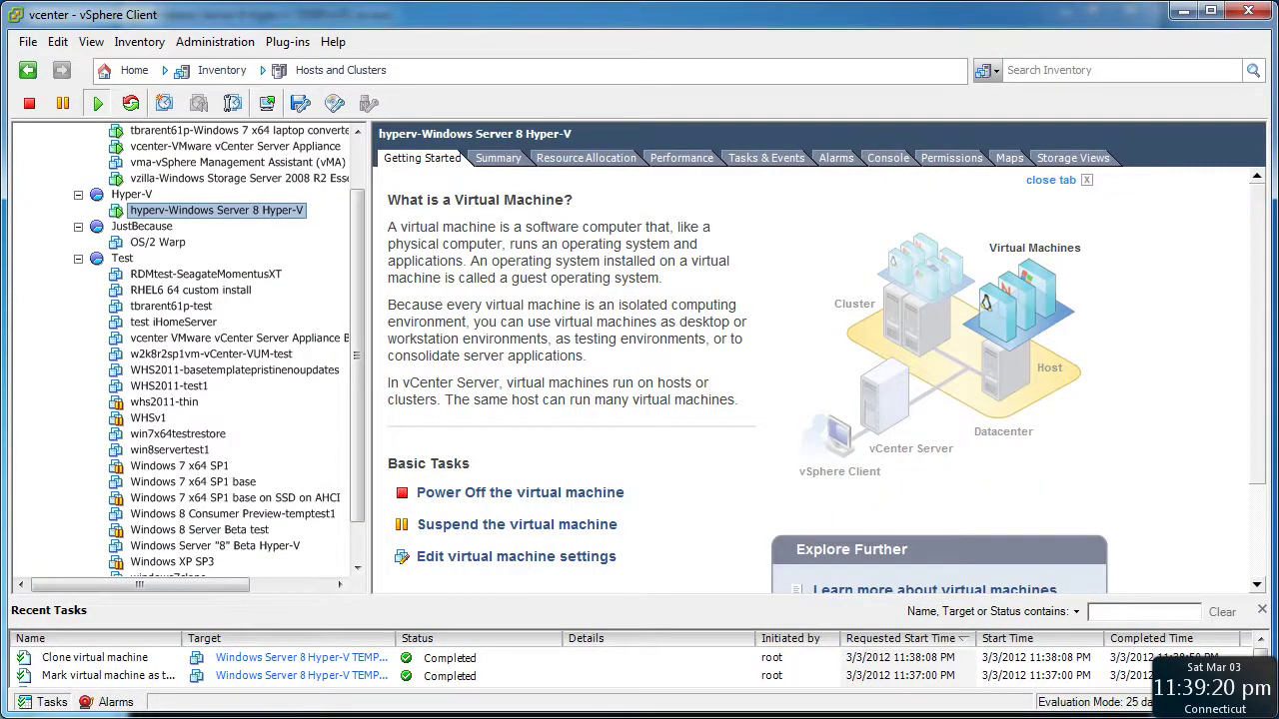
key(alt+Tab)
click(1128, 14)
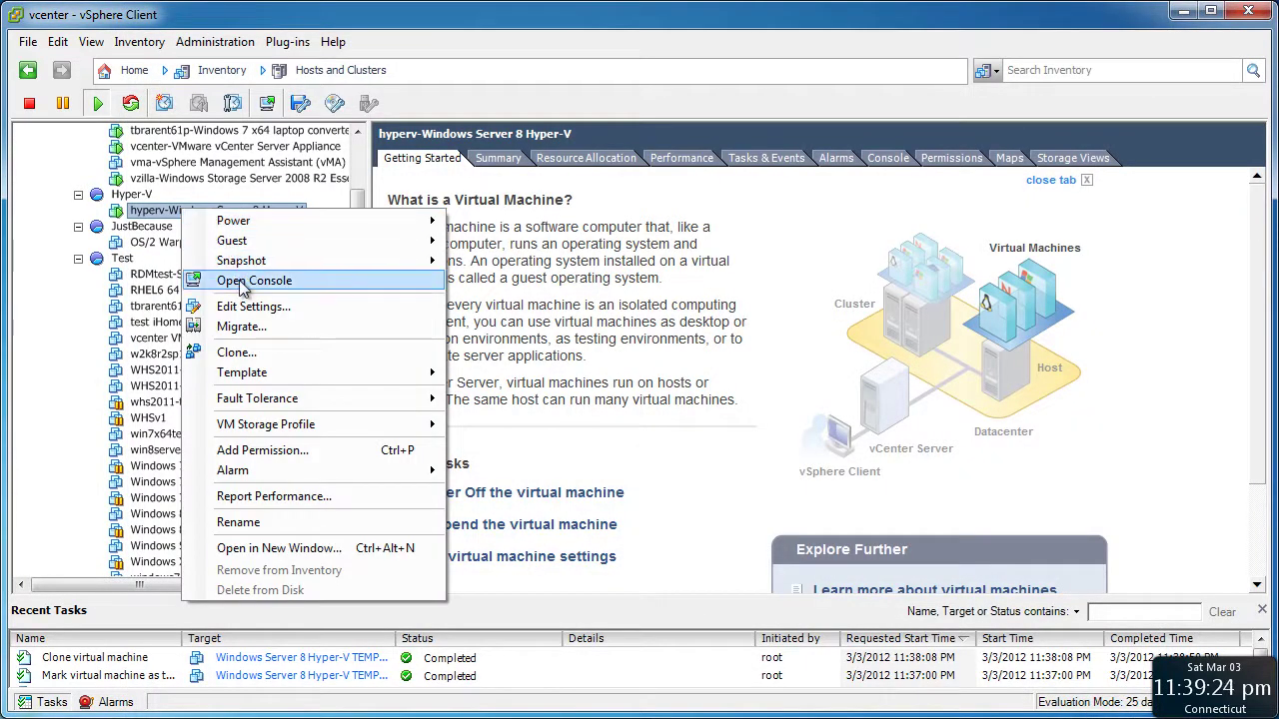
click(242, 281)
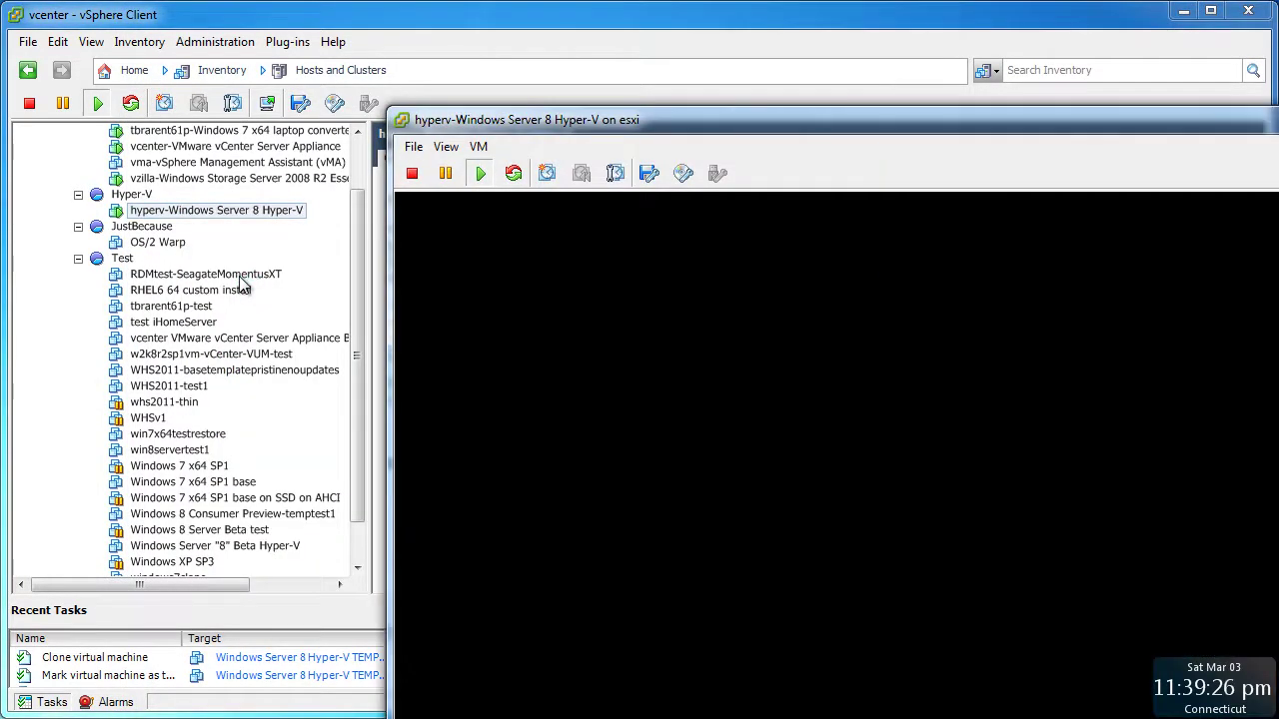
double_click(639, 125)
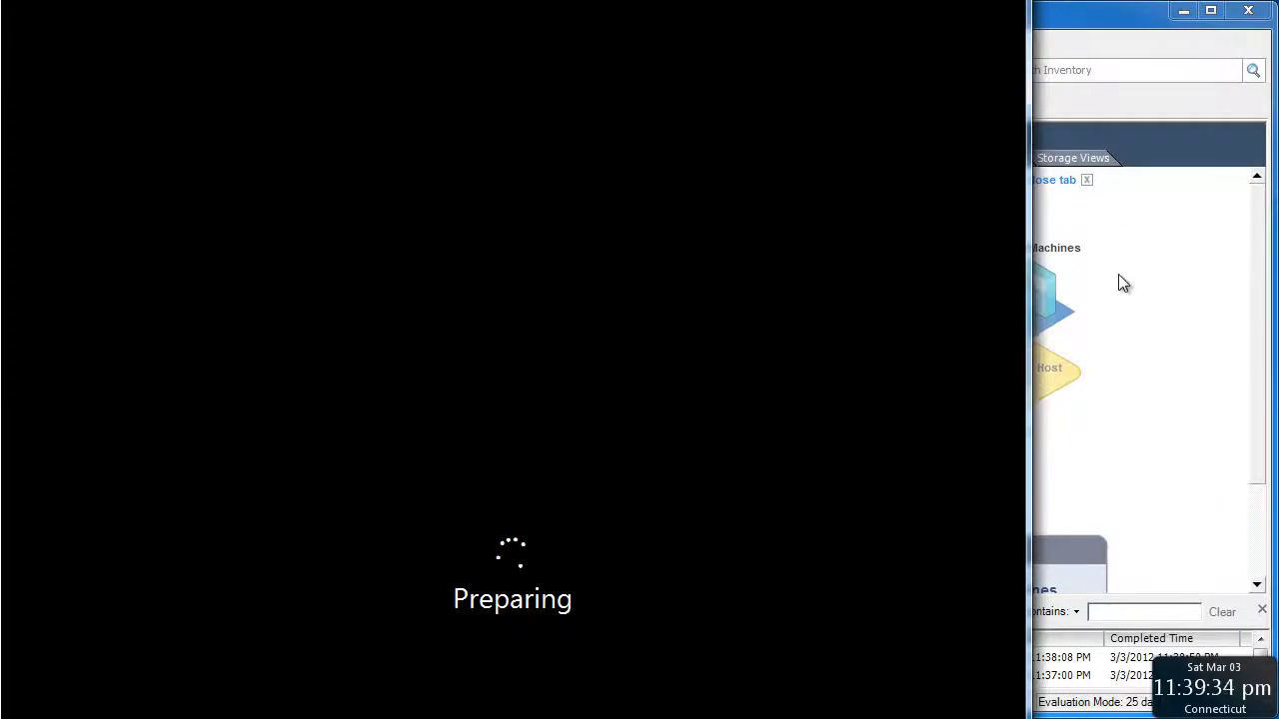
click(1143, 315)
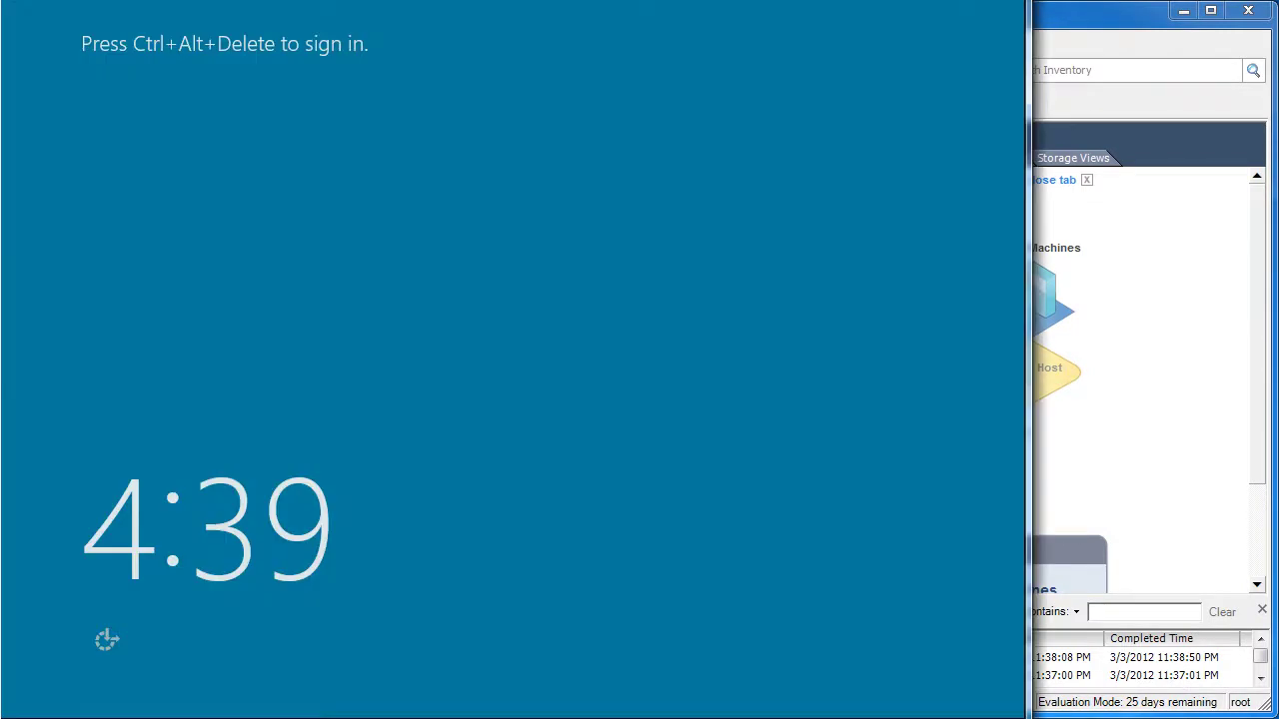
Send Ctrl+Alt+Delete to the VM and sign in as Administrator with the account password
click(575, 112)
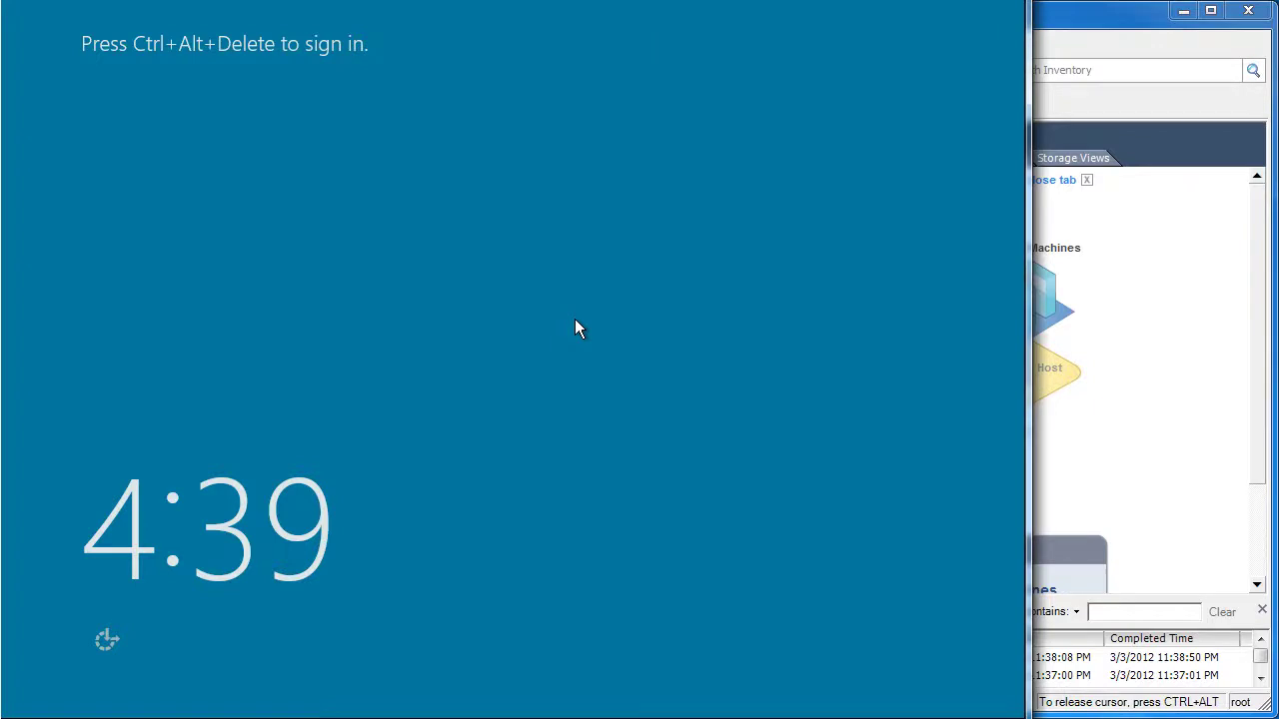
key(ctrl+alt+Insert)
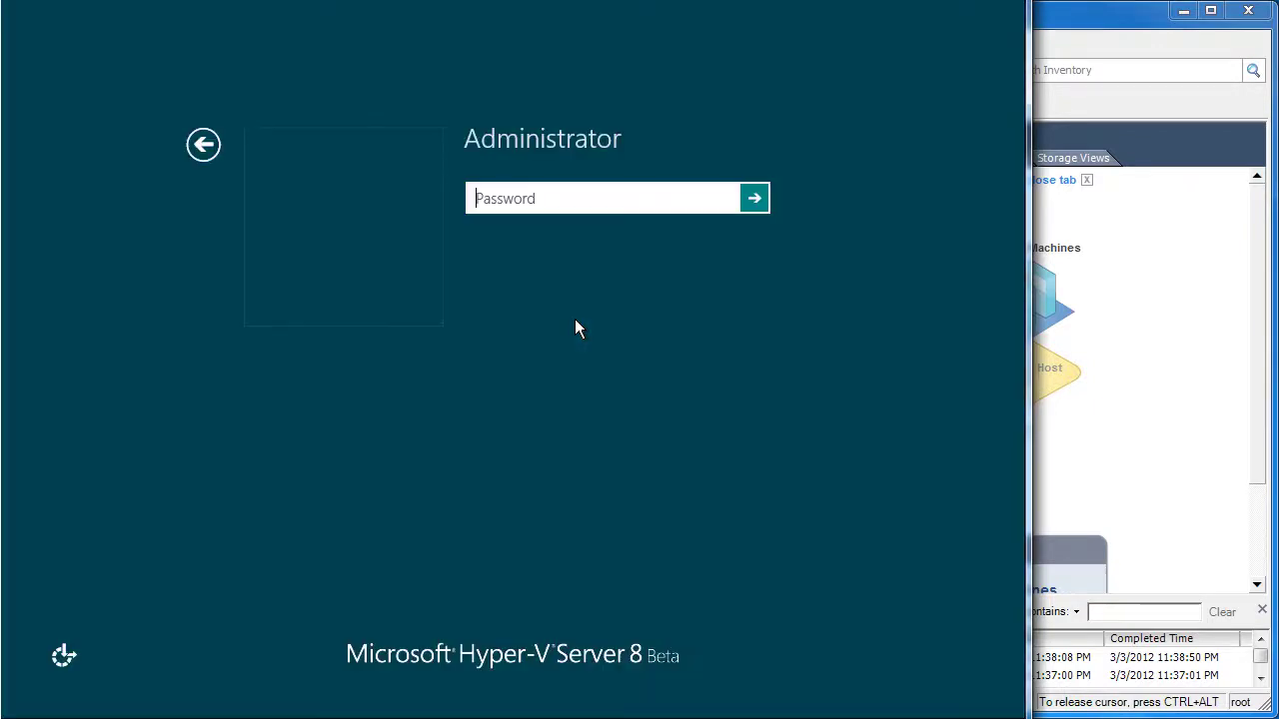
text(P@ssw0rd)
key(Return)
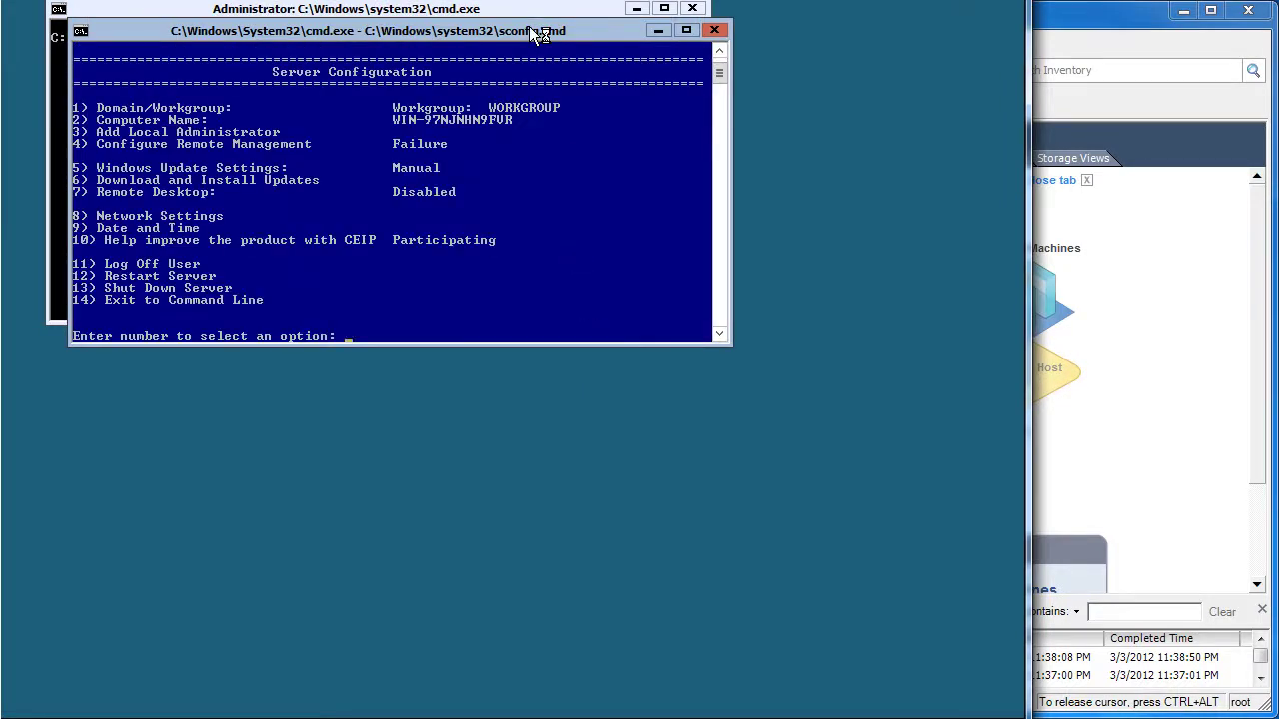
Move the Server Configuration window aside and run systeminfo in the other command prompt
drag(531, 28, 741, 355)
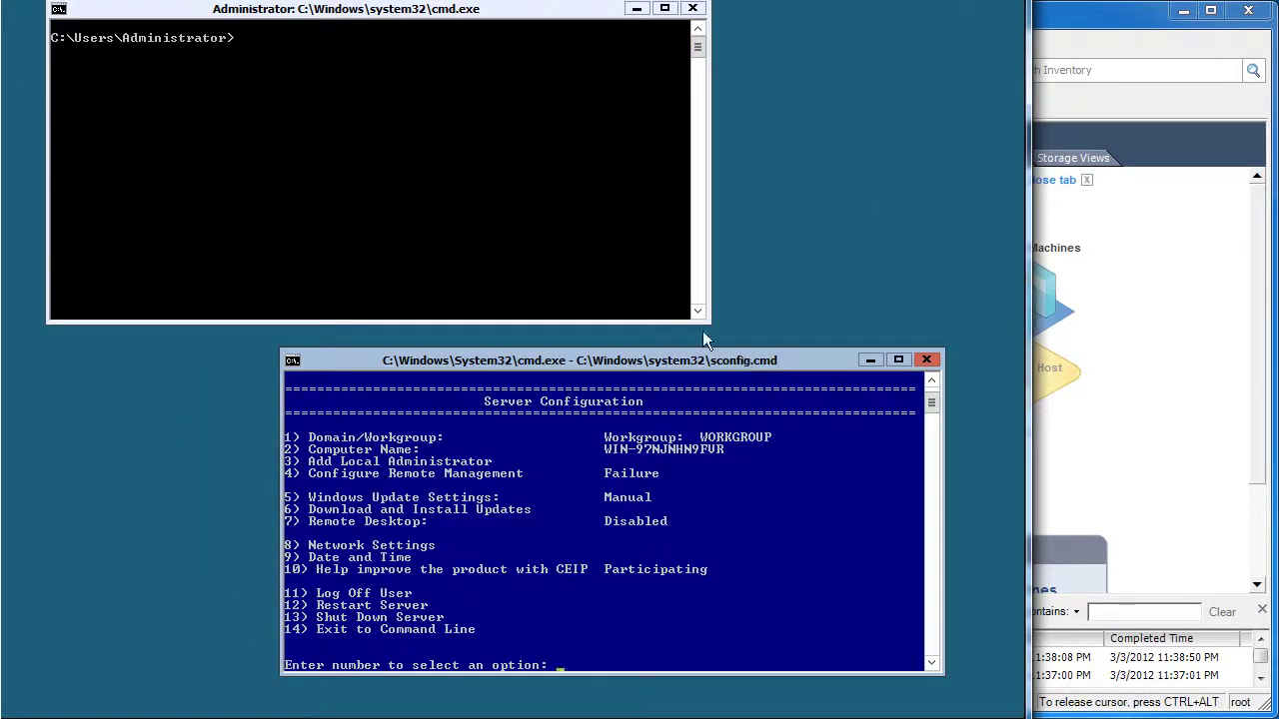
click(77, 40)
text(sysws)
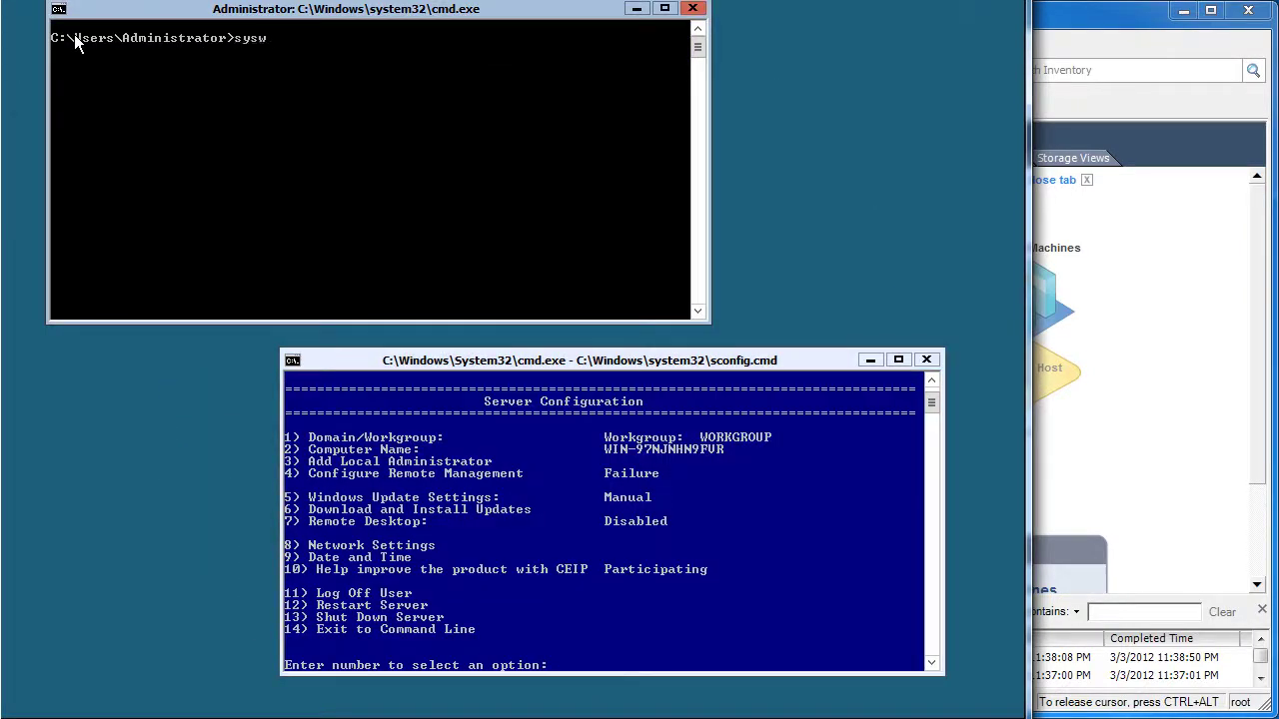
key(BackSpace)
text(teminfo)
key(Return)
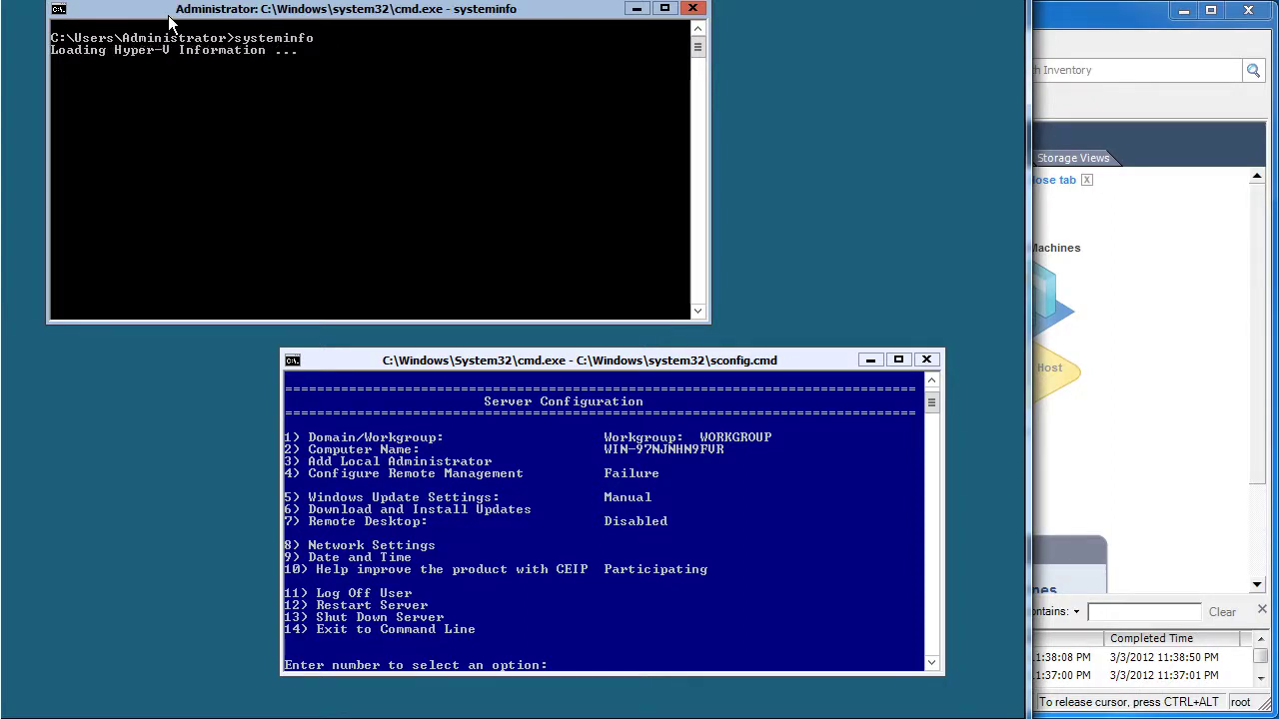
Enlarge the command prompt to show all systeminfo output, then bring the sconfig menu forward
drag(169, 16, 124, 22)
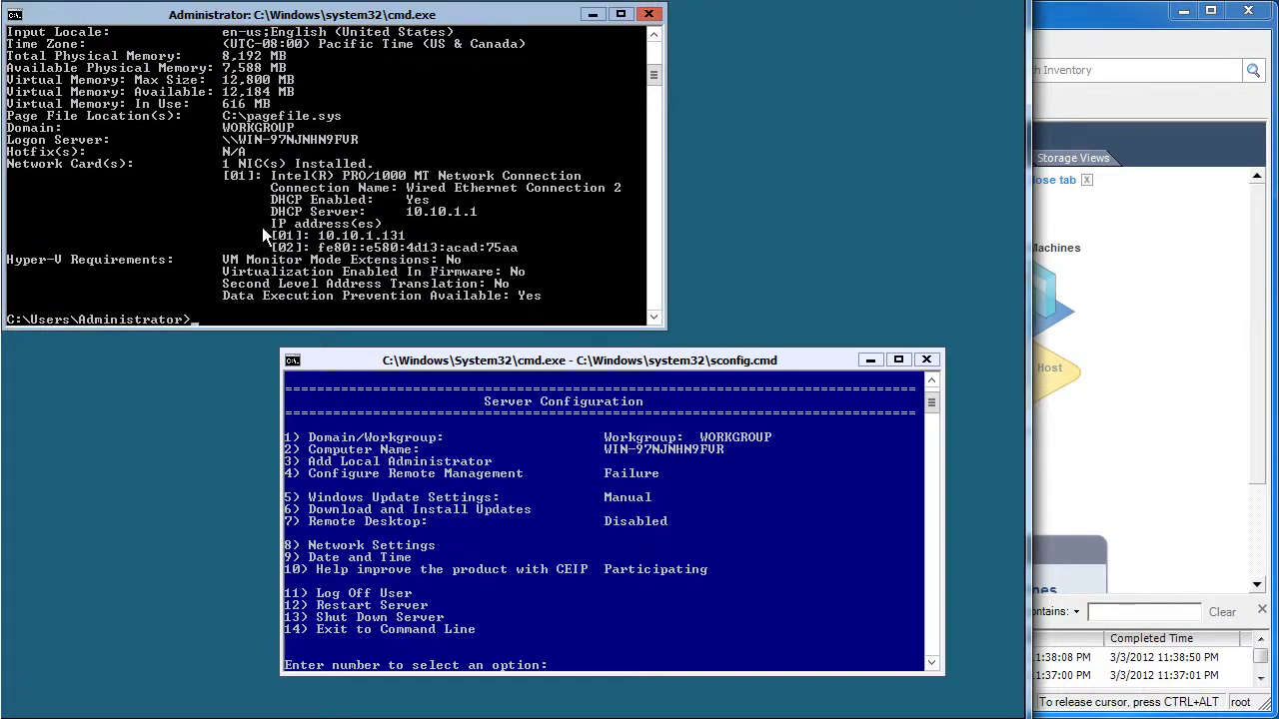
drag(229, 327, 169, 712)
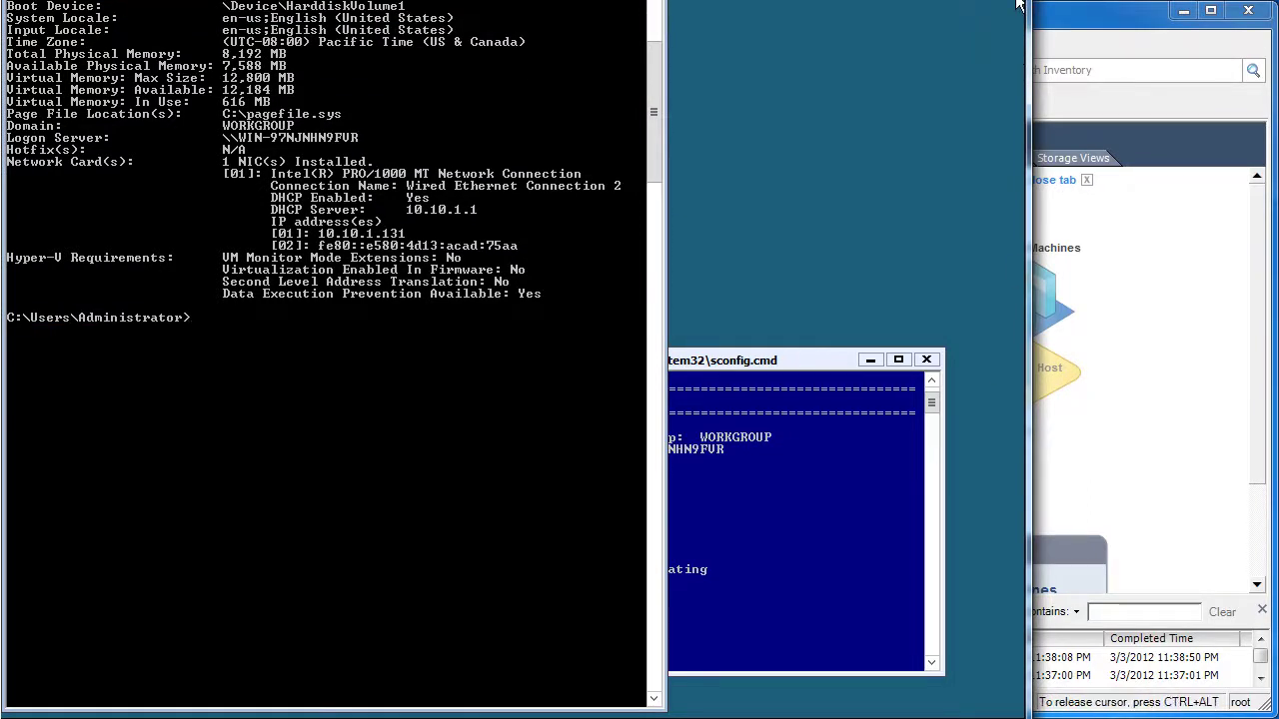
click(655, 20)
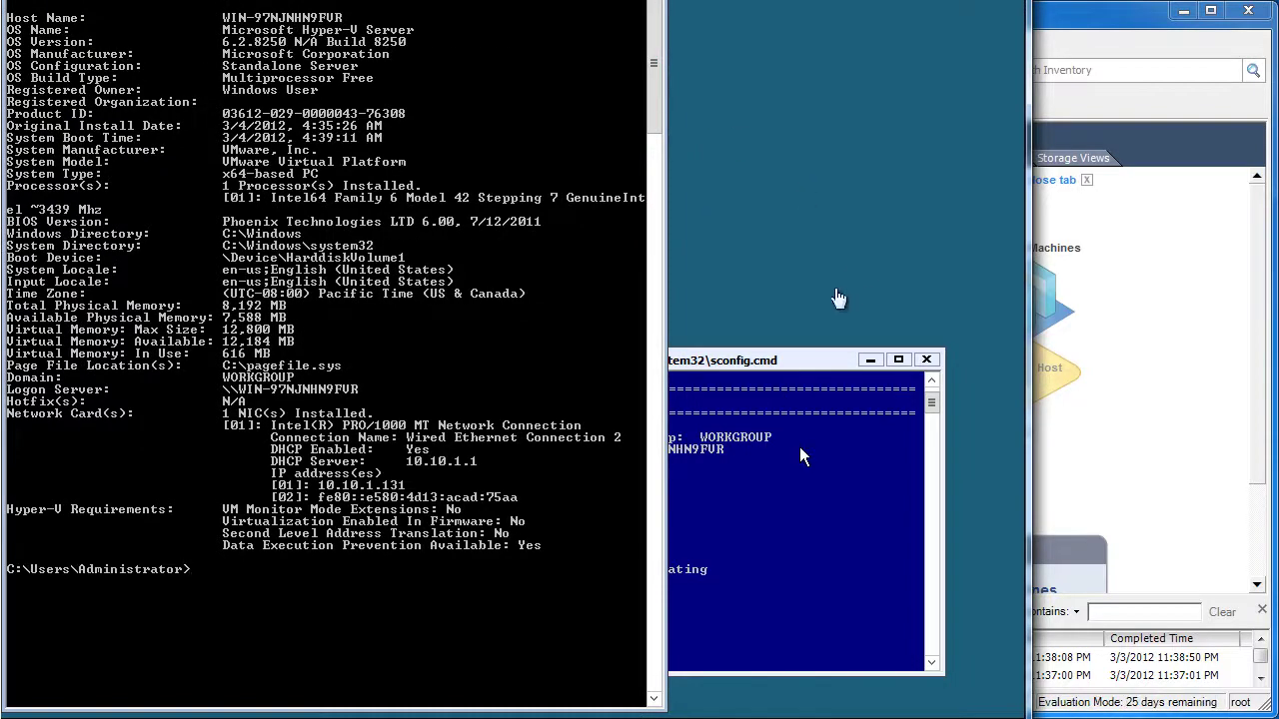
click(779, 364)
drag(898, 0, 859, 0)
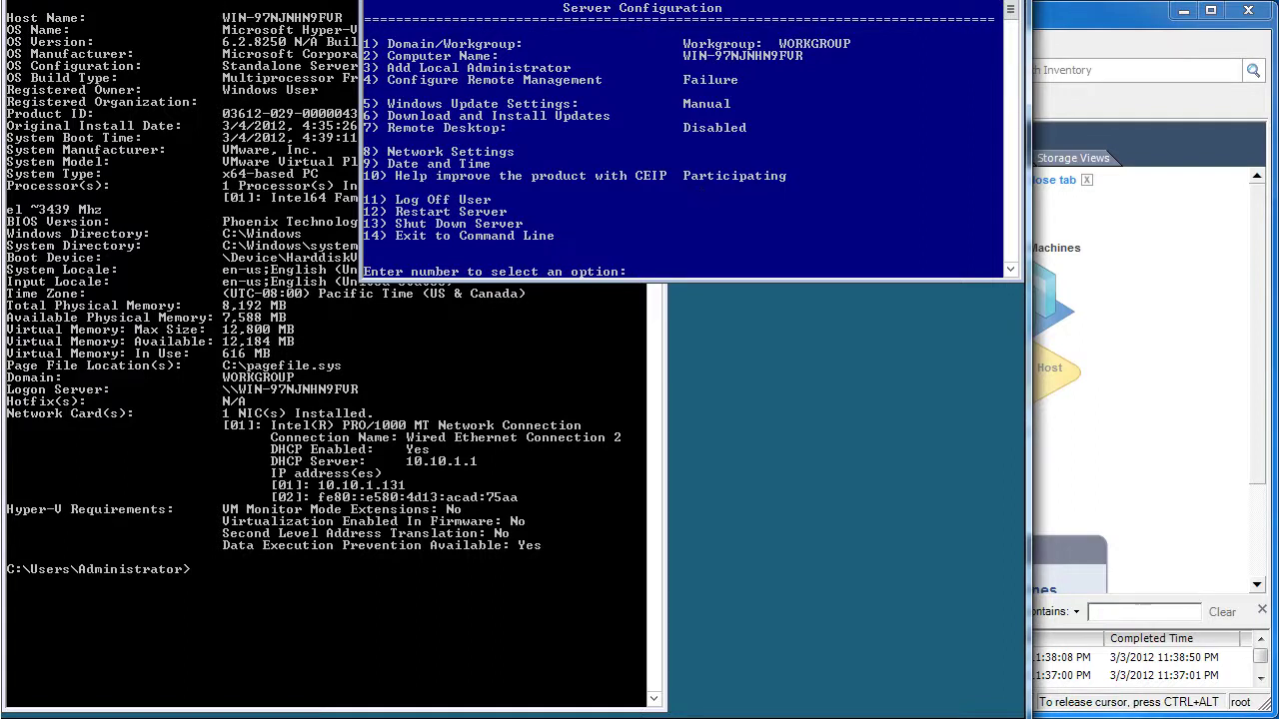
drag(200, 0, 202, 16)
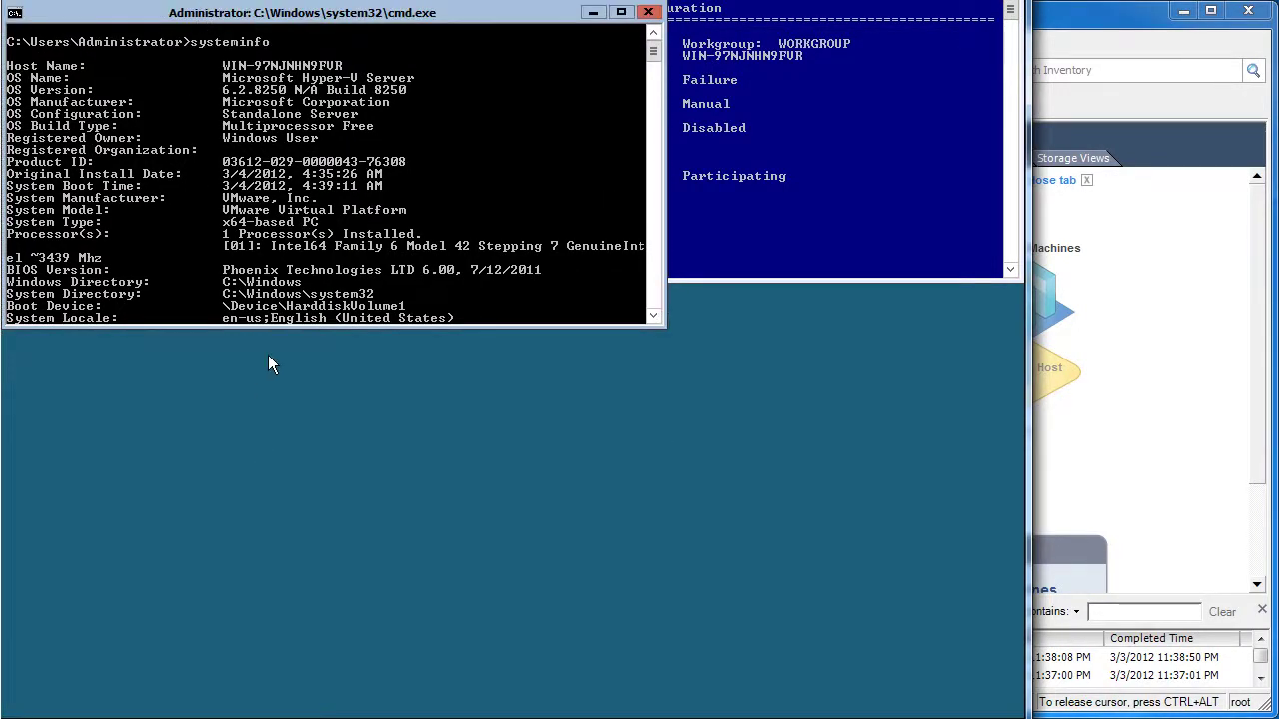
drag(265, 325, 292, 706)
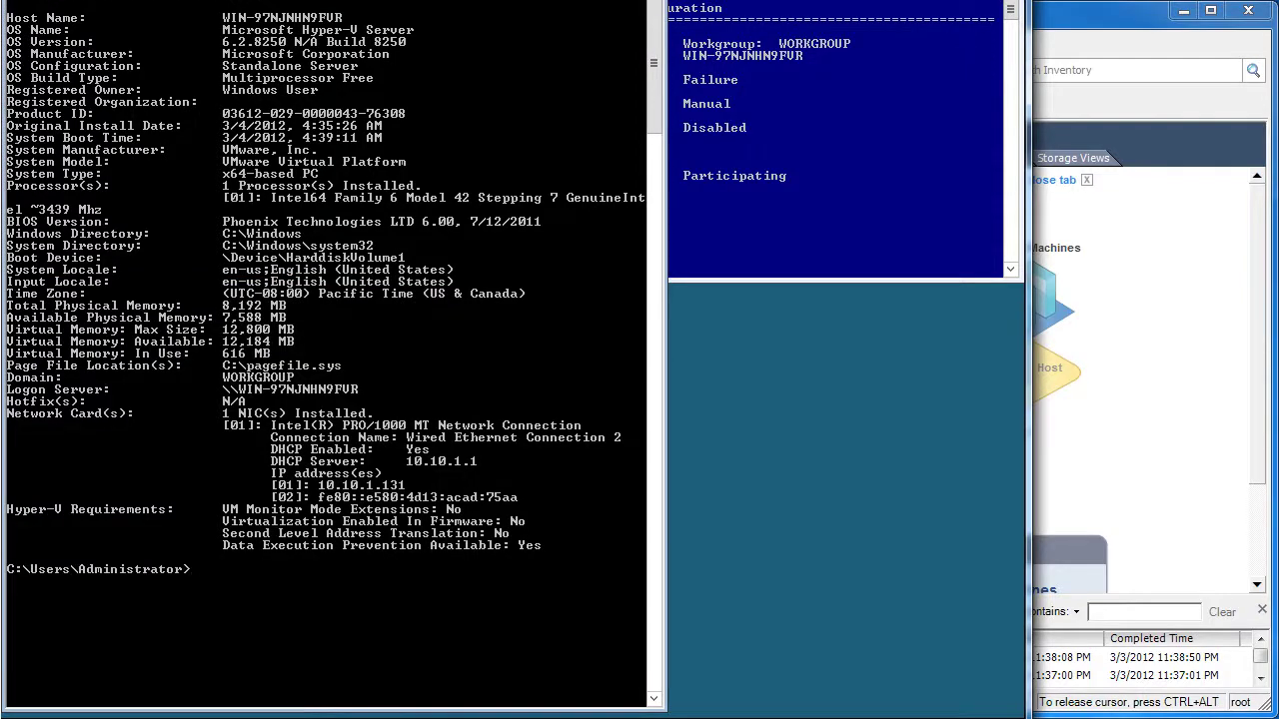
drag(289, 0, 289, 4)
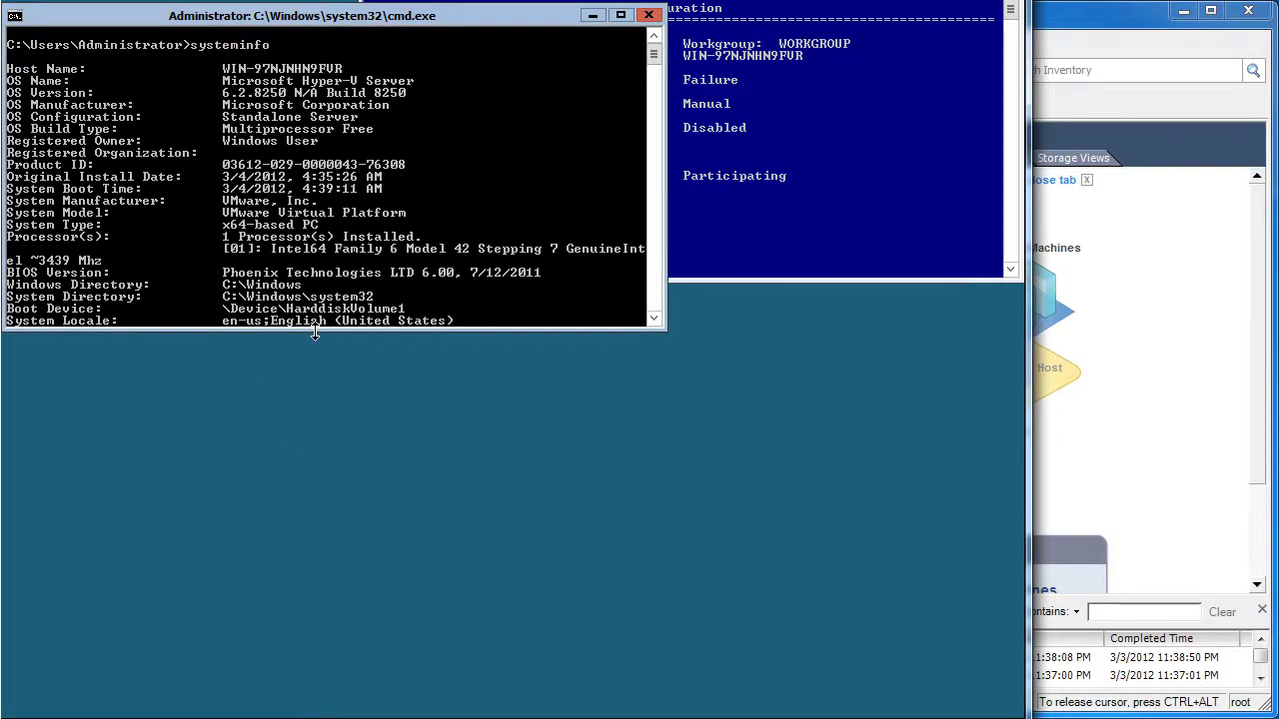
drag(316, 332, 276, 700)
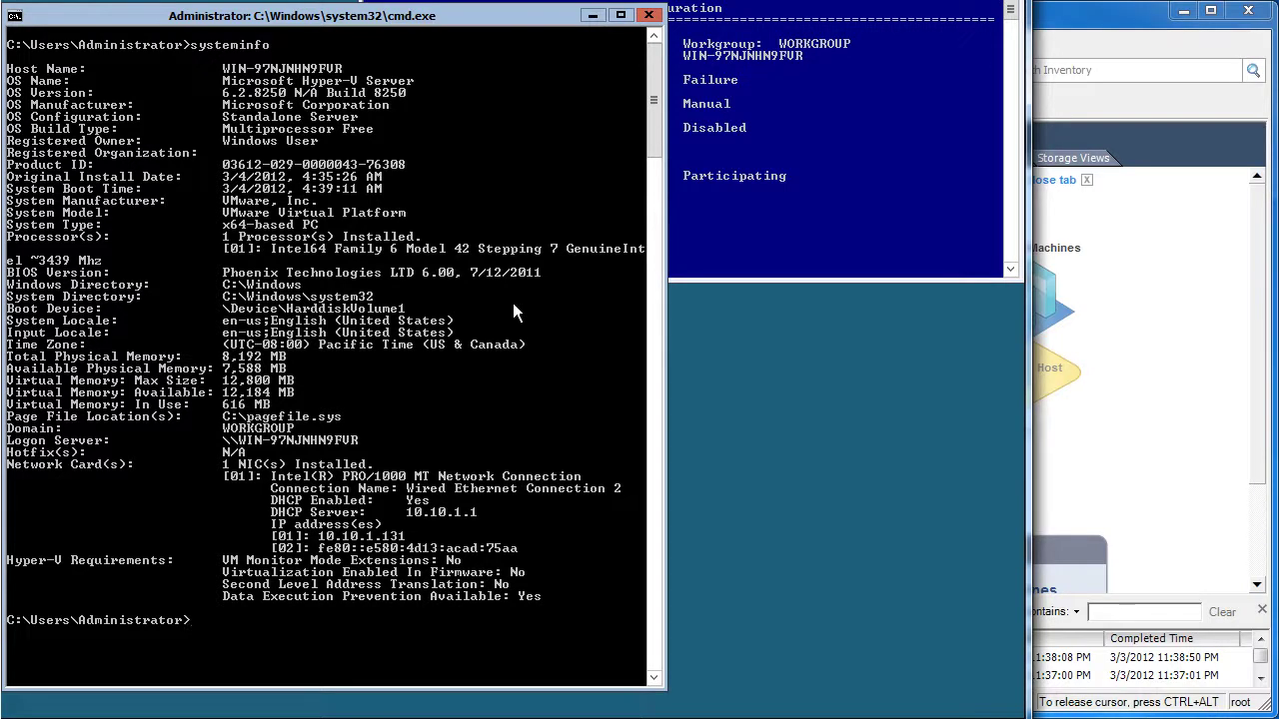
click(946, 98)
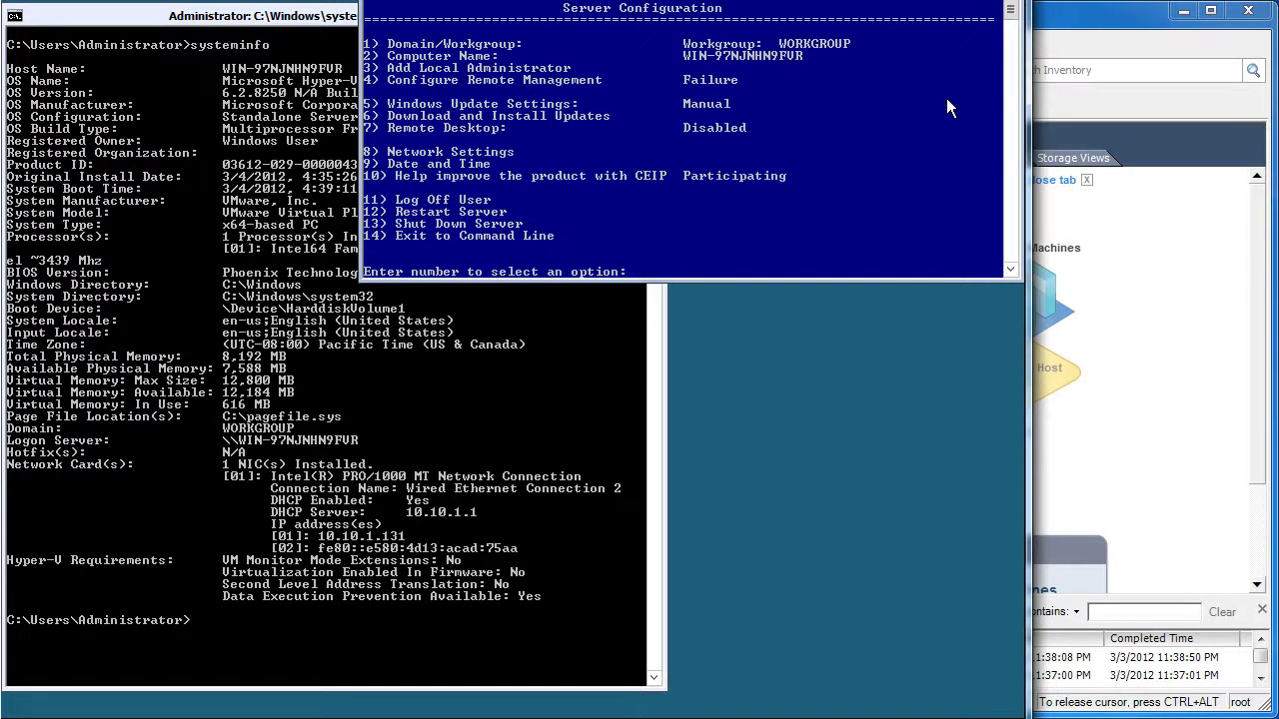
Rename the computer to hyperv through sconfig option 2, declining the immediate restart
text(2)
key(Return)
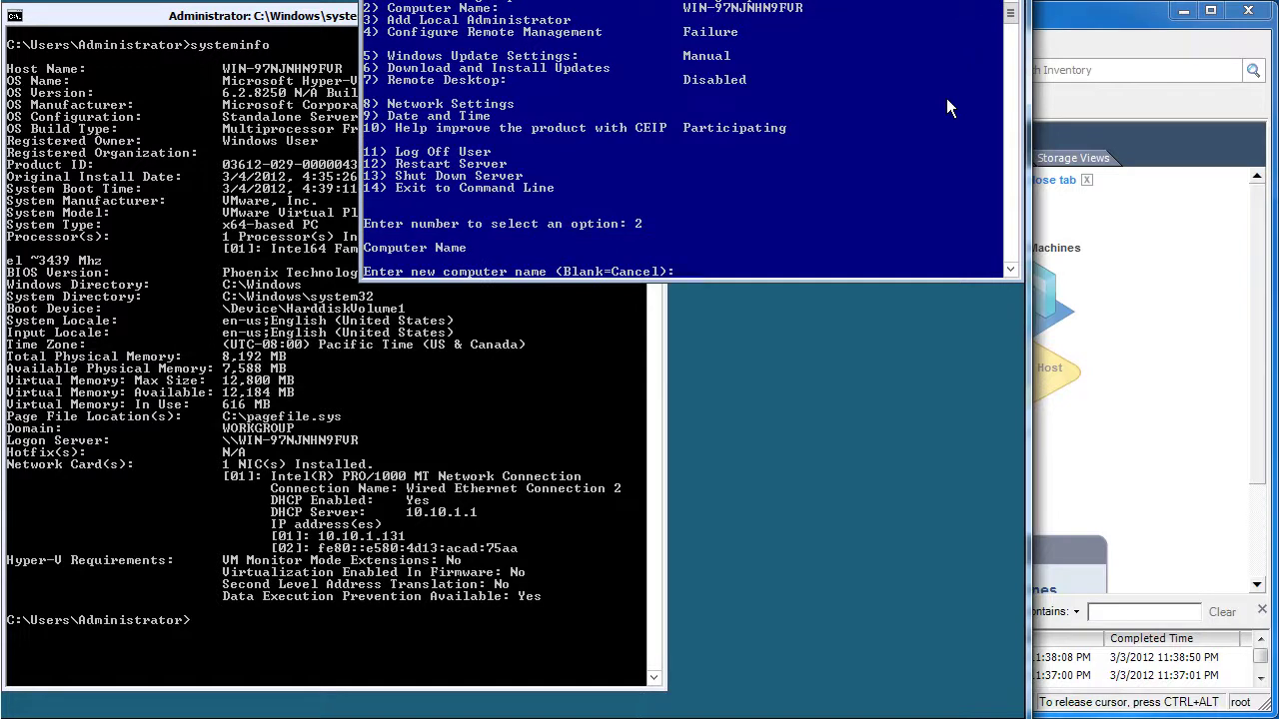
text(hyperv)
key(Return)
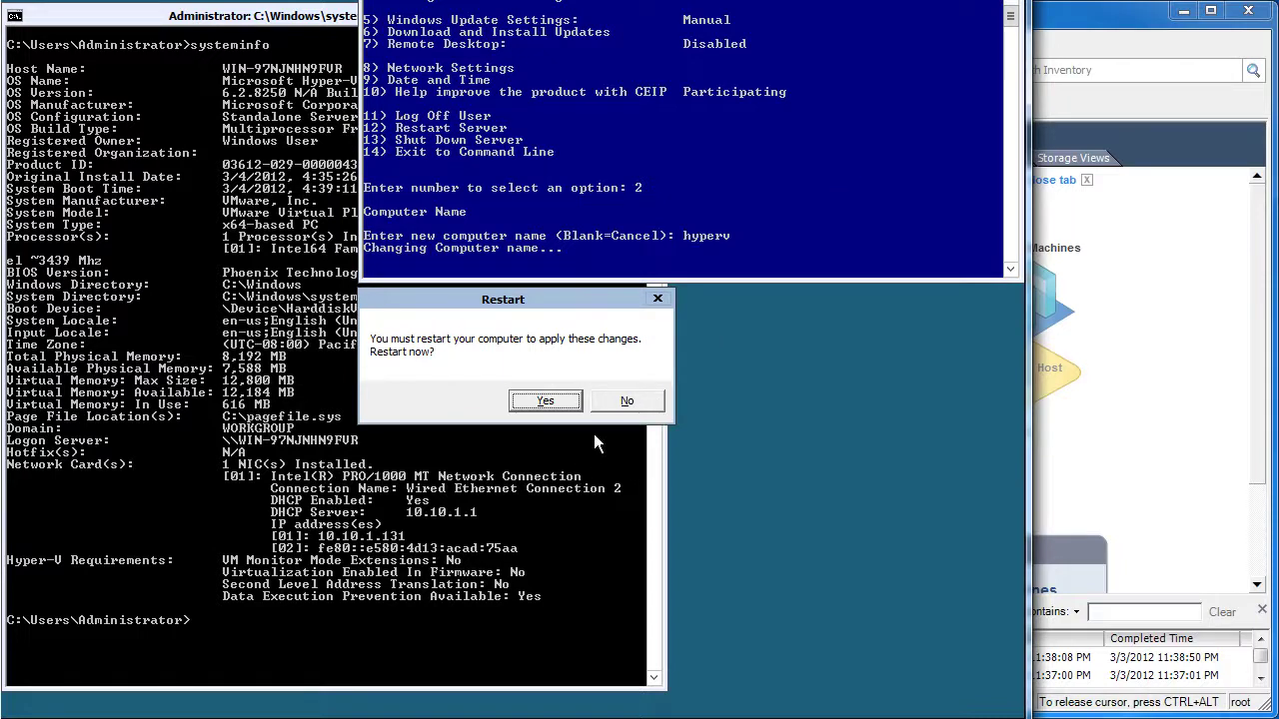
click(614, 399)
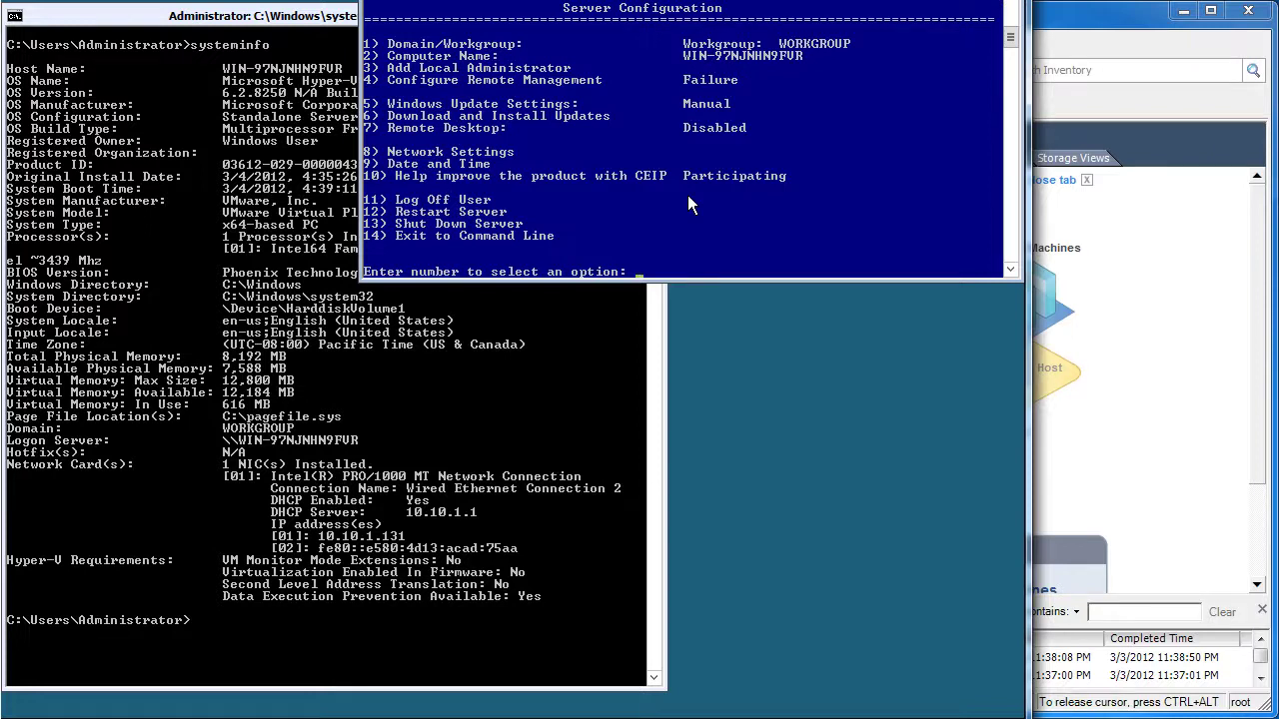
Add the admin account as a local administrator via sconfig option 3, entering and confirming its password
text(3)
key(Return)
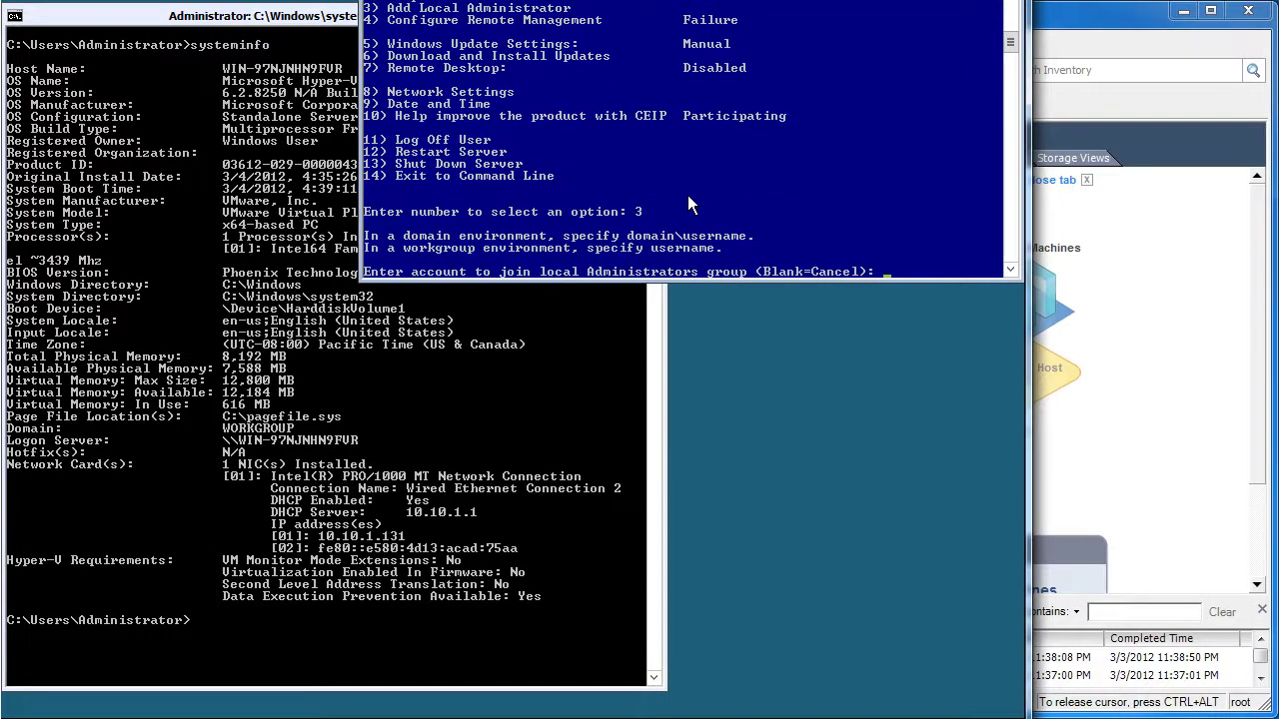
text(admin)
key(Return)
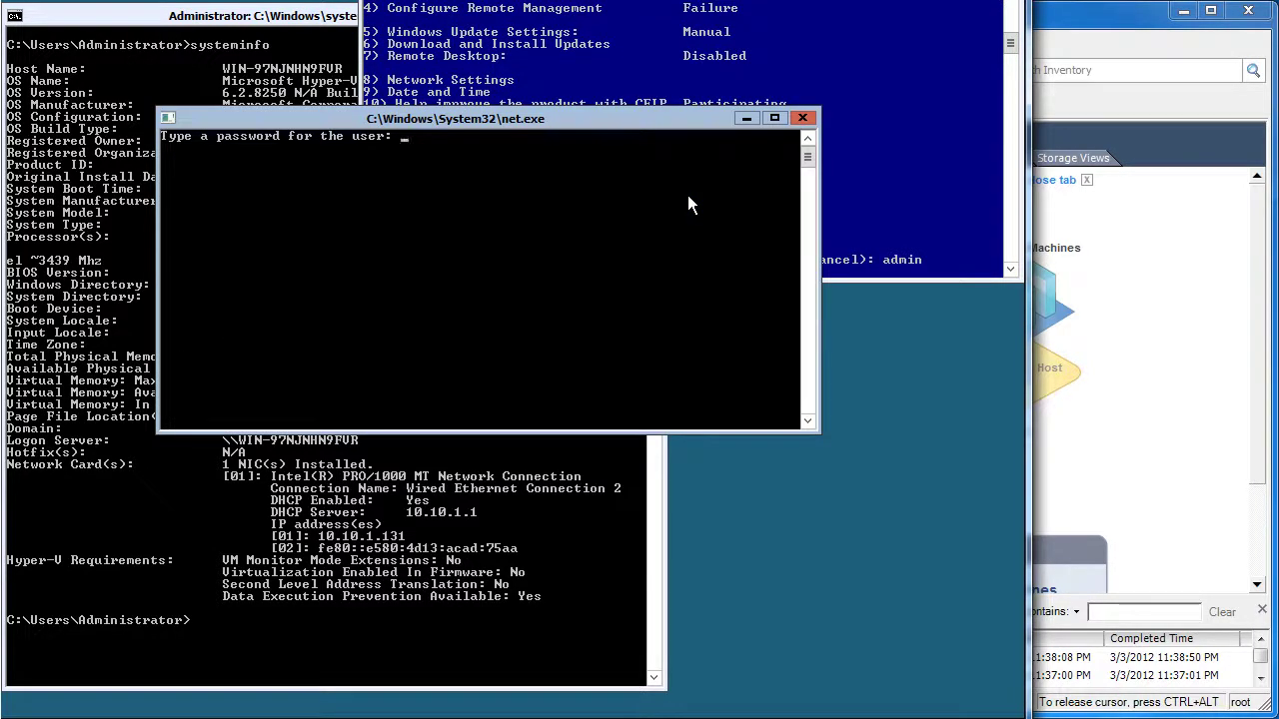
key(Return)
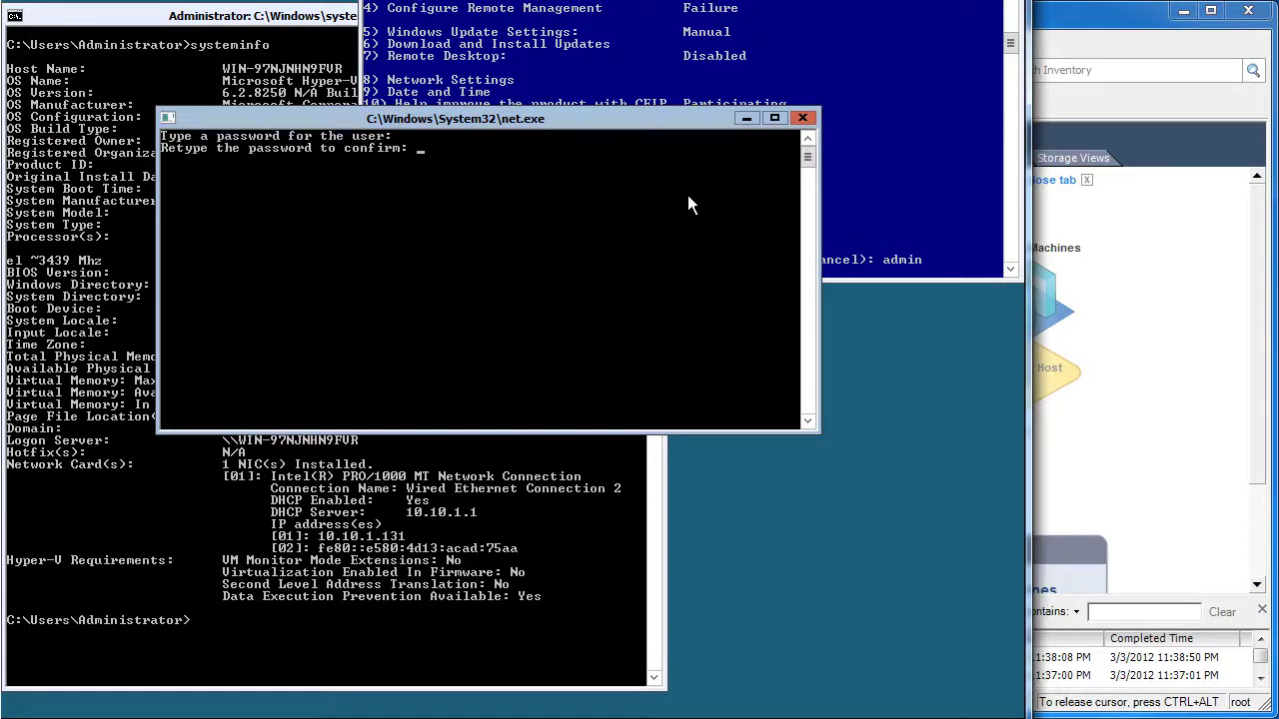
key(Return)
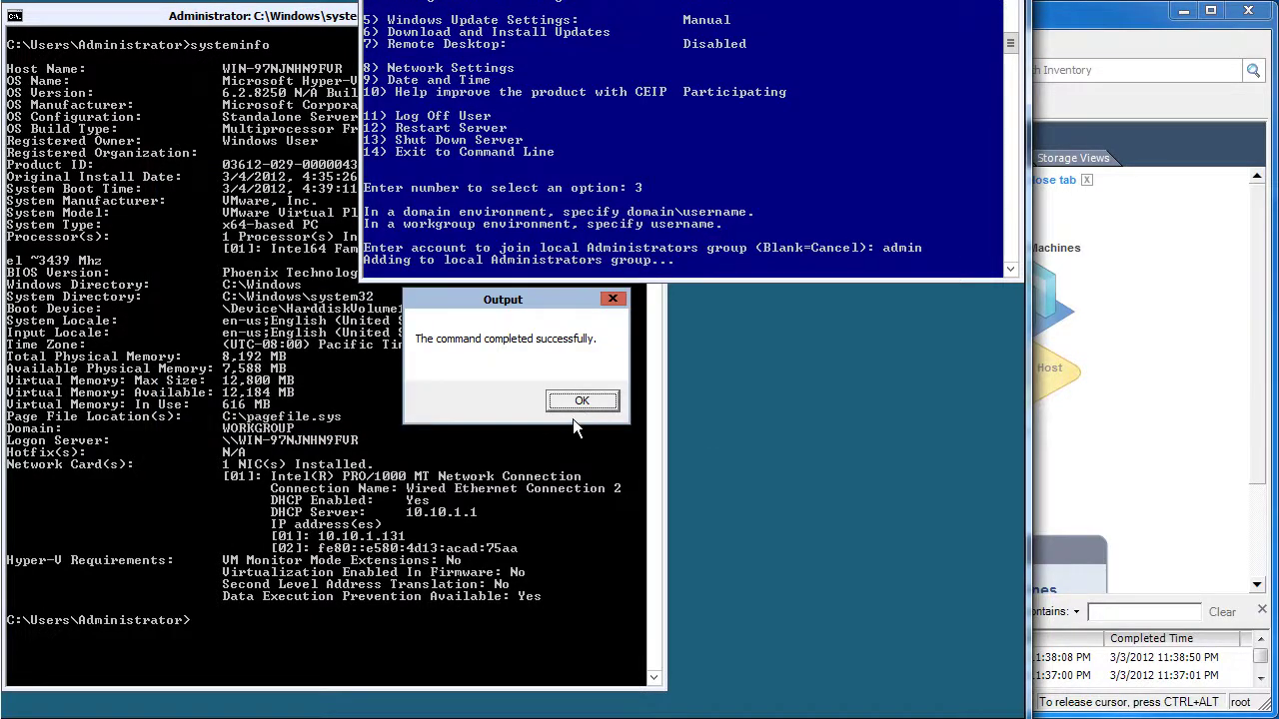
click(581, 402)
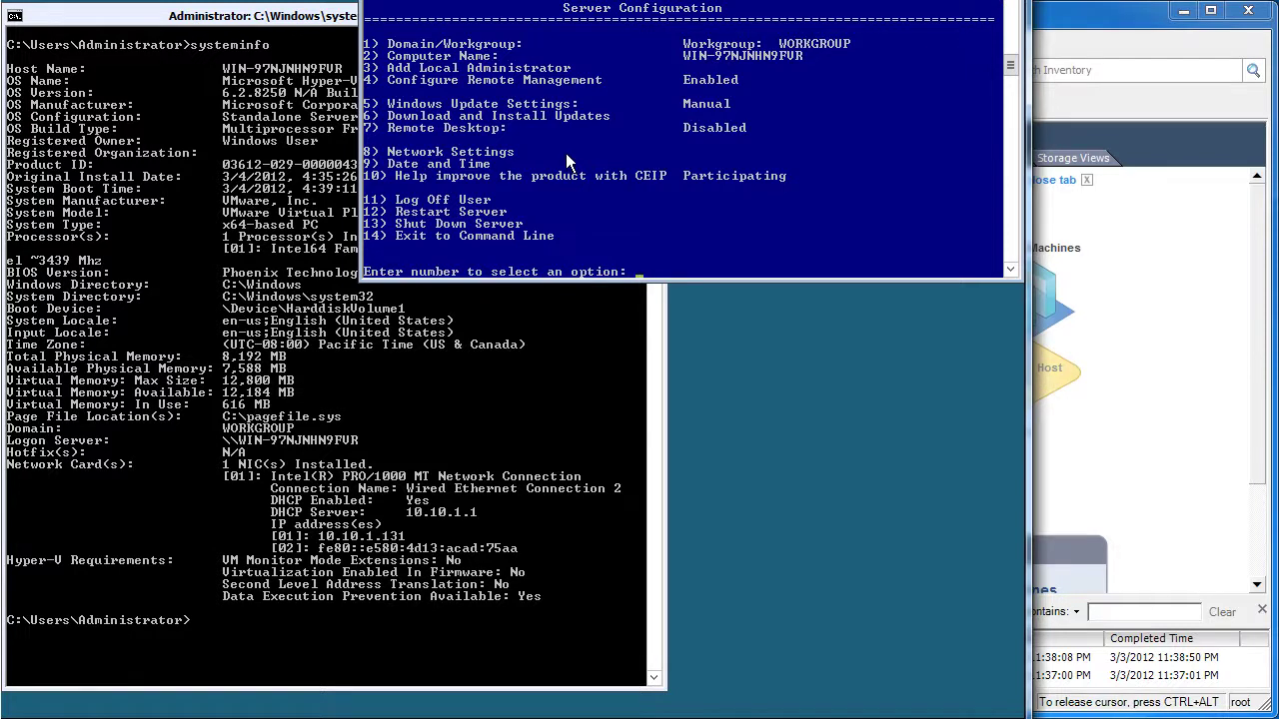
Enable Remote Desktop for clients running any version via sconfig option 7
text(7)
key(Return)
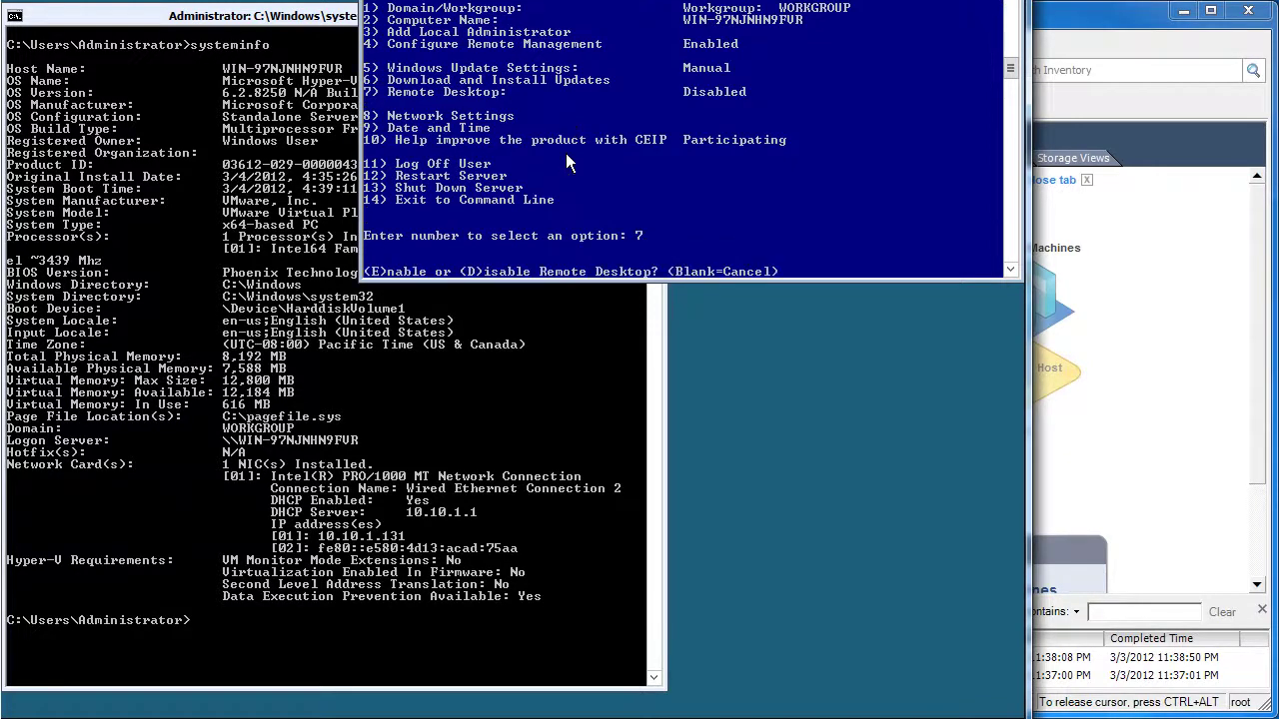
text(e)
key(Return)
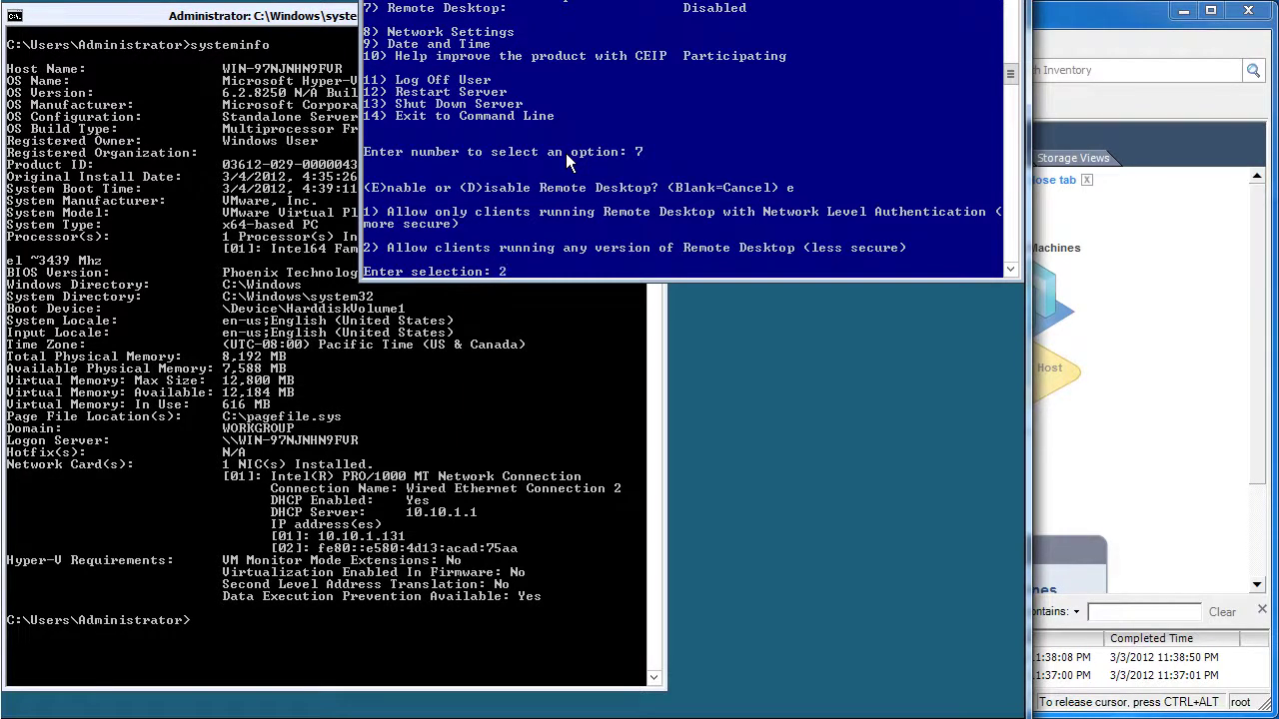
key(Return)
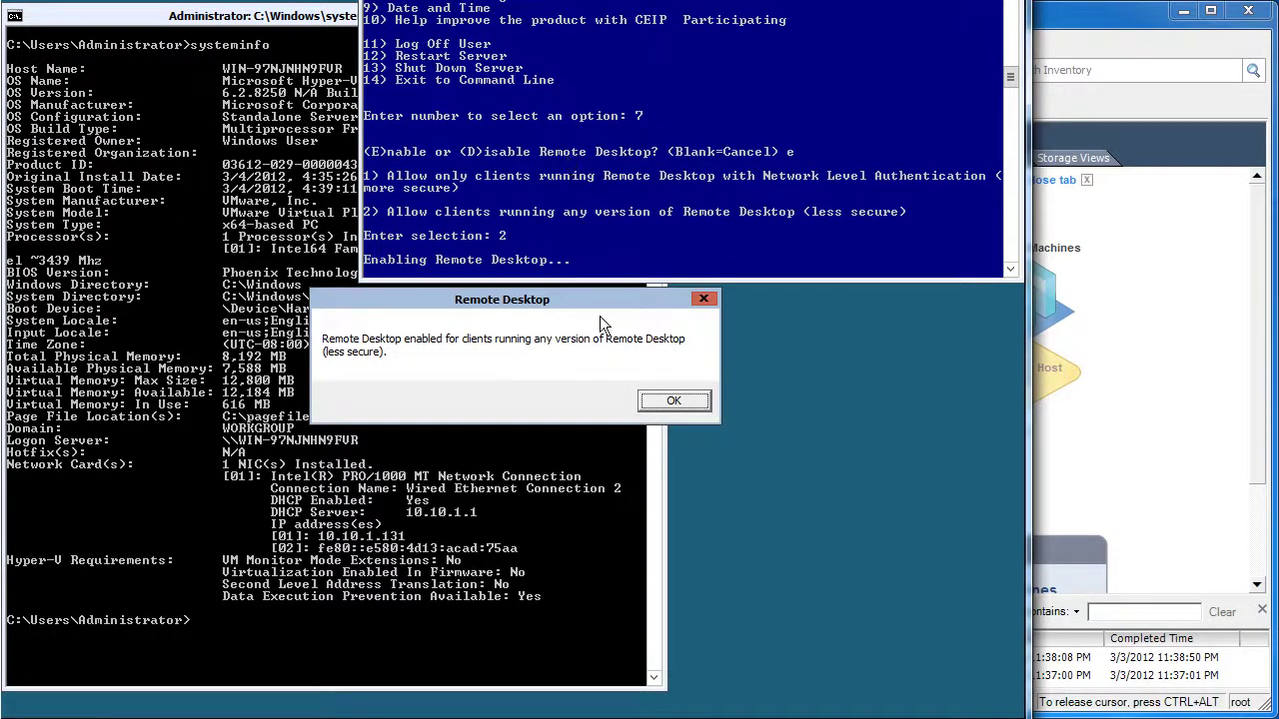
click(674, 401)
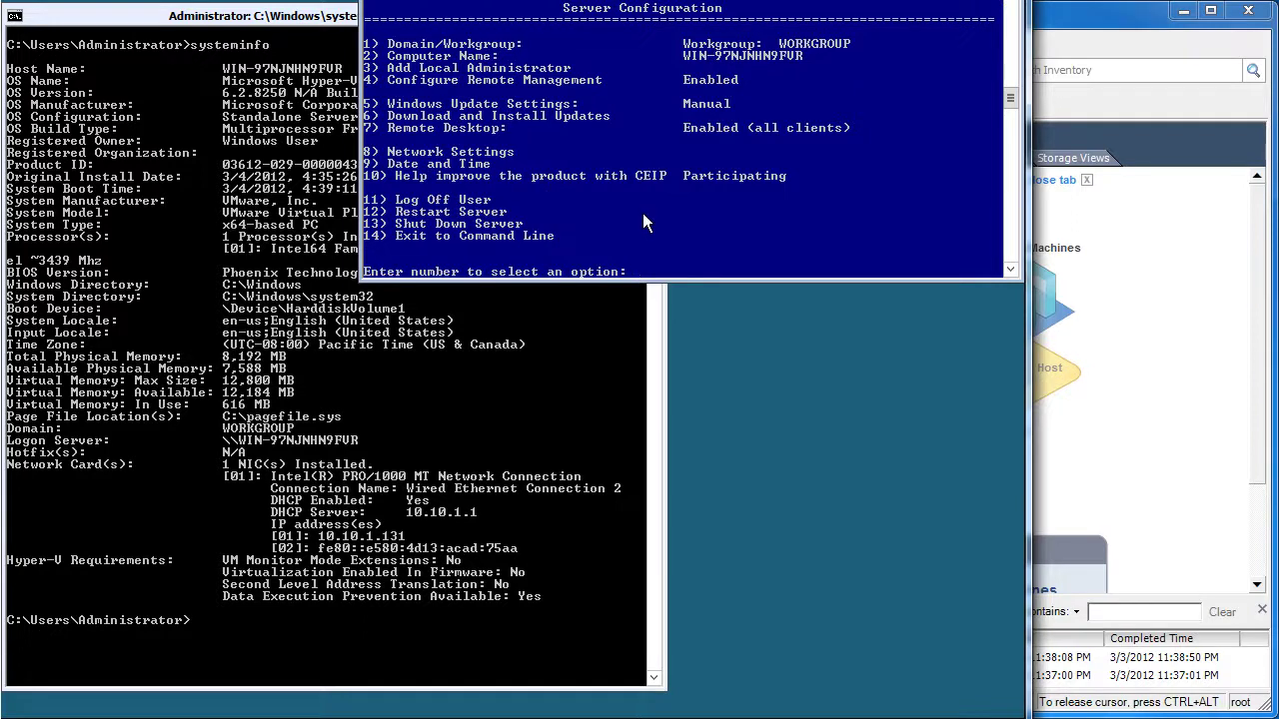
Open Network Settings (option 8) and back out without changing anything
text(8)
key(Return)
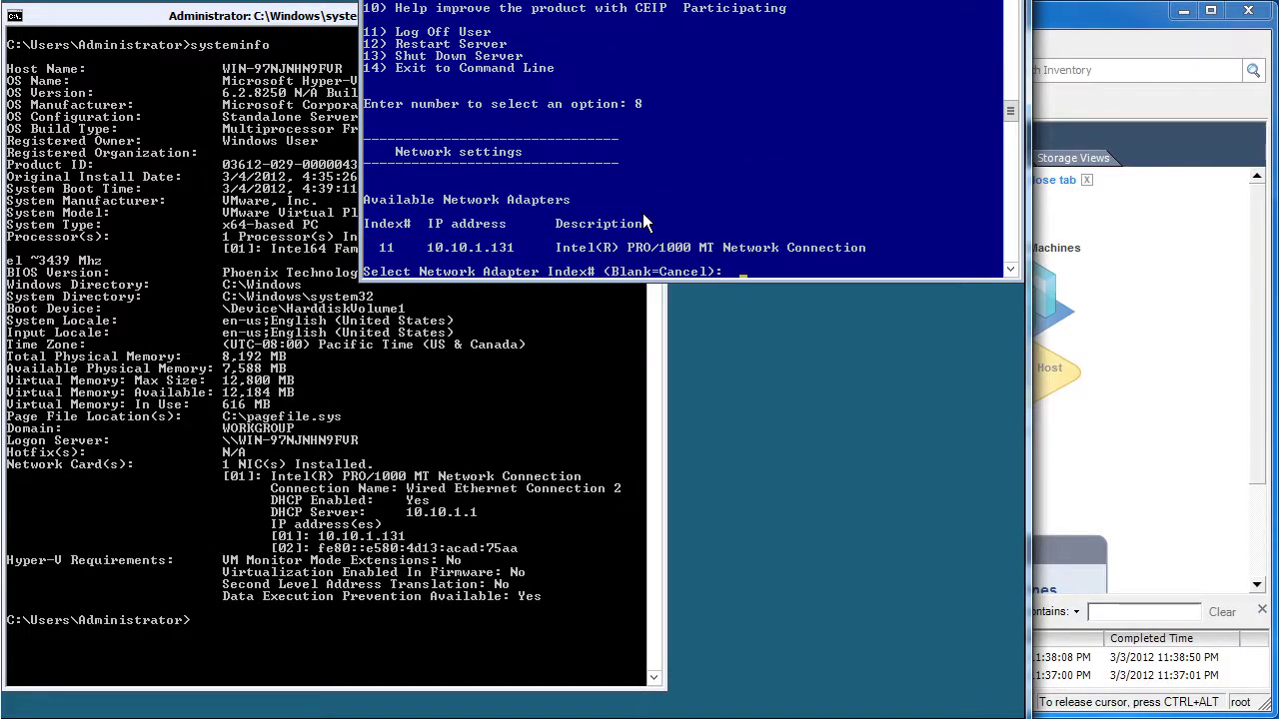
key(Return)
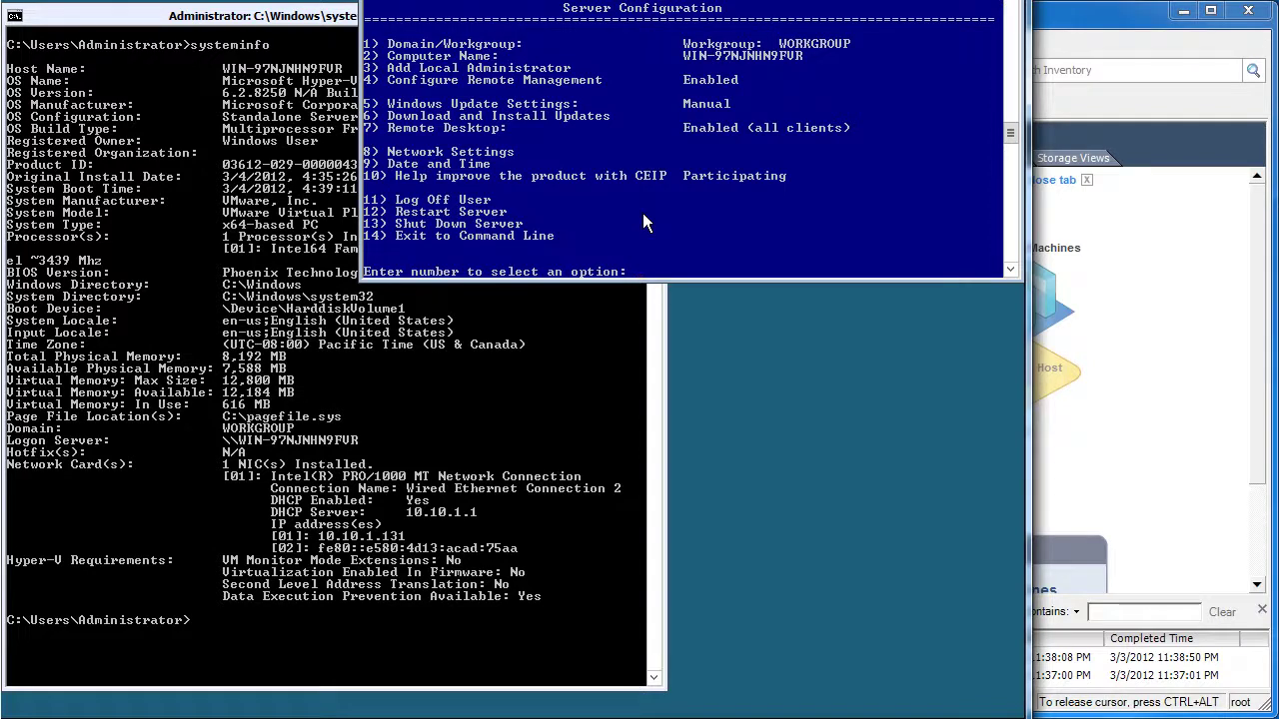
Switch the server's time zone to (UTC-05:00) Eastern Time (US & Canada) via sconfig option 9
text(9)
key(Return)
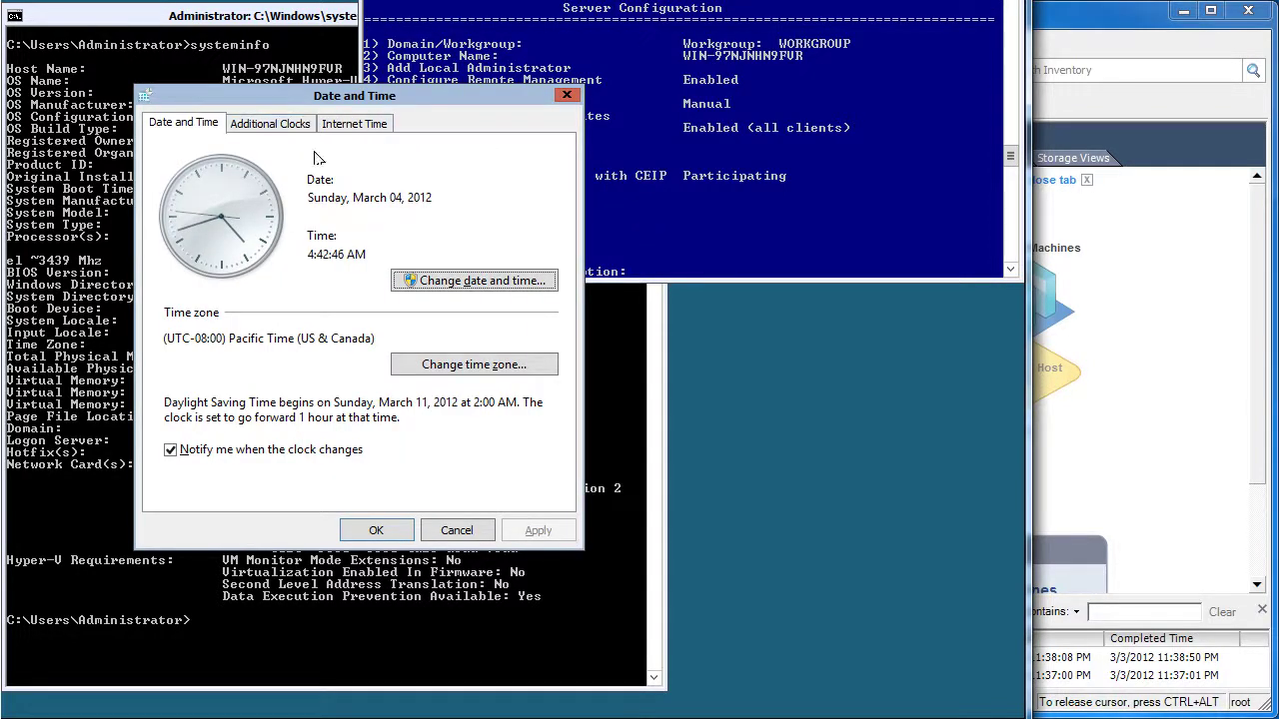
click(475, 370)
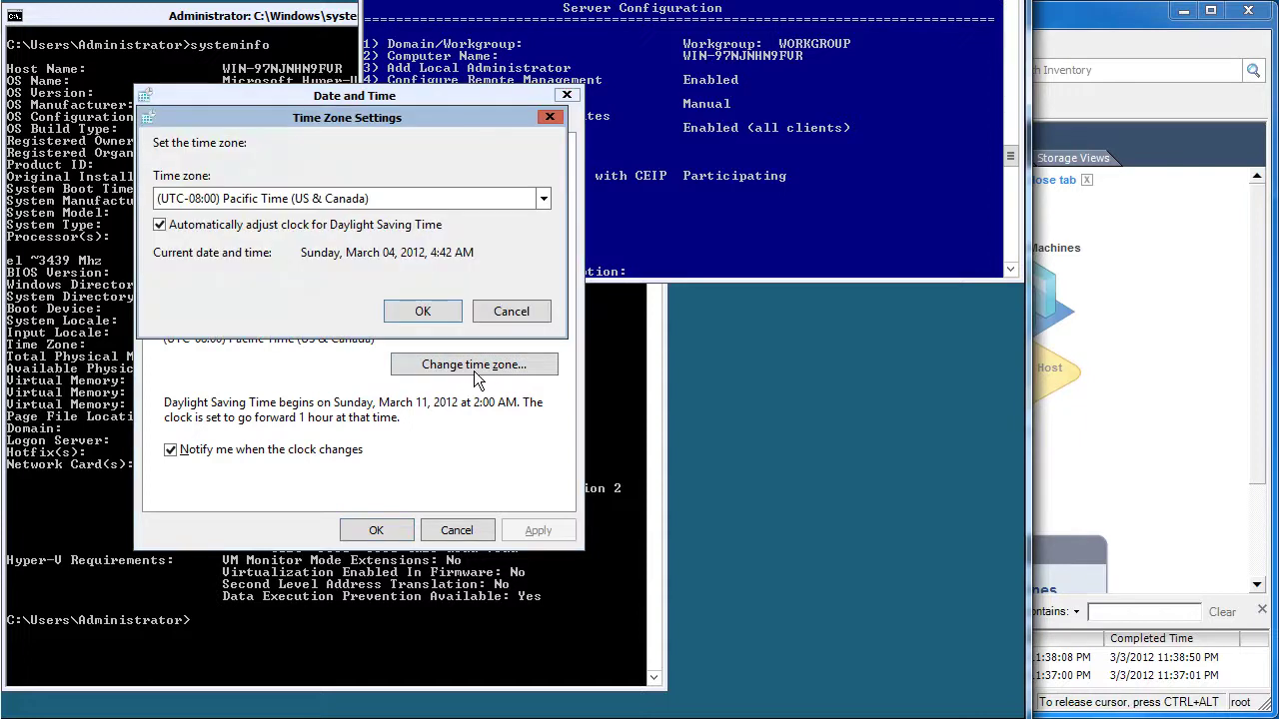
key(Down)
key(Down)
key(Down)
key(Down)
key(Down)
key(Down)
key(Down)
key(Down)
key(Down)
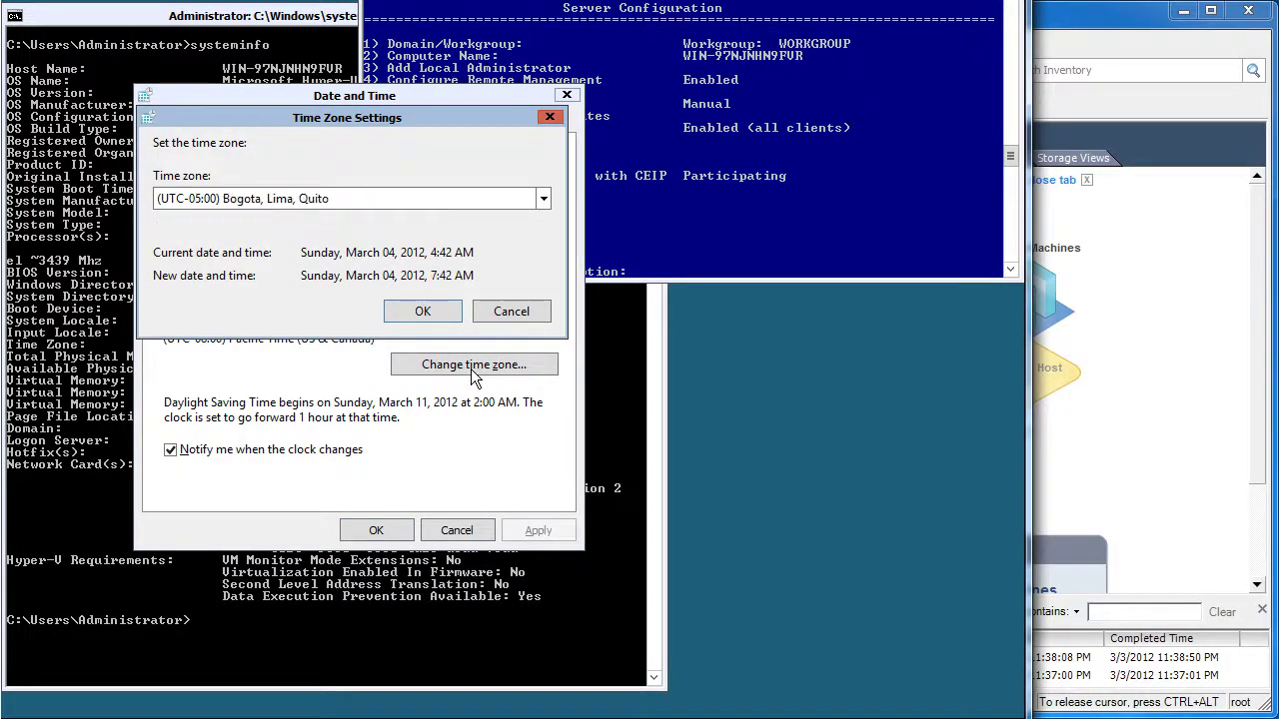
key(Return)
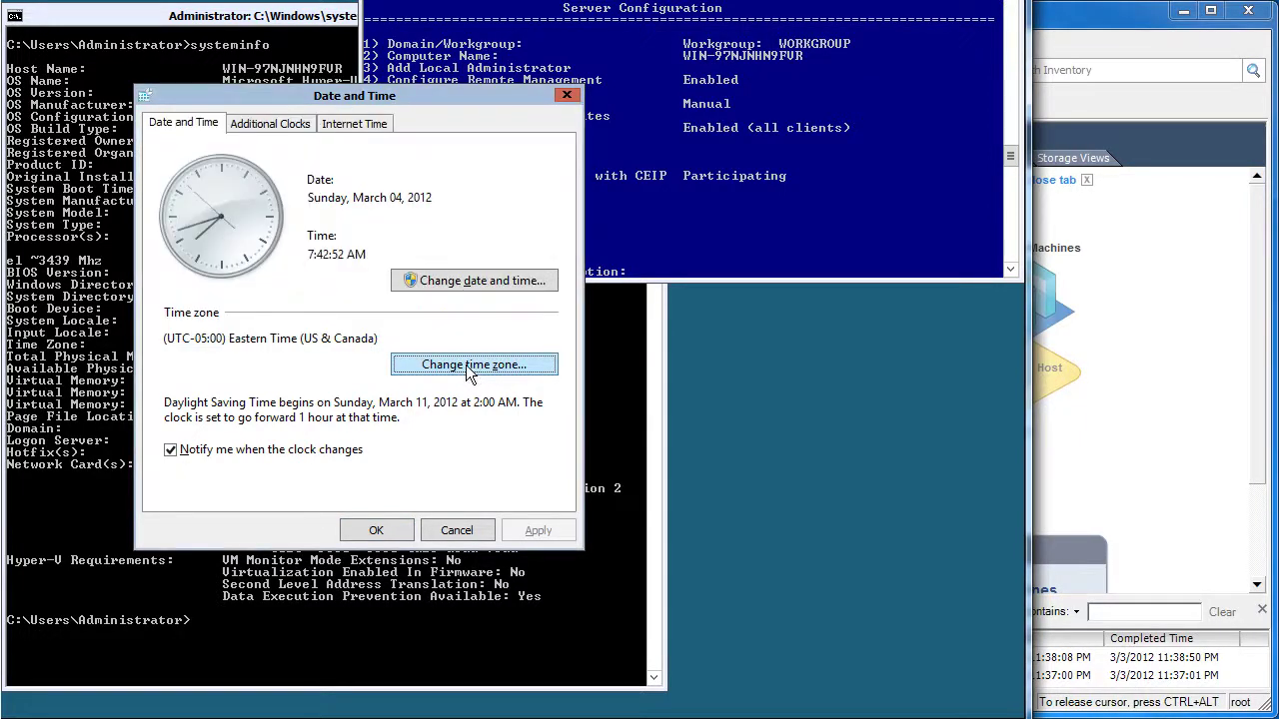
click(376, 529)
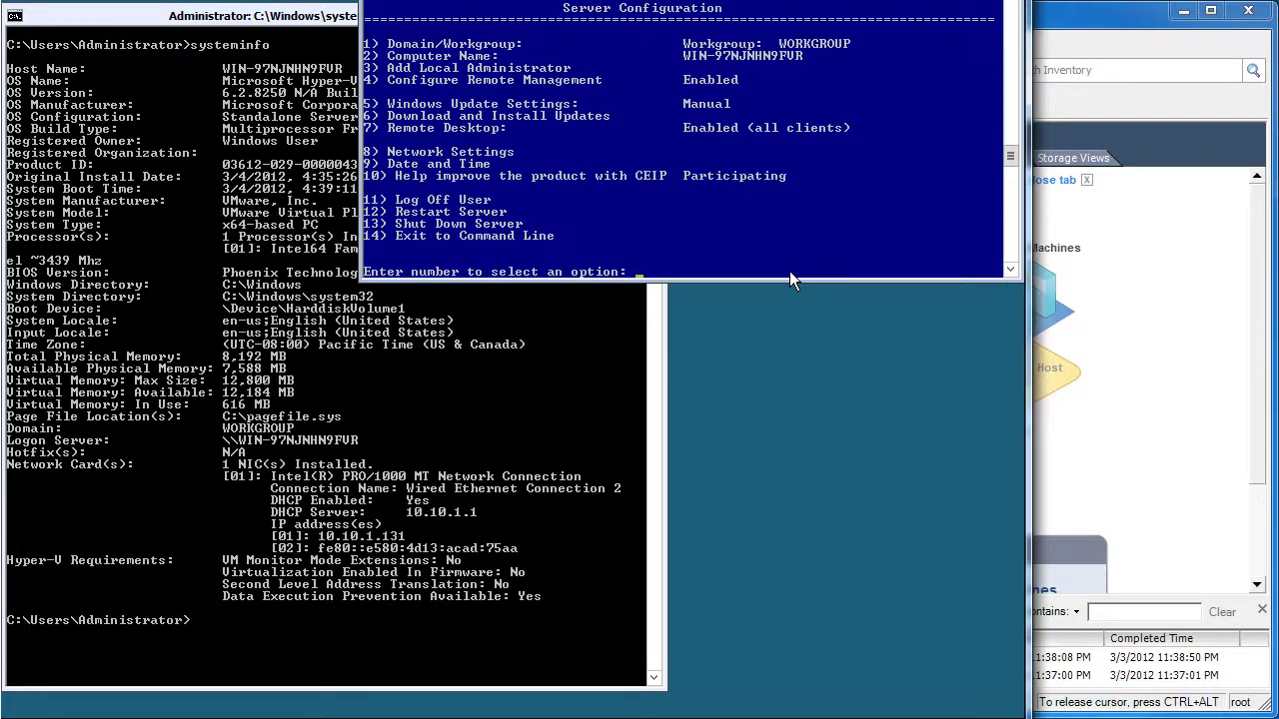
Search for all updates with option 6 and install them all, getting KB2680376 installed
text(6)
key(Return)
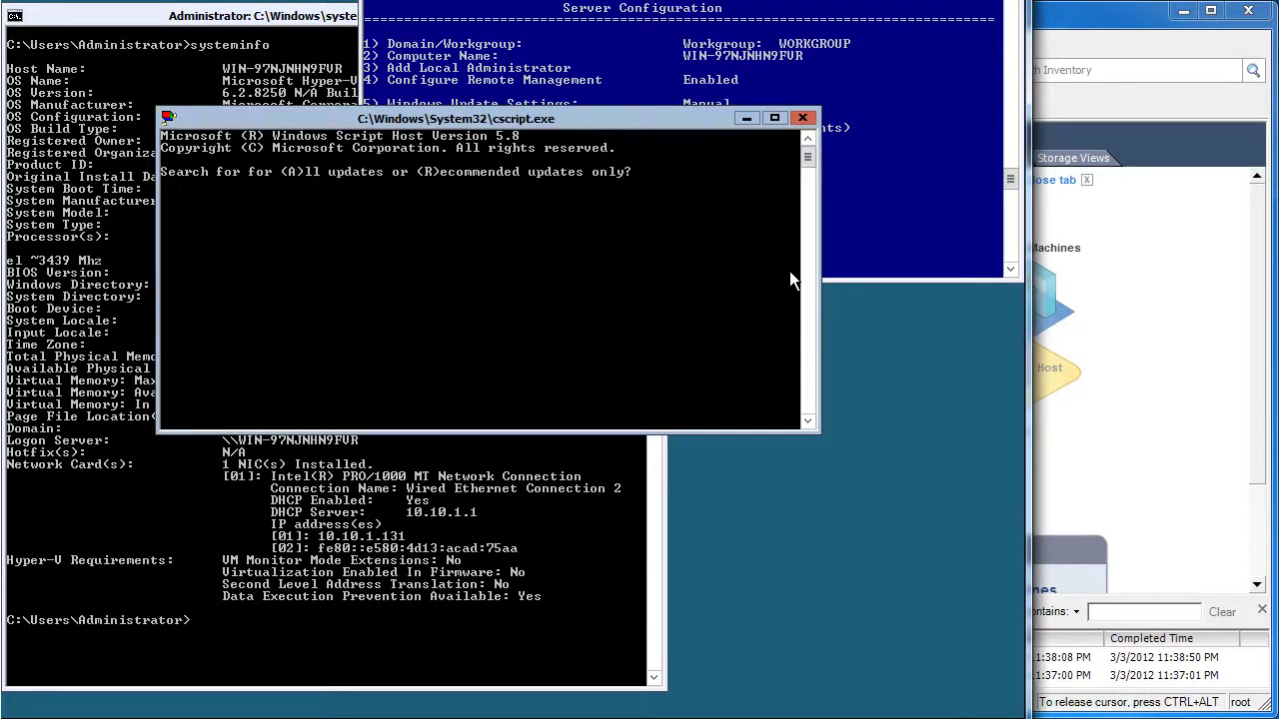
text(a)
key(Return)
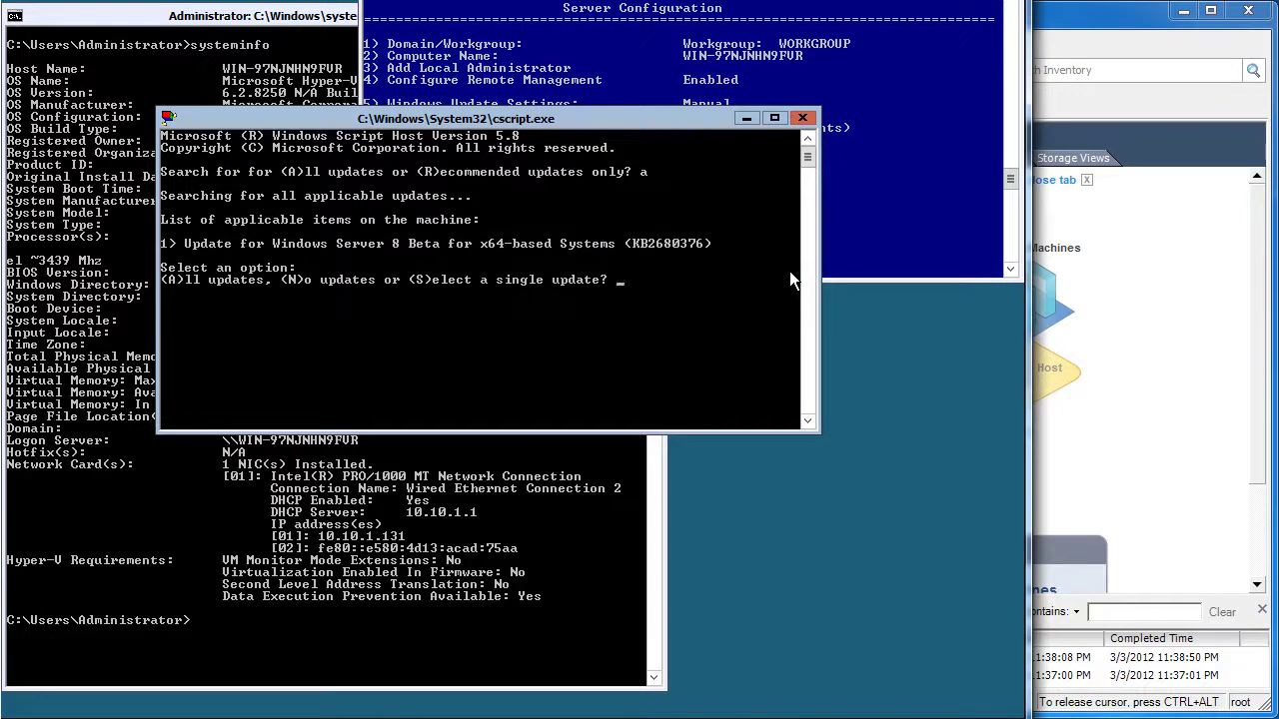
text(a)
key(Return)
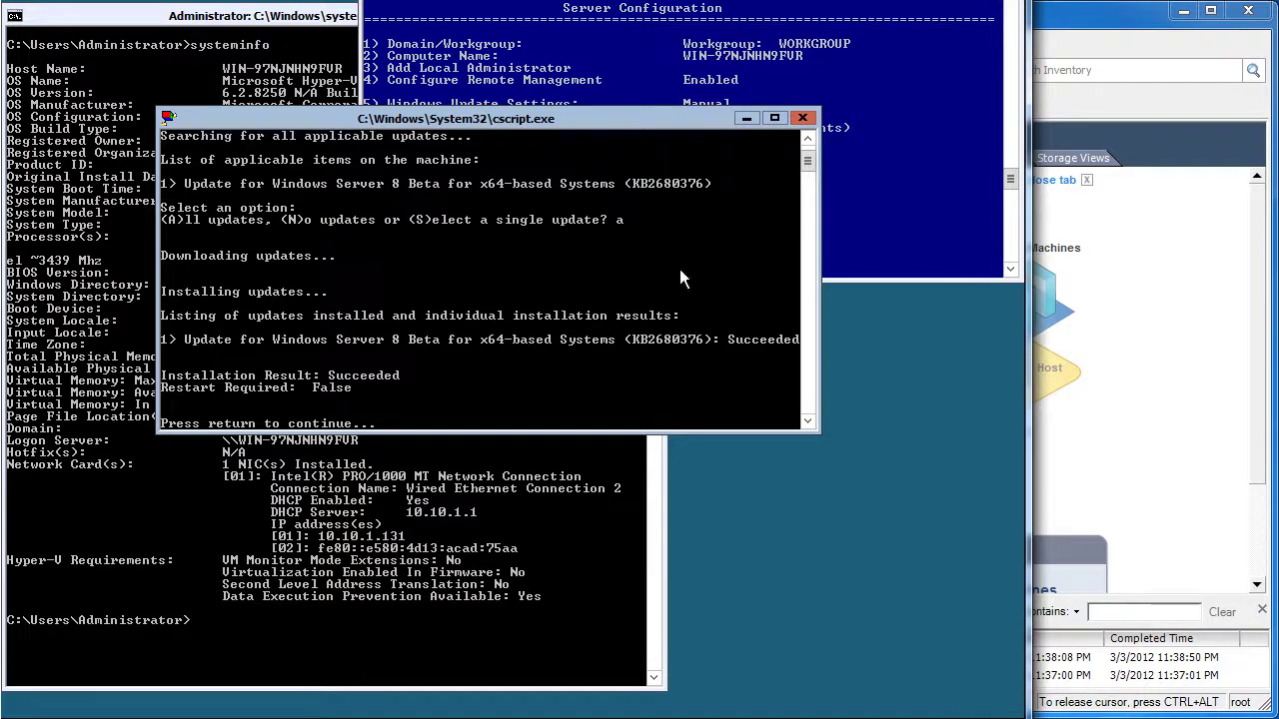
drag(649, 122, 658, 199)
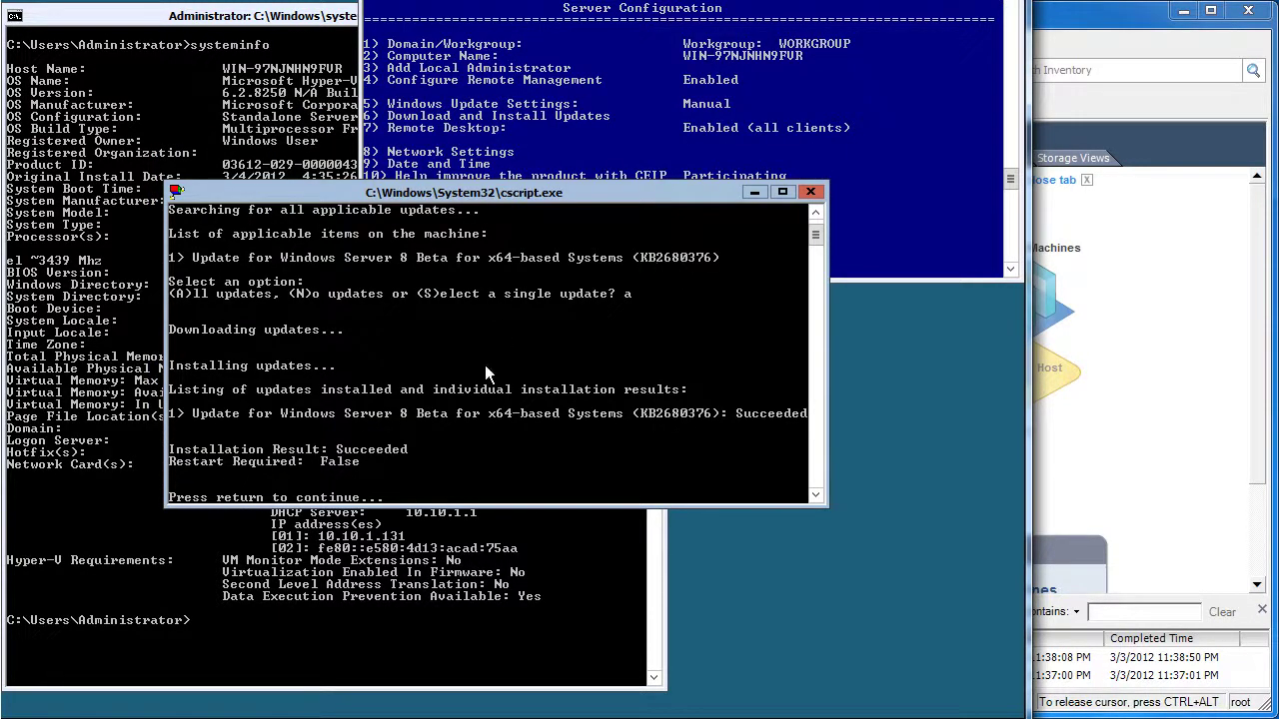
Close the update window and restart the server with sconfig option 12
key(Return)
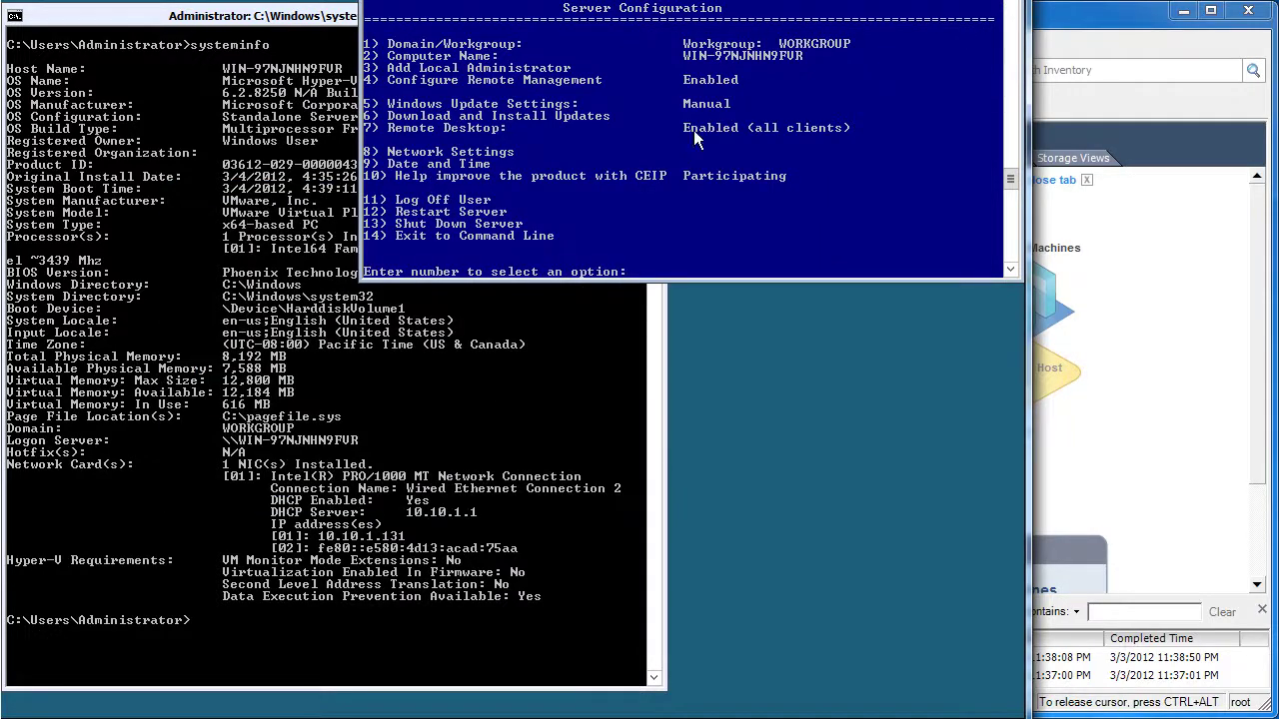
text(12)
key(Return)
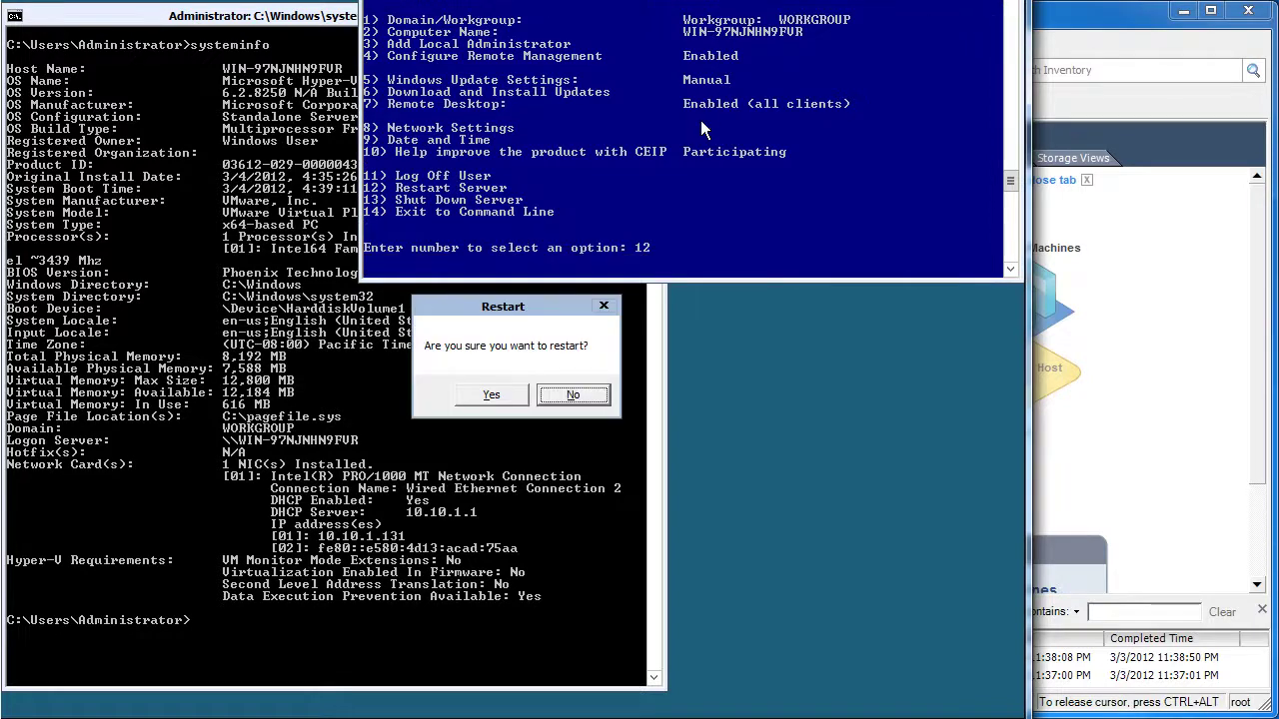
key(y)
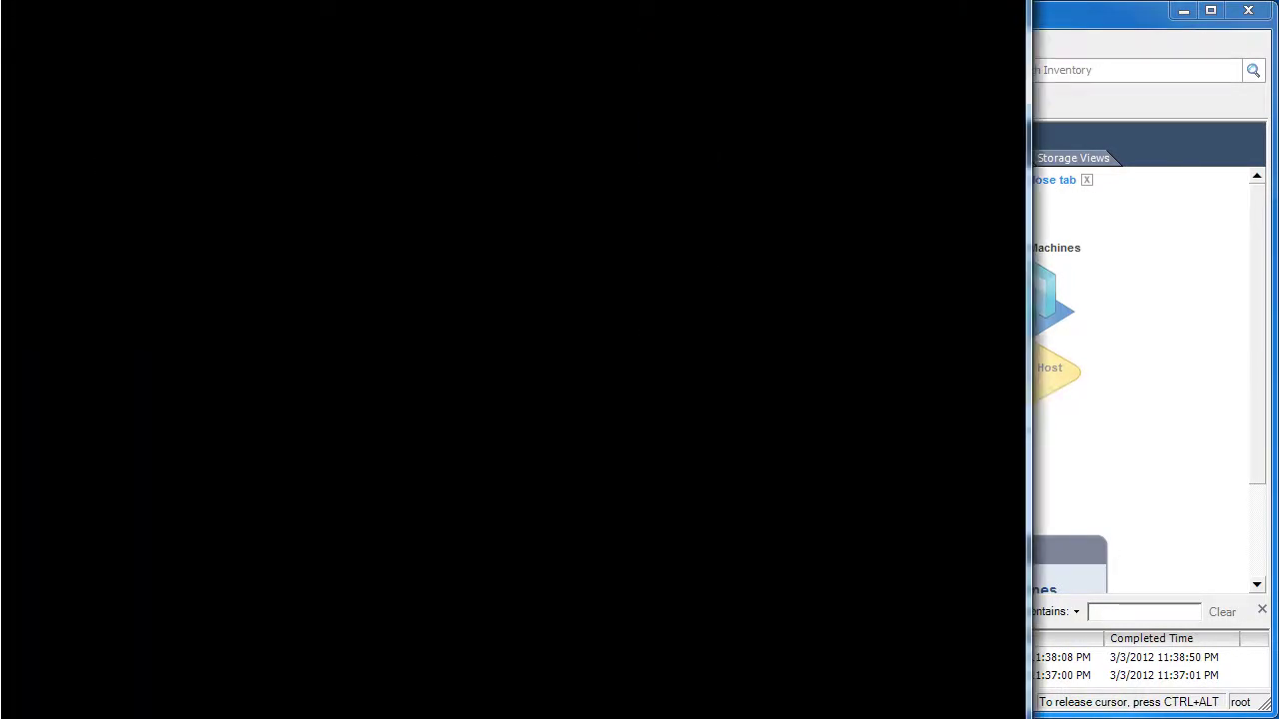
key(ctrl+alt)
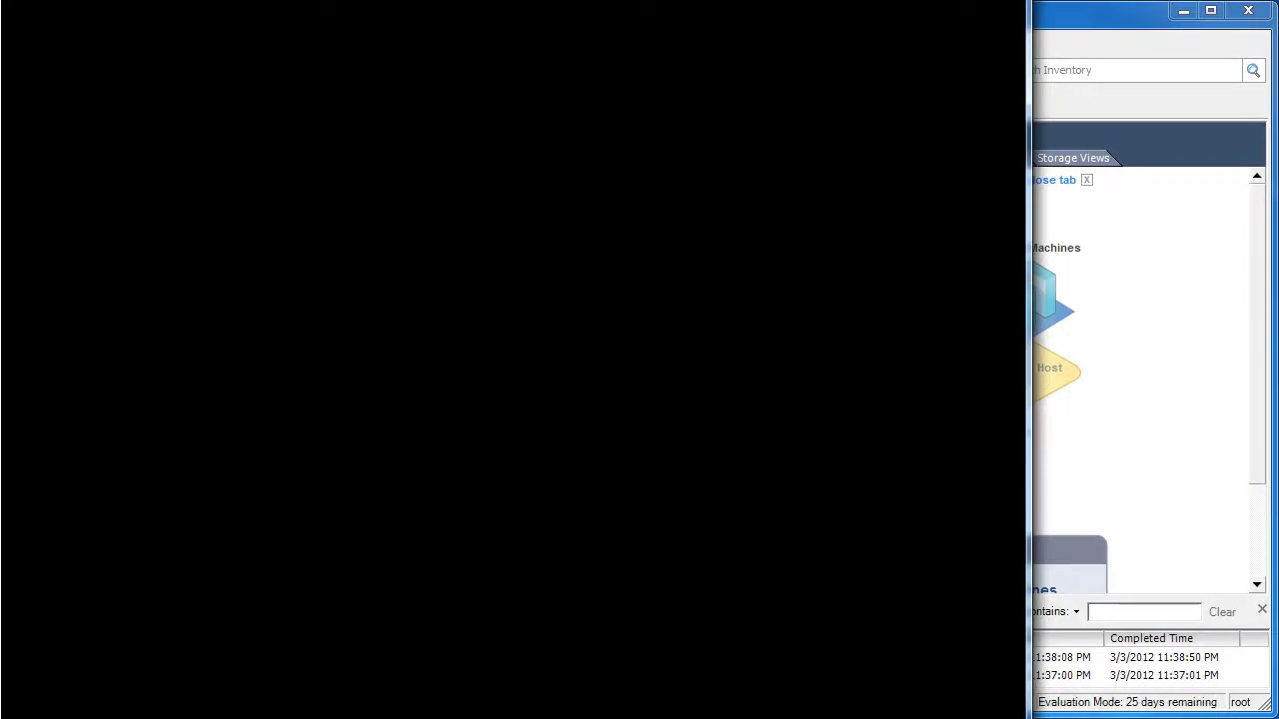
Open a Command Prompt as administrator
key(super)
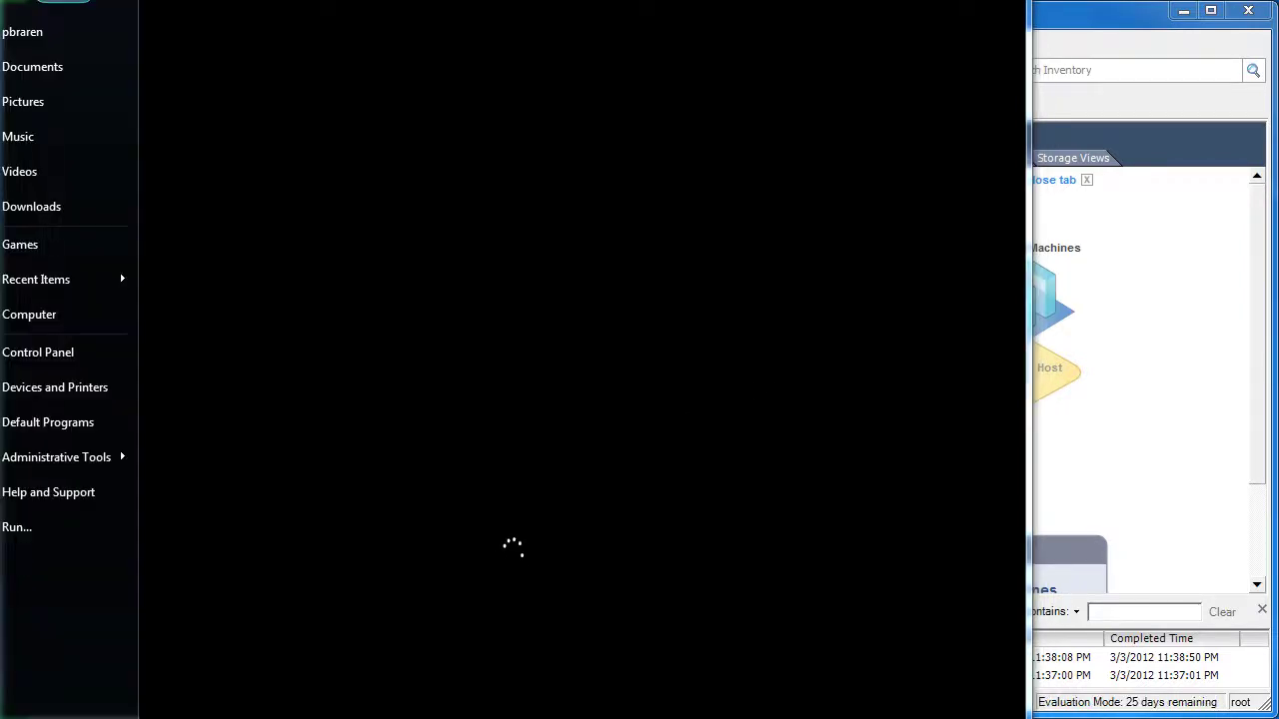
key(Return)
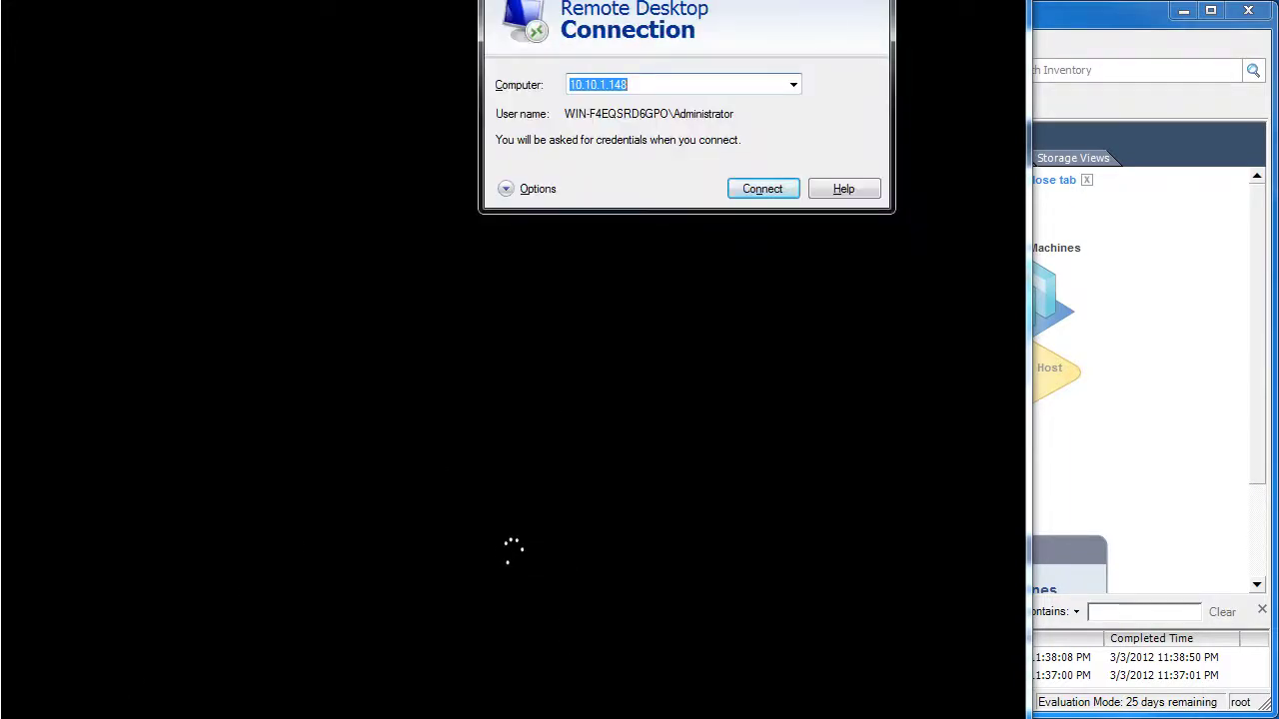
click(573, 717)
right_click(578, 716)
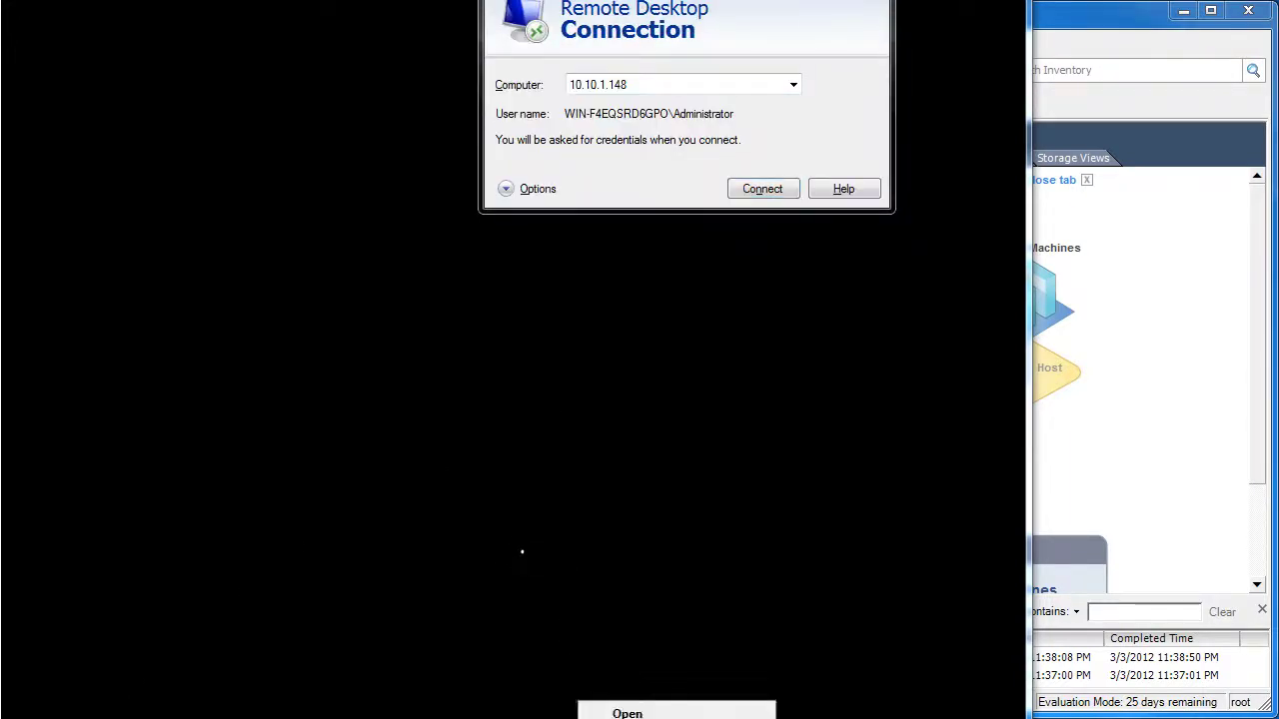
click(650, 716)
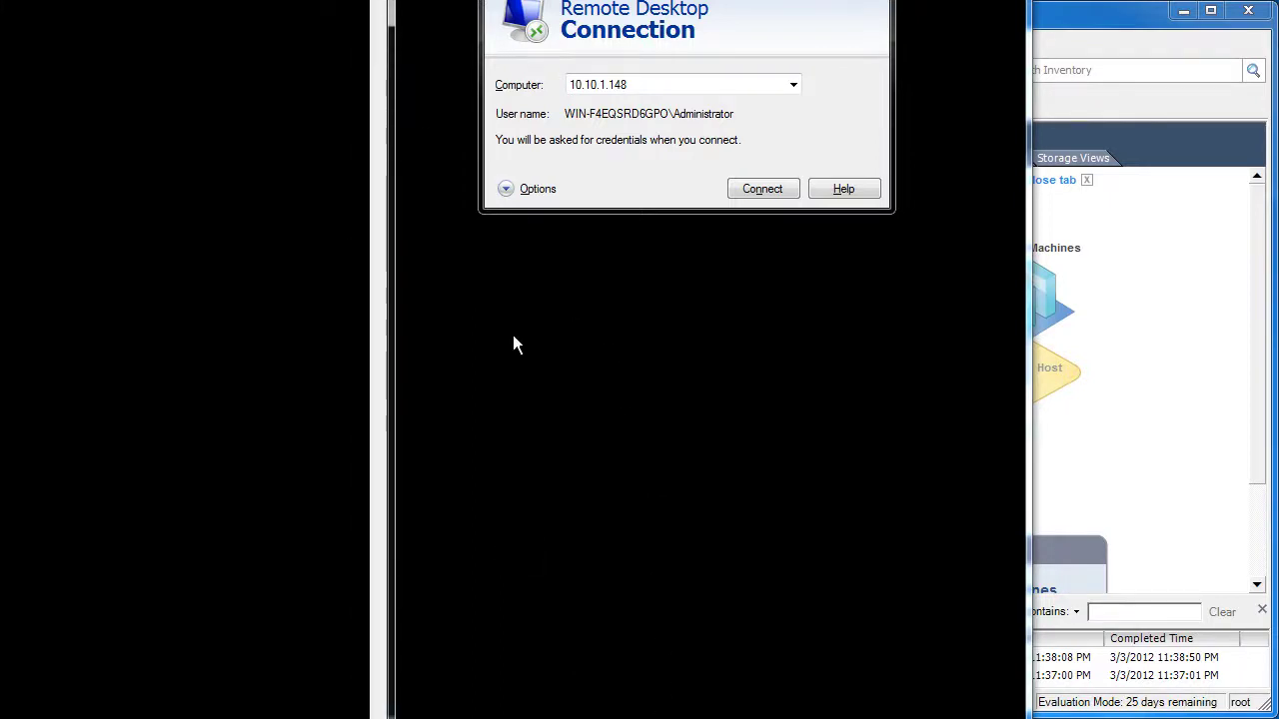
drag(633, 381, 618, 396)
Change into System32\drivers\etc and open the hosts file in Notepad
text(cd)
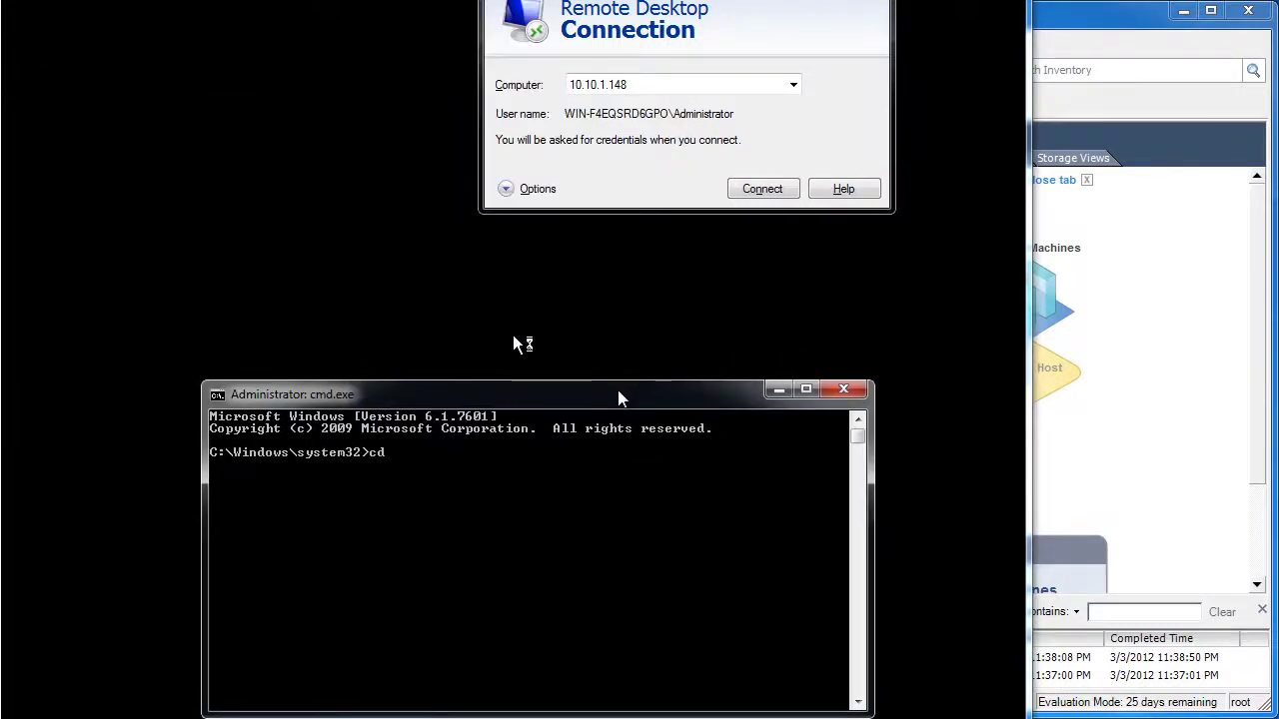
text( system32\drivers)
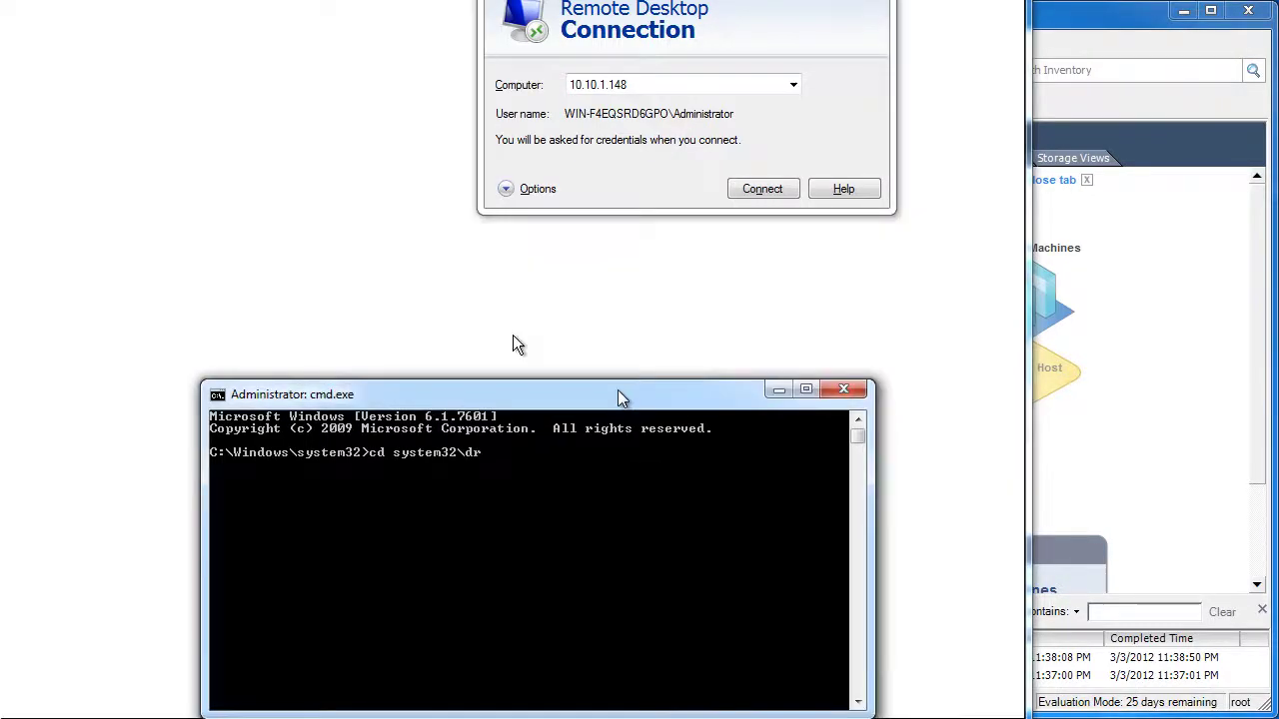
key(Return)
text(notep)
key(BackSpace)
key(BackSpace)
key(BackSpace)
key(BackSpace)
key(BackSpace)
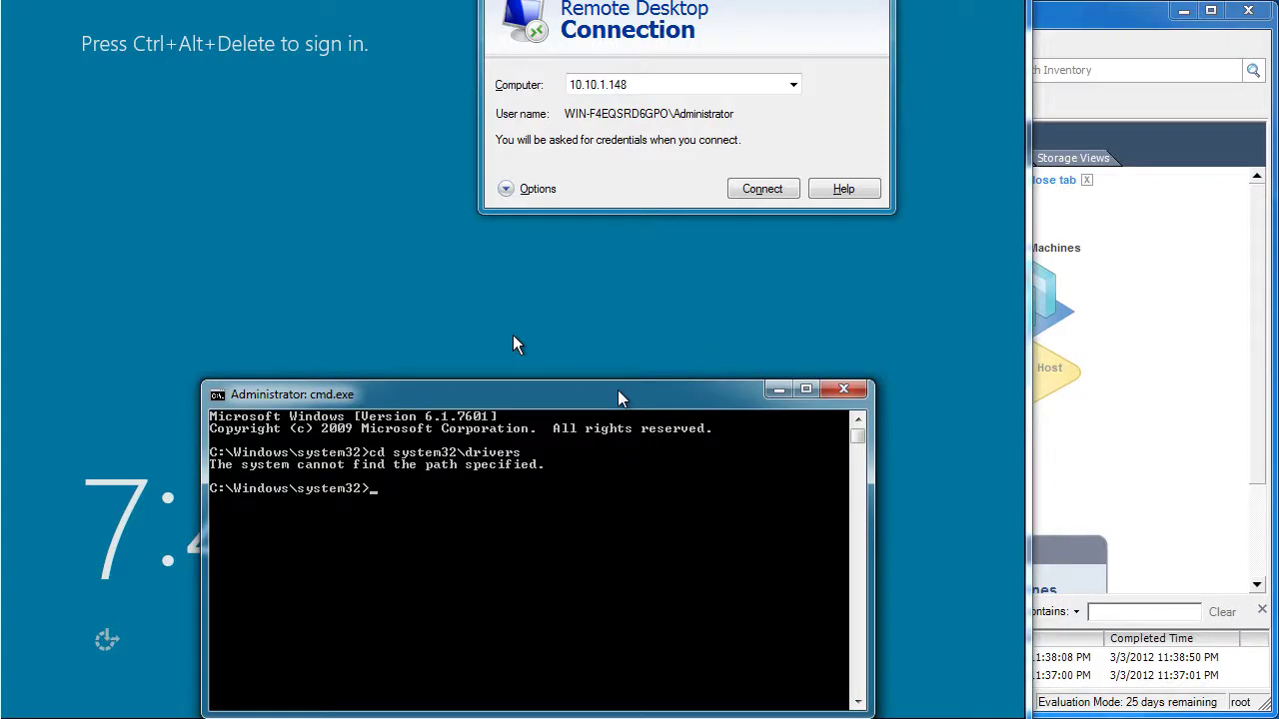
text(cd drivers\etc)
key(Return)
text(notepad hosts)
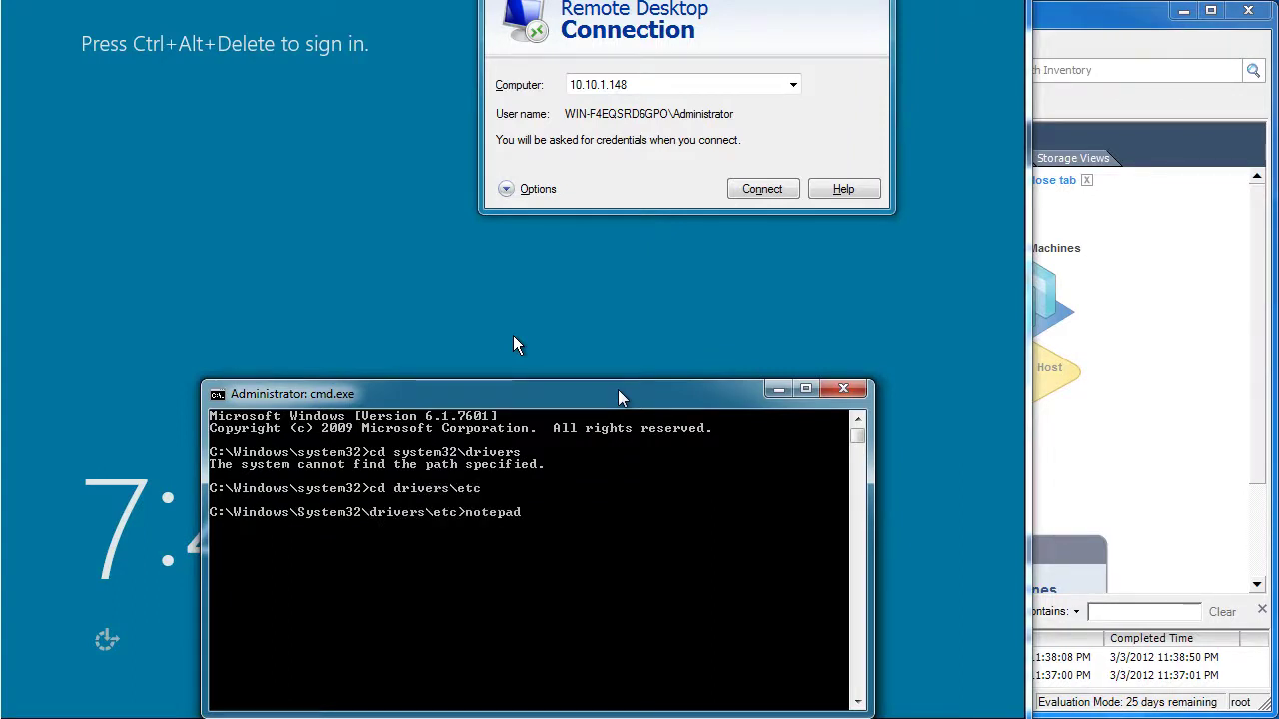
key(Return)
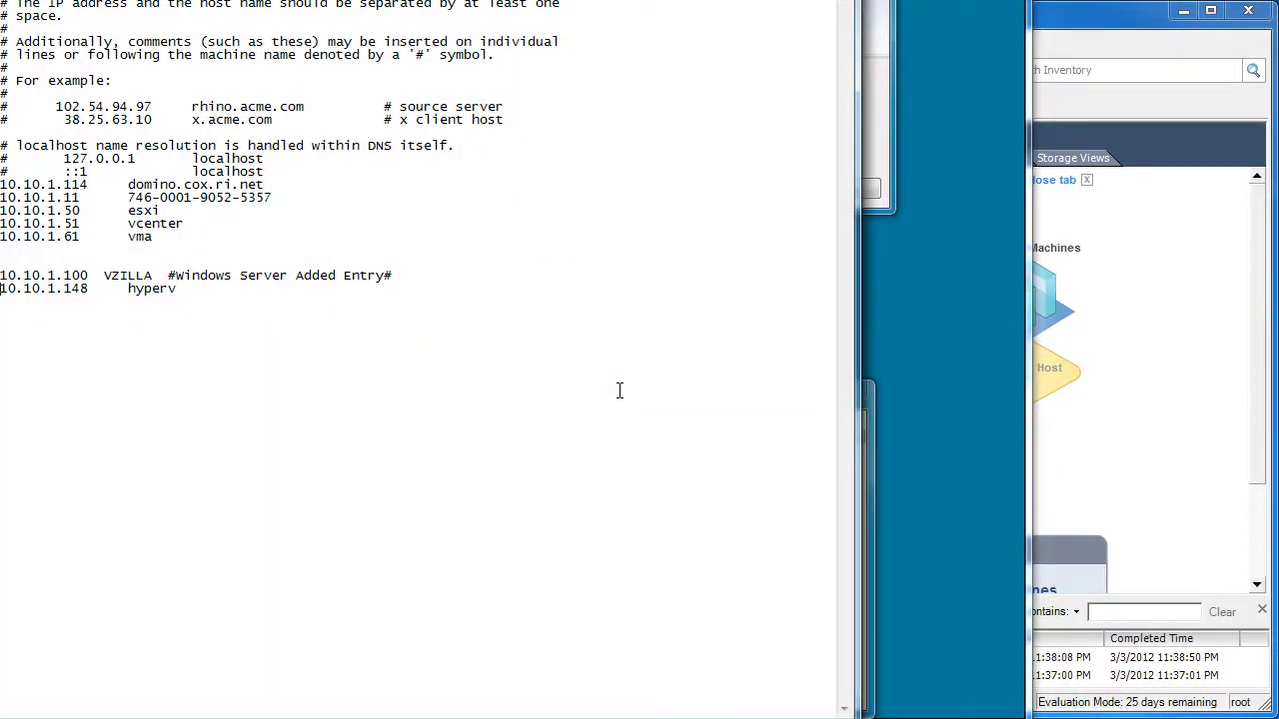
Change hyperv's address to 10.10.1.131, save hosts, and ping hyperv
key(Delete)
key(Delete)
text(31)
key(alt+f)
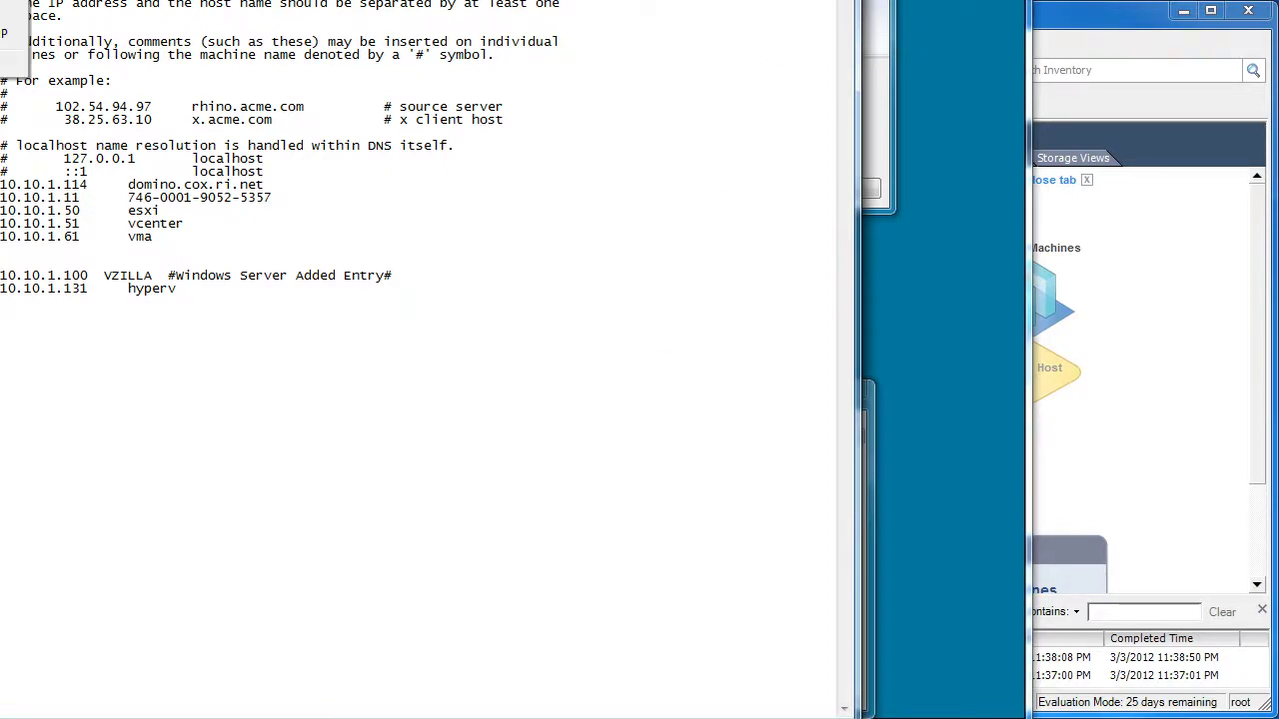
key(x)
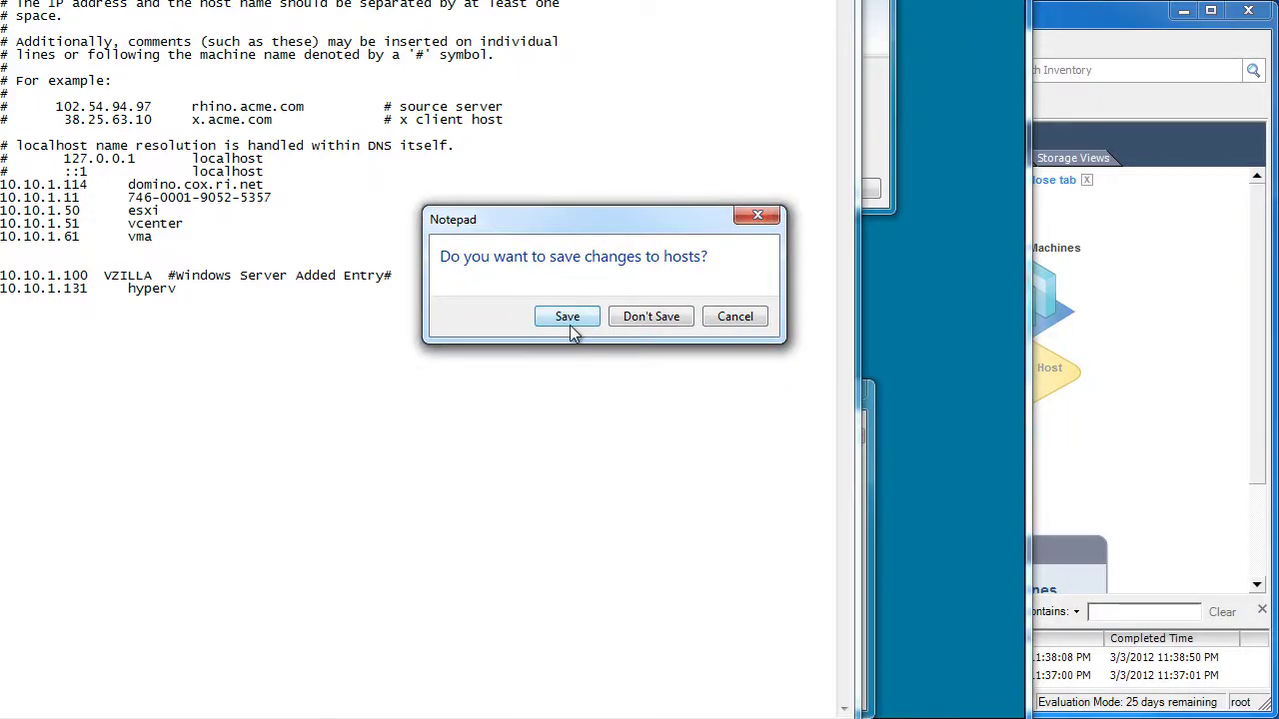
click(568, 318)
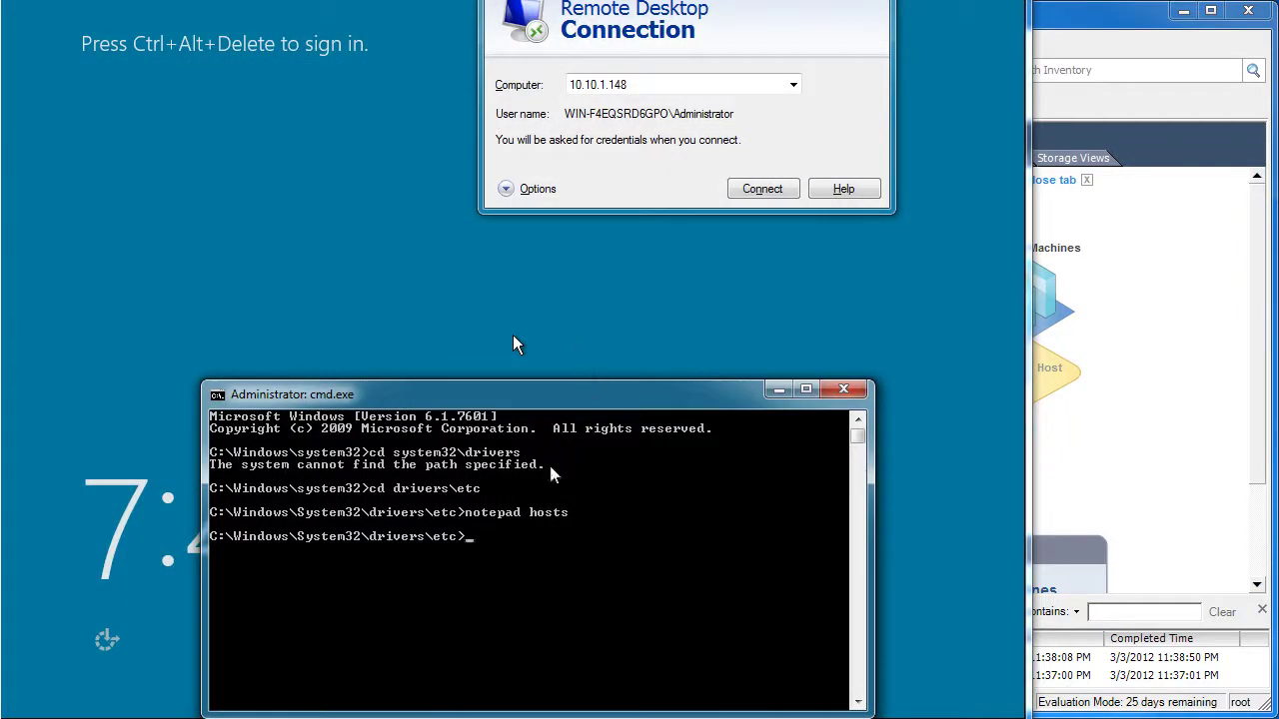
text(ping hyper)
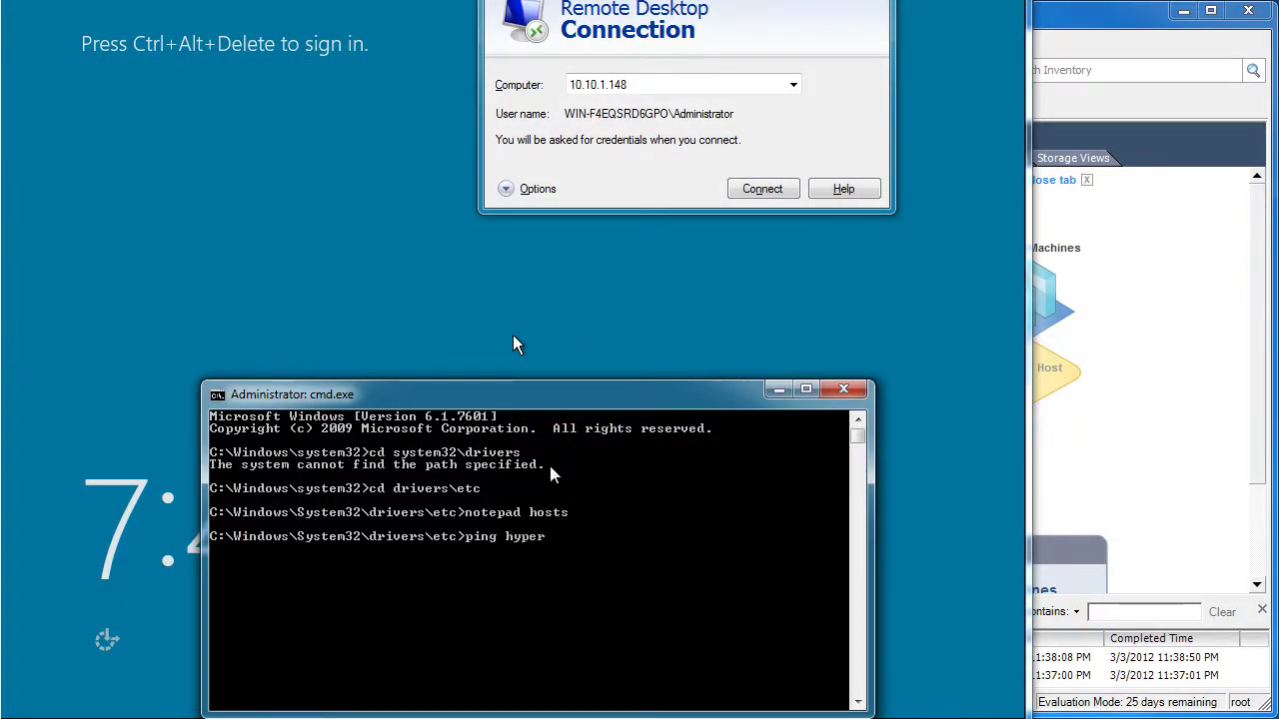
text(v)
key(Return)
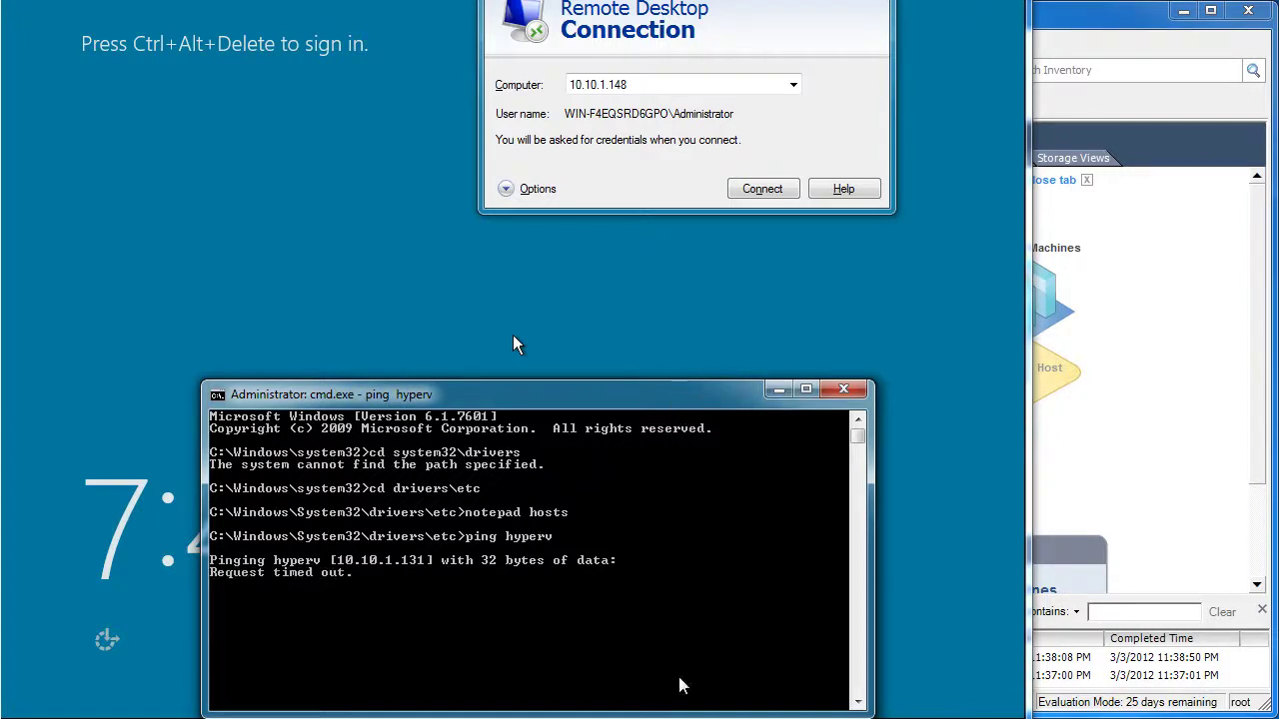
Switch to the hyperv VM console and sign in with the Administrator password
click(499, 718)
click(610, 711)
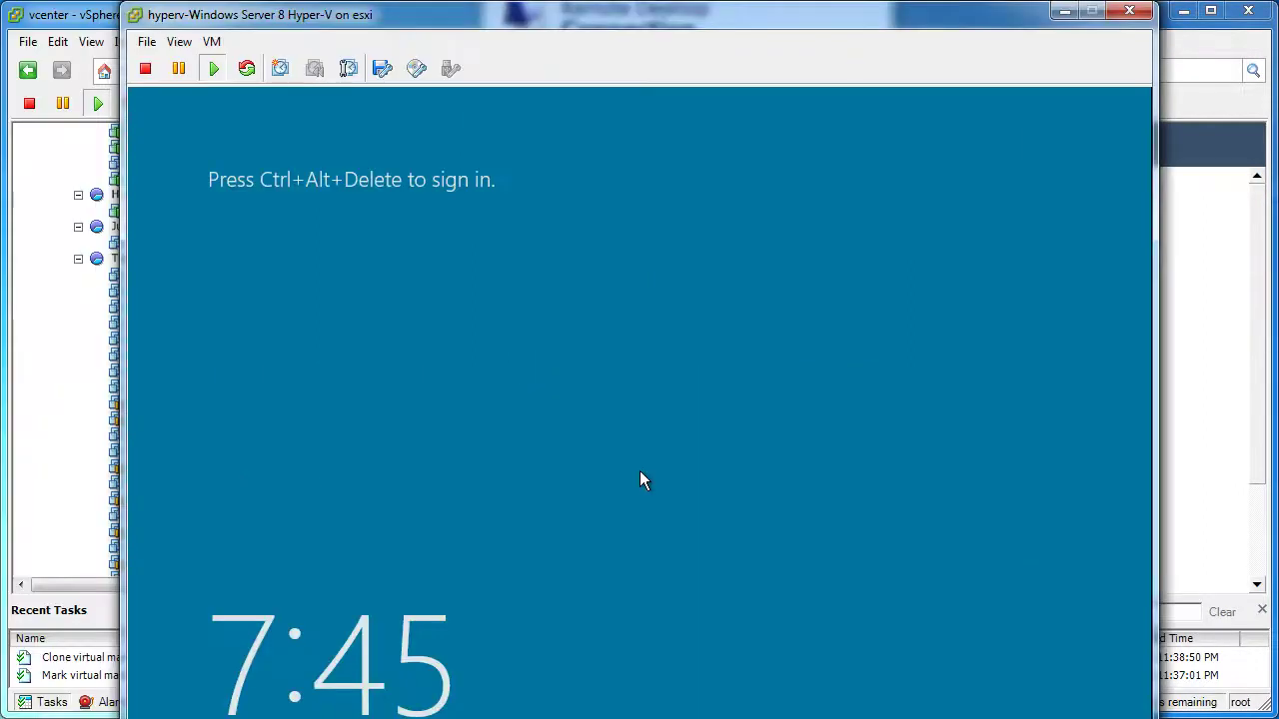
click(640, 471)
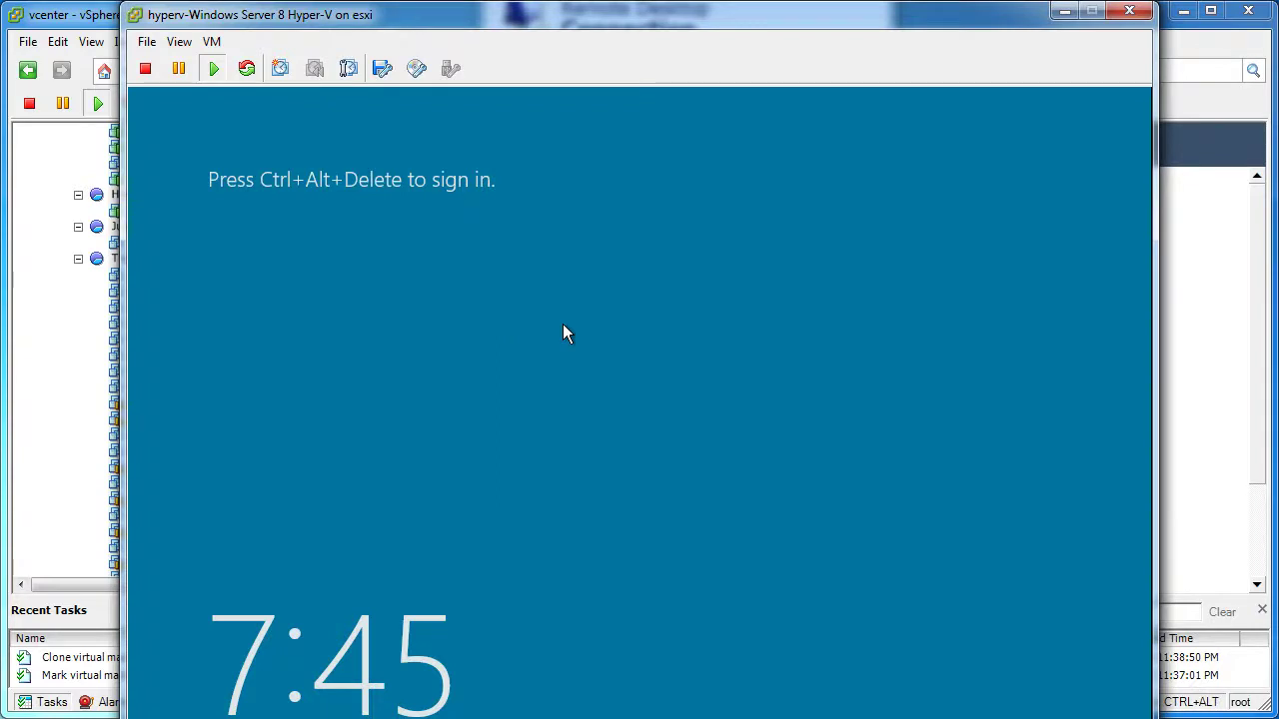
key(ctrl+alt+Insert)
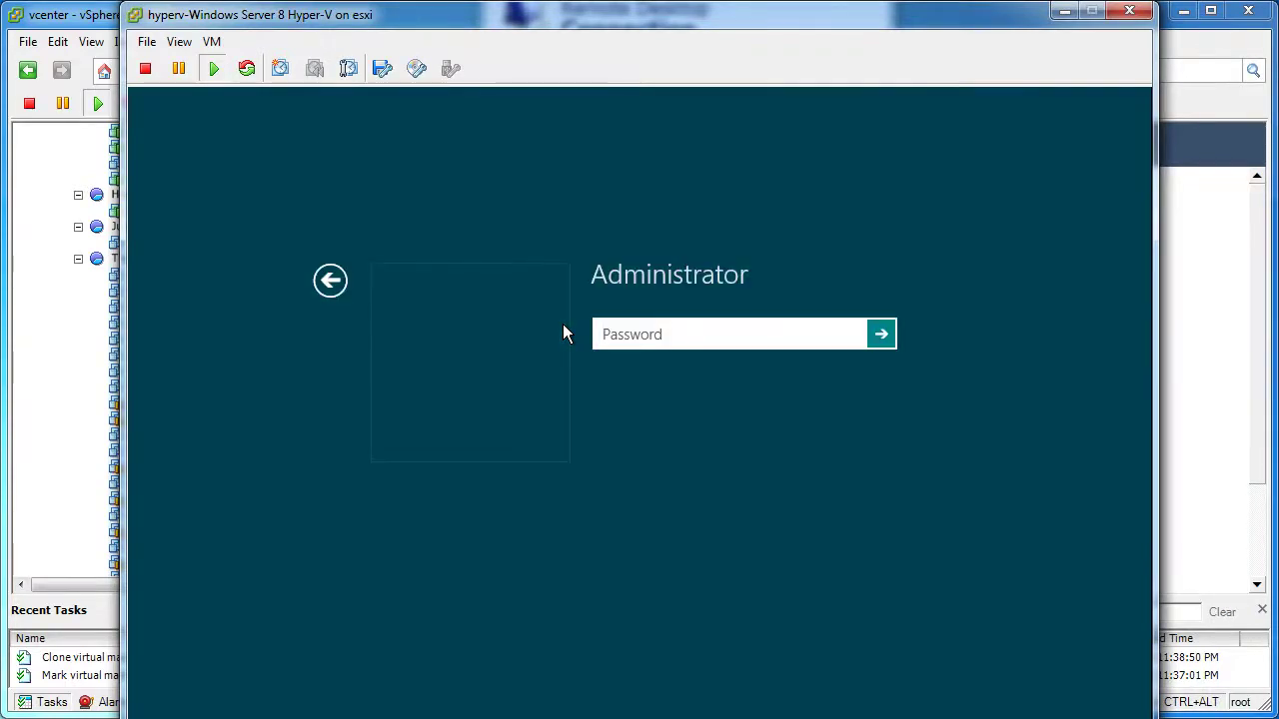
text(•••••••••)
key(Return)
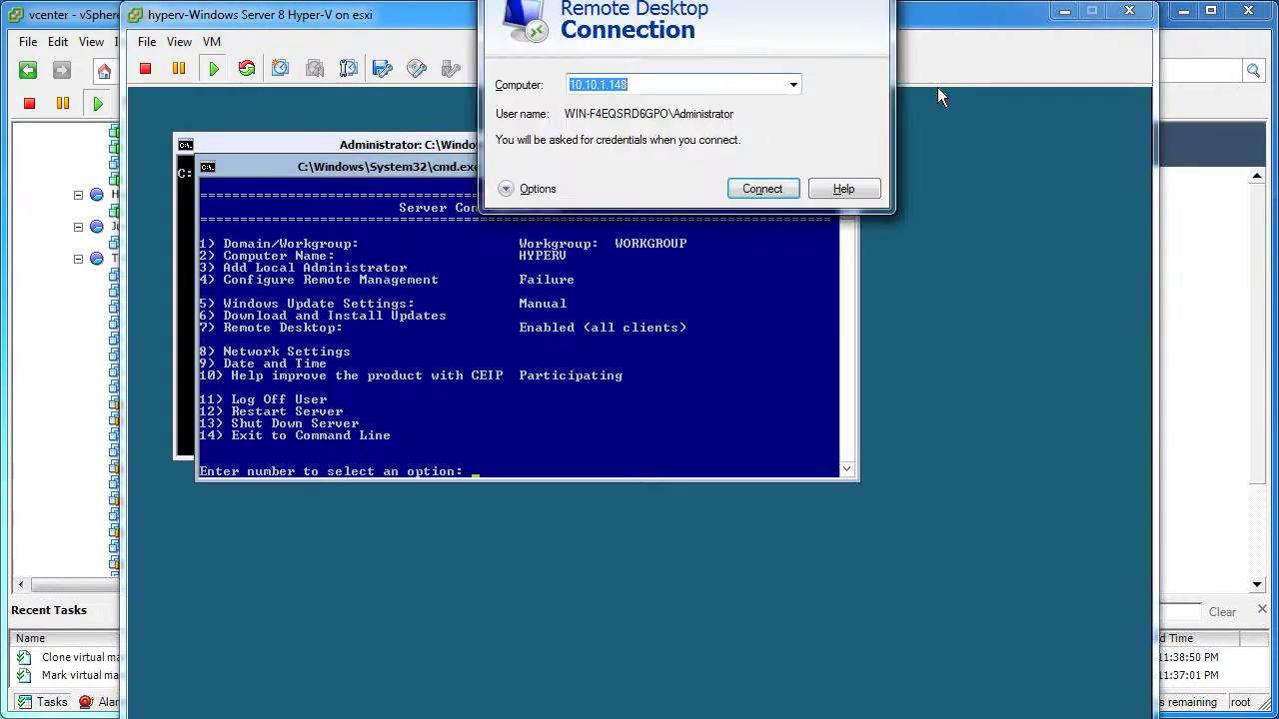
Check the adapter's 10.10.1.131 address under sconfig option 8, then cancel back
click(571, 328)
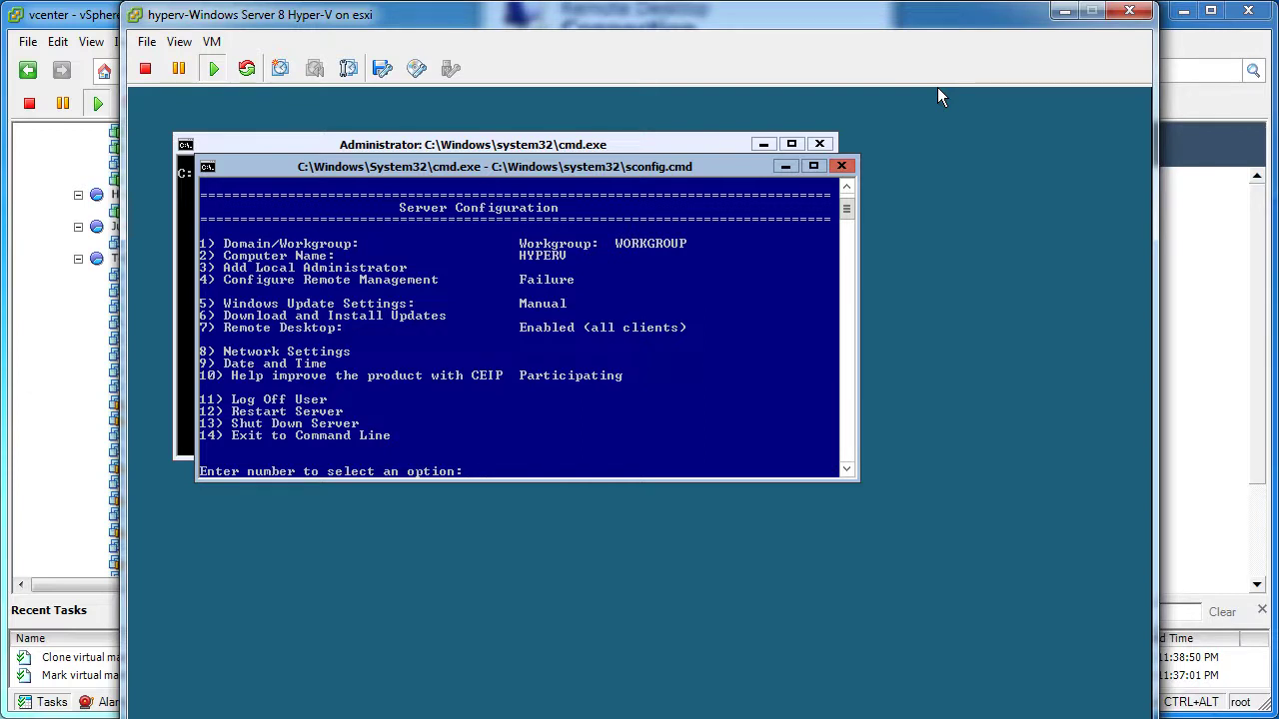
text(8)
key(Return)
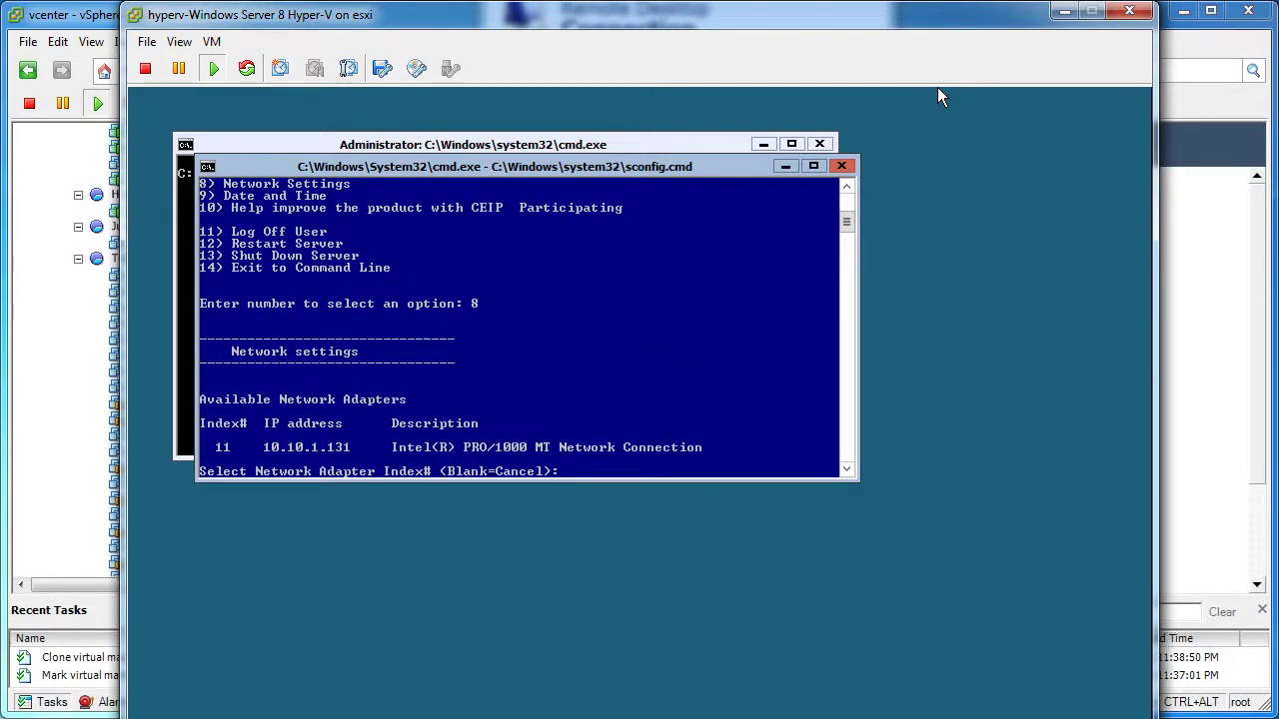
key(Return)
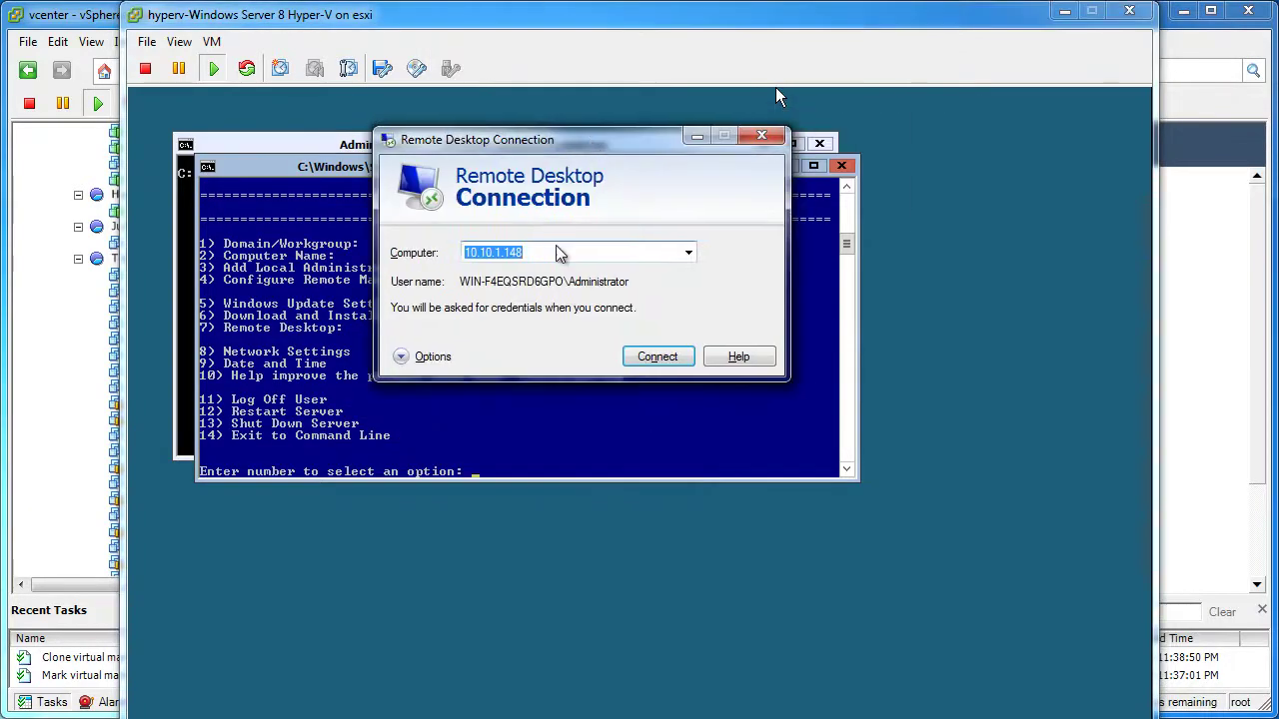
Connect to hyperv with the admin account, remembering credentials and permanently trusting its certificate
text(hyperv)
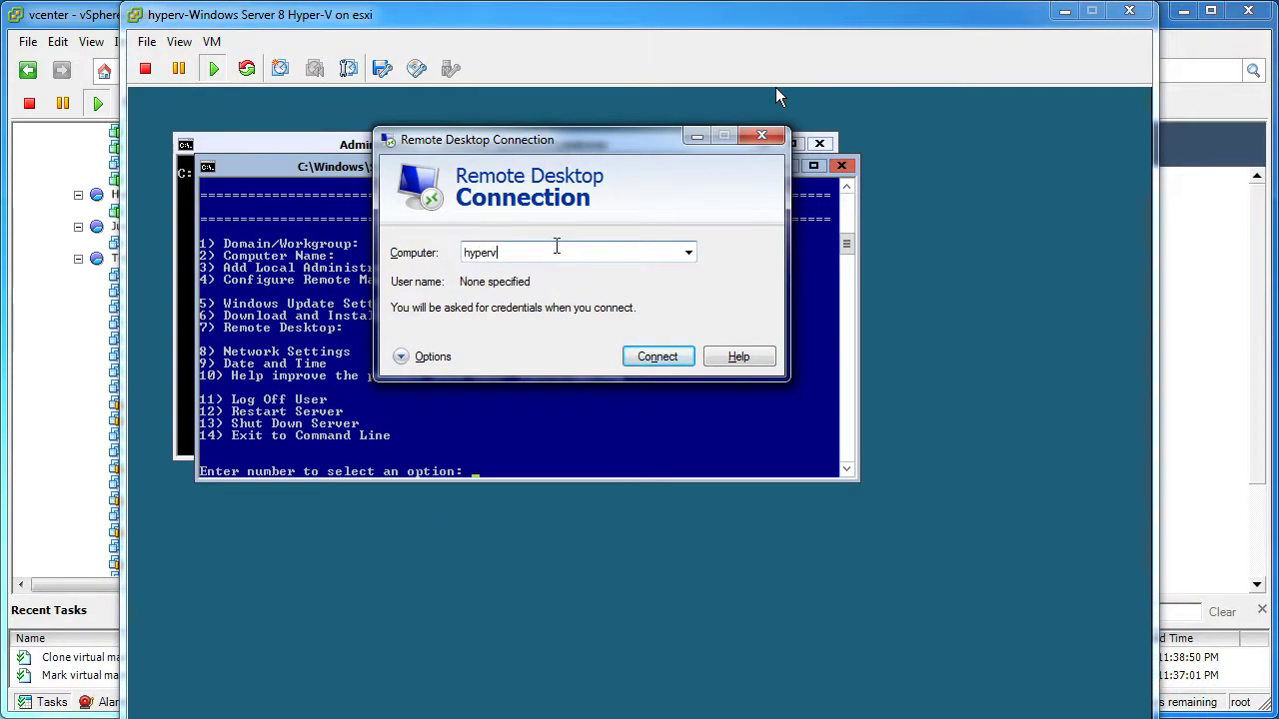
click(662, 358)
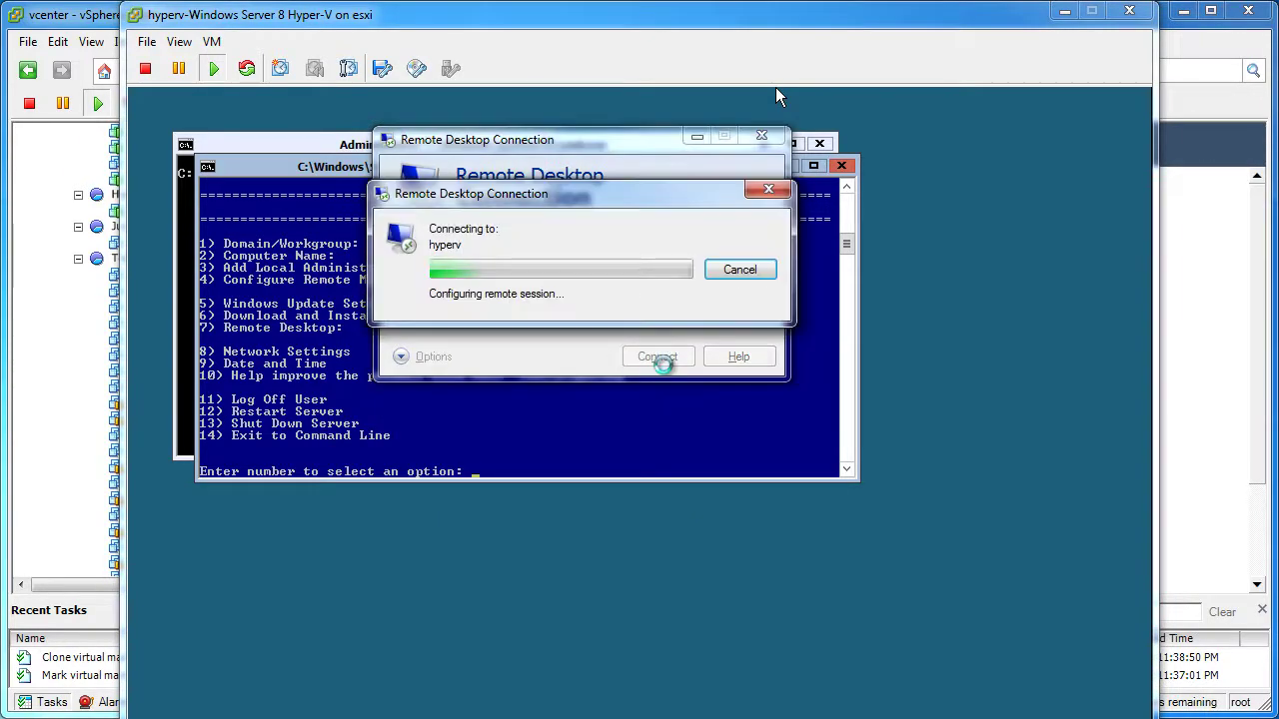
text(admin)
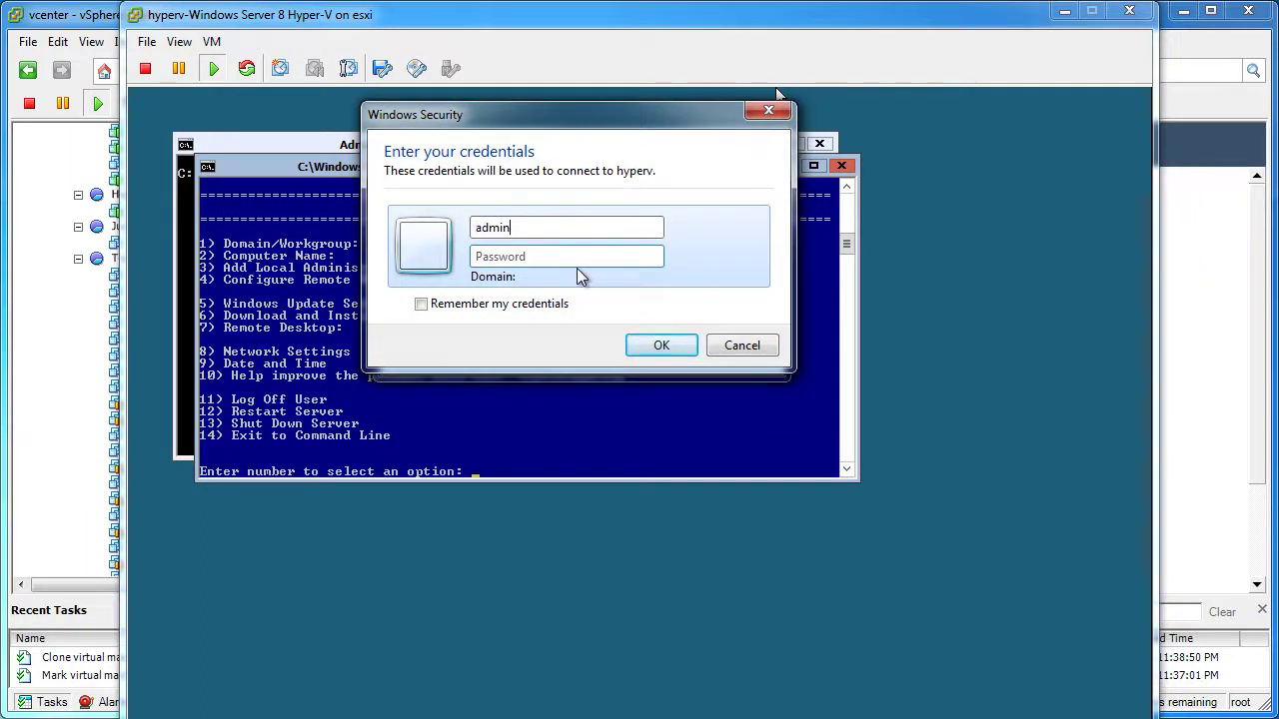
key(Tab)
text(•••••••••)
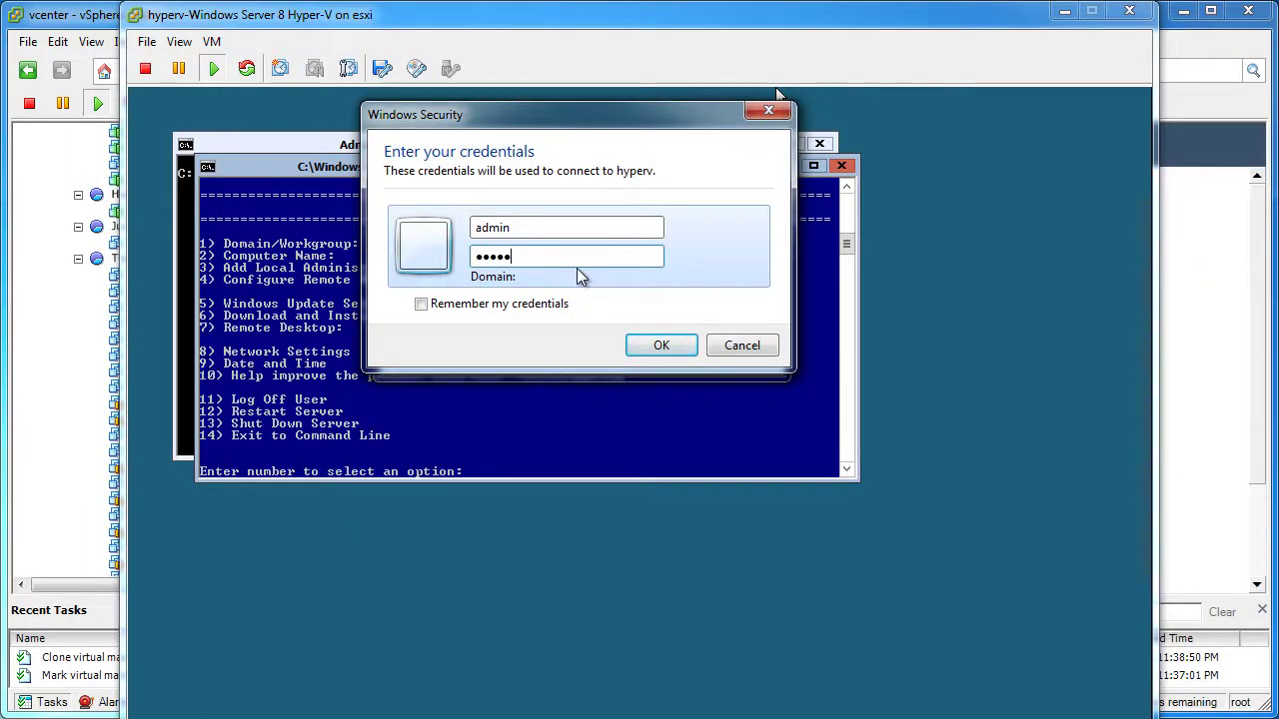
click(529, 303)
click(529, 302)
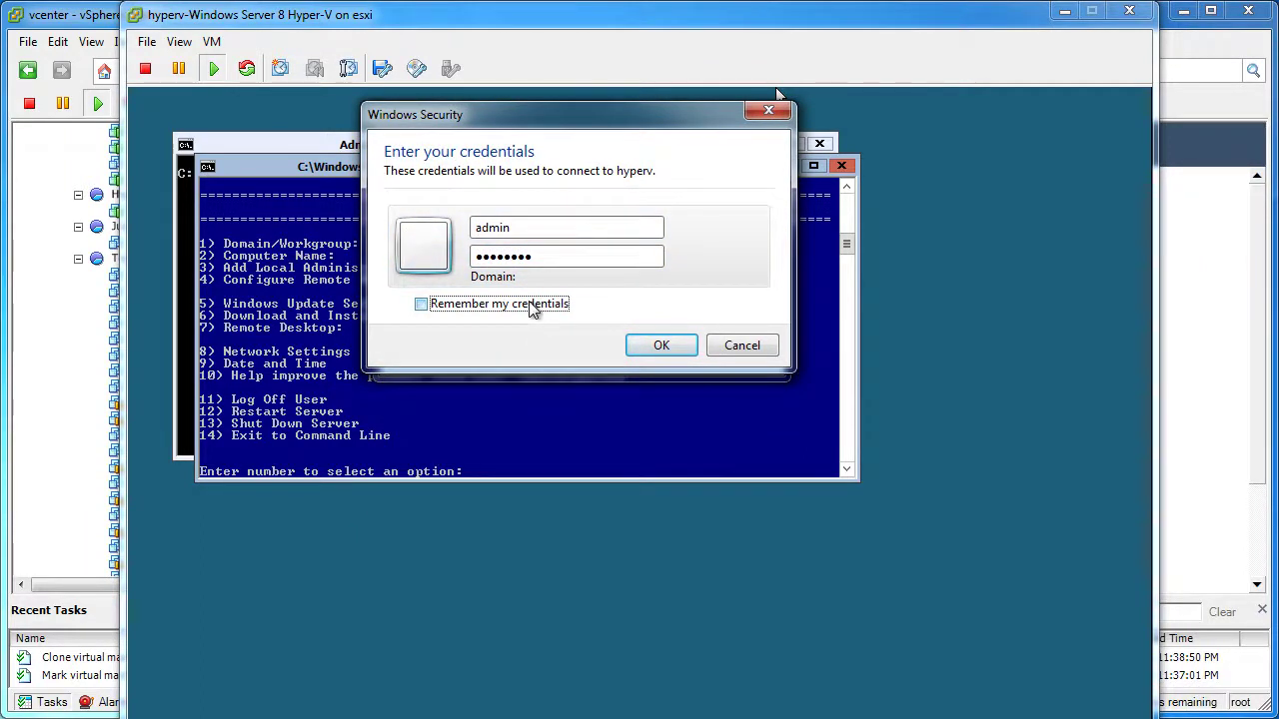
click(529, 303)
click(659, 342)
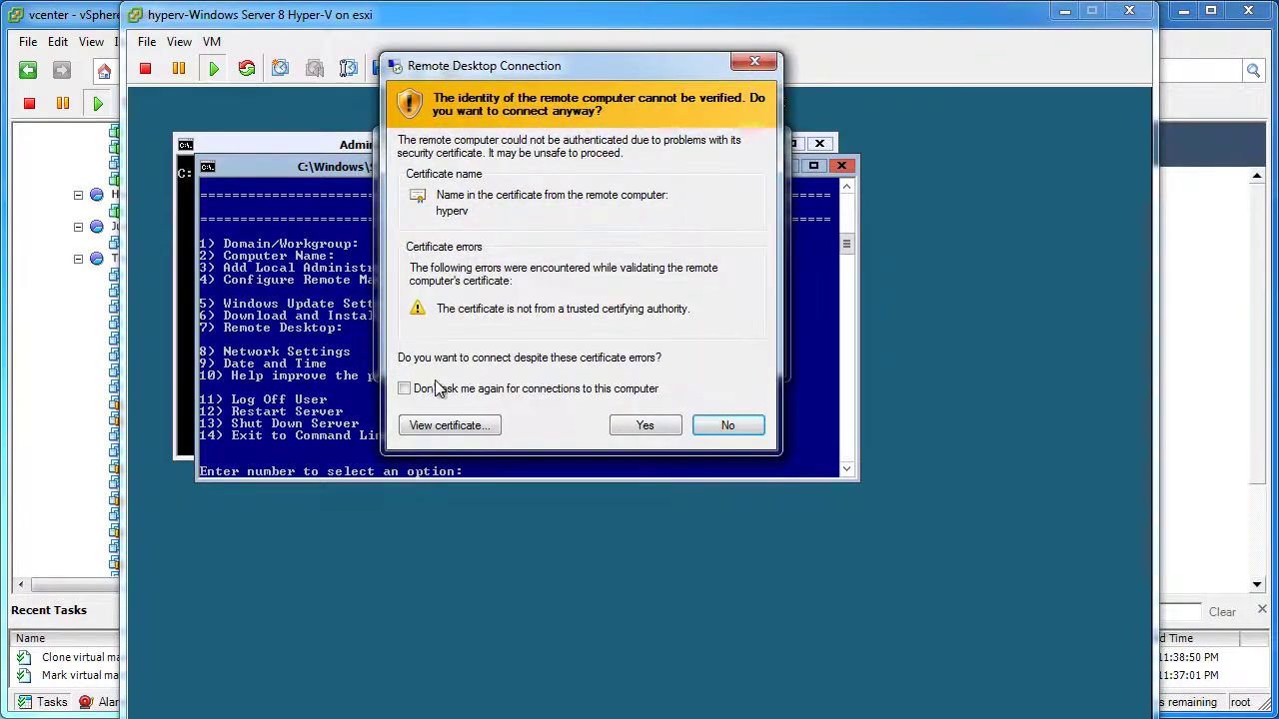
click(432, 387)
click(674, 437)
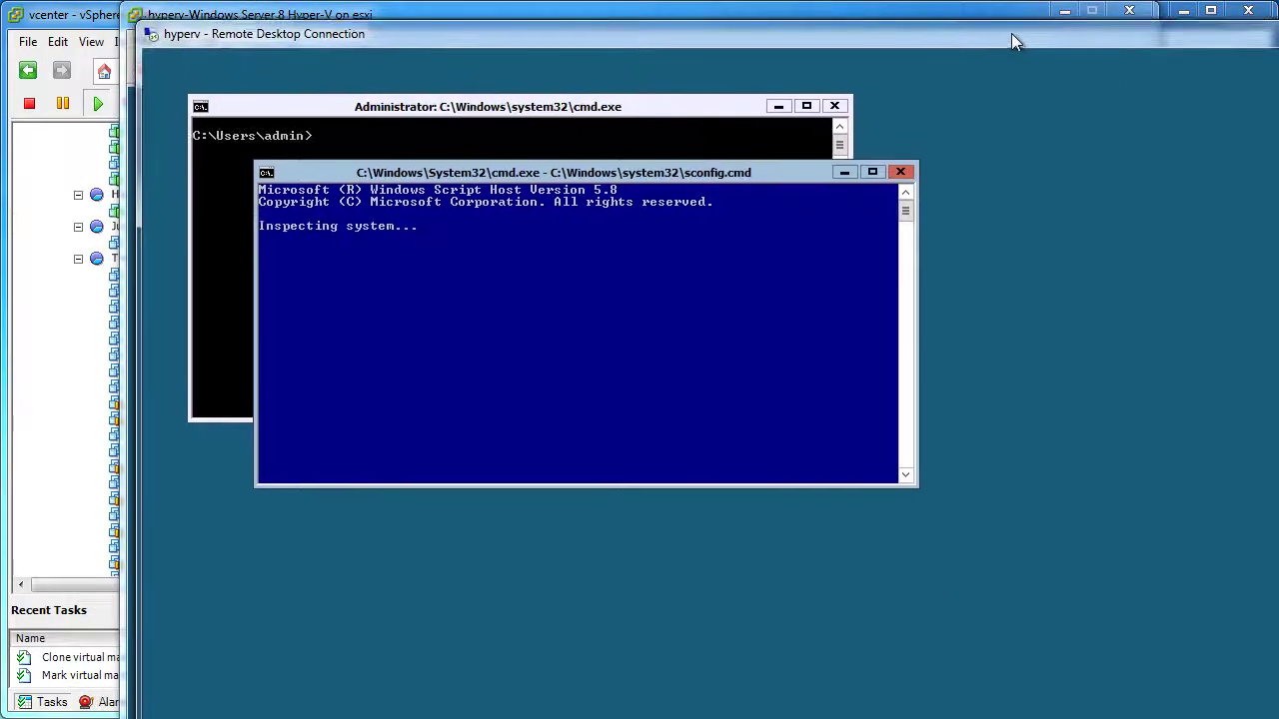
Reposition and resize the Remote Desktop window, then maximize it to fill the screen
drag(1012, 33, 1027, 312)
drag(876, 16, 815, 0)
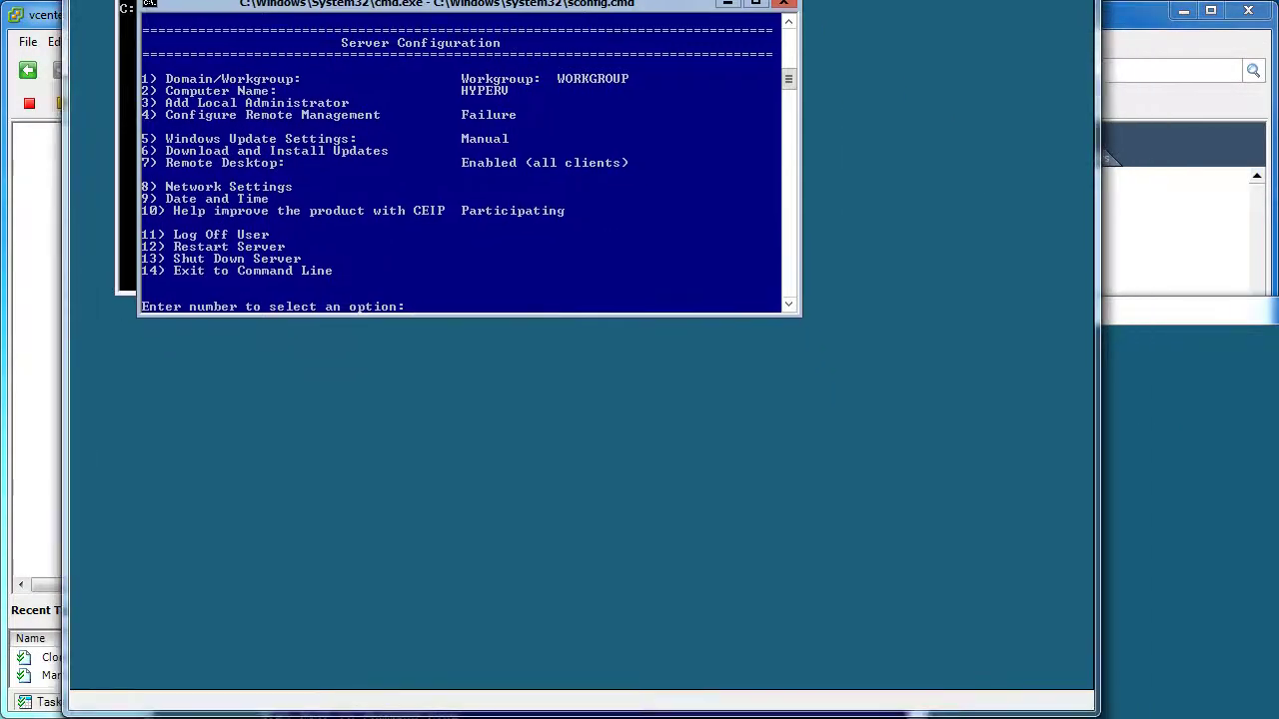
click(599, 330)
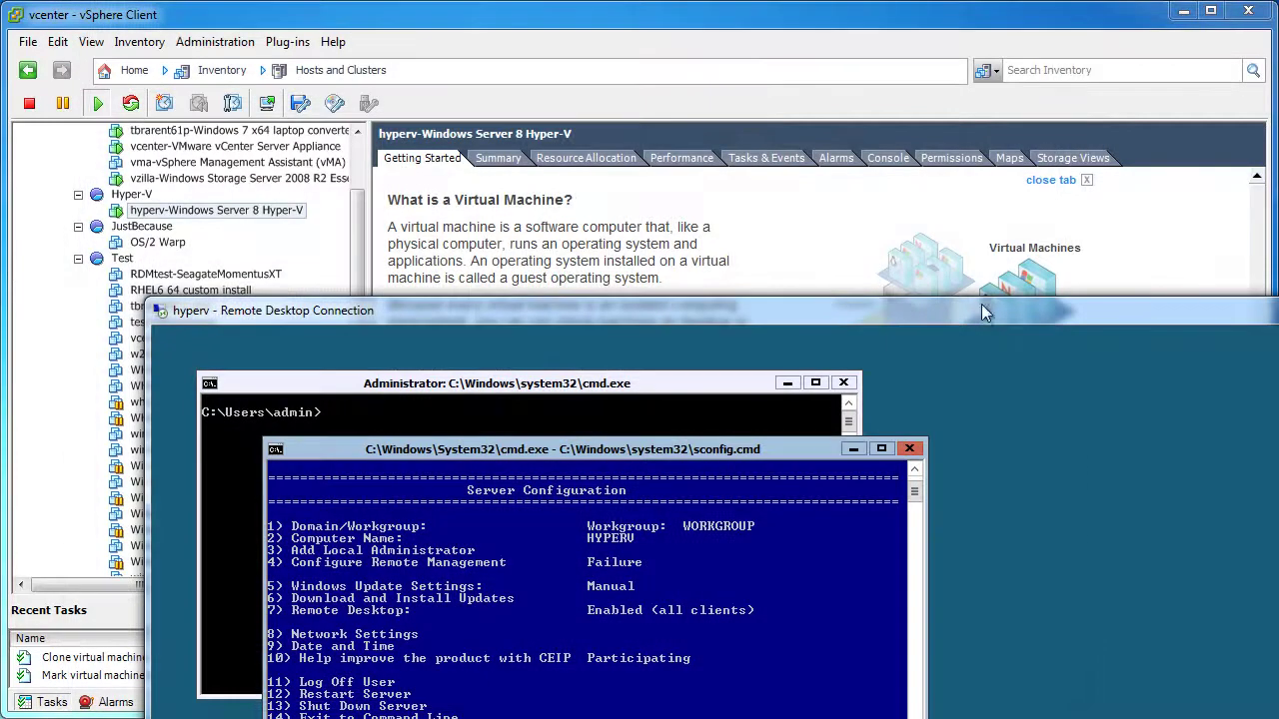
drag(981, 308, 775, 0)
drag(1209, 600, 1249, 632)
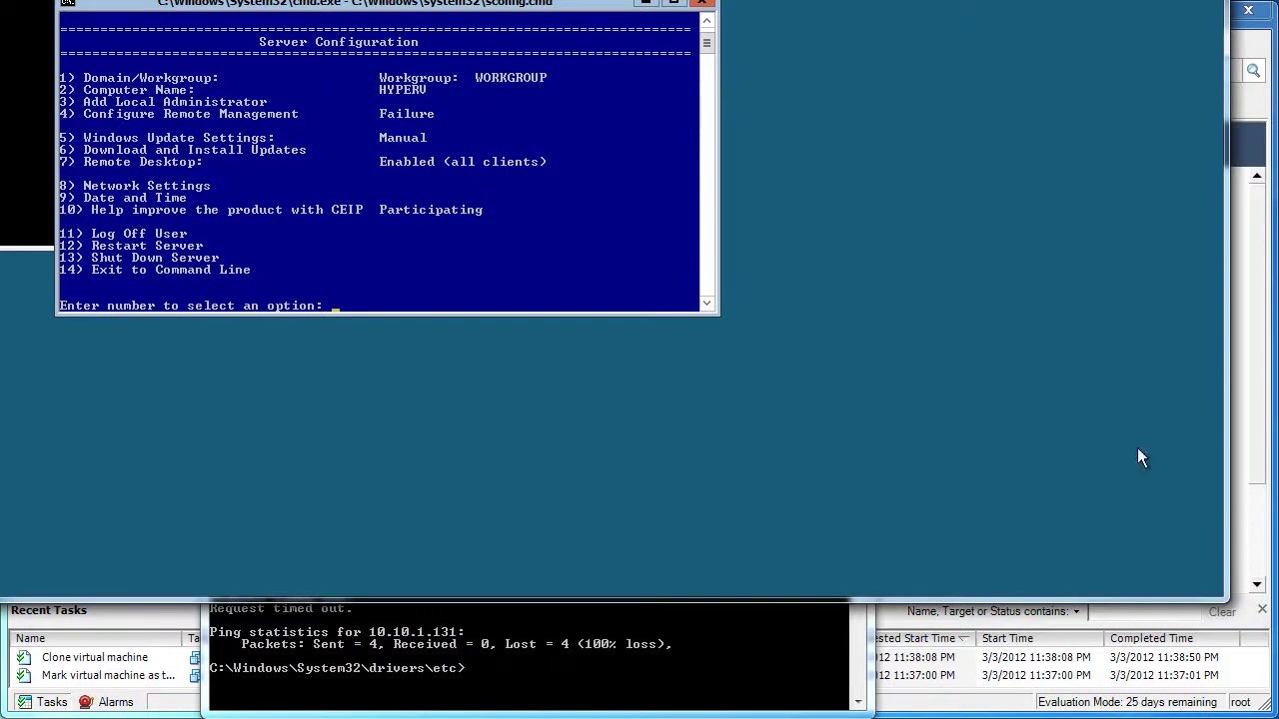
double_click(827, 0)
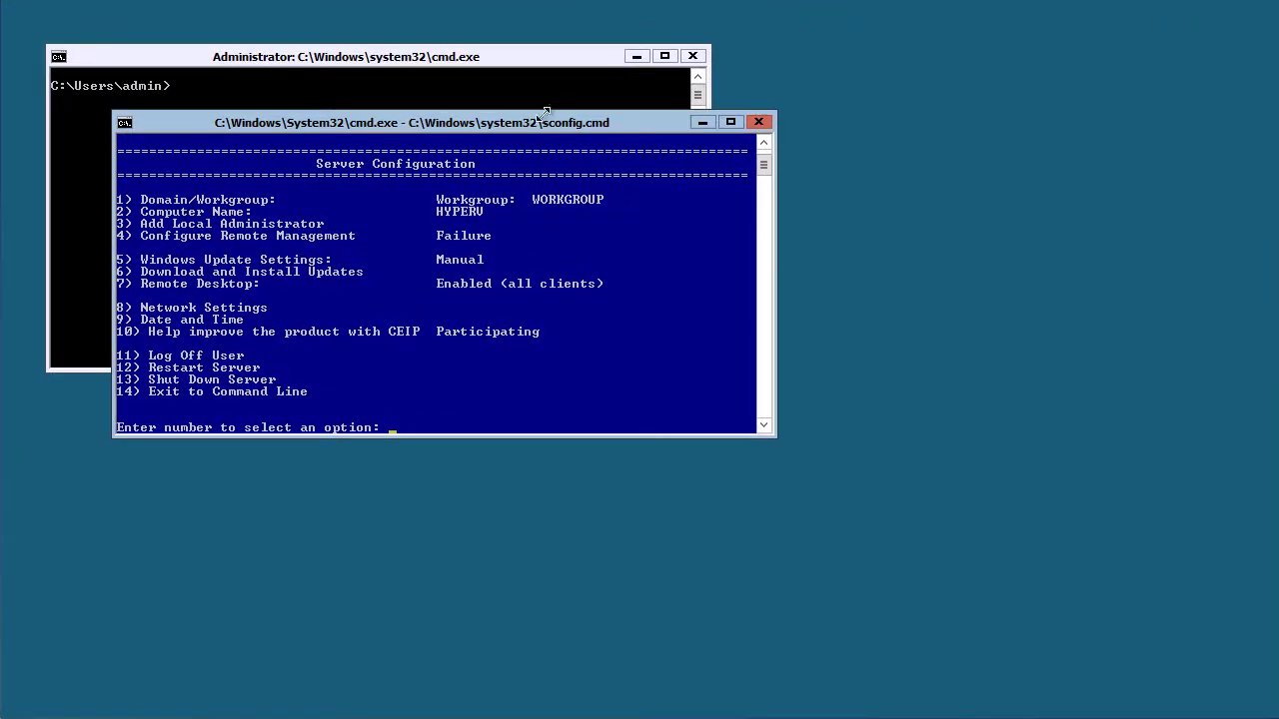
Run systeminfo in the administrator prompt and scroll to the IP address 10.10.1.131
drag(594, 123, 634, 208)
drag(568, 161, 901, 283)
click(457, 200)
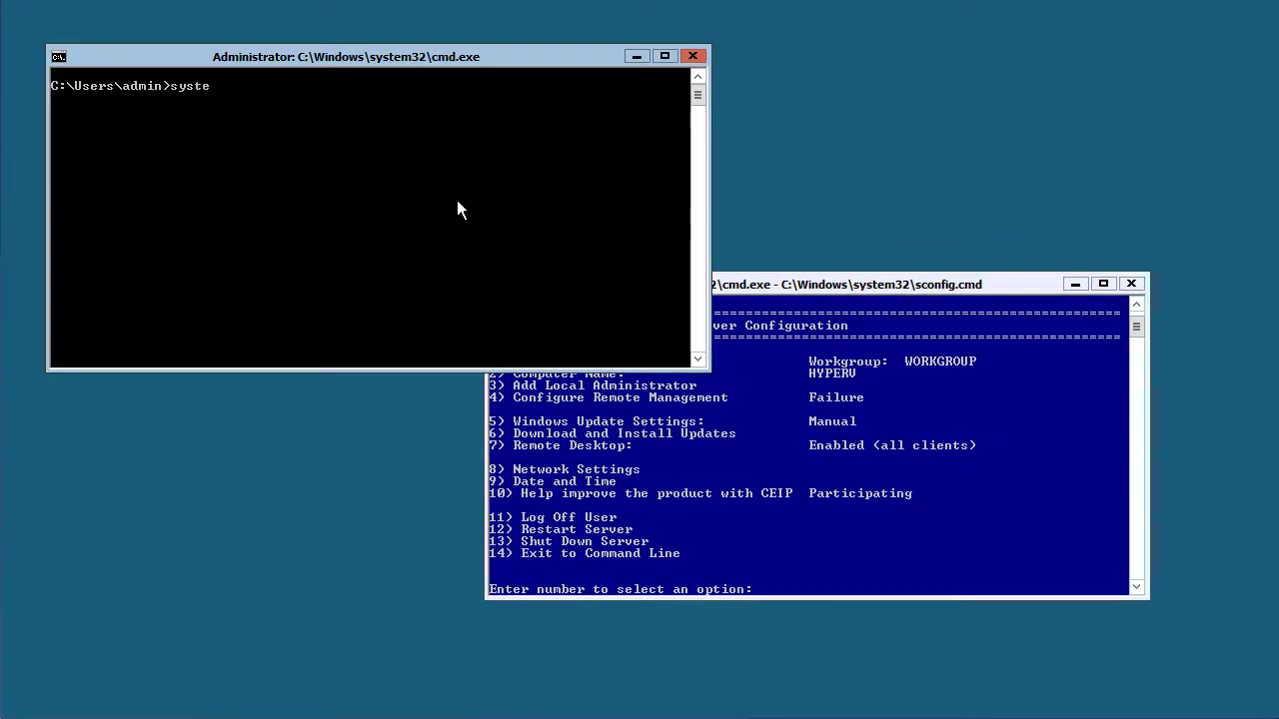
key(Return)
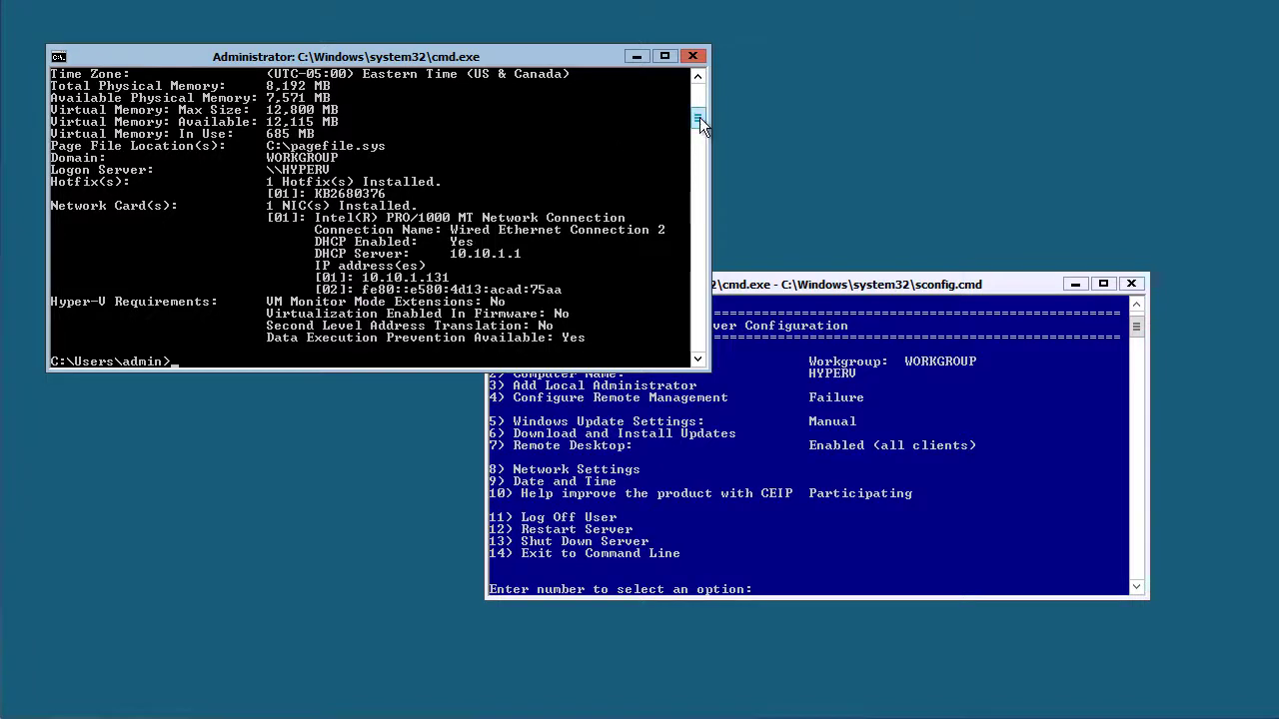
drag(699, 117, 695, 94)
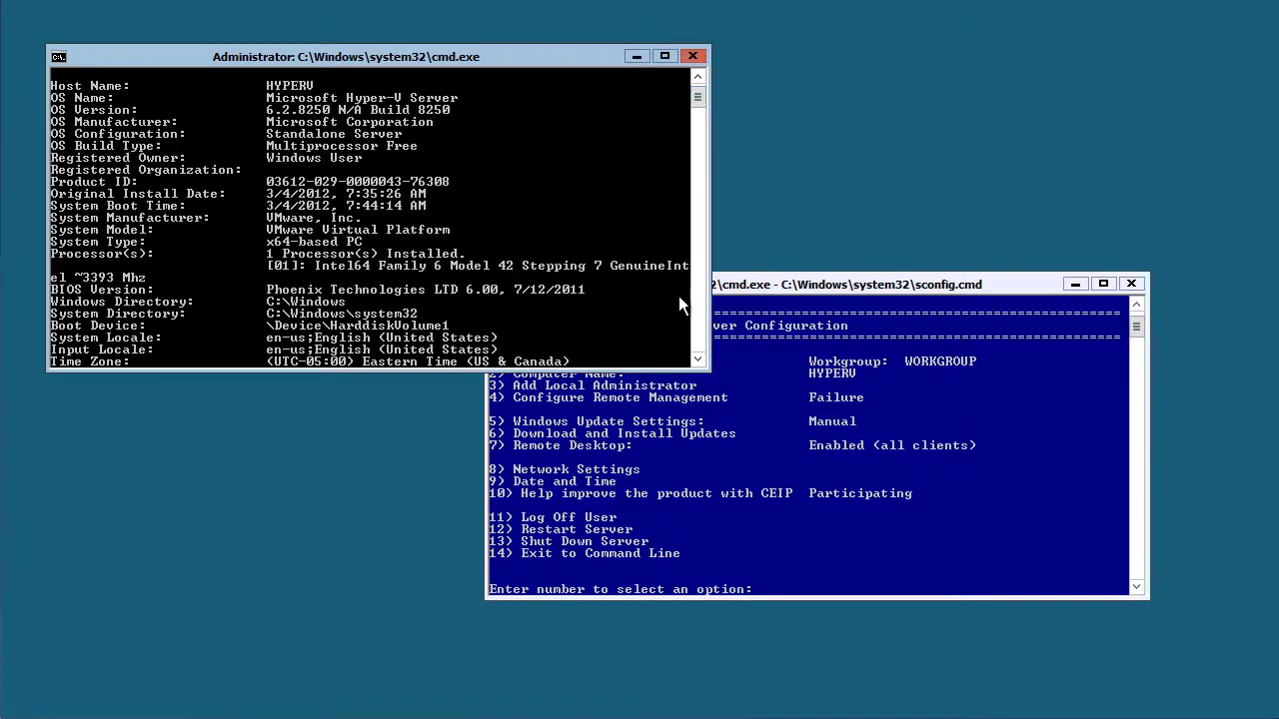
click(694, 284)
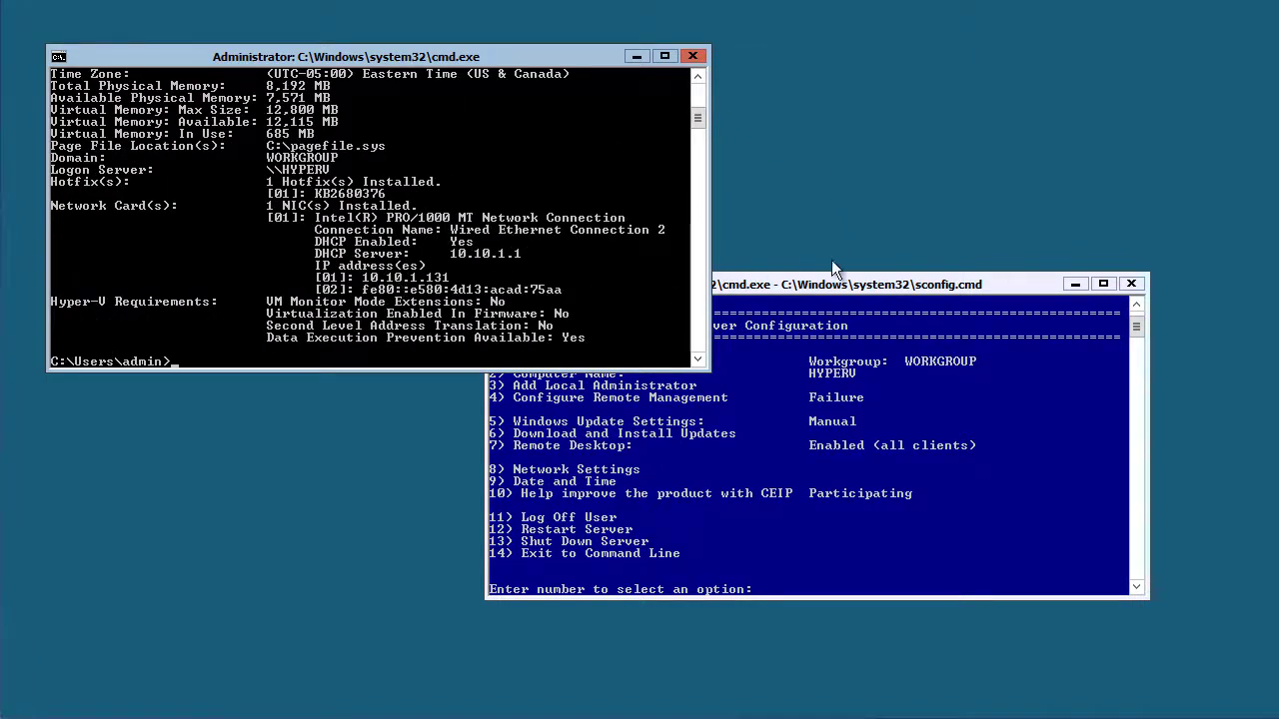
Minimize the Remote Desktop session to return to vSphere Client
drag(939, 275, 1092, 207)
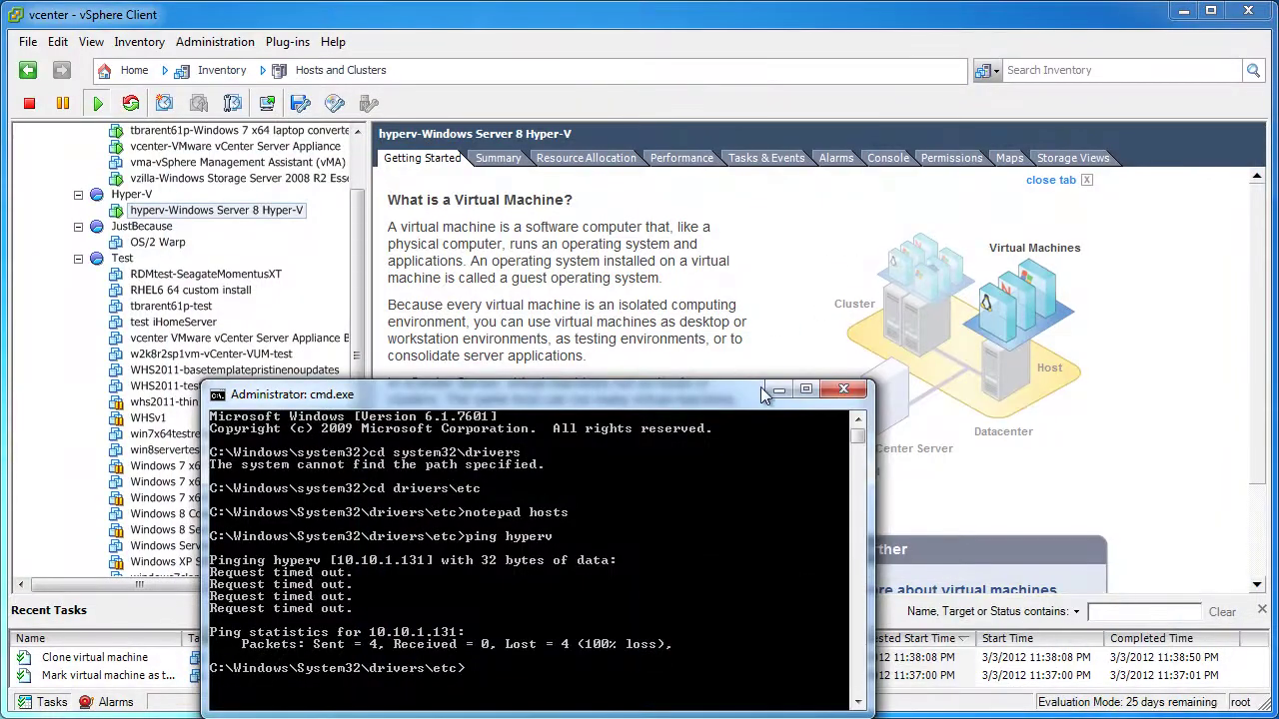
click(774, 393)
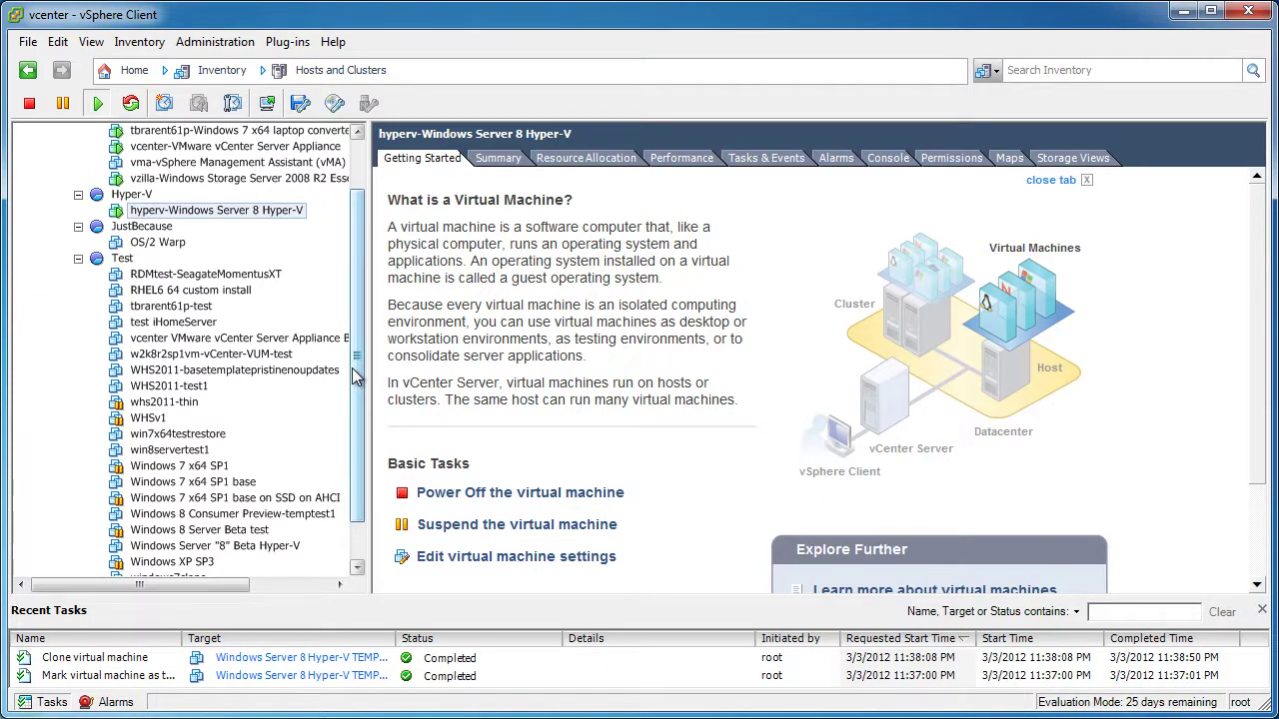
drag(357, 375, 366, 407)
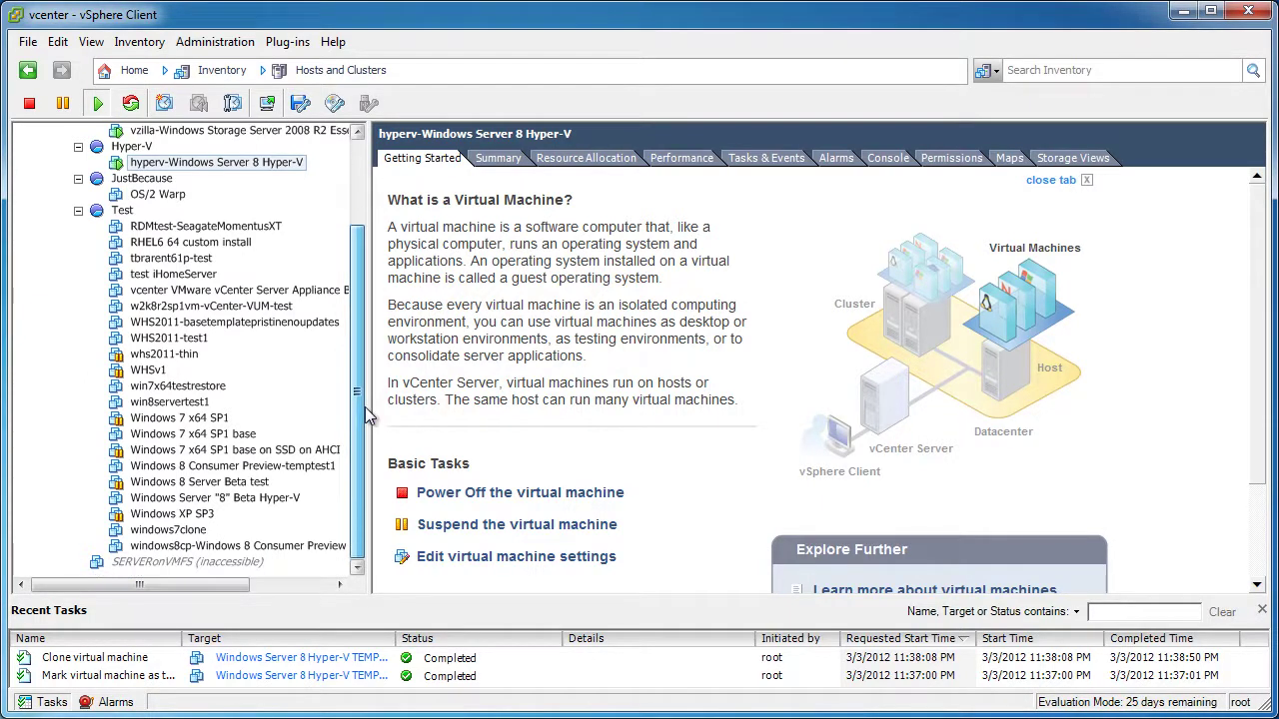
Move the windows8cp Windows 8 Consumer Preview VM into the Hyper-V pool
click(252, 546)
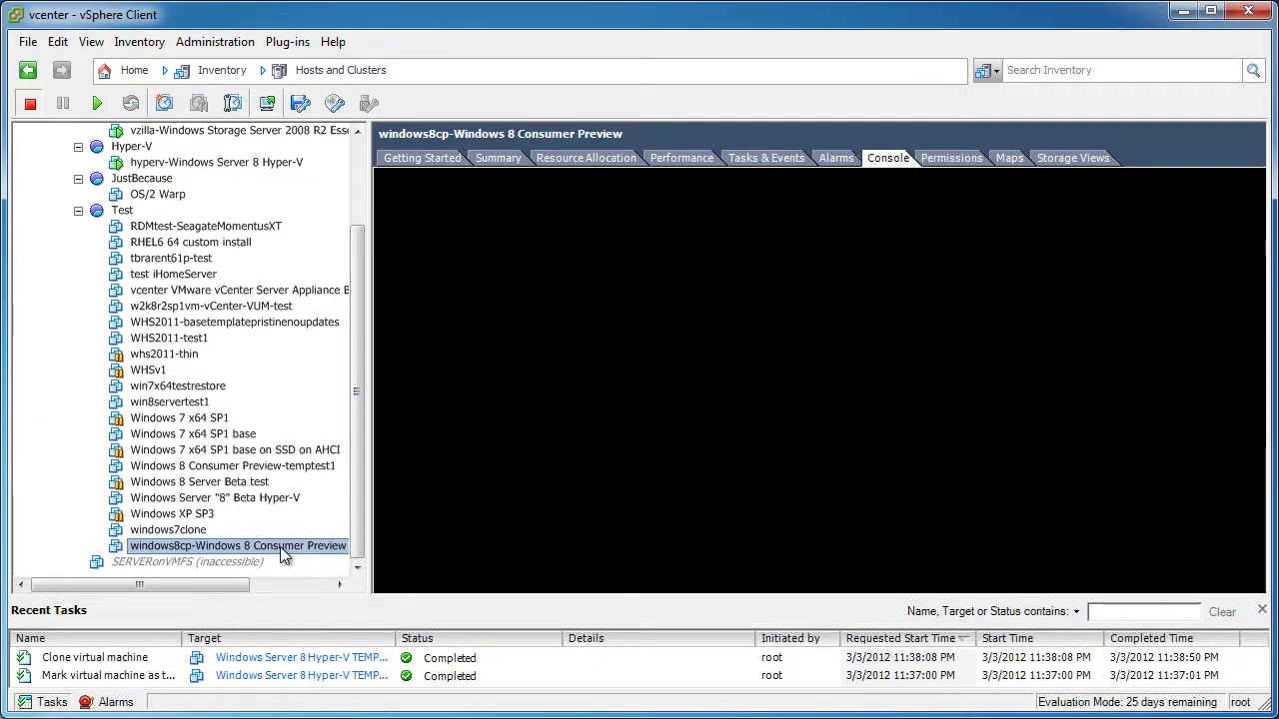
drag(279, 543, 143, 268)
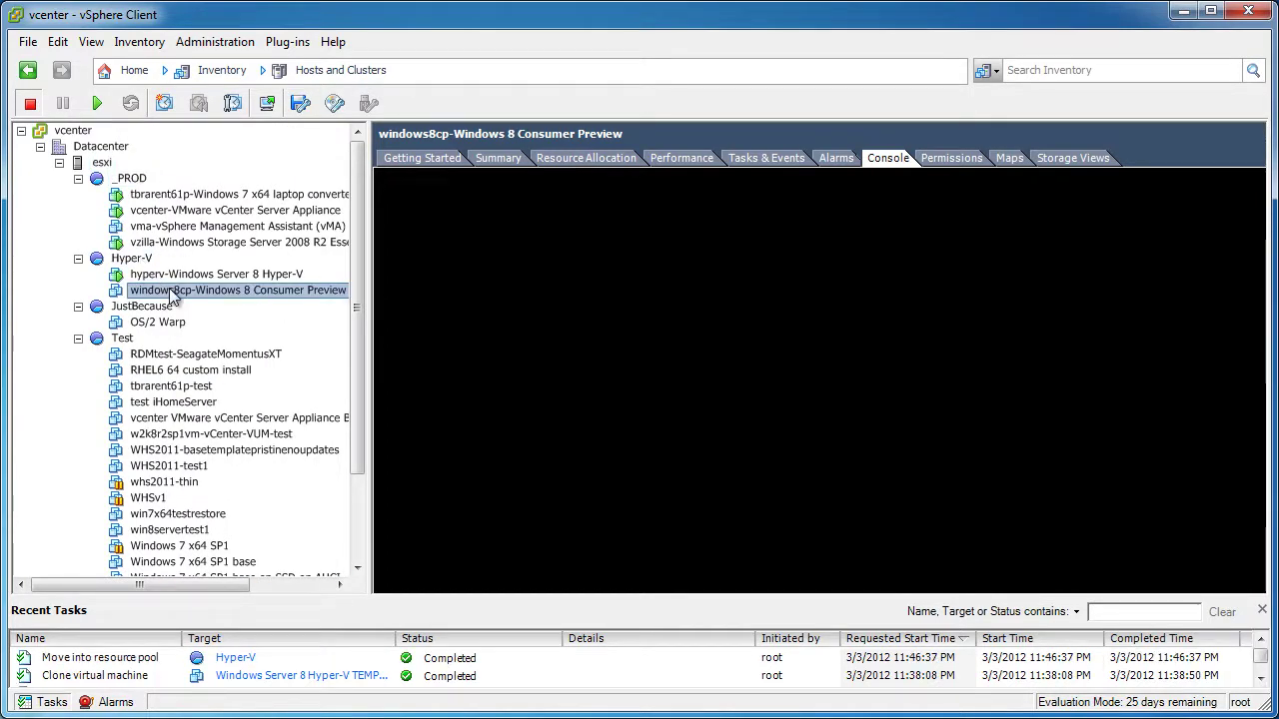
click(490, 160)
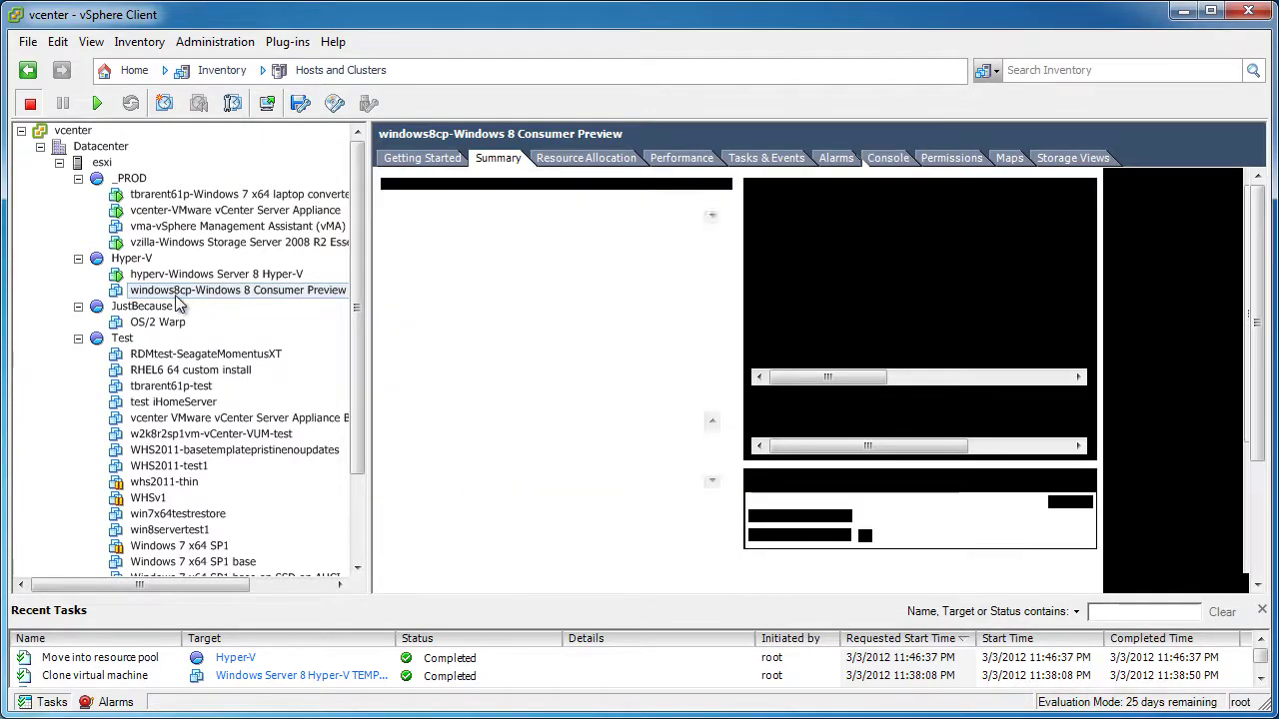
Open the windows8cp console and power the VM on
right_click(177, 291)
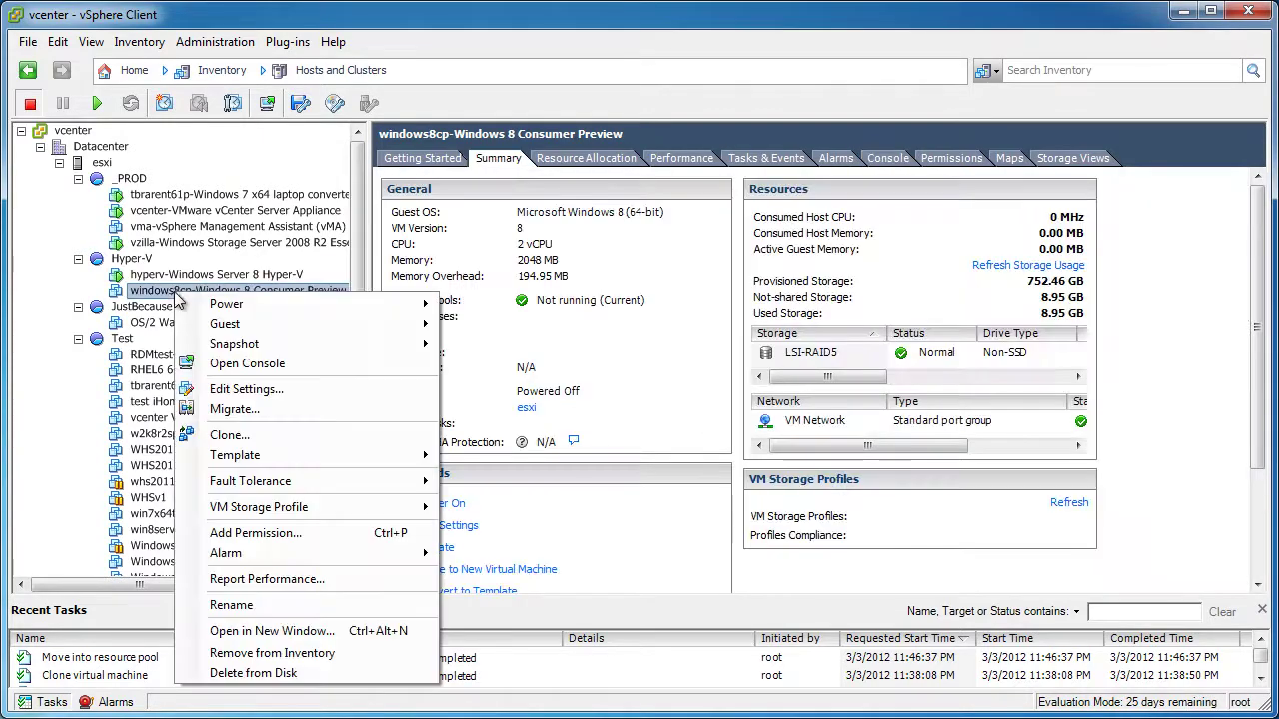
click(277, 365)
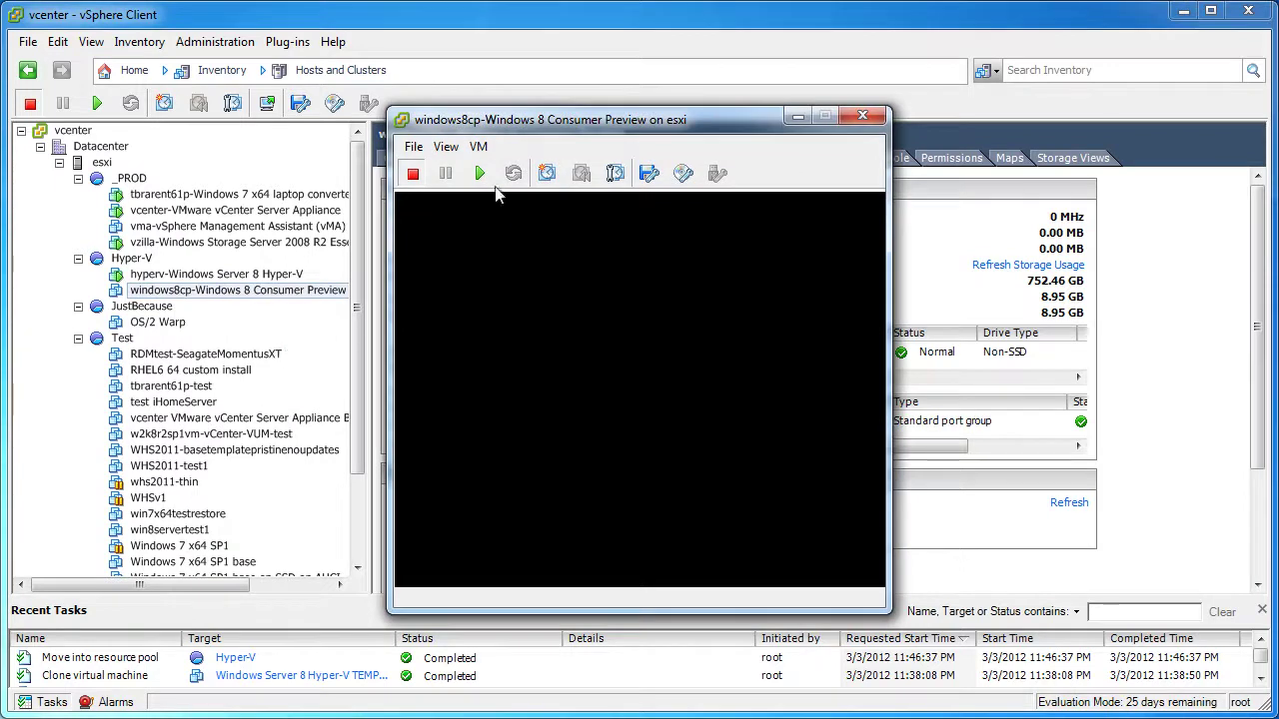
click(479, 174)
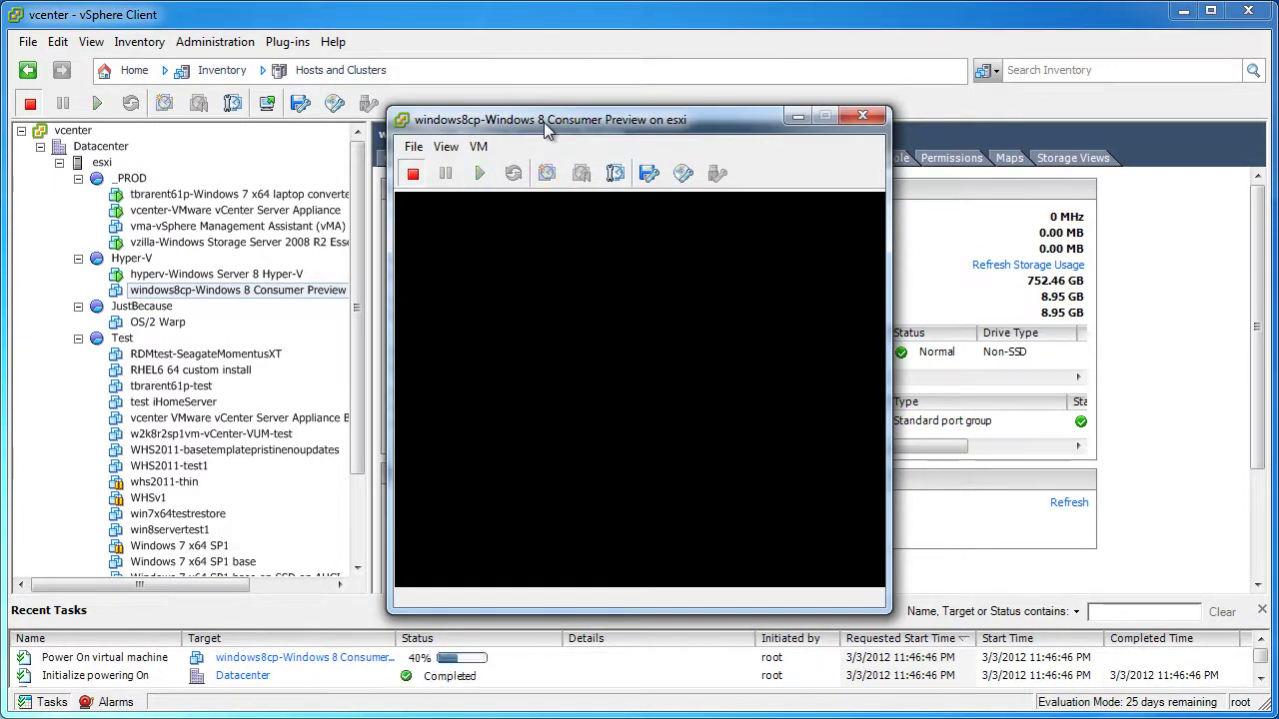
drag(549, 119, 263, 9)
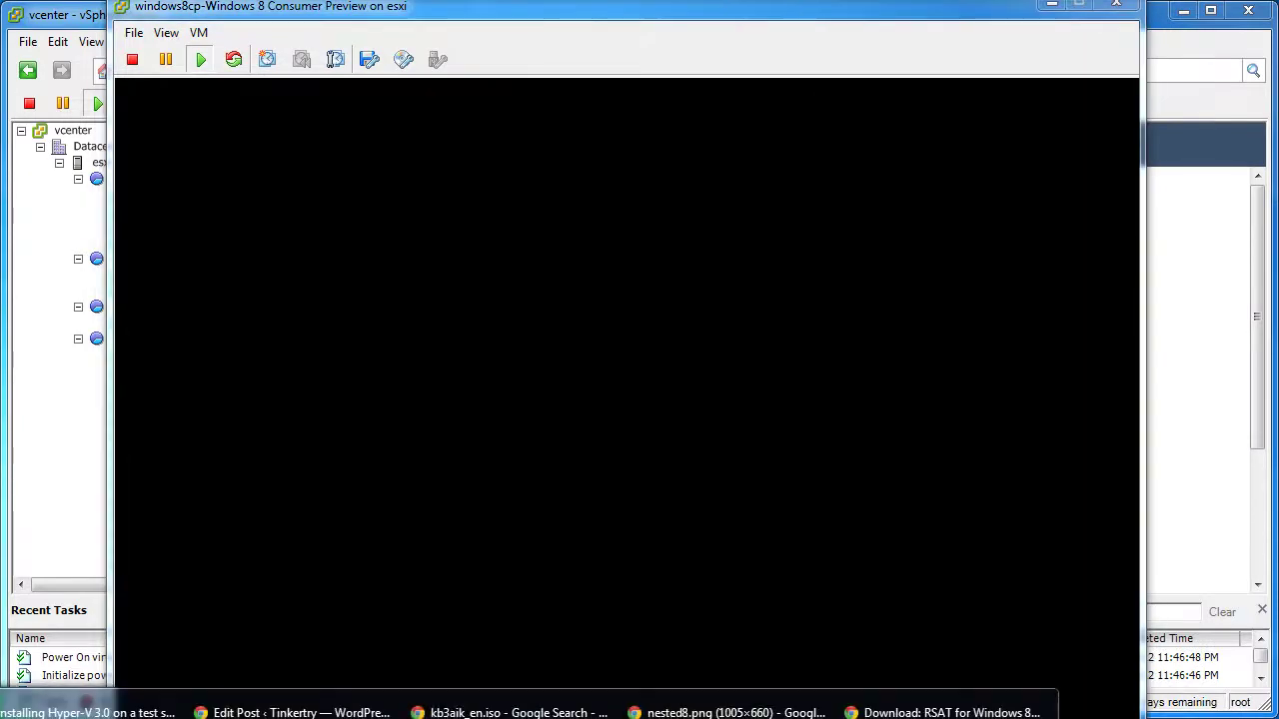
Copy the RSAT download page's web address from Chrome
click(944, 714)
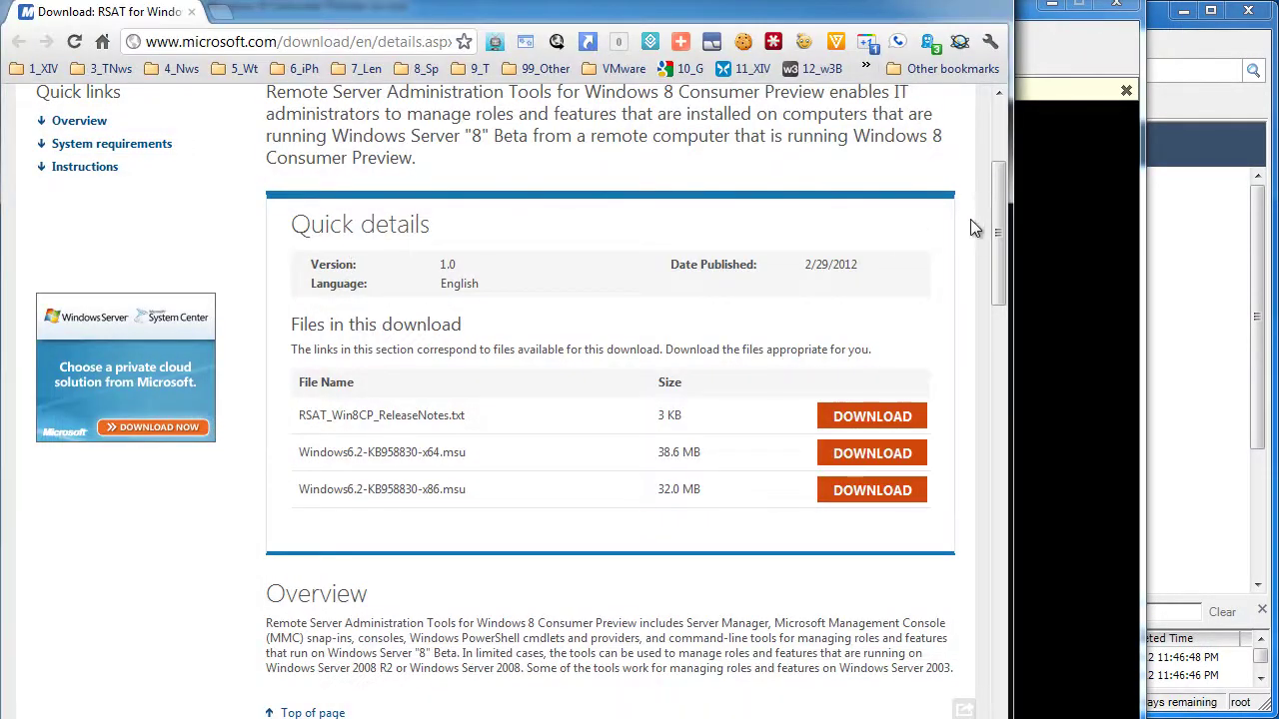
drag(997, 227, 994, 148)
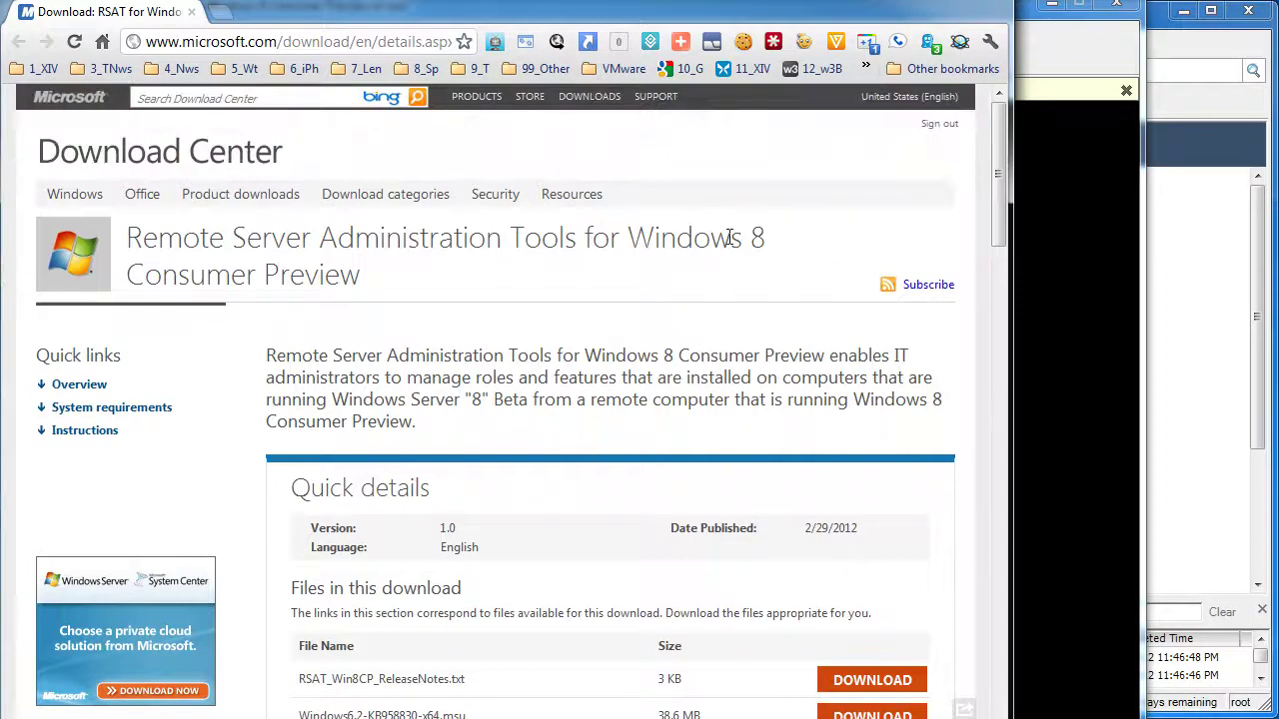
click(386, 42)
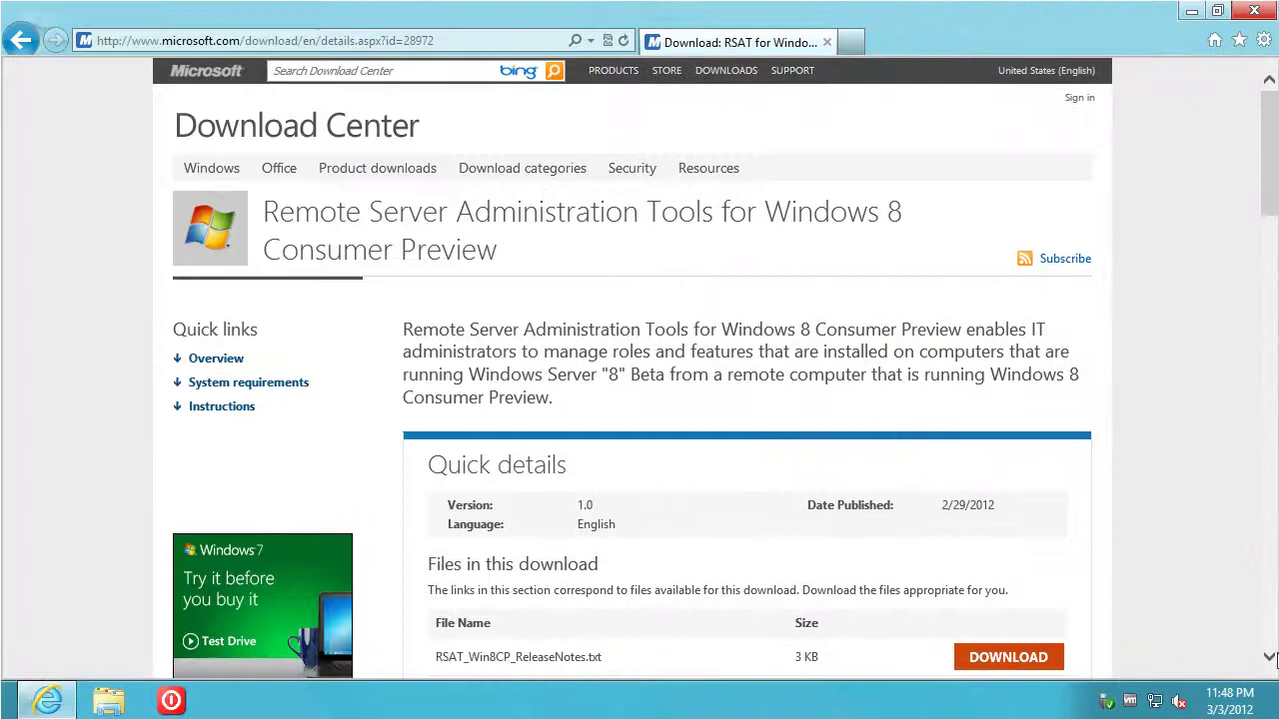
In the VM's browser, download and open Windows6.2-KB958830-x64.msu
scroll(1271, 660, down, 1)
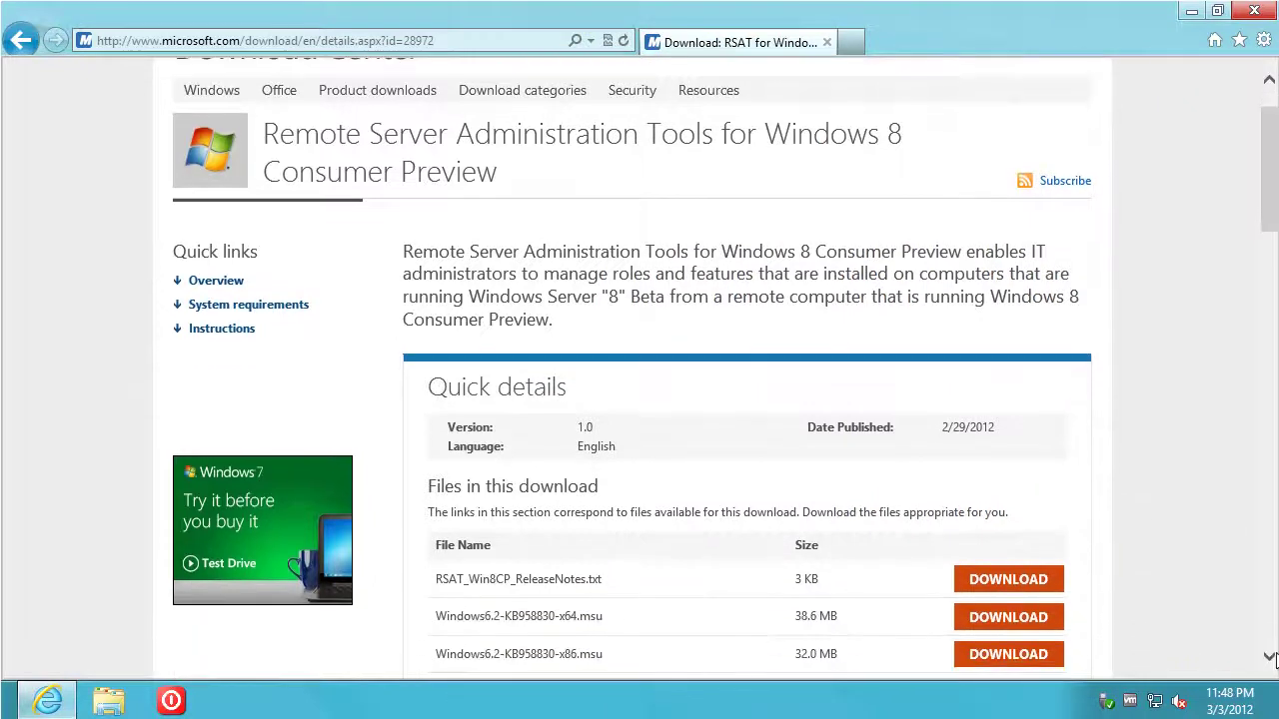
click(1028, 621)
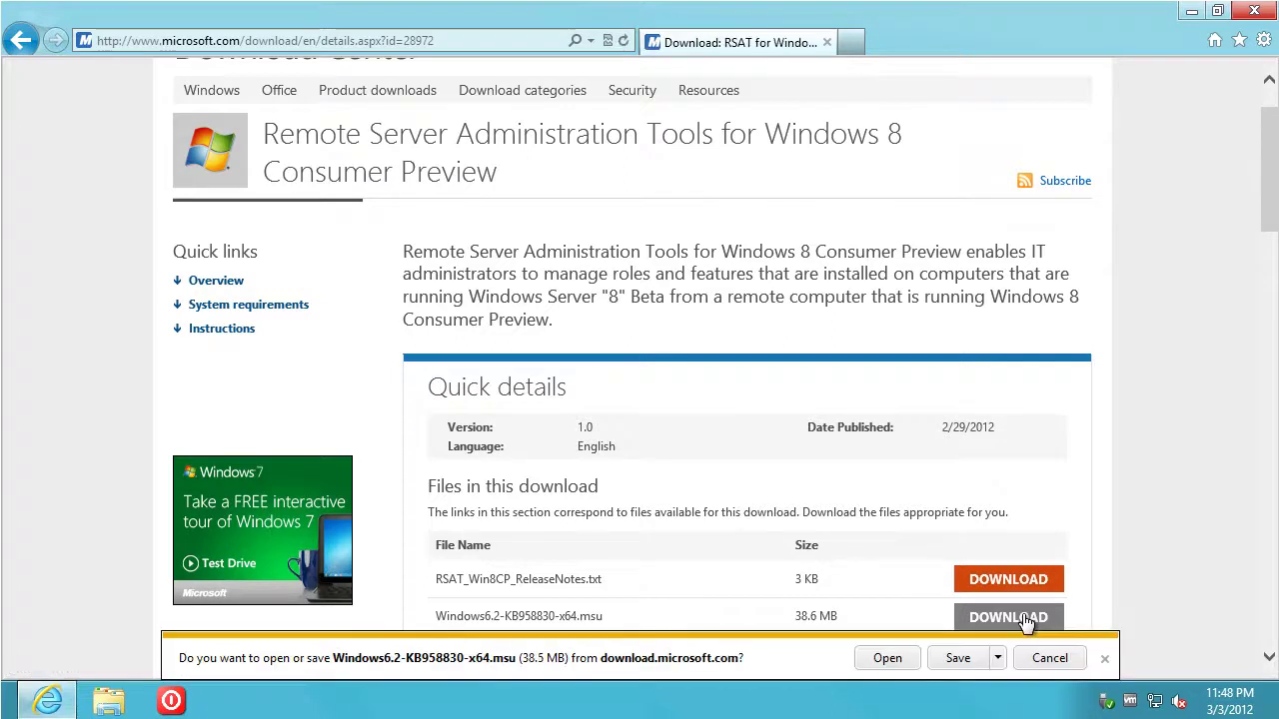
click(889, 658)
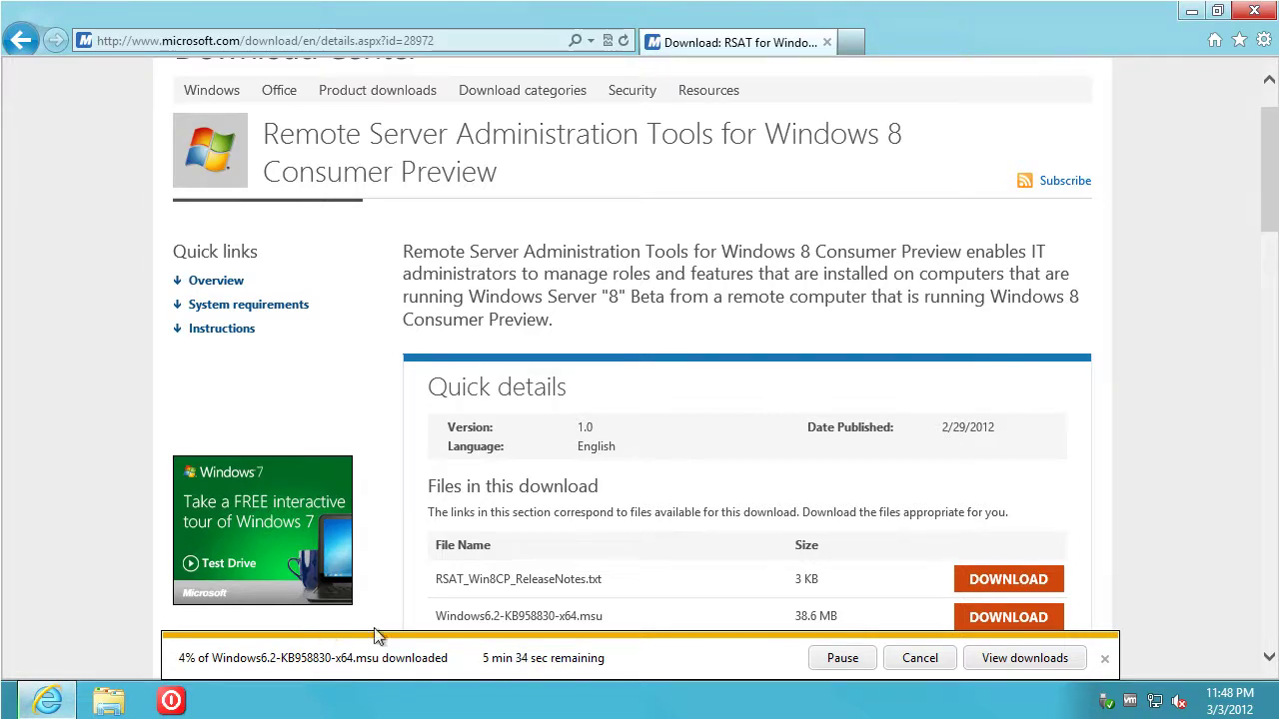
drag(1269, 664, 1271, 666)
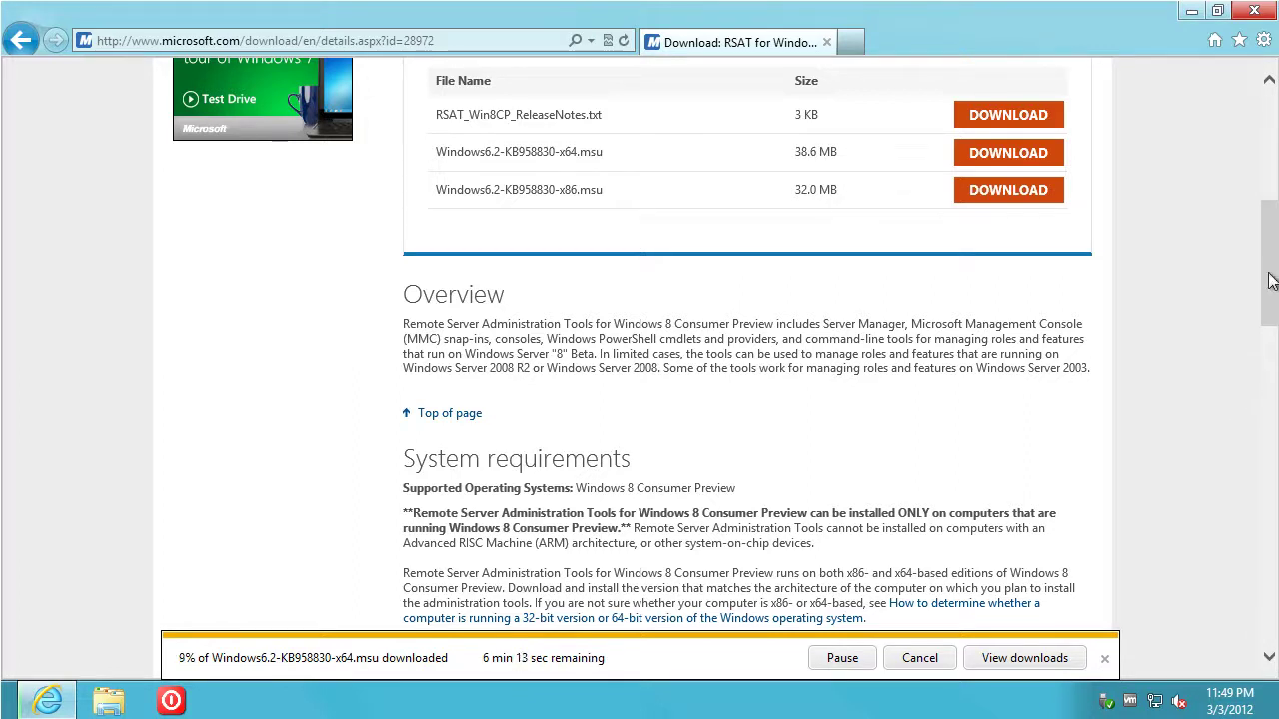
drag(1271, 280, 1247, 333)
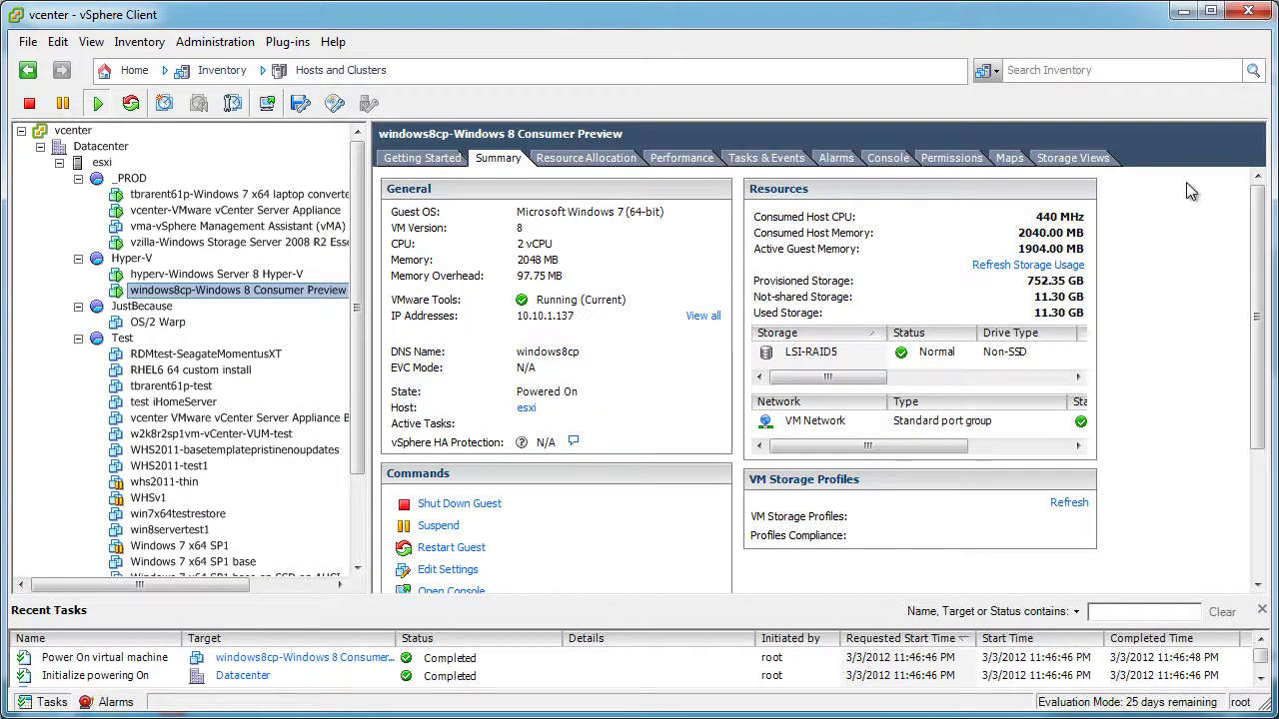
click(1184, 11)
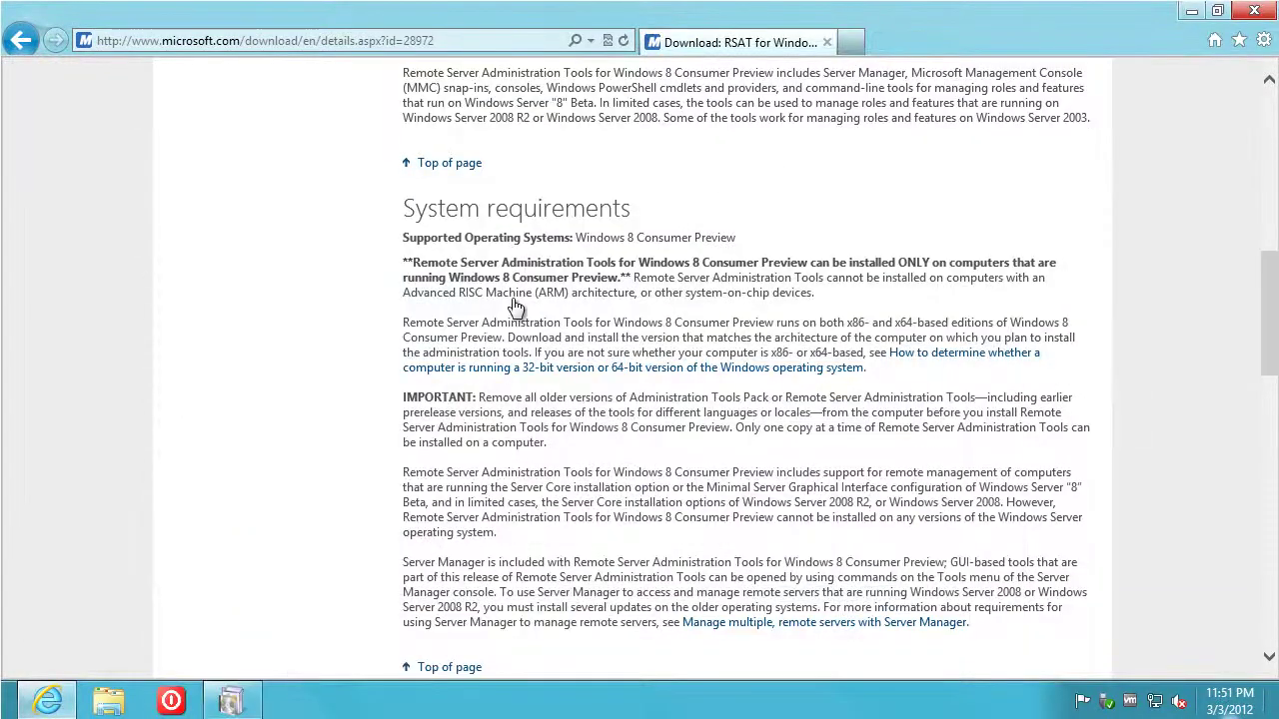
Install update KB958830, accept its license terms, and close the installer when complete
click(1190, 12)
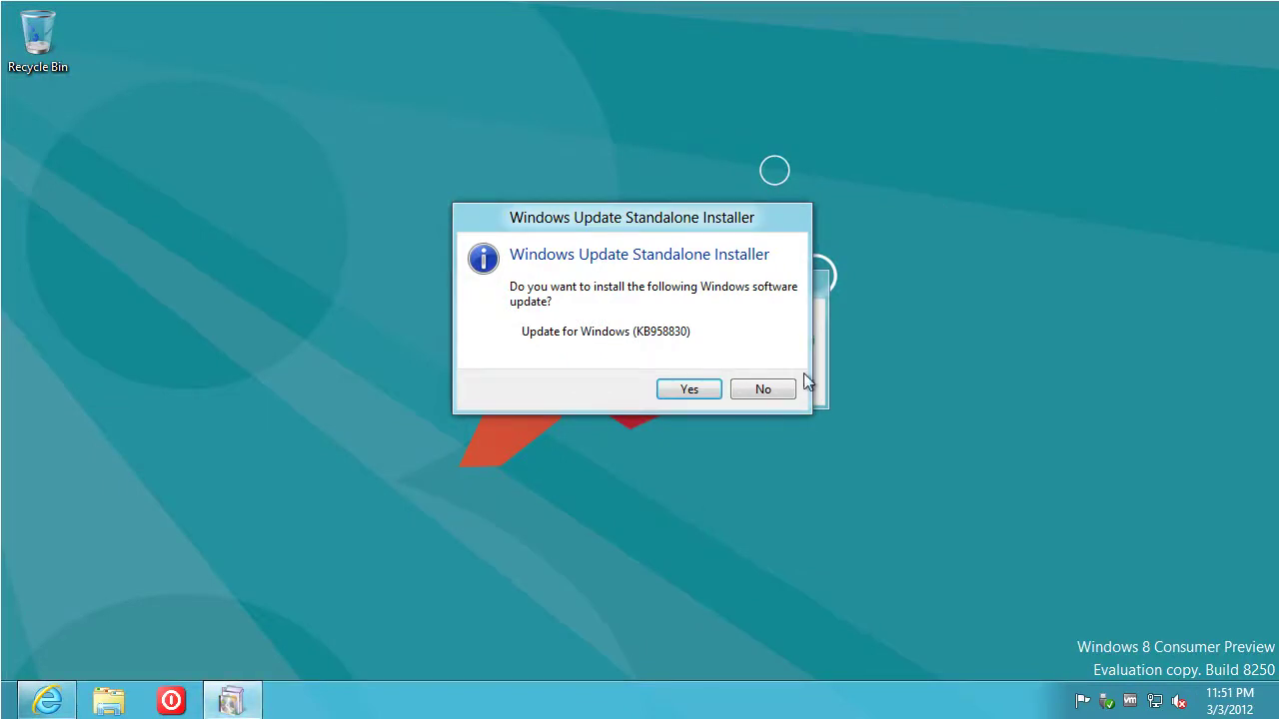
click(690, 390)
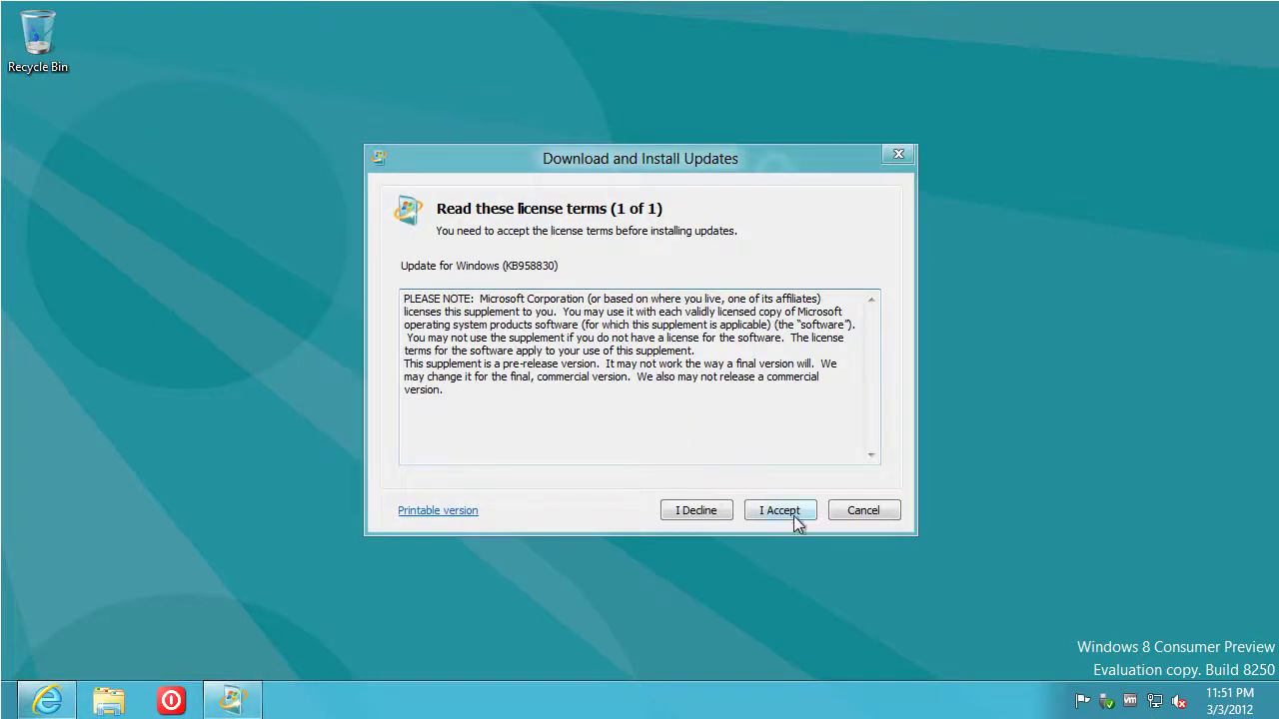
click(781, 511)
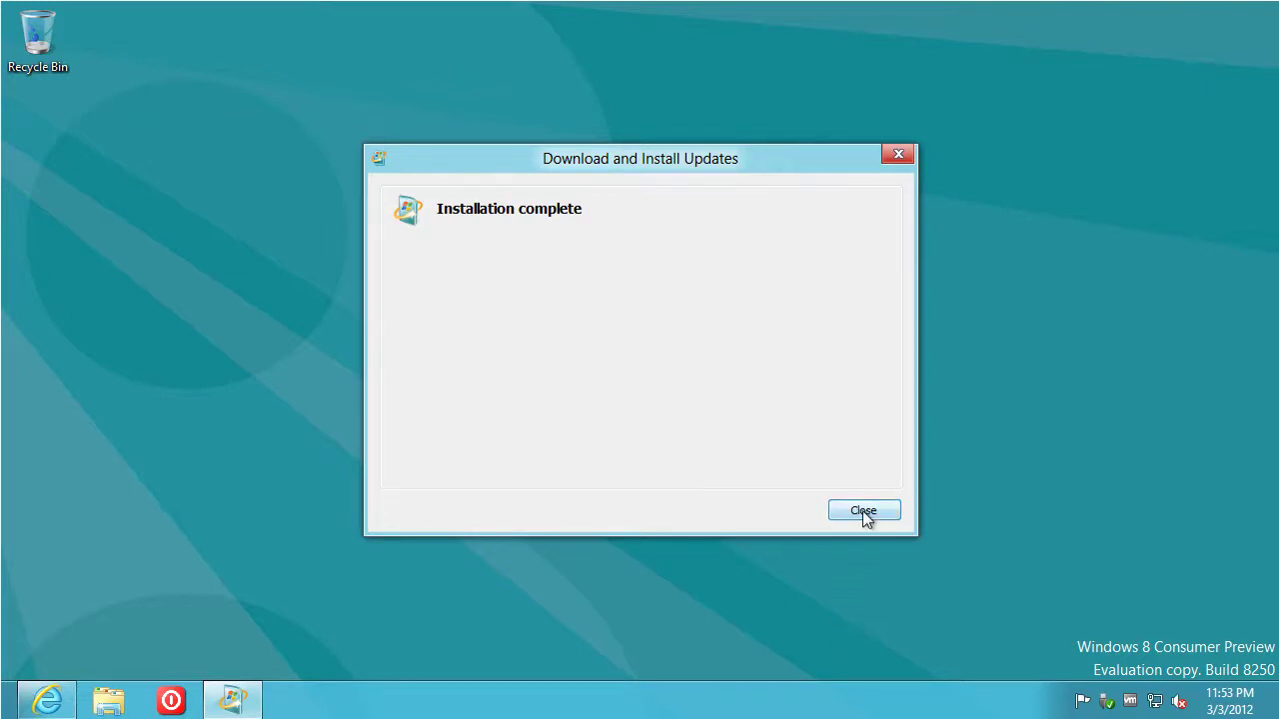
click(862, 511)
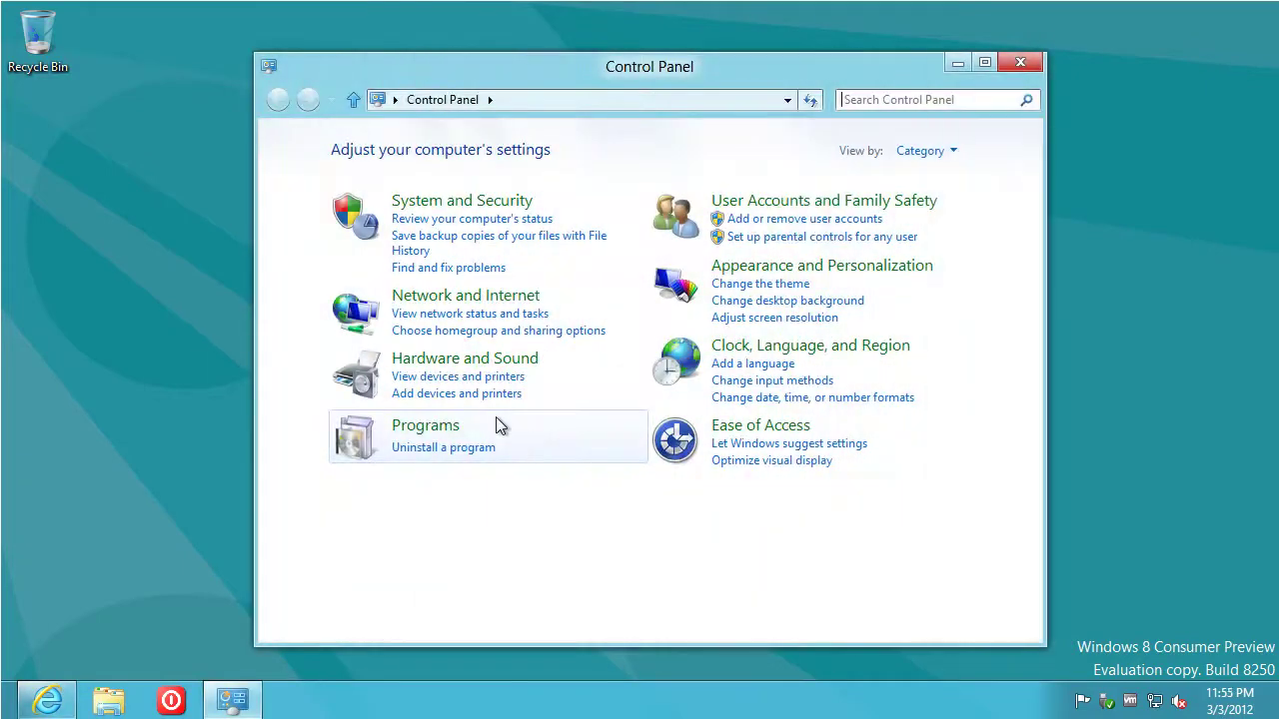
Enable Hyper-V Management Tools with GUI tools and PowerShell module in Windows Features, then close Programs
click(427, 424)
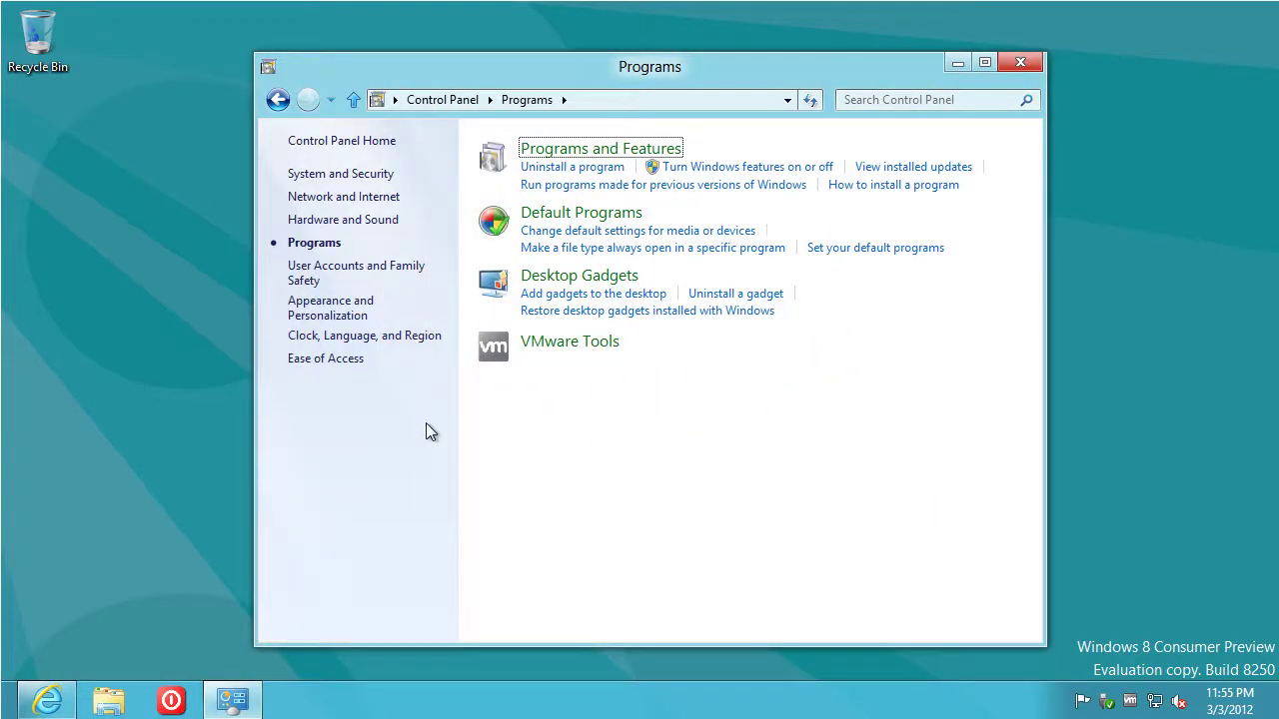
click(753, 167)
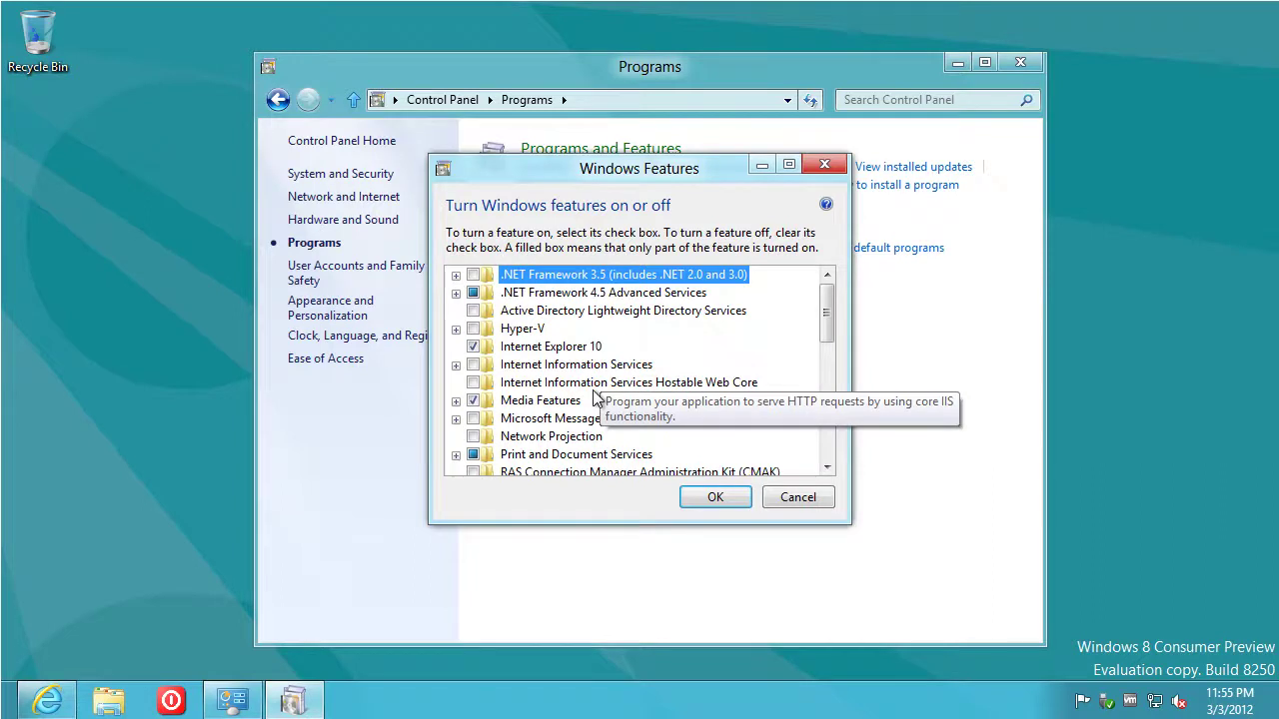
click(455, 330)
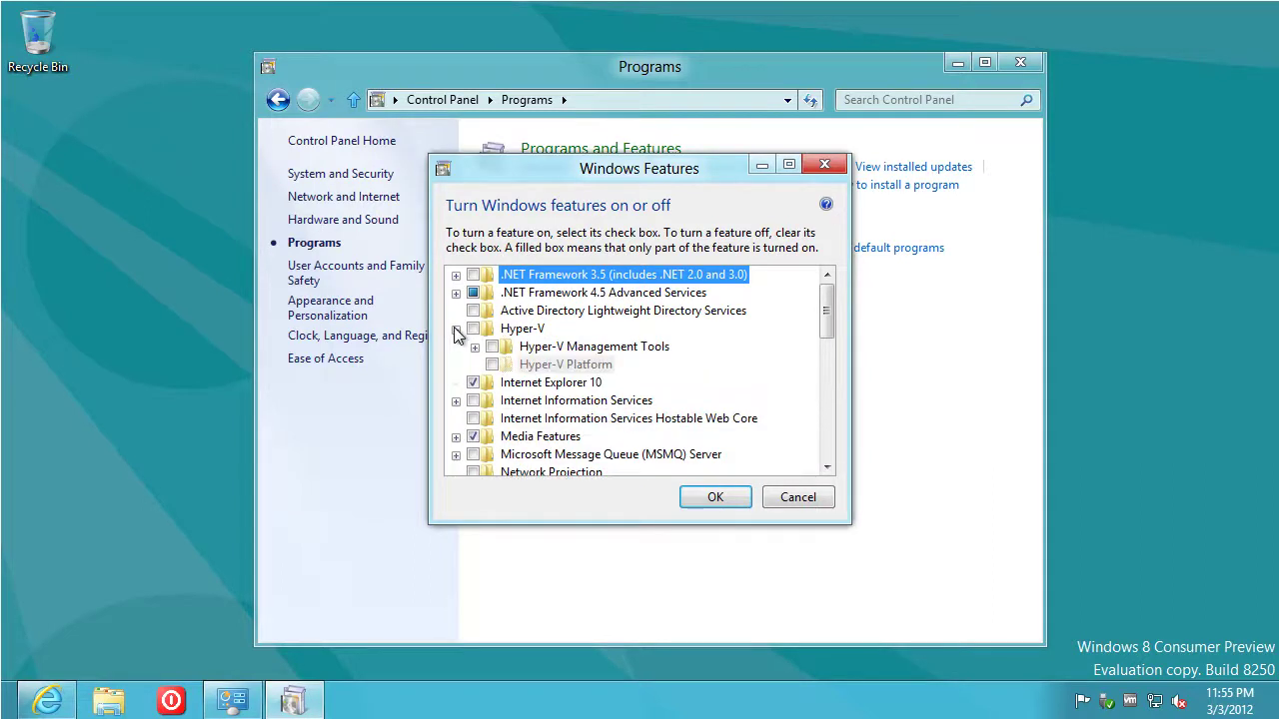
click(475, 347)
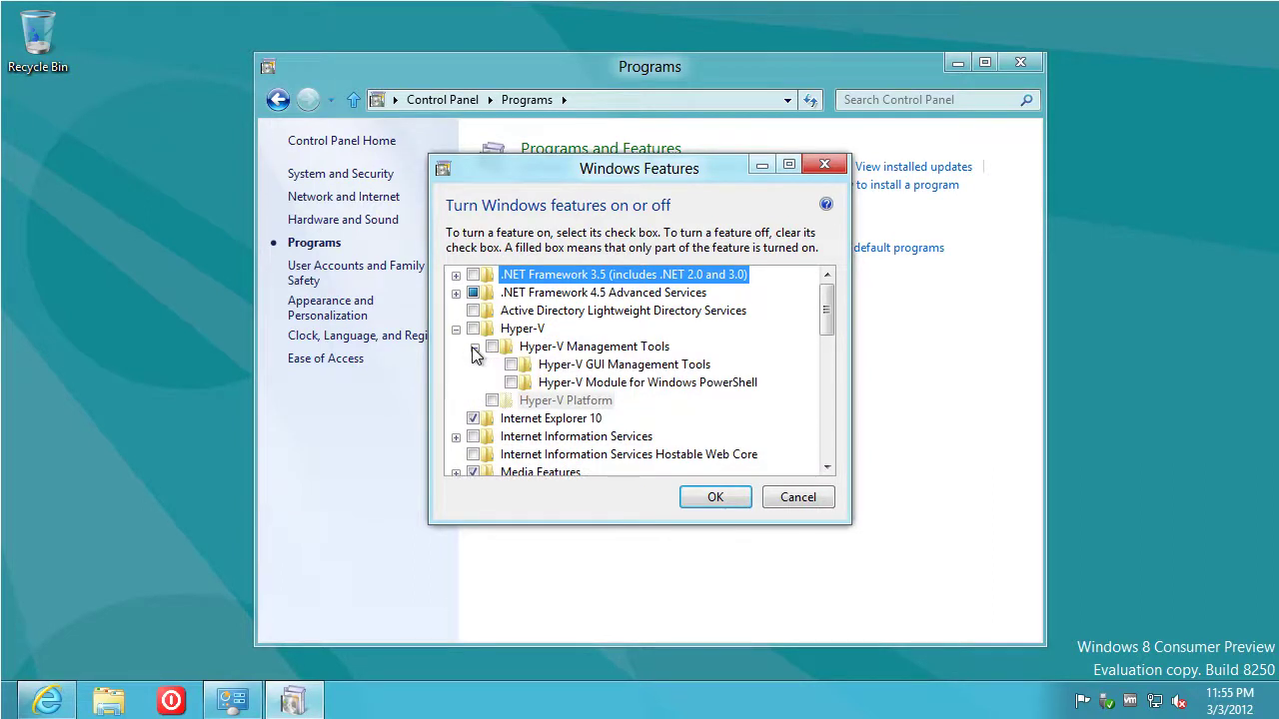
click(491, 347)
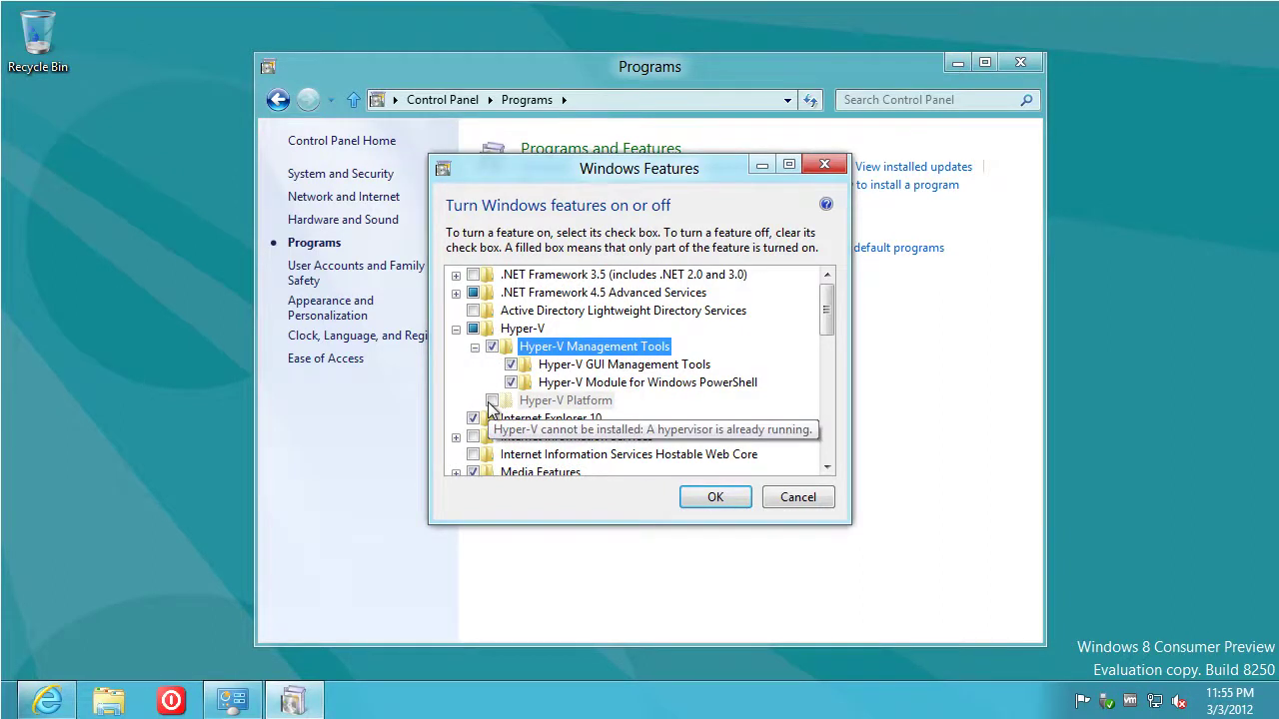
click(712, 496)
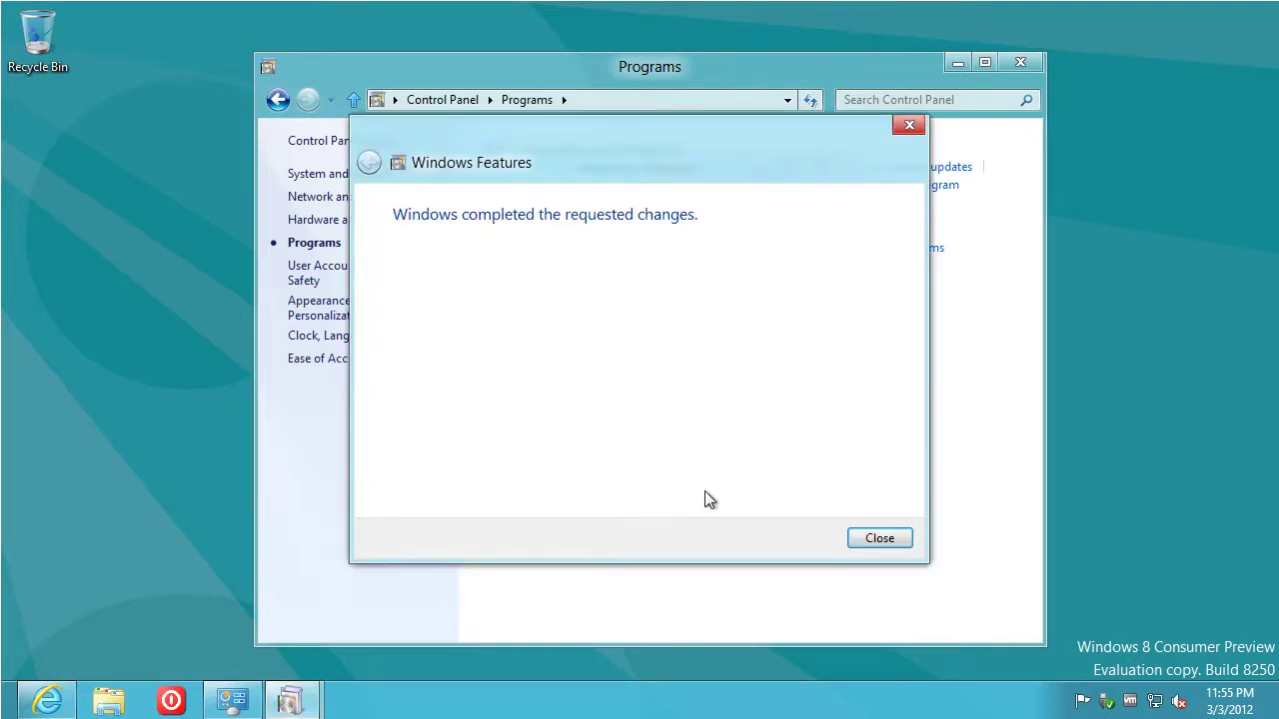
click(879, 540)
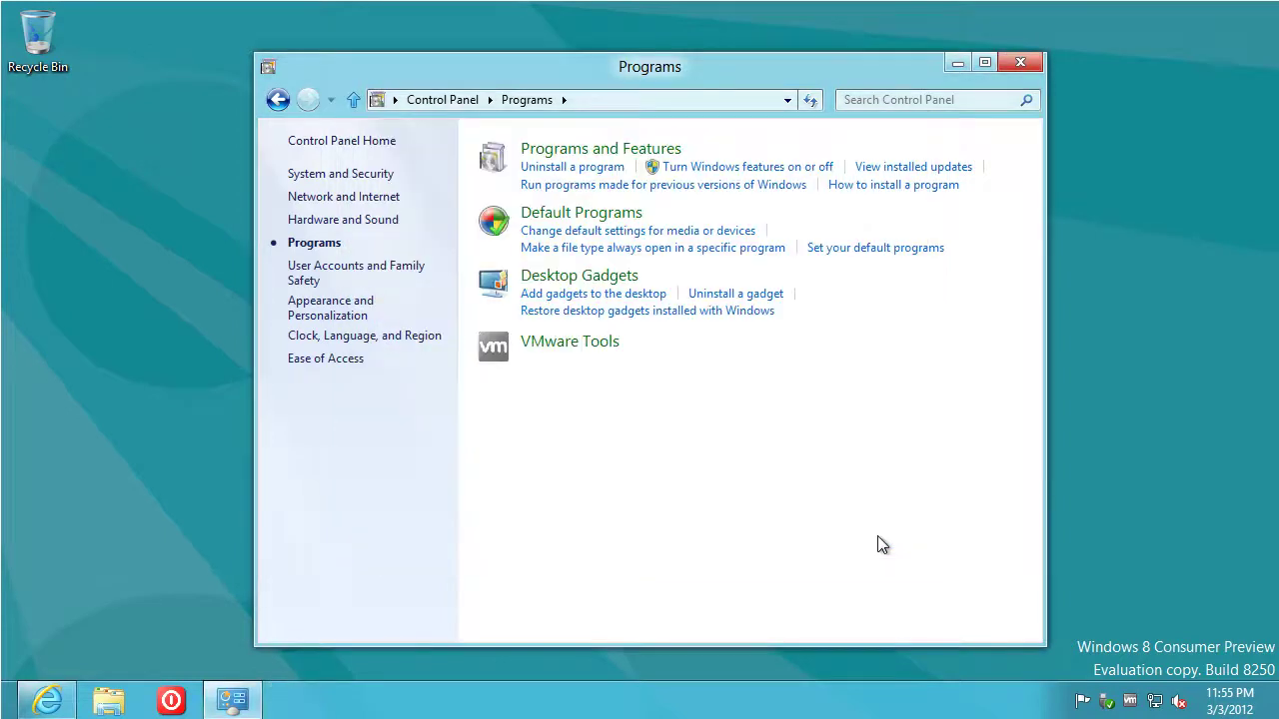
click(1025, 65)
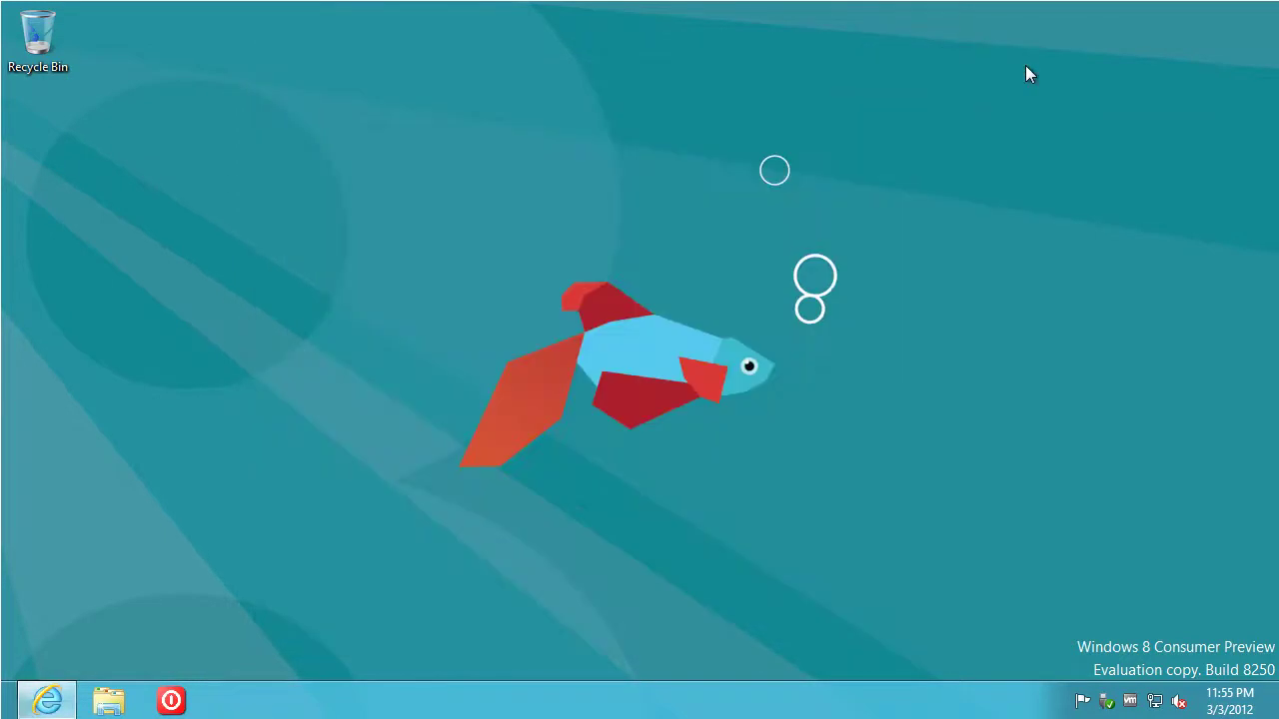
Launch Hyper-V Manager by searching 'hyper' on the Start screen
key(super)
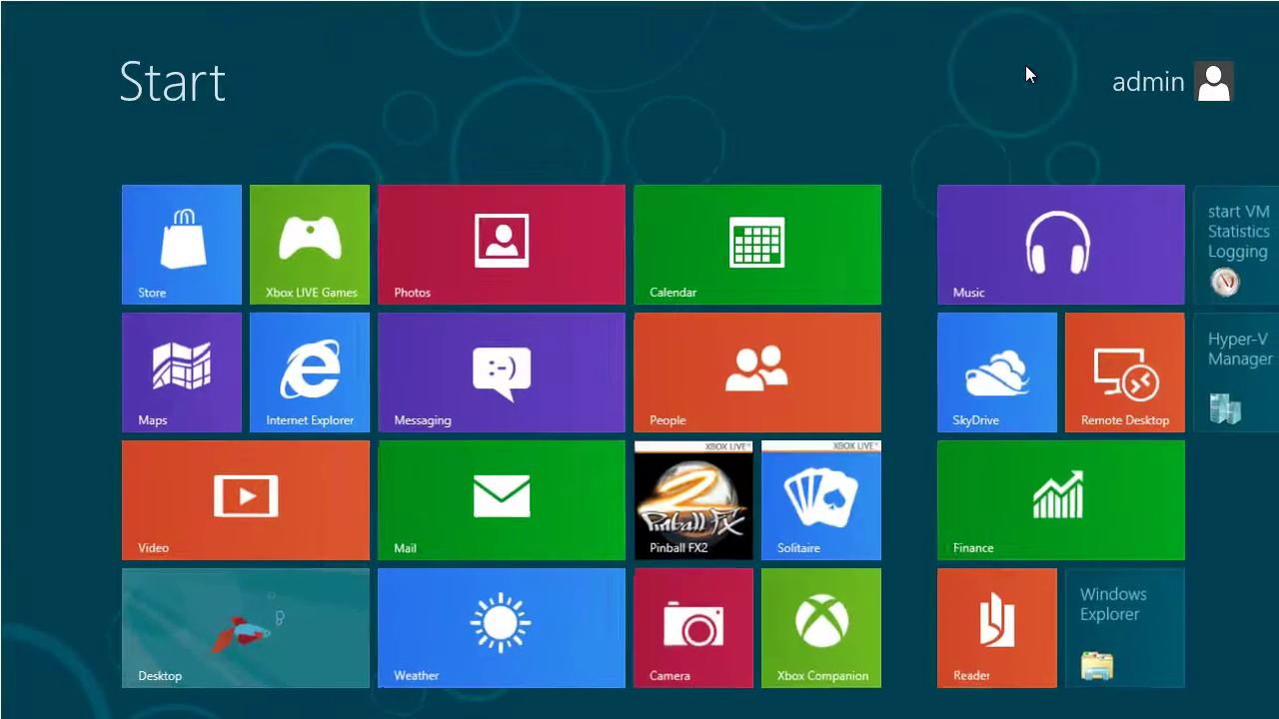
text(hyper)
key(Return)
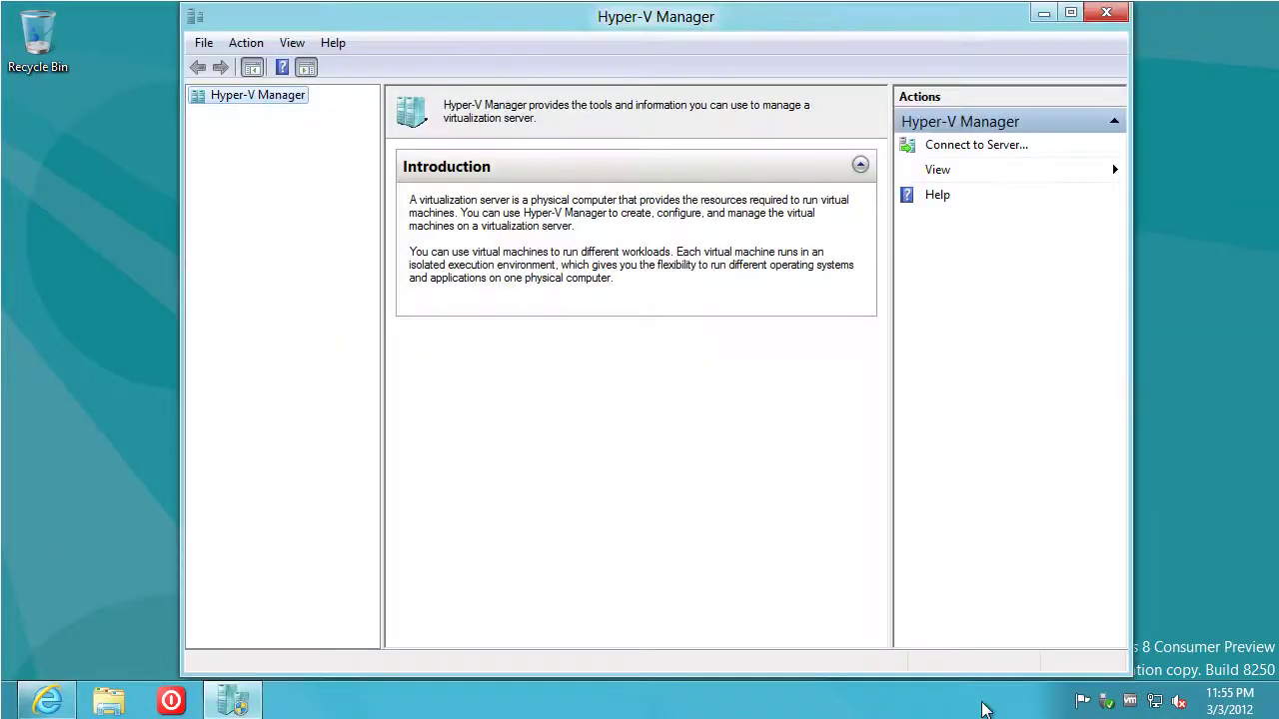
Open Command Prompt via 'cmd', then relaunch it with Run as administrator
key(super)
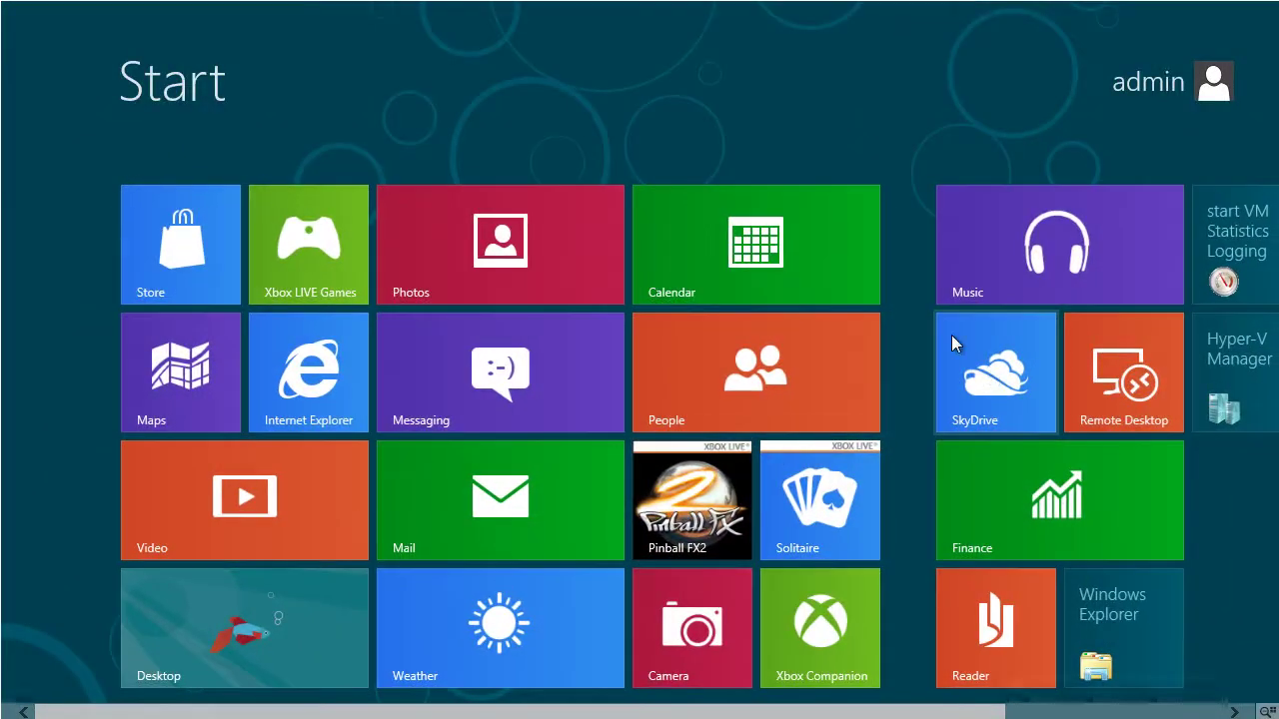
text(cmd)
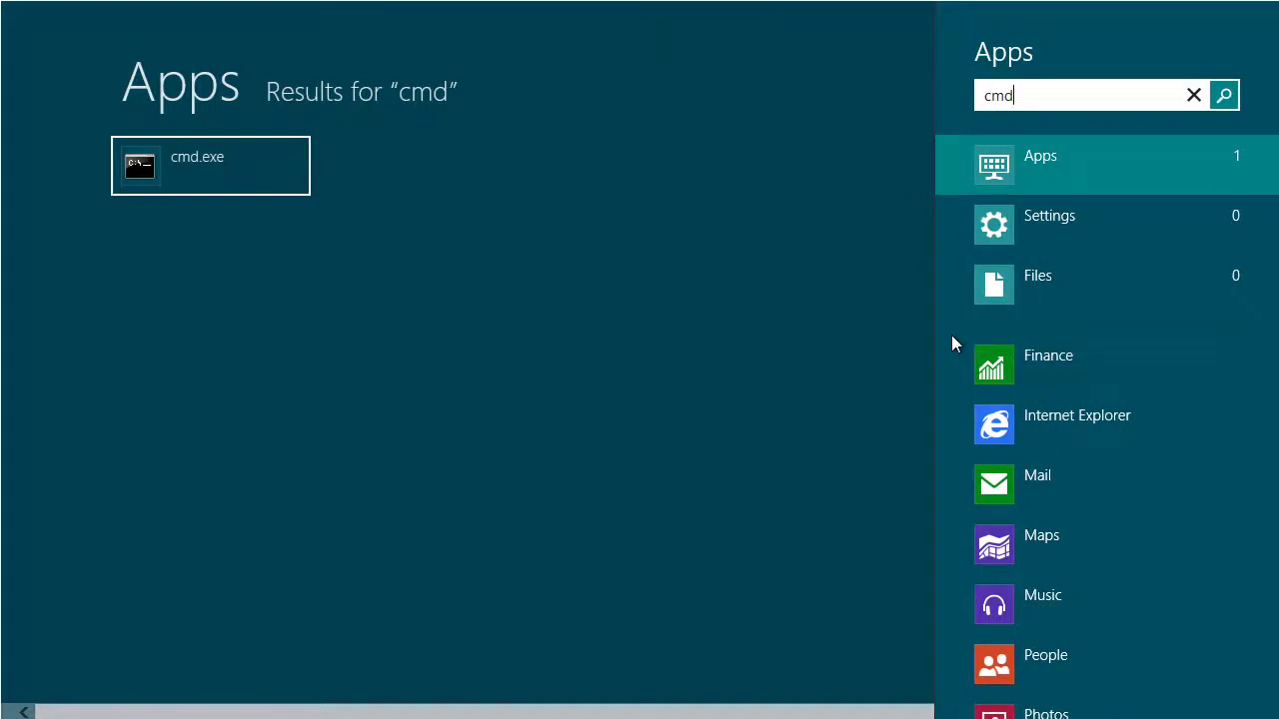
right_click(227, 160)
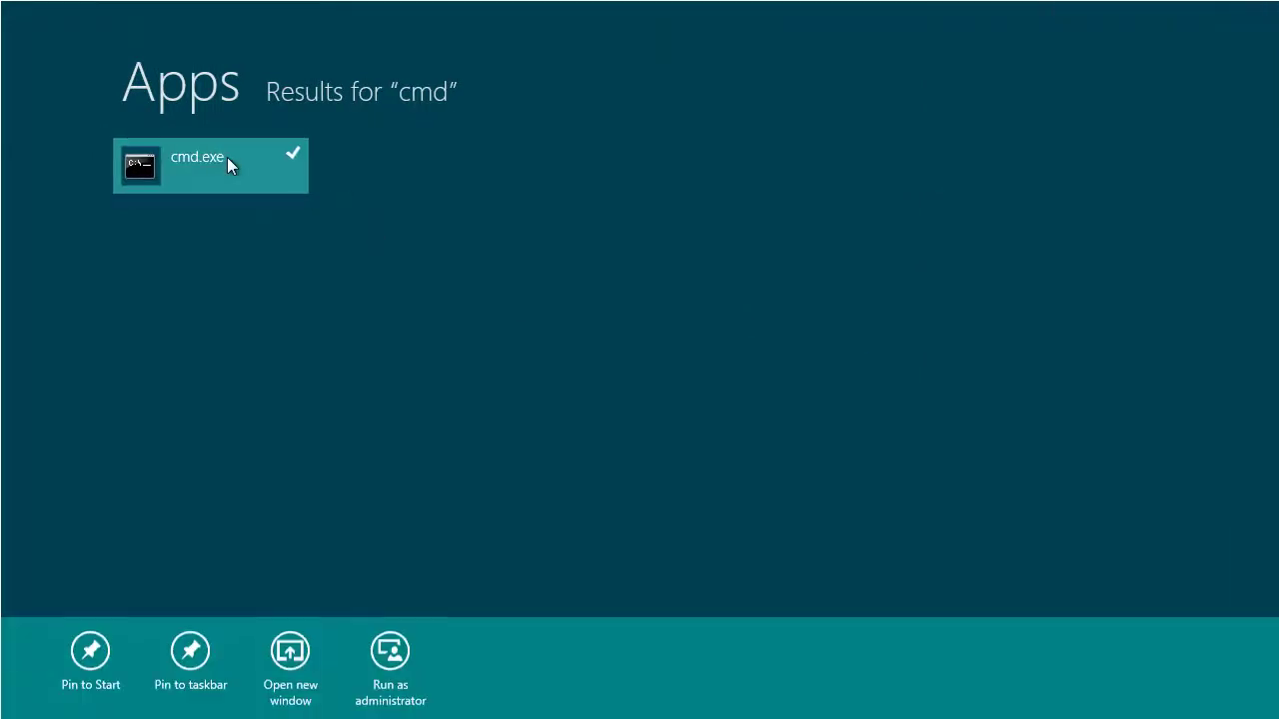
click(227, 160)
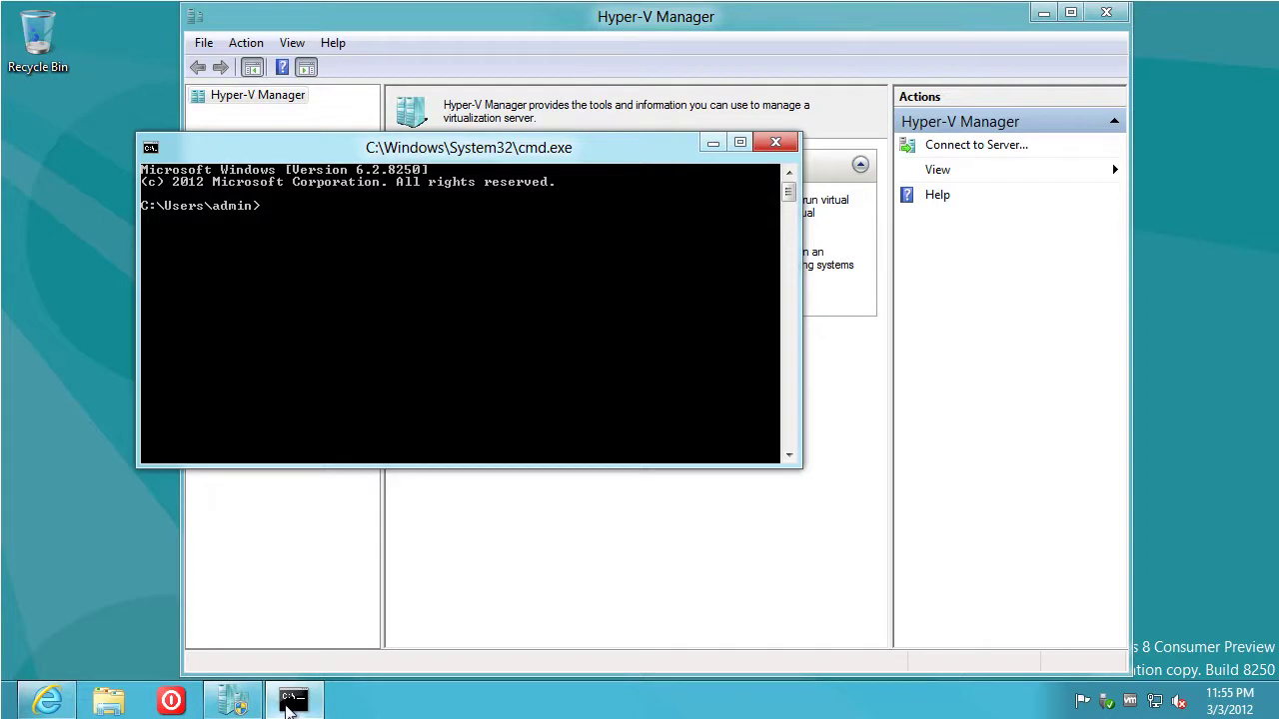
right_click(290, 704)
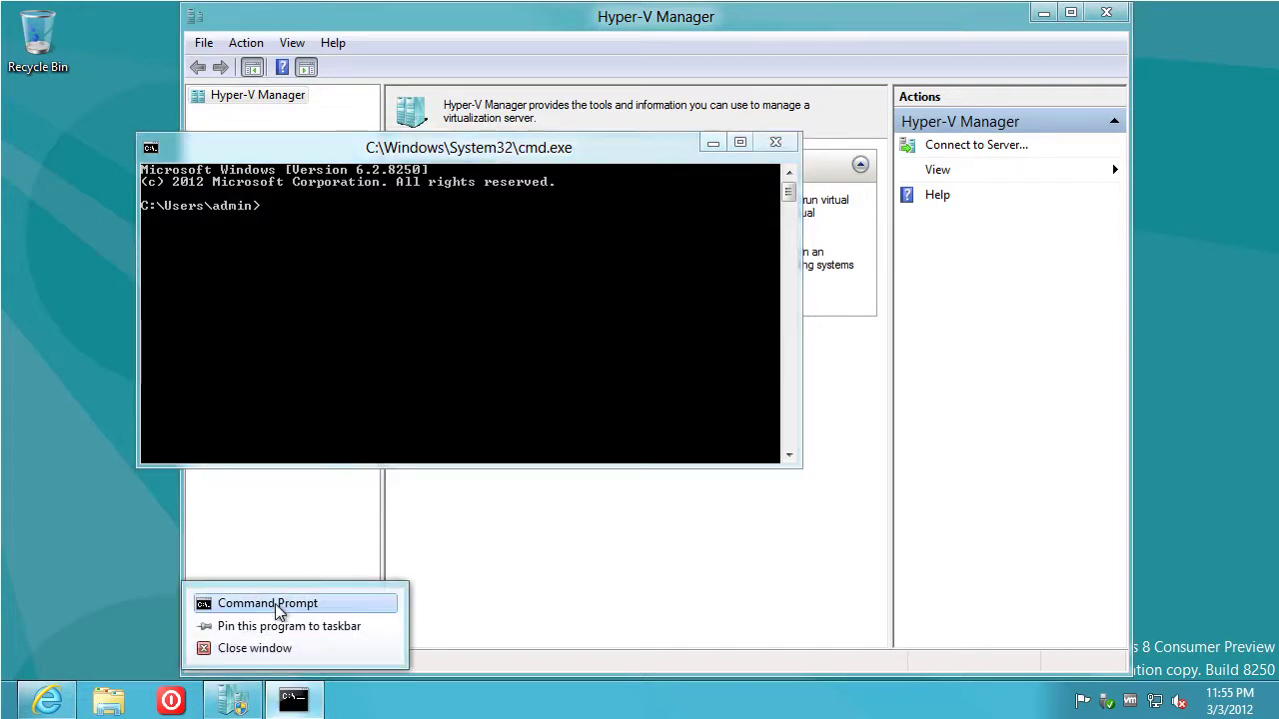
right_click(278, 612)
click(360, 538)
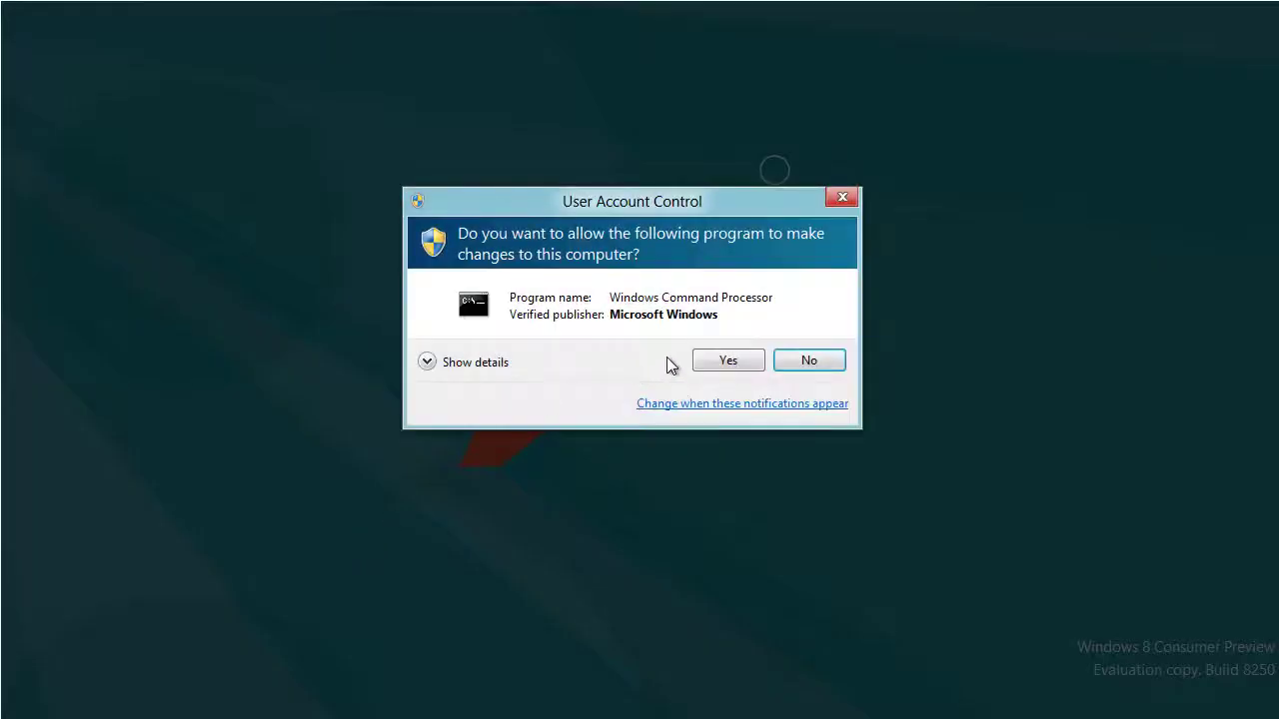
Allow elevation, change to drivers\etc and open the hosts file in Notepad
click(735, 362)
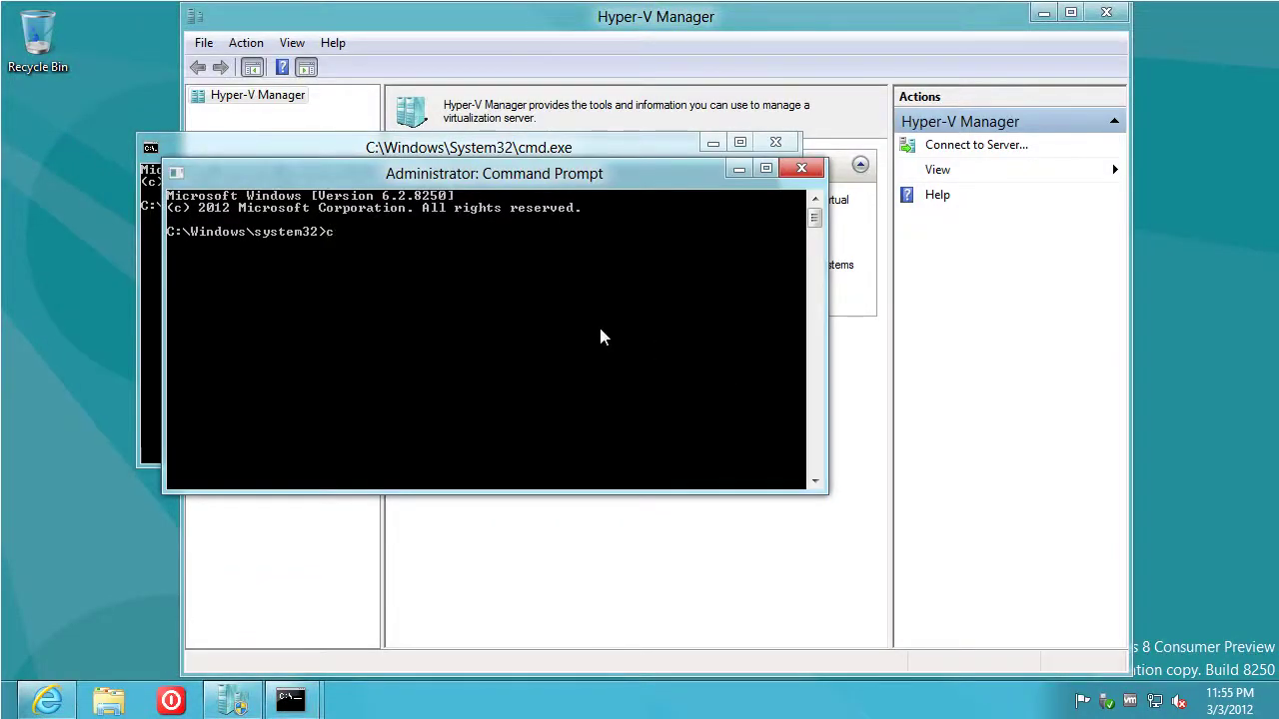
text(cd drivers\etc)
key(Return)
text(notepad hosts)
key(Return)
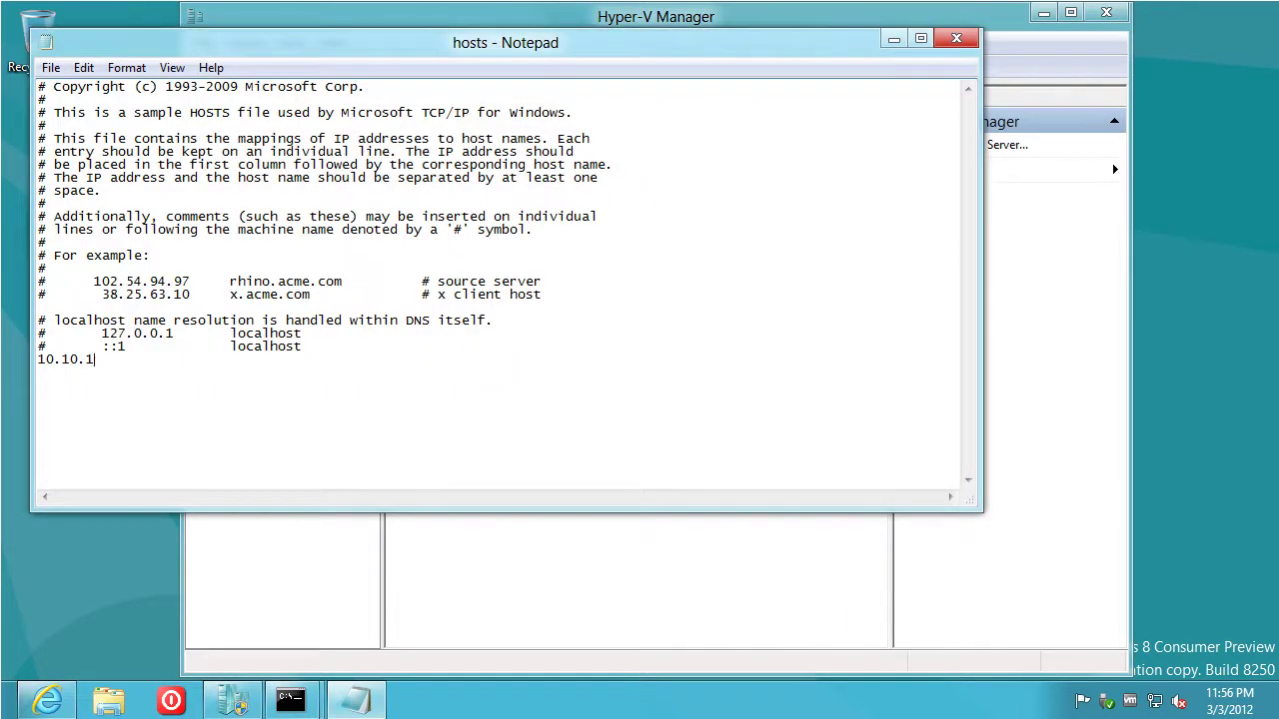
Add the '10.10.1.141 hyperv' entry, save hosts, and close the admin prompt
text(hyperv)
click(956, 38)
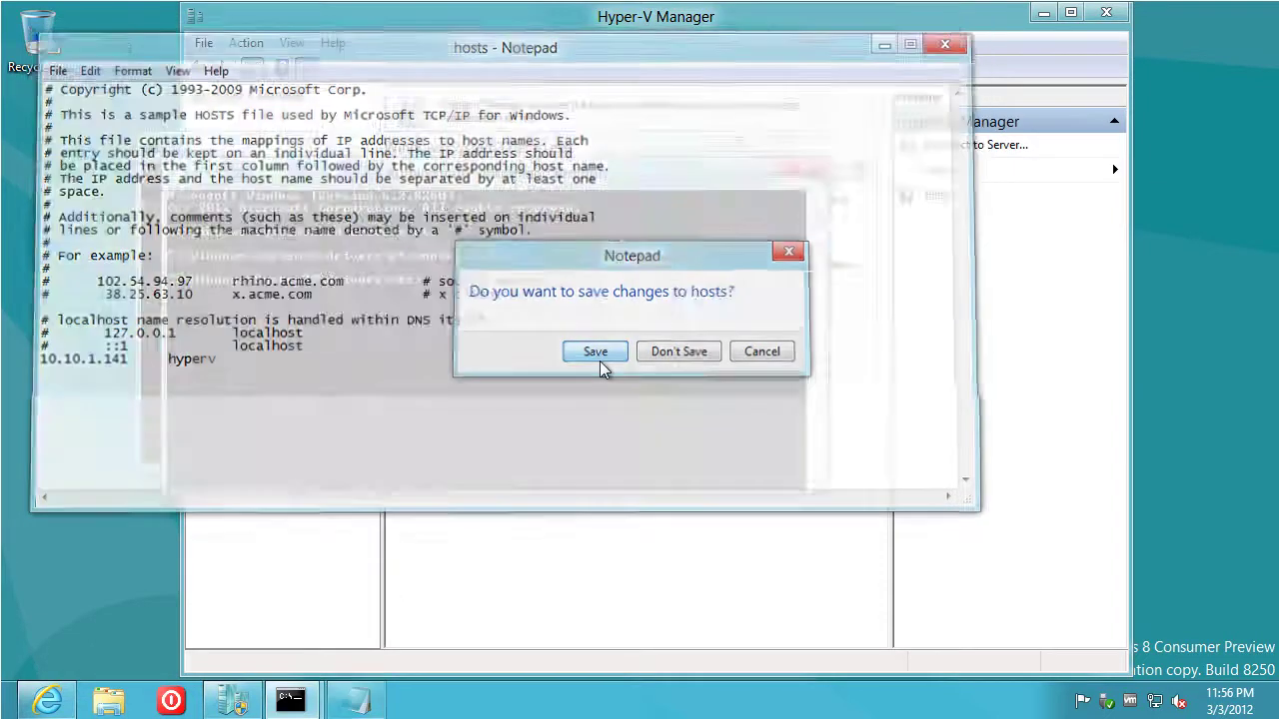
click(601, 358)
click(806, 167)
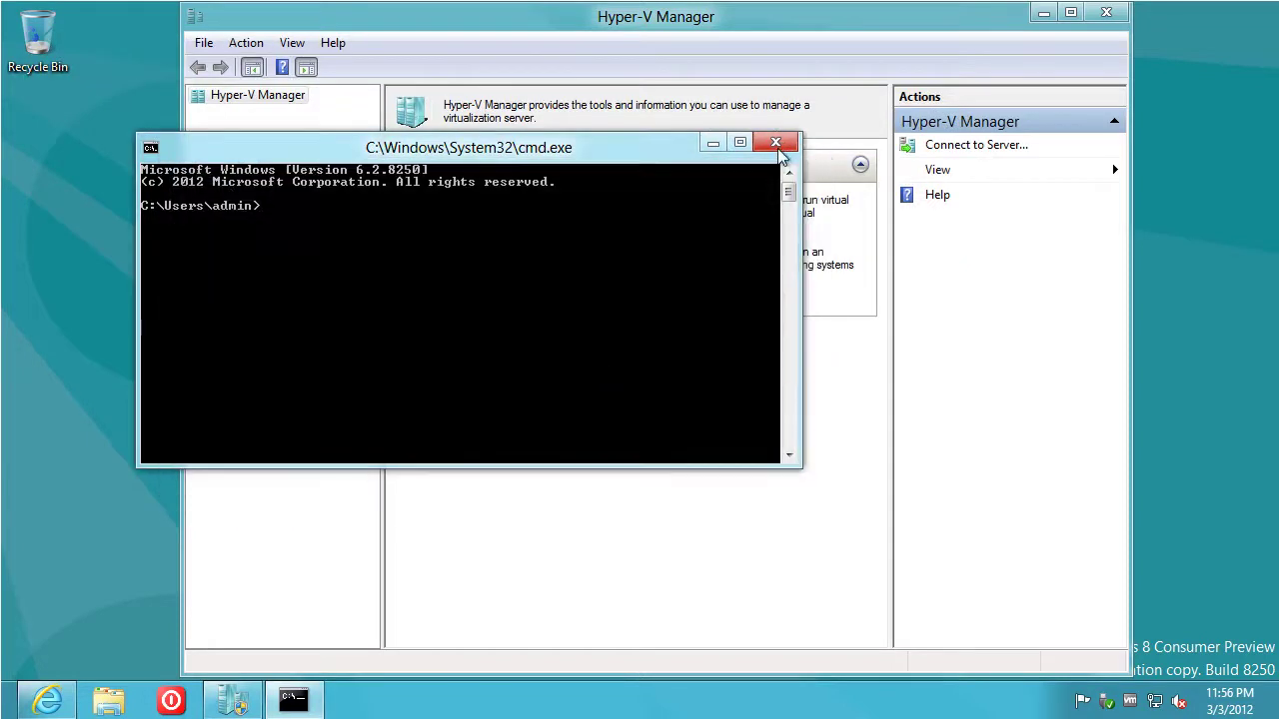
Close cmd.exe and connect Hyper-V Manager to another computer named 'hyperv'
click(775, 141)
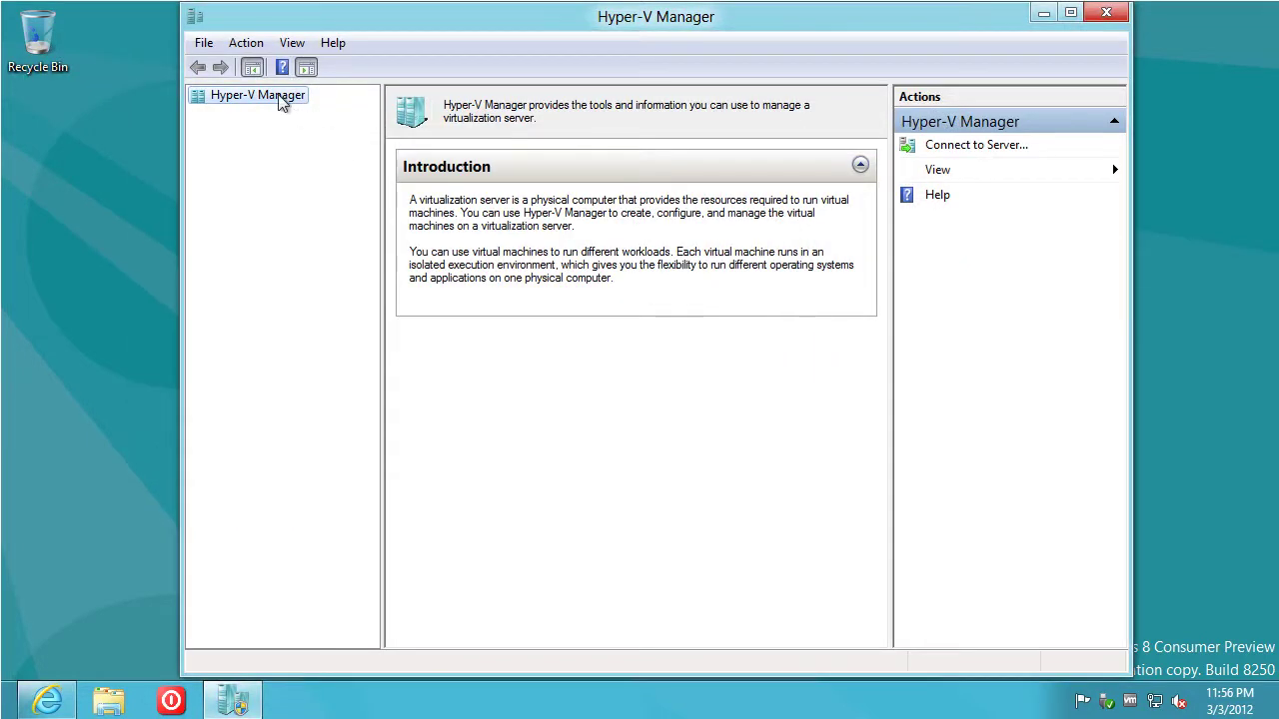
right_click(265, 108)
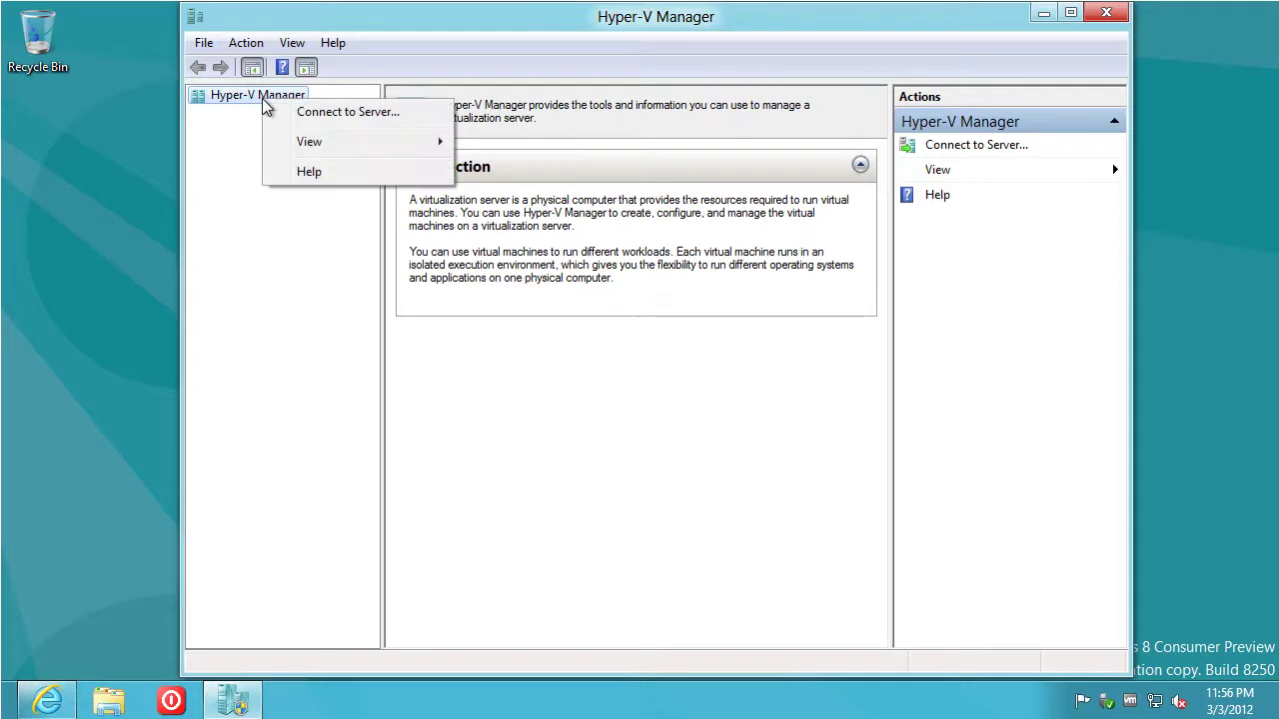
click(310, 114)
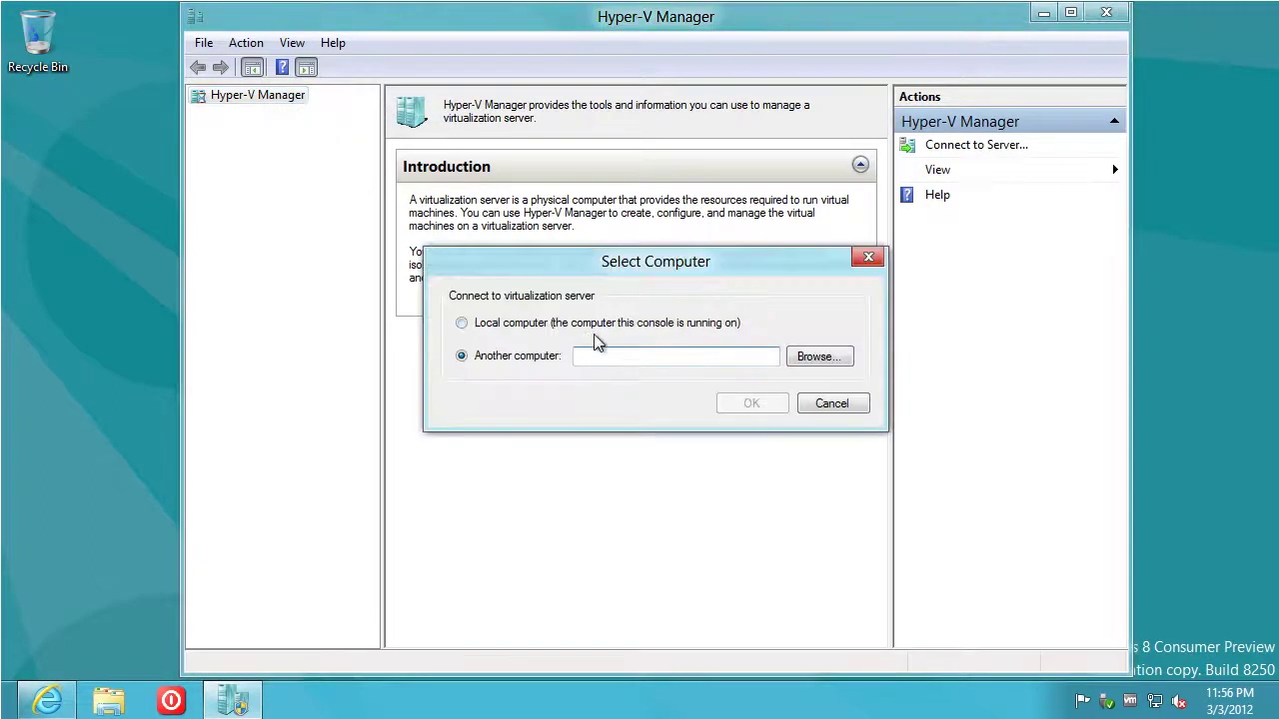
text(h)
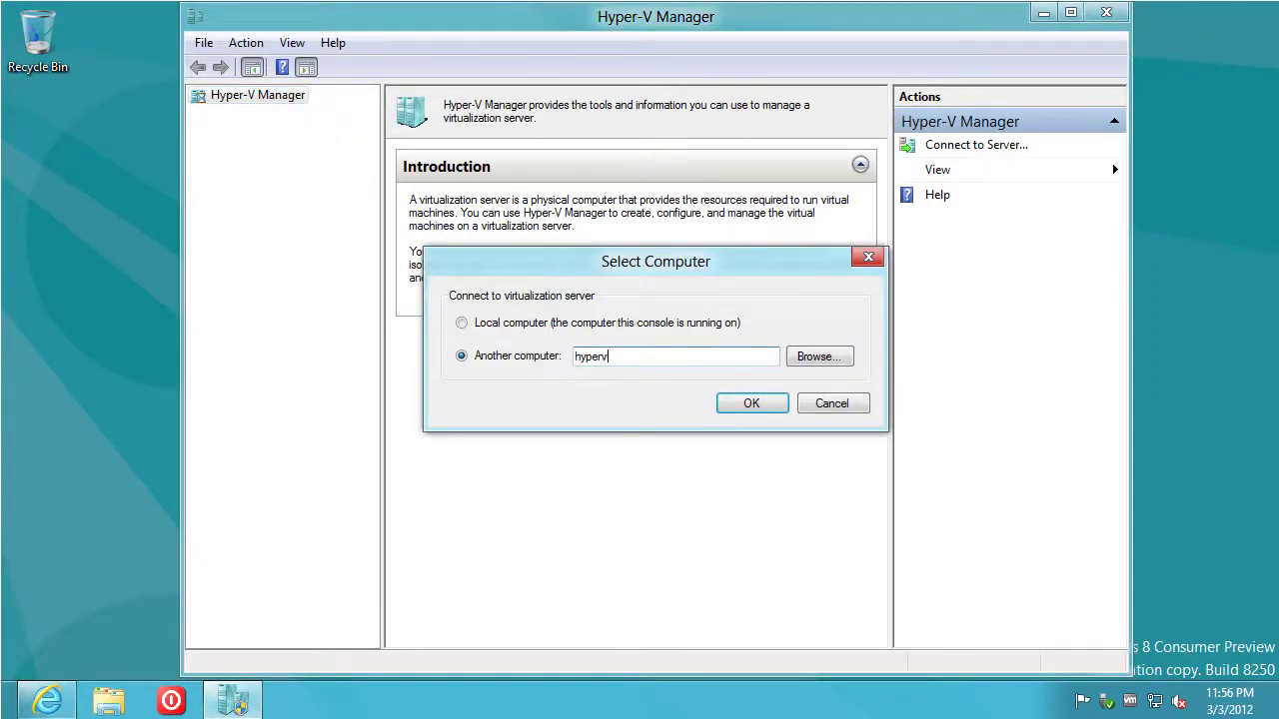
text(yperv)
click(762, 406)
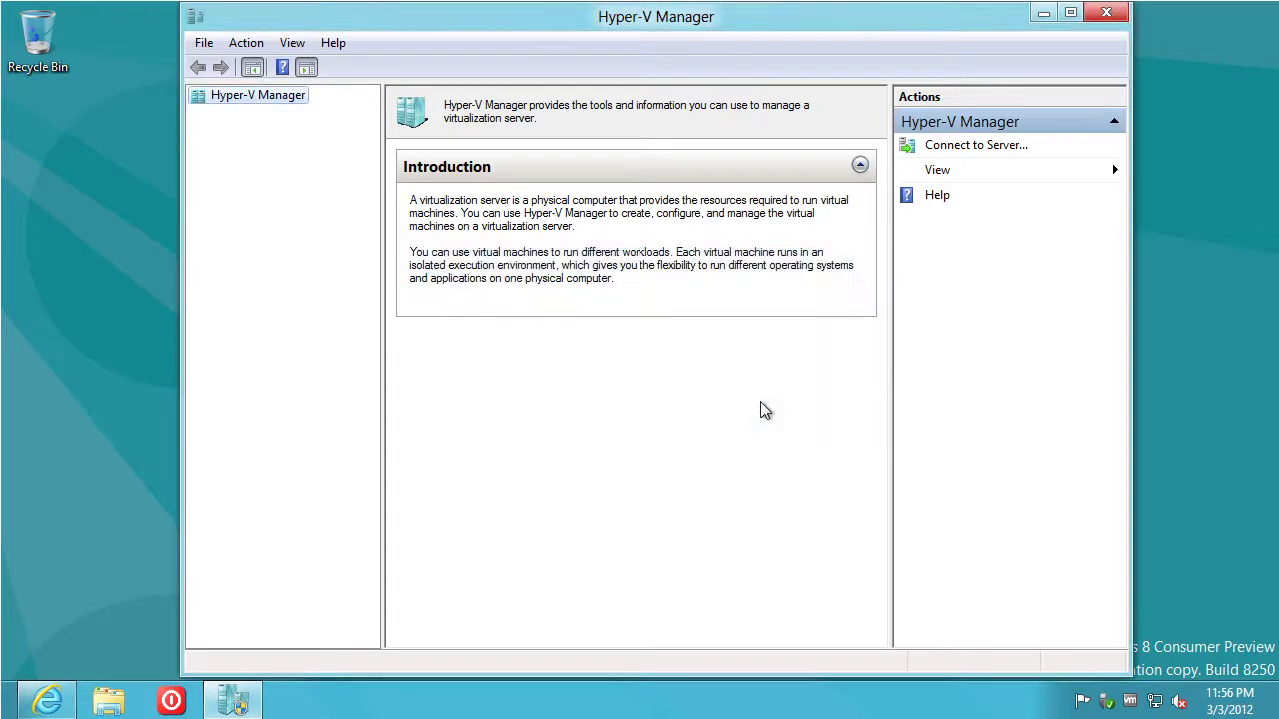
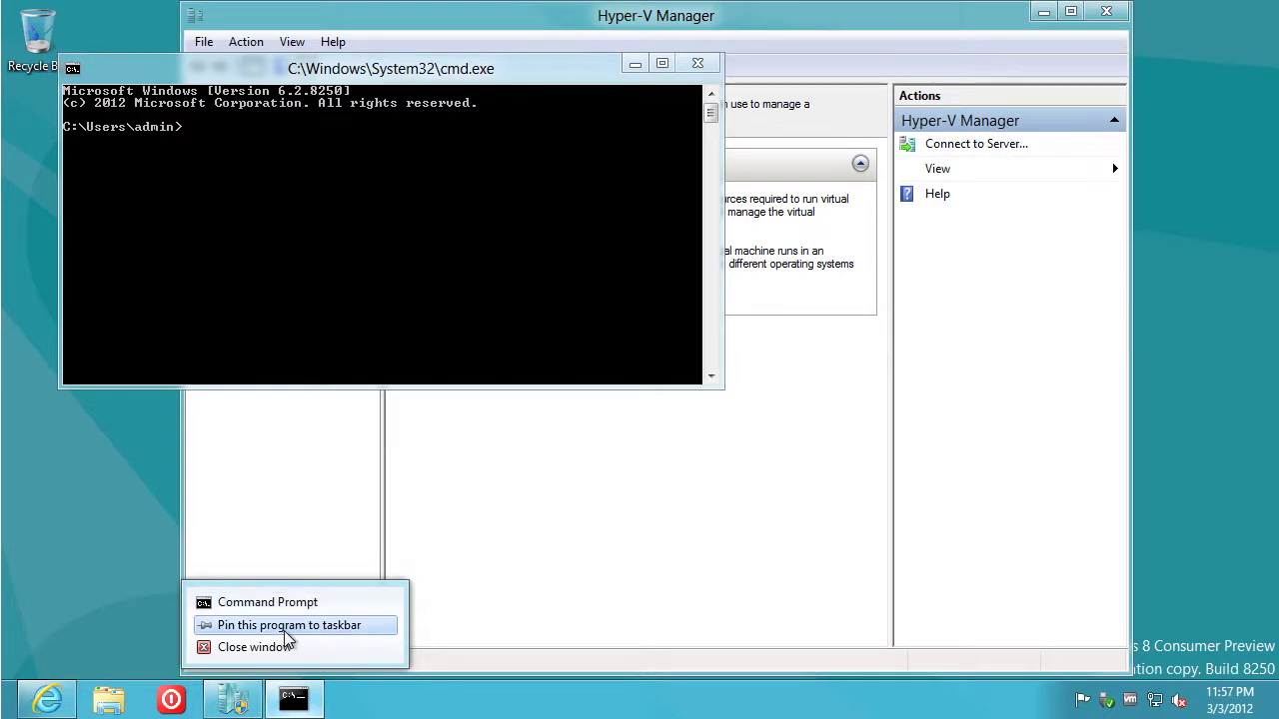
Pin Command Prompt to the taskbar and run it as administrator
click(286, 626)
right_click(310, 707)
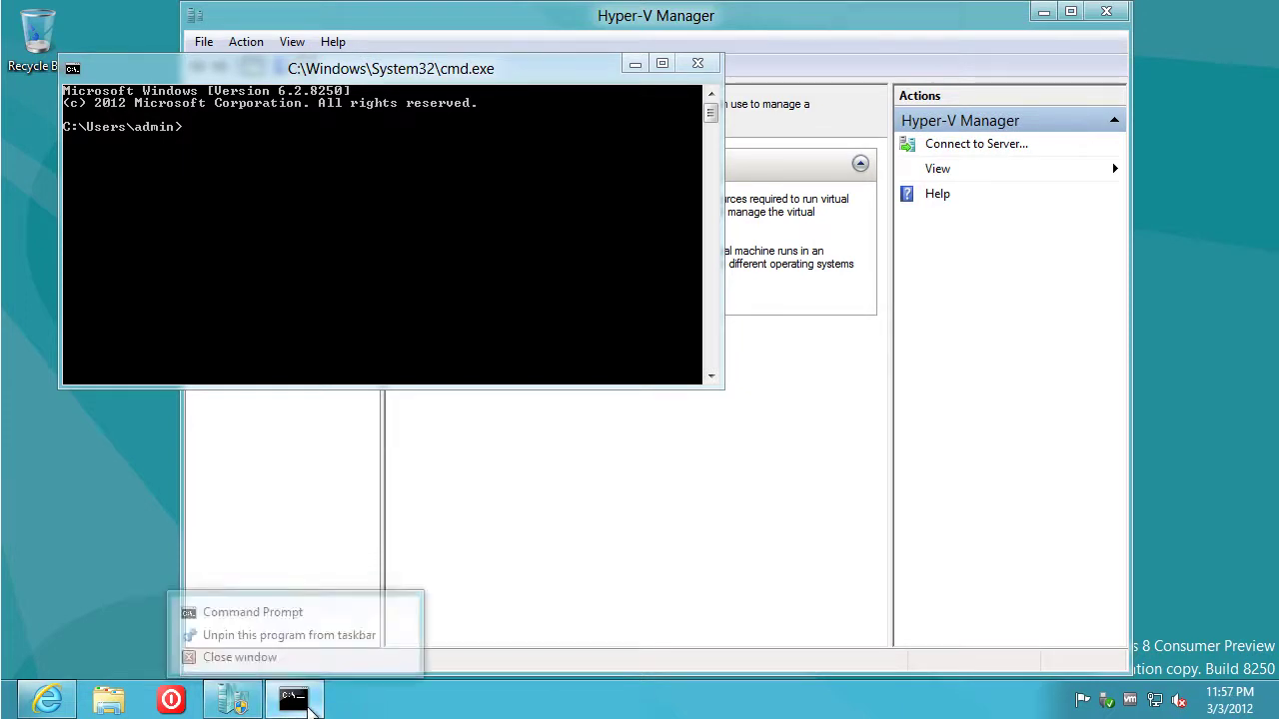
right_click(276, 604)
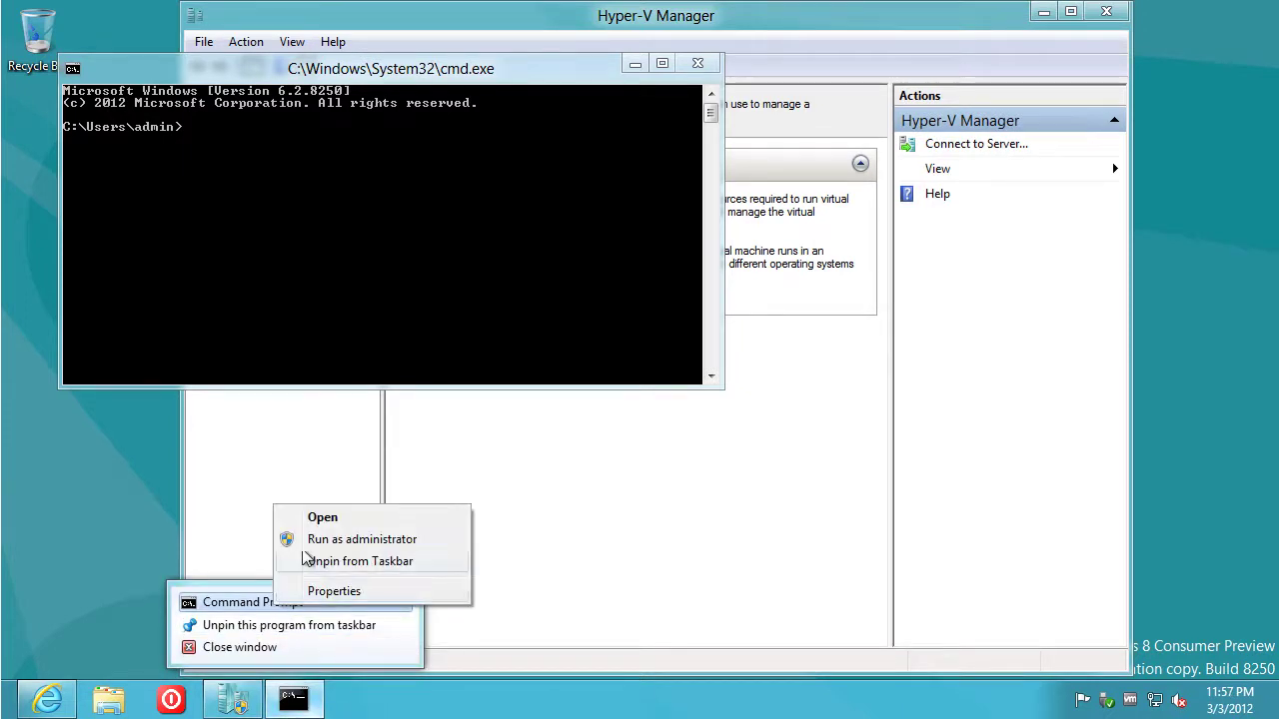
click(309, 539)
click(711, 363)
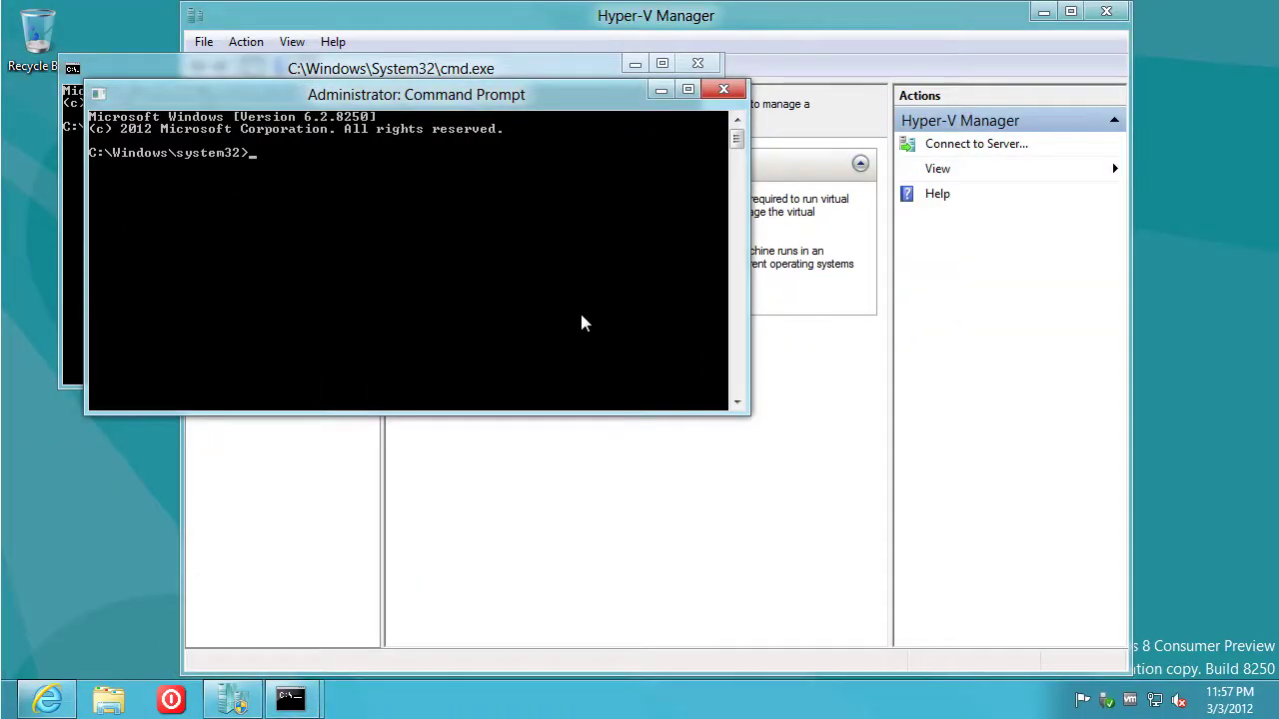
Create the drivers\etc folder and change into it
text(md drivers\etcno)
key(BackSpace)
key(BackSpace)
key(Return)
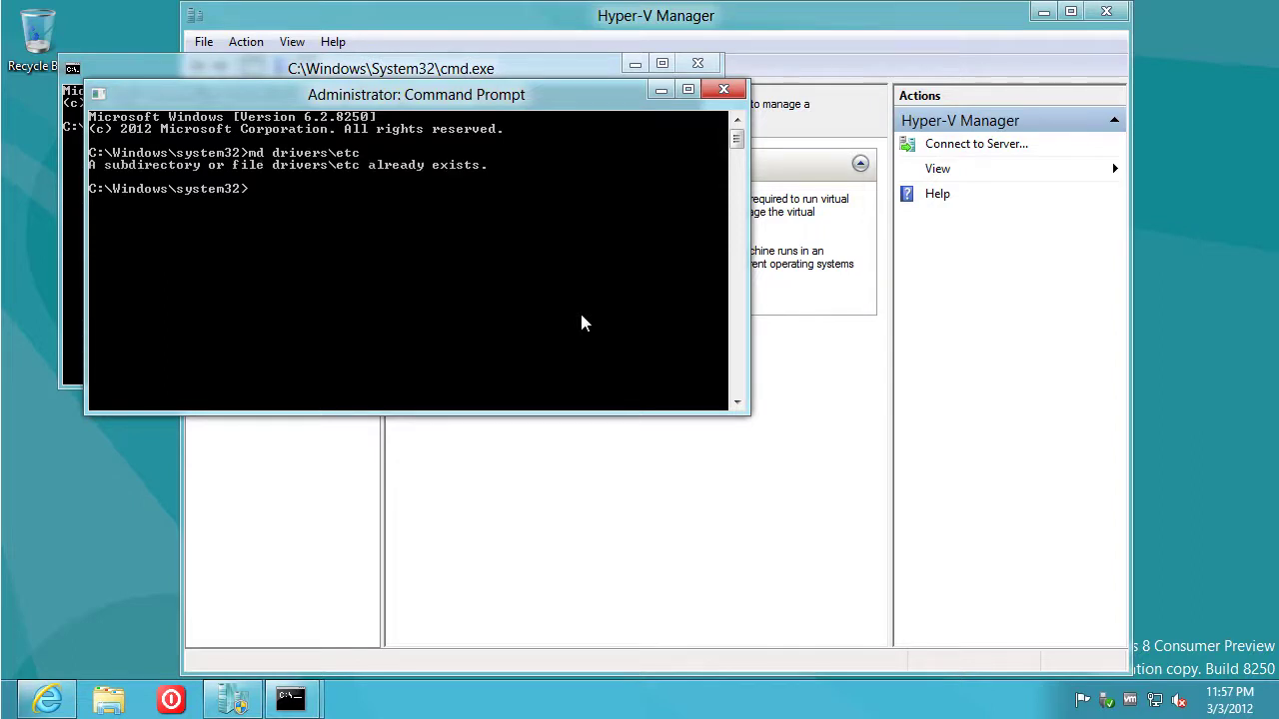
key(Up)
key(Return)
Save the hyperv 10.10.1.131 entry in the hosts file and close both Command Prompts
text(notepad hosts)
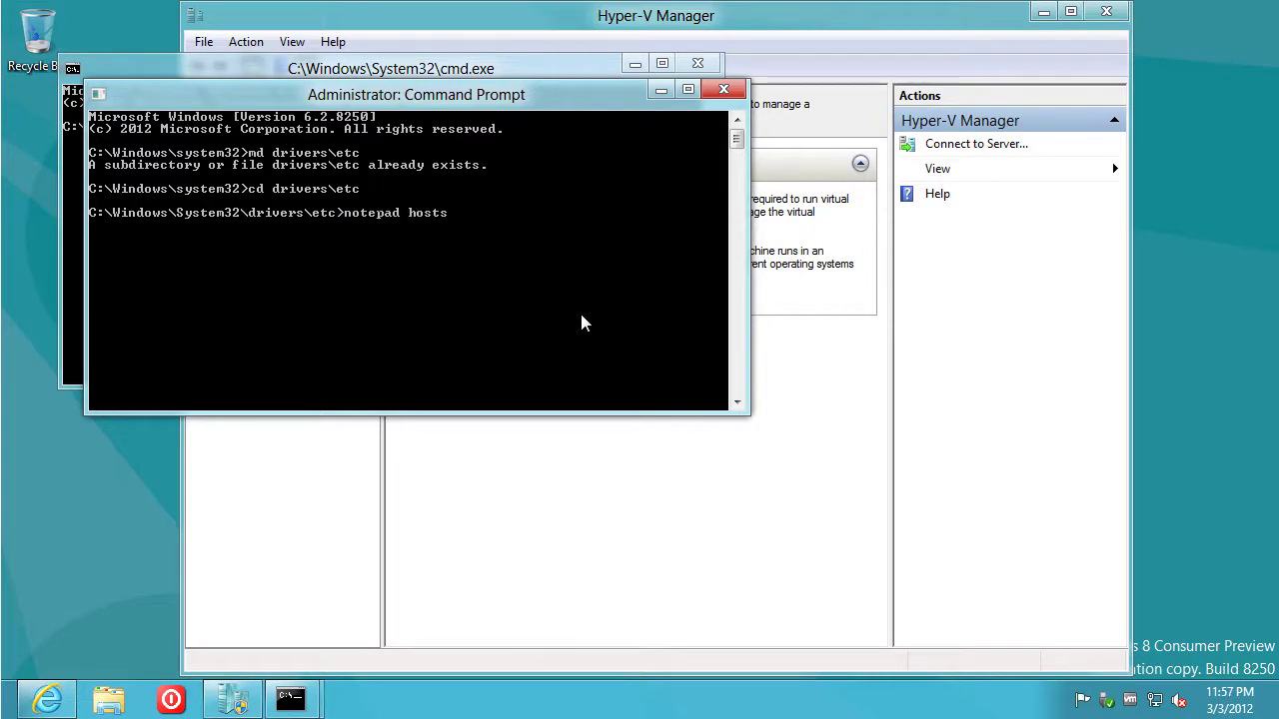
key(Return)
key(ctrl+End)
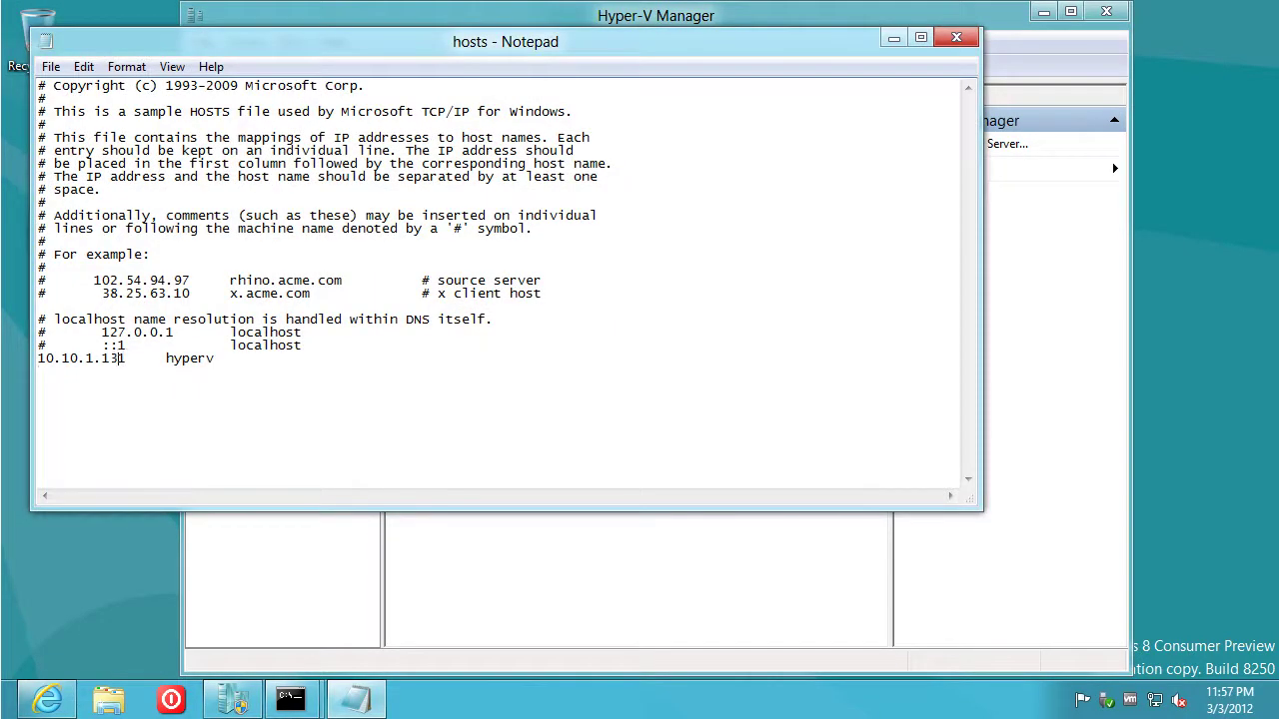
click(956, 37)
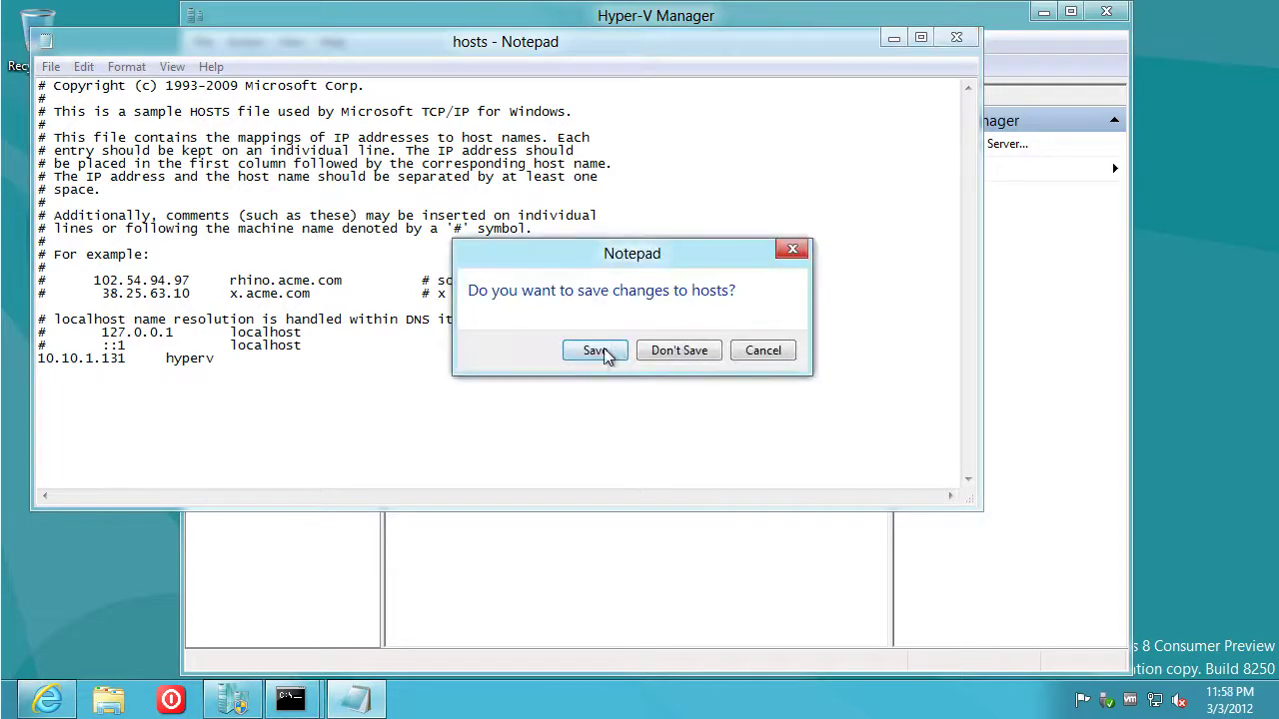
click(594, 356)
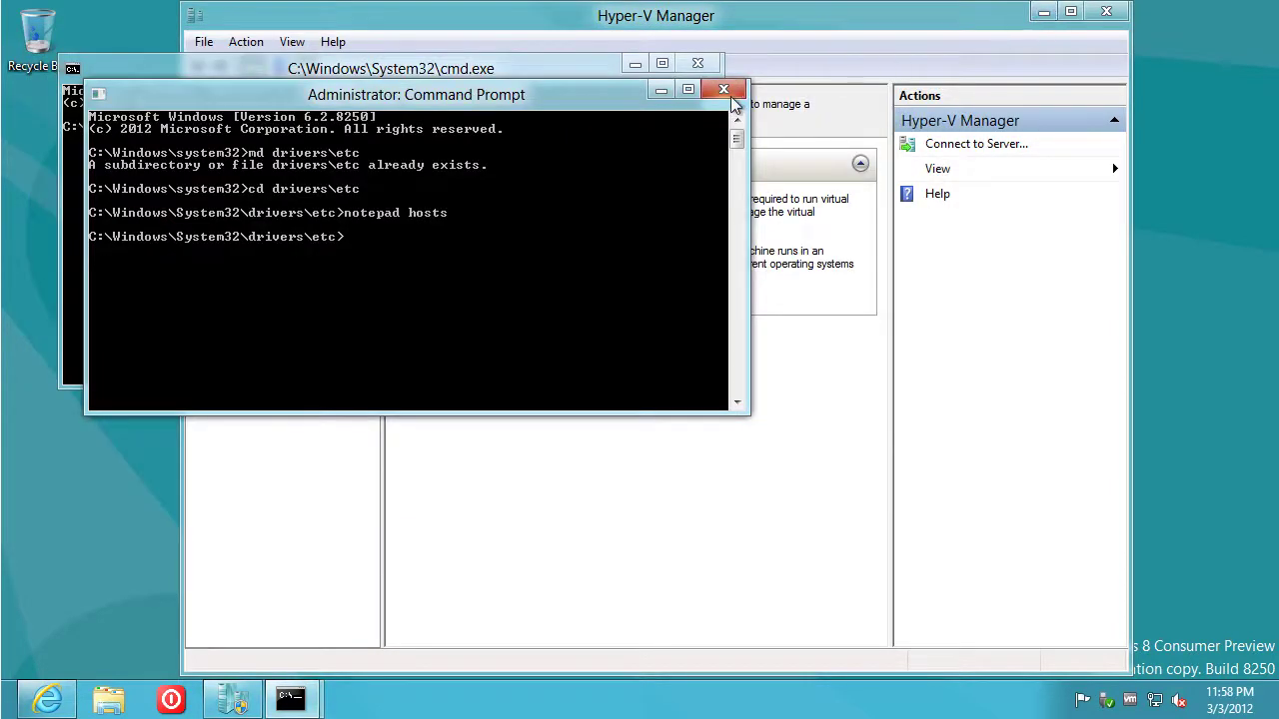
click(723, 89)
click(702, 68)
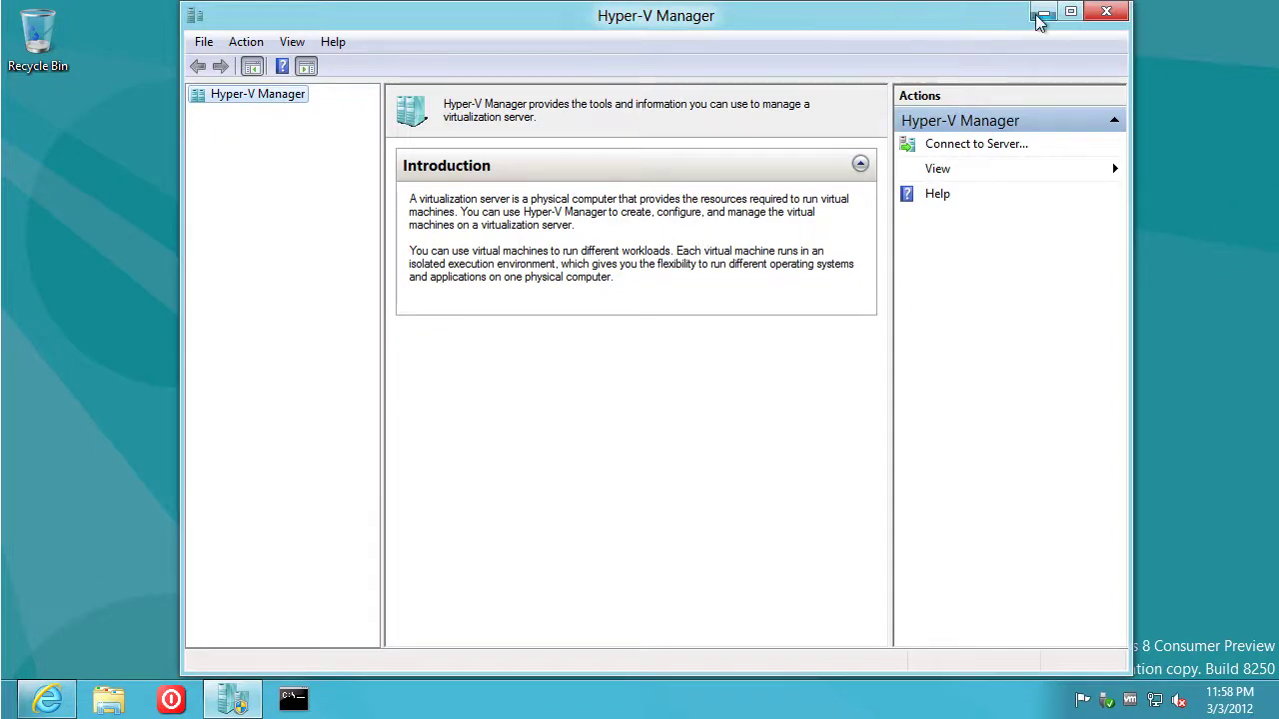
Maximize Hyper-V Manager, connect to computer 'hyperv', and bring up the HYPERV node's actions
click(1071, 14)
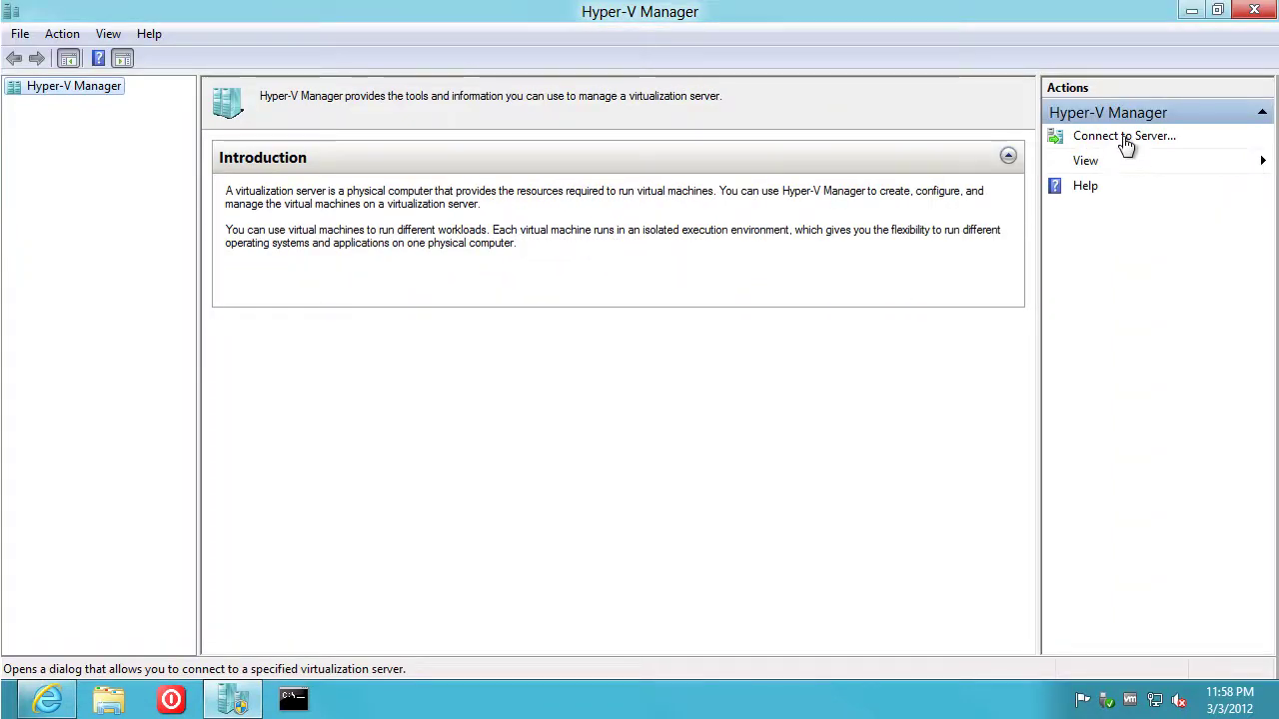
click(1125, 139)
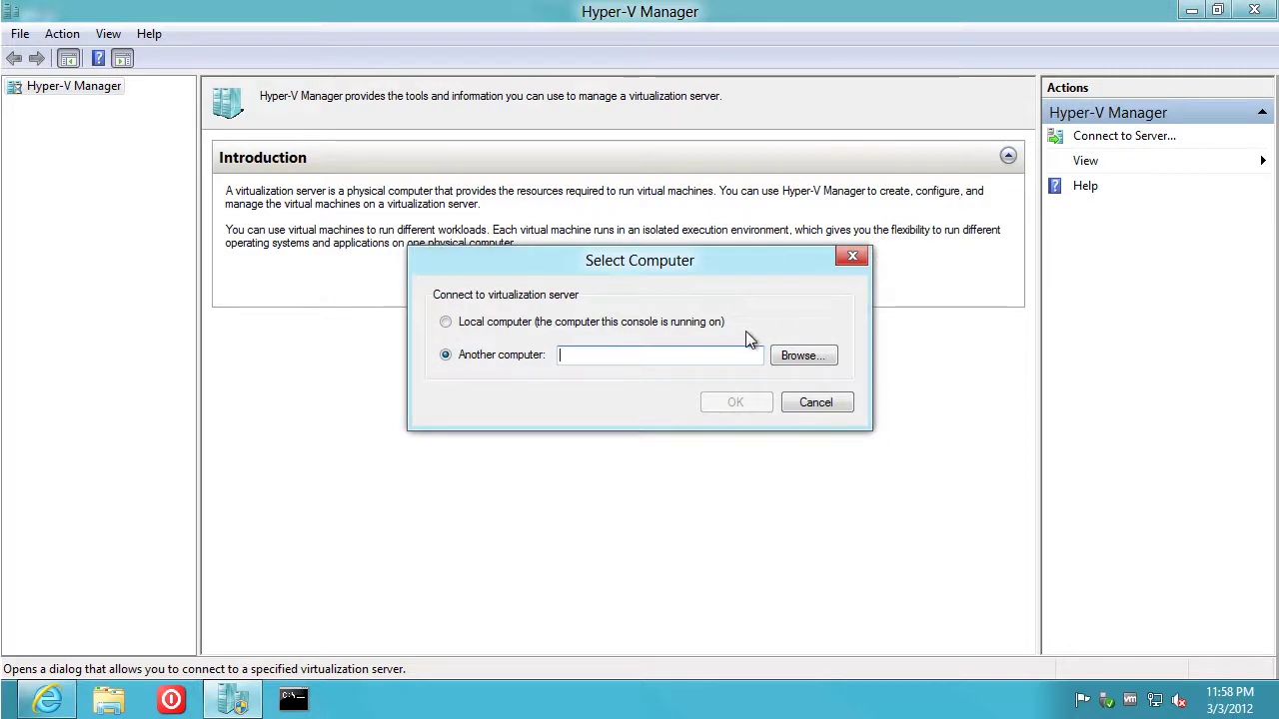
text(hyperv)
key(Return)
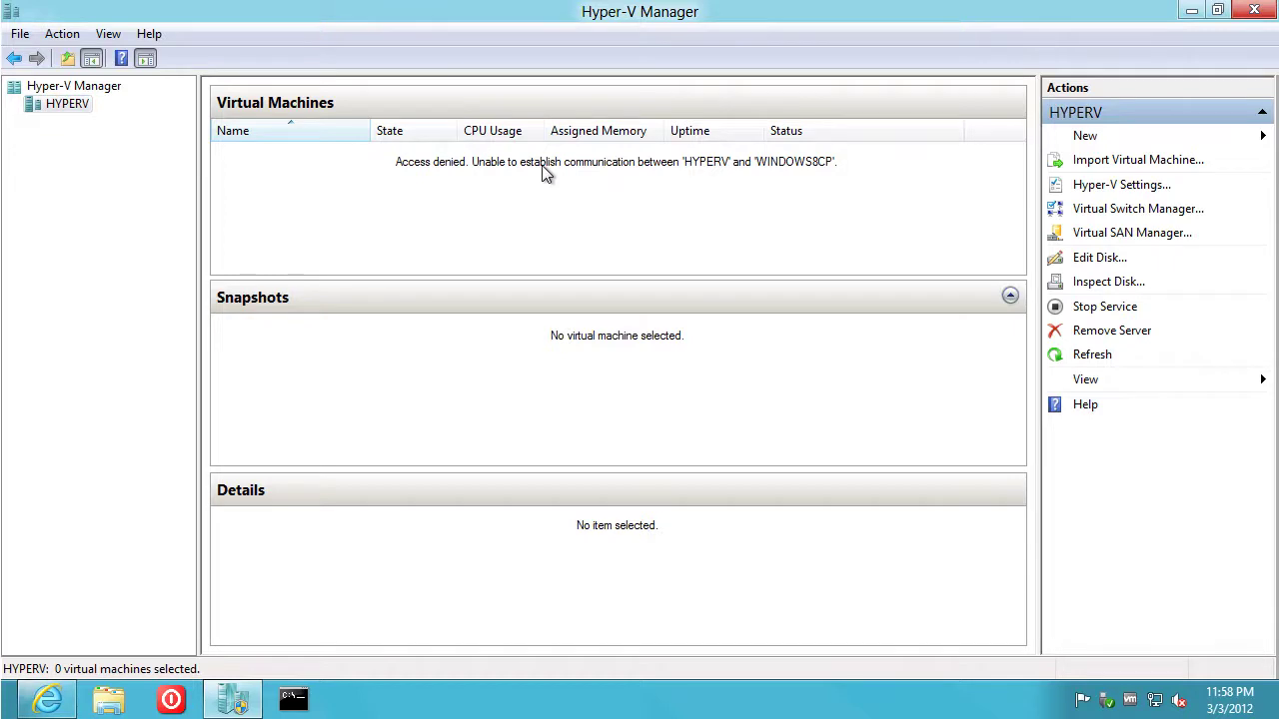
right_click(49, 110)
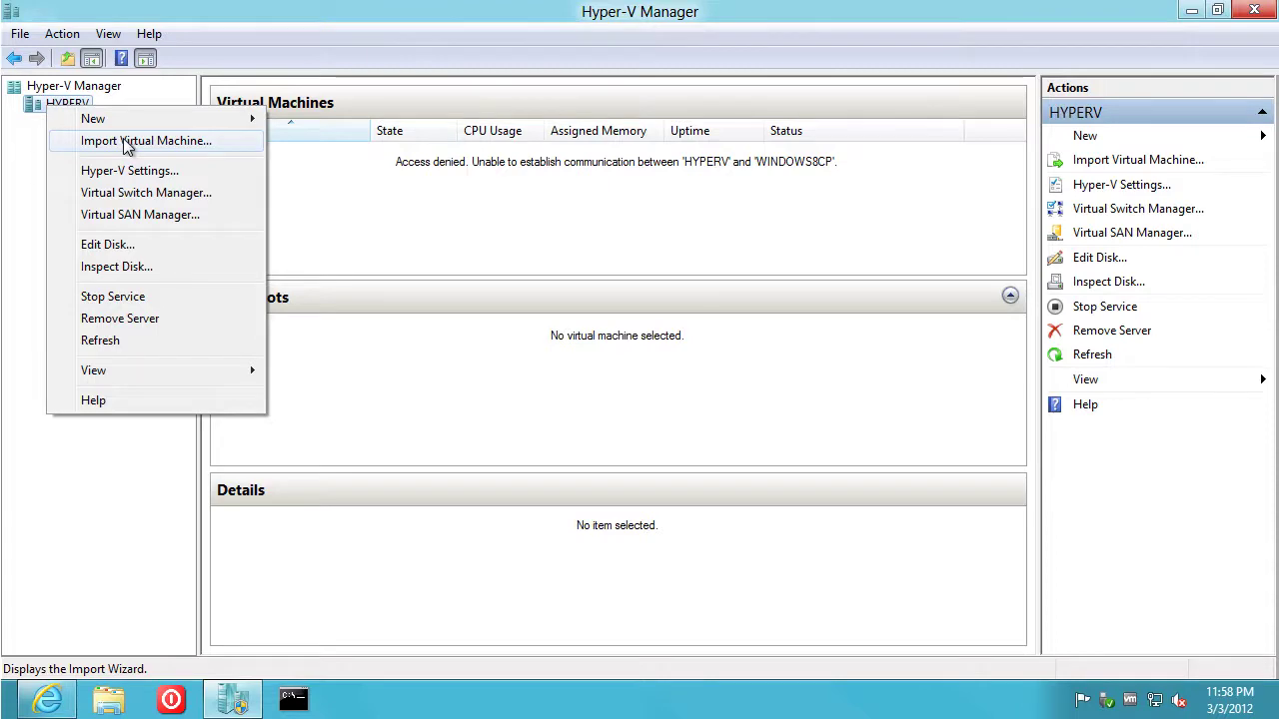
click(137, 173)
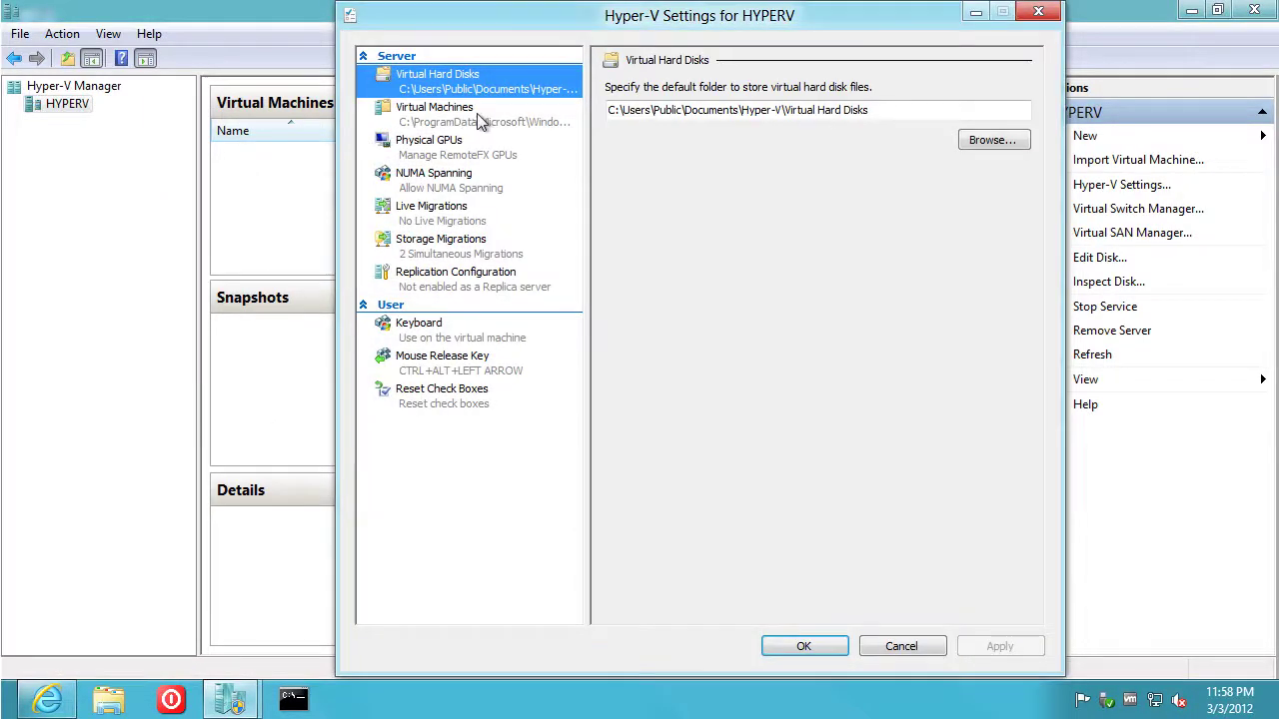
click(471, 118)
click(455, 148)
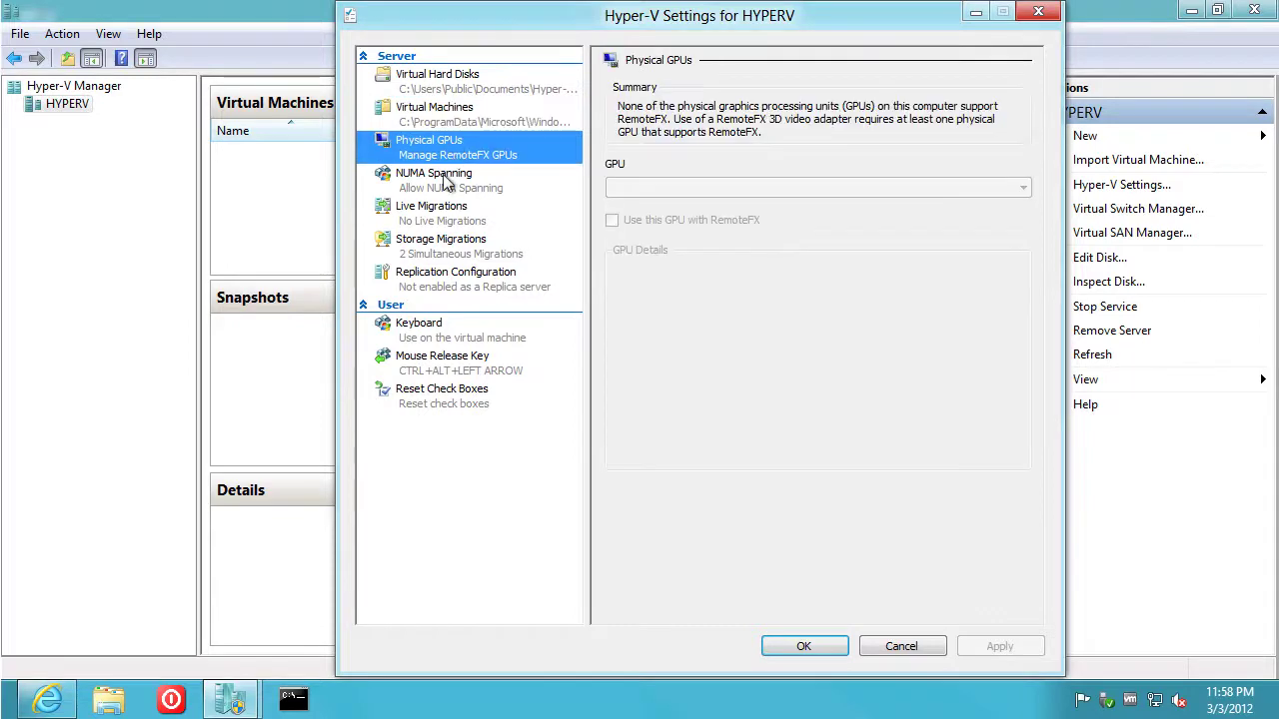
click(450, 182)
click(436, 213)
click(433, 244)
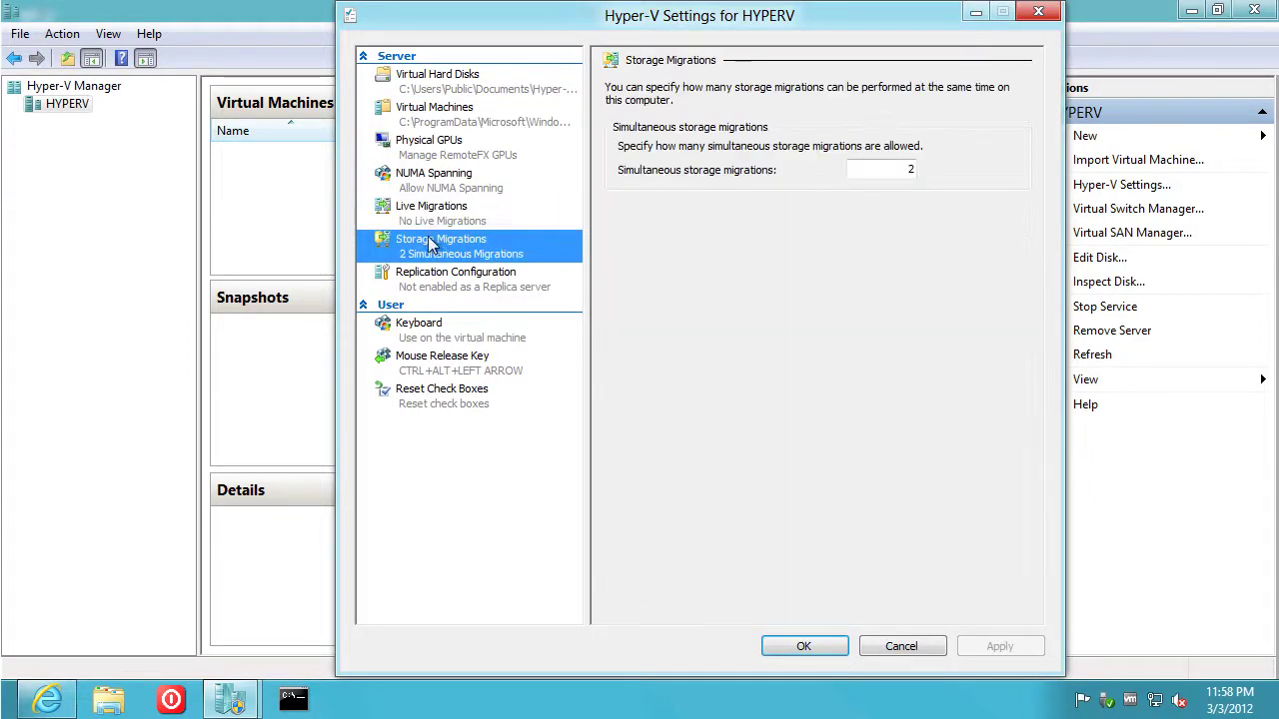
click(430, 280)
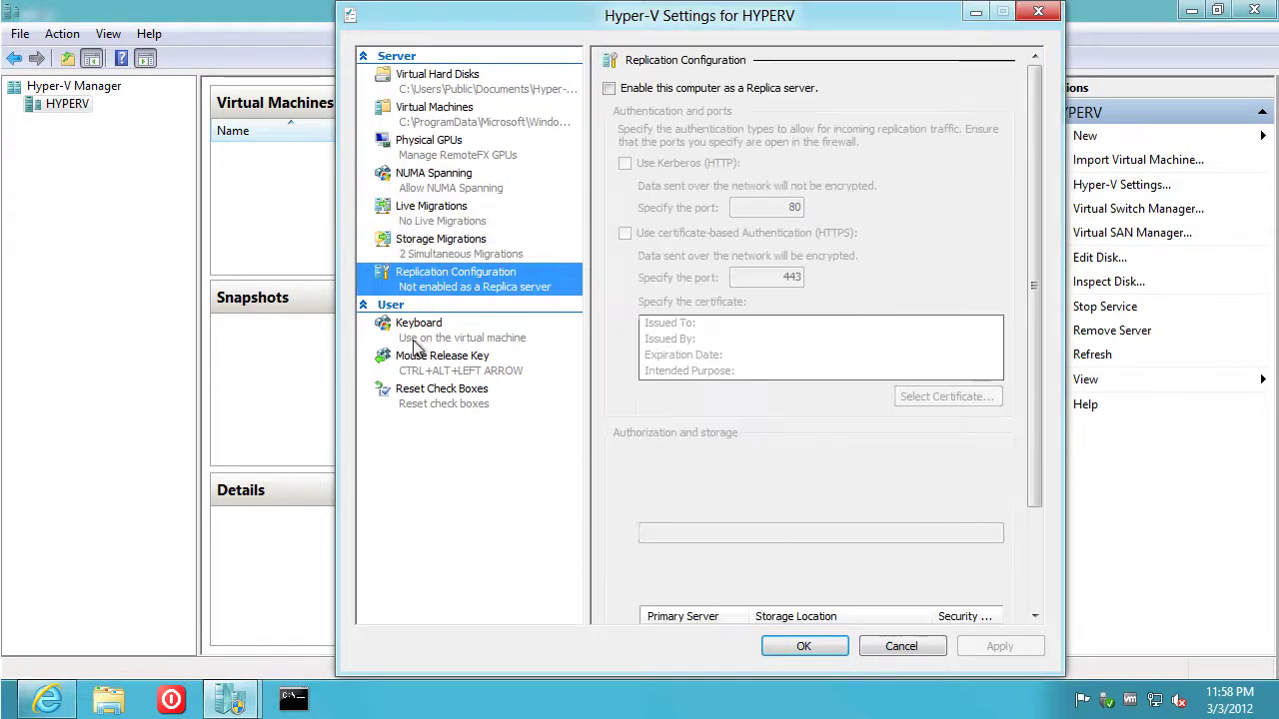
click(420, 330)
click(425, 362)
click(419, 400)
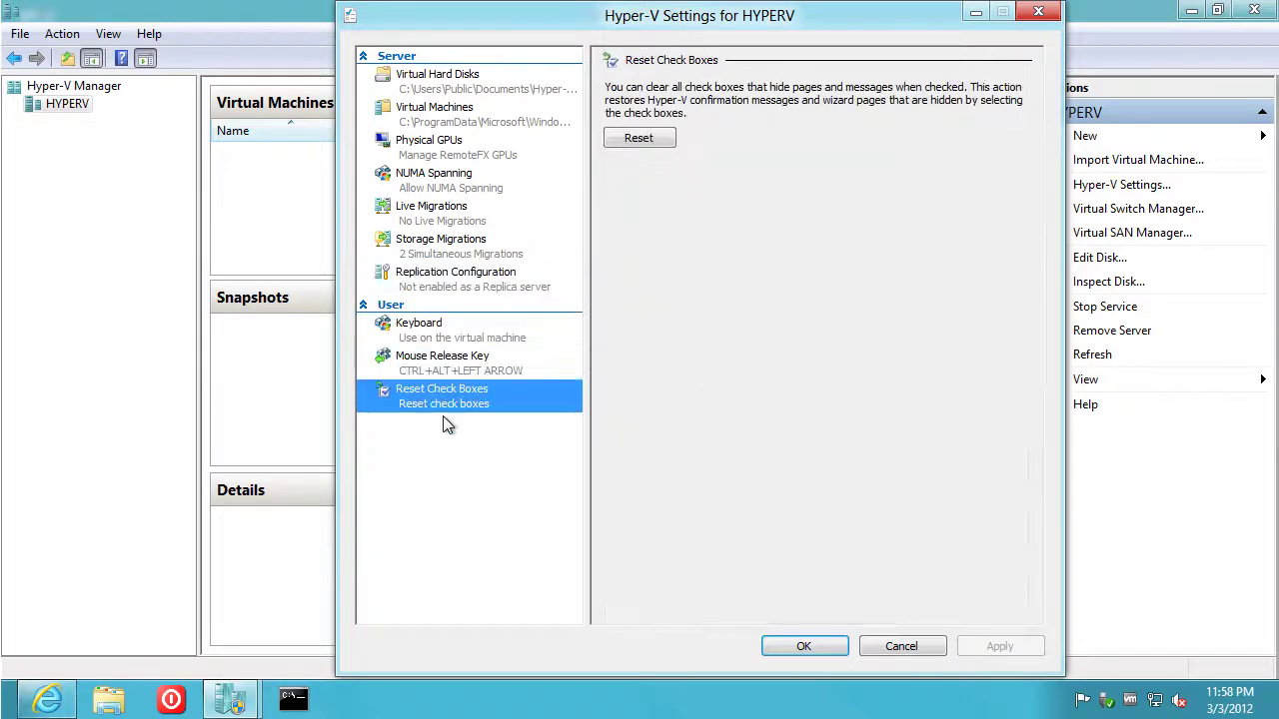
click(807, 648)
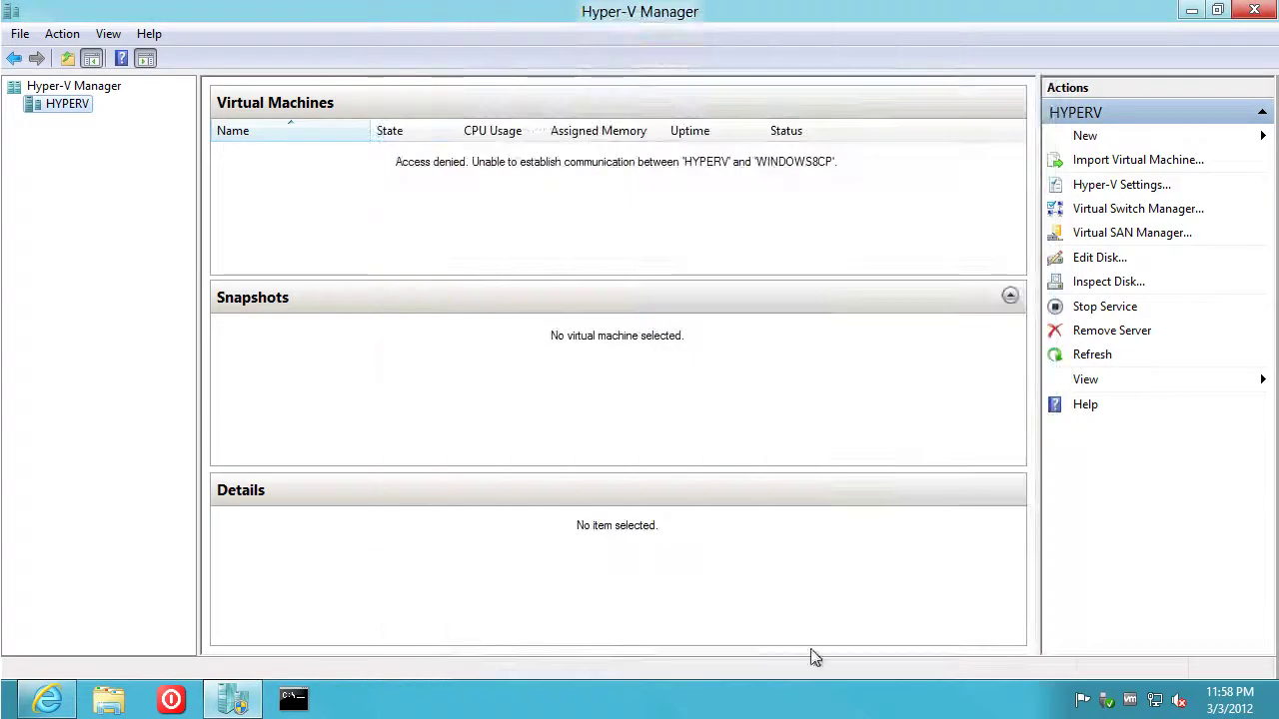
right_click(74, 106)
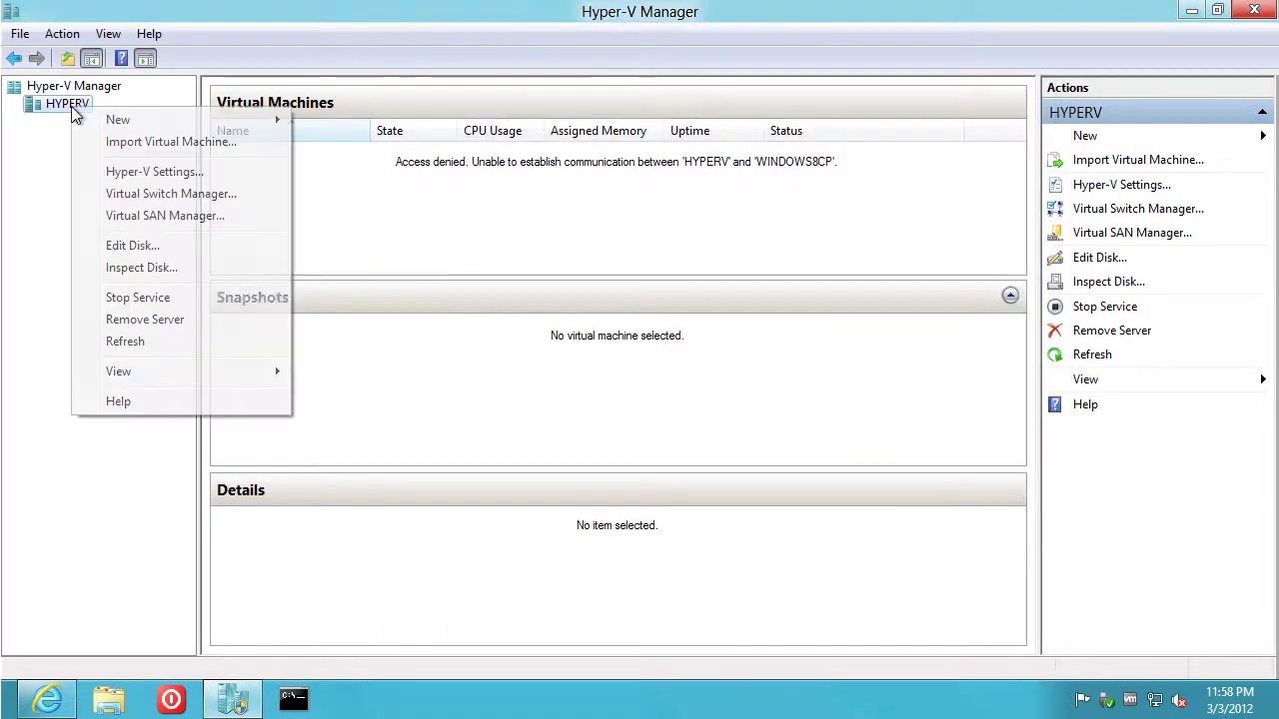
click(138, 196)
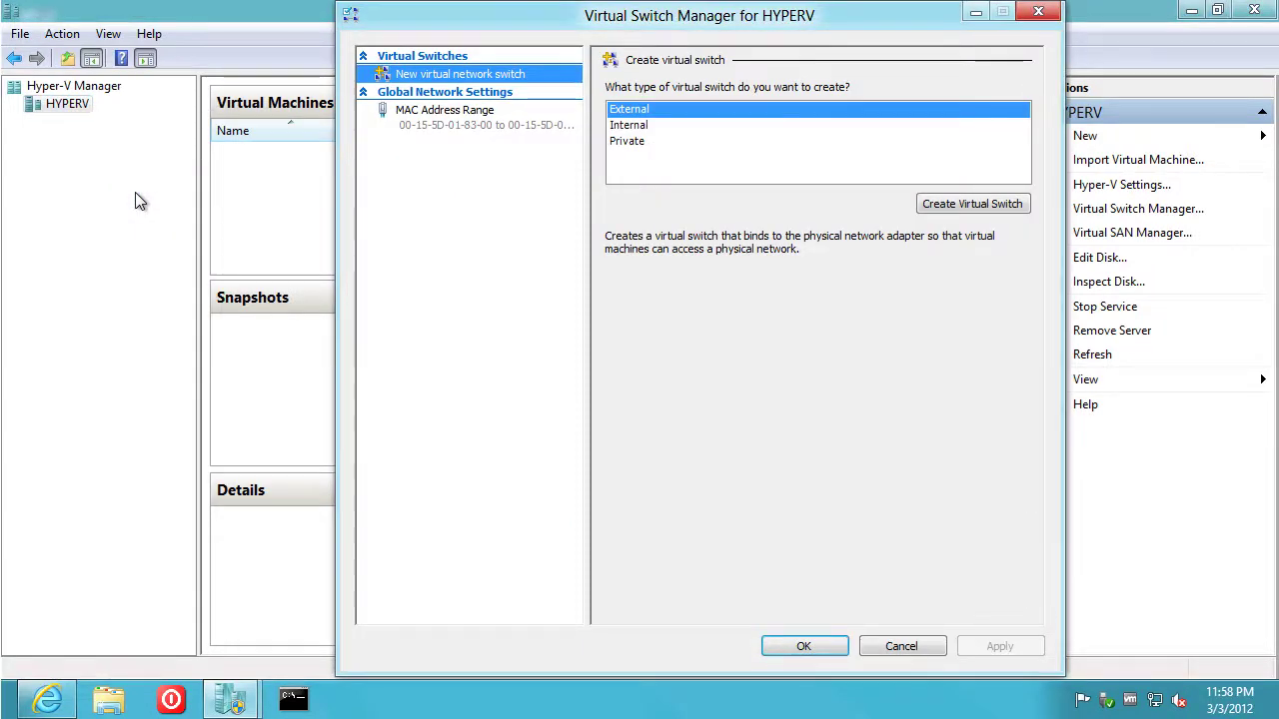
click(898, 644)
right_click(59, 104)
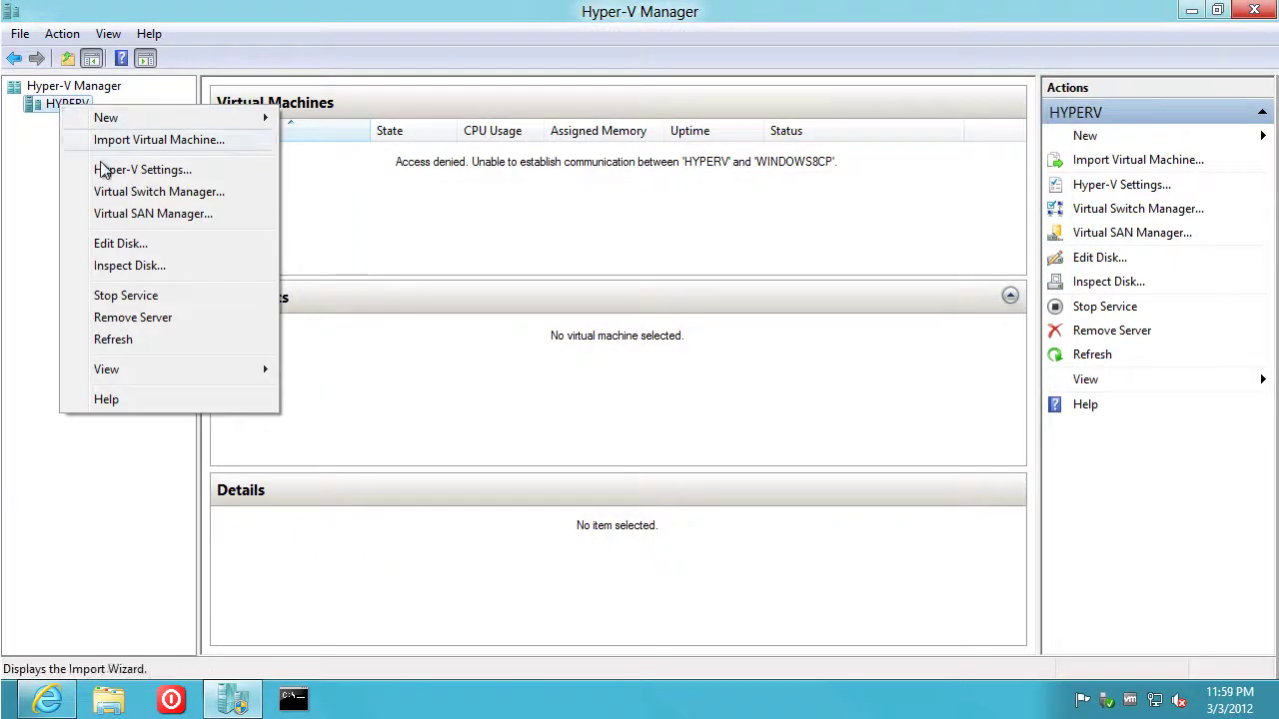
click(138, 216)
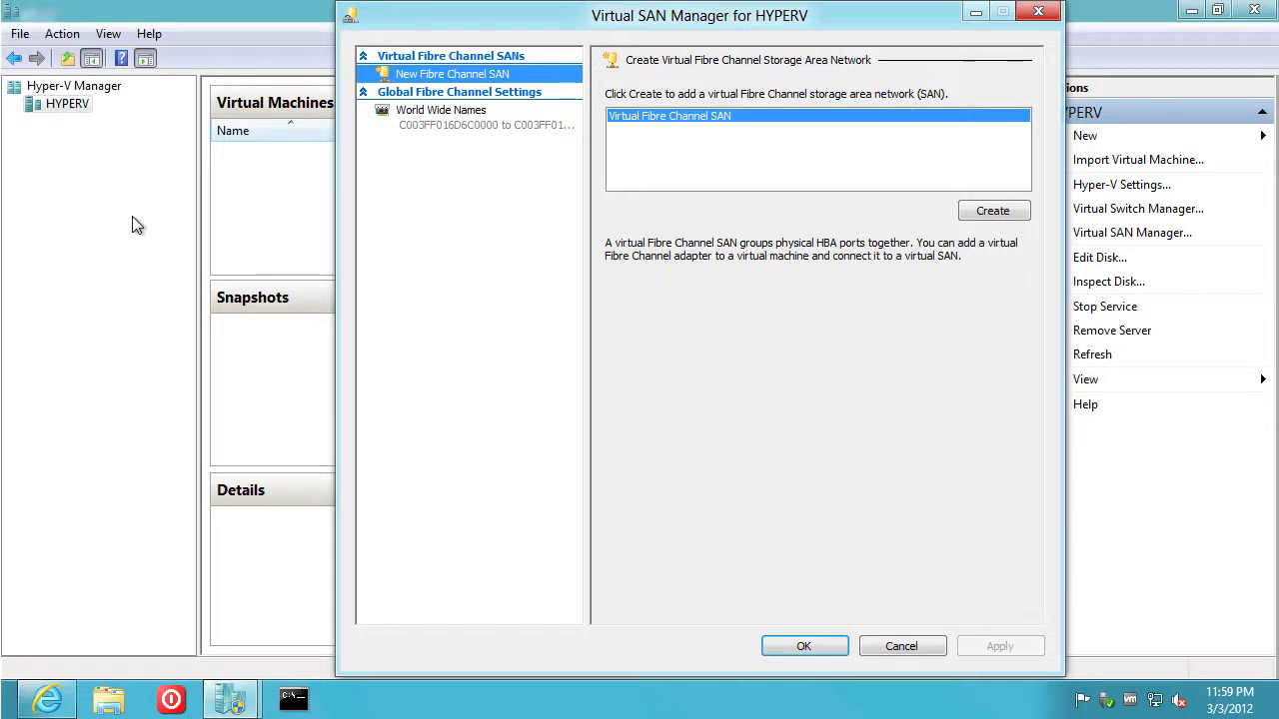
click(913, 650)
right_click(55, 107)
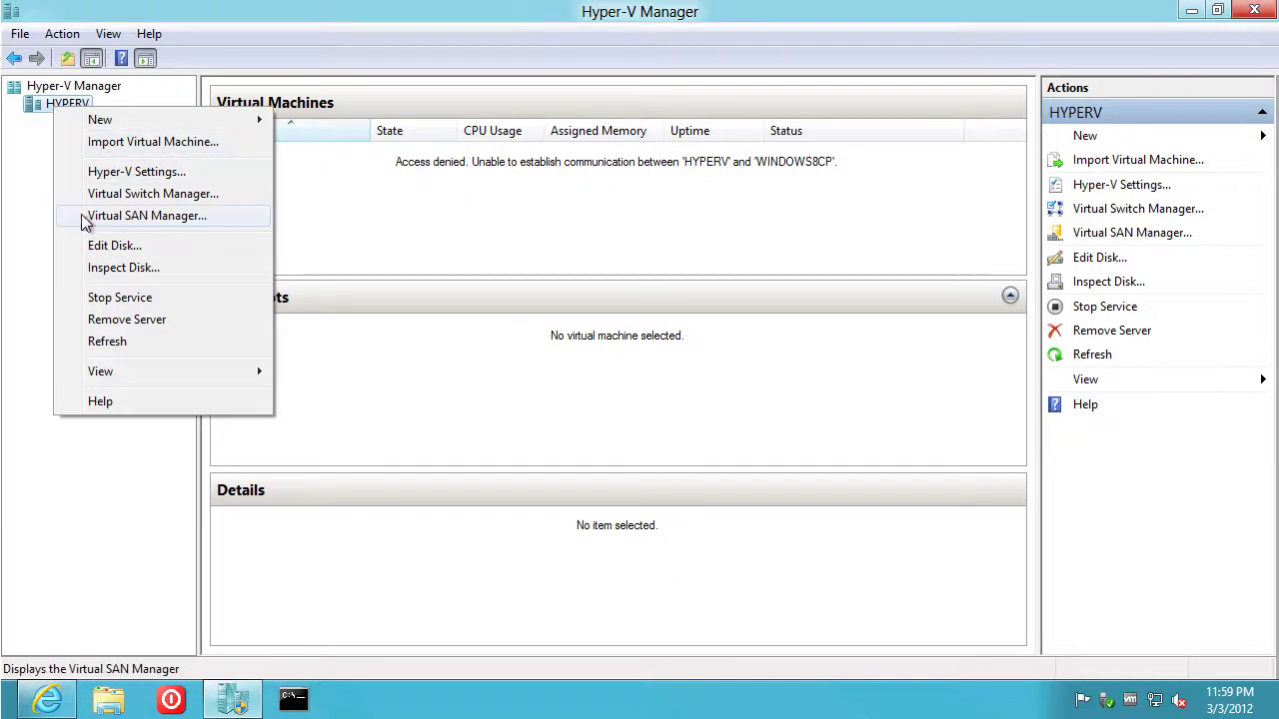
click(110, 246)
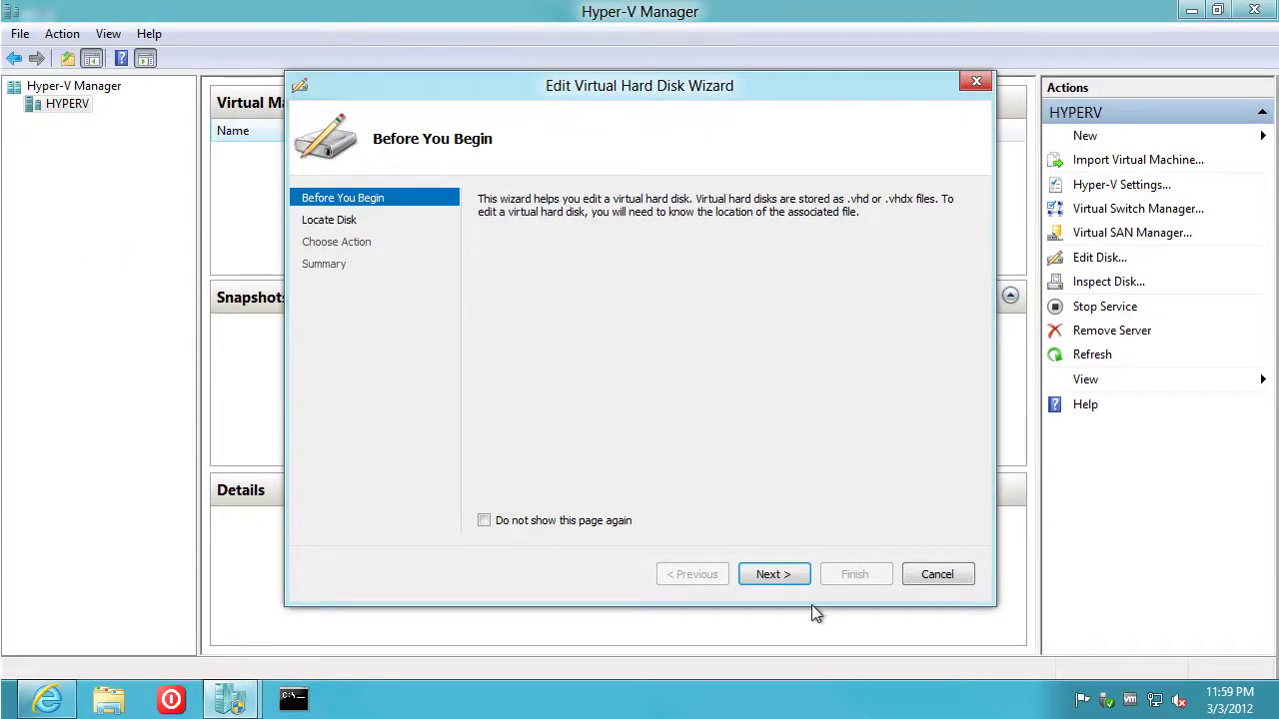
click(786, 576)
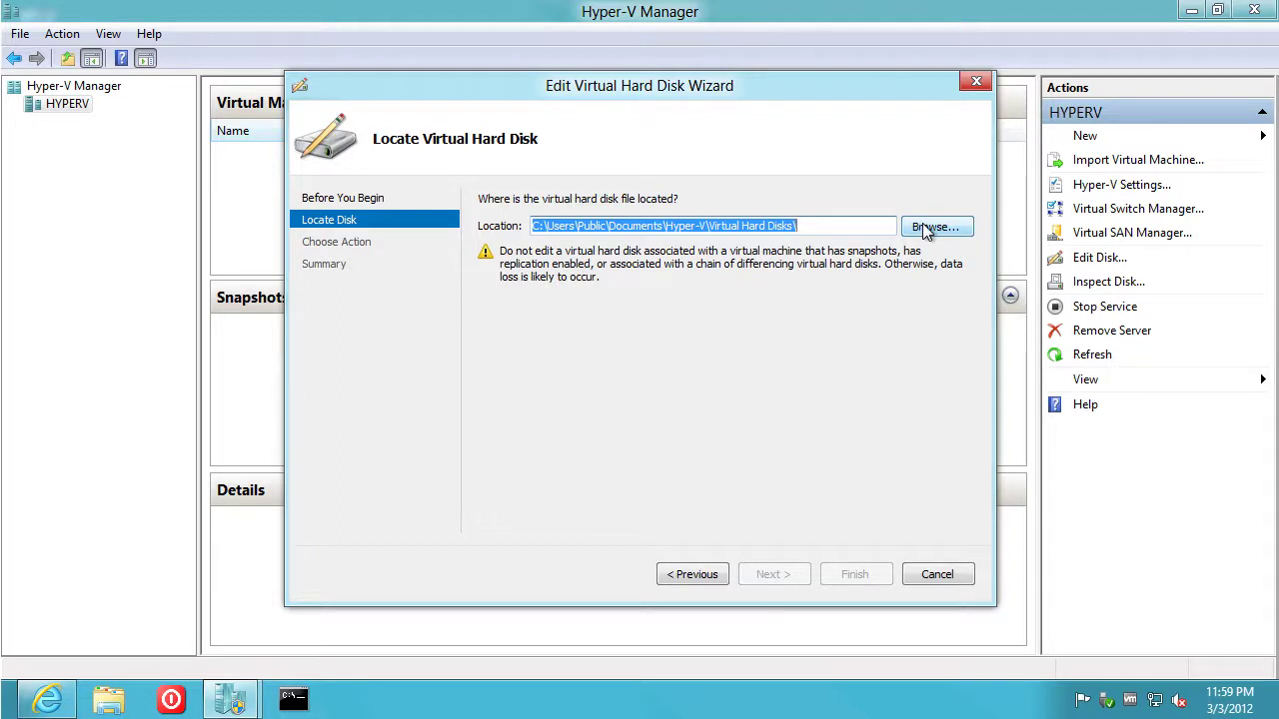
click(930, 576)
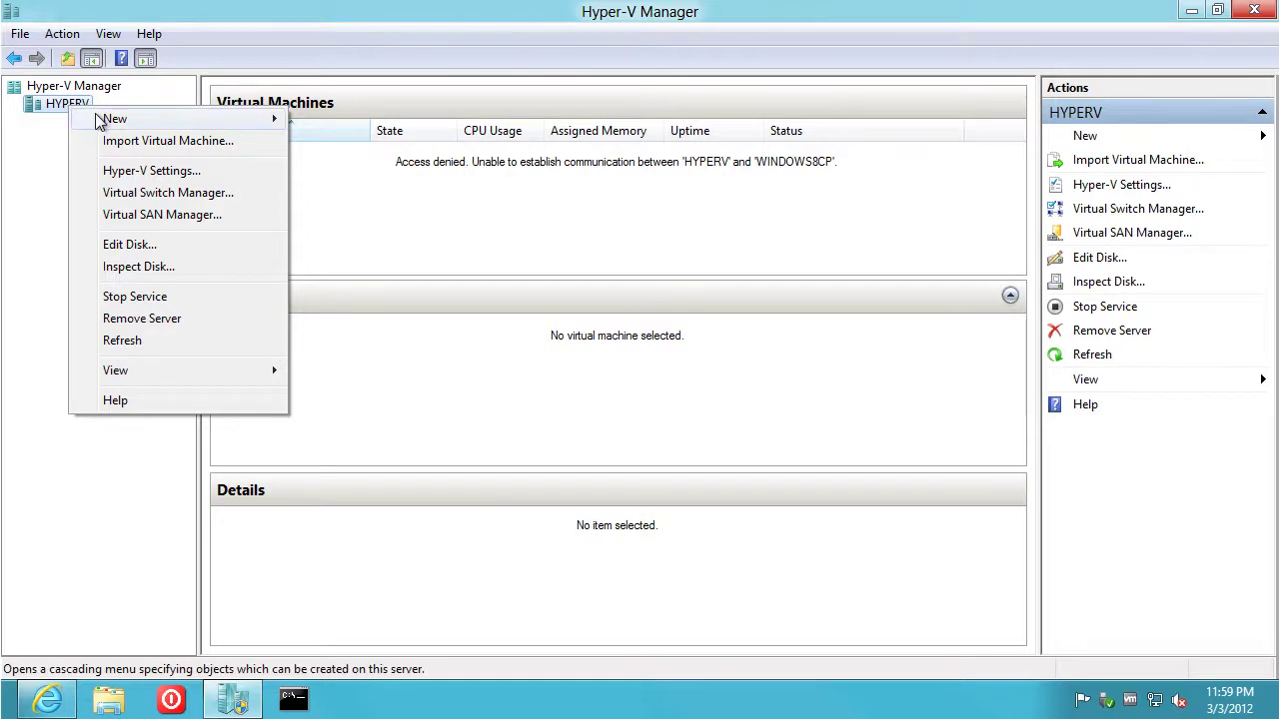
mouse_move(121, 119)
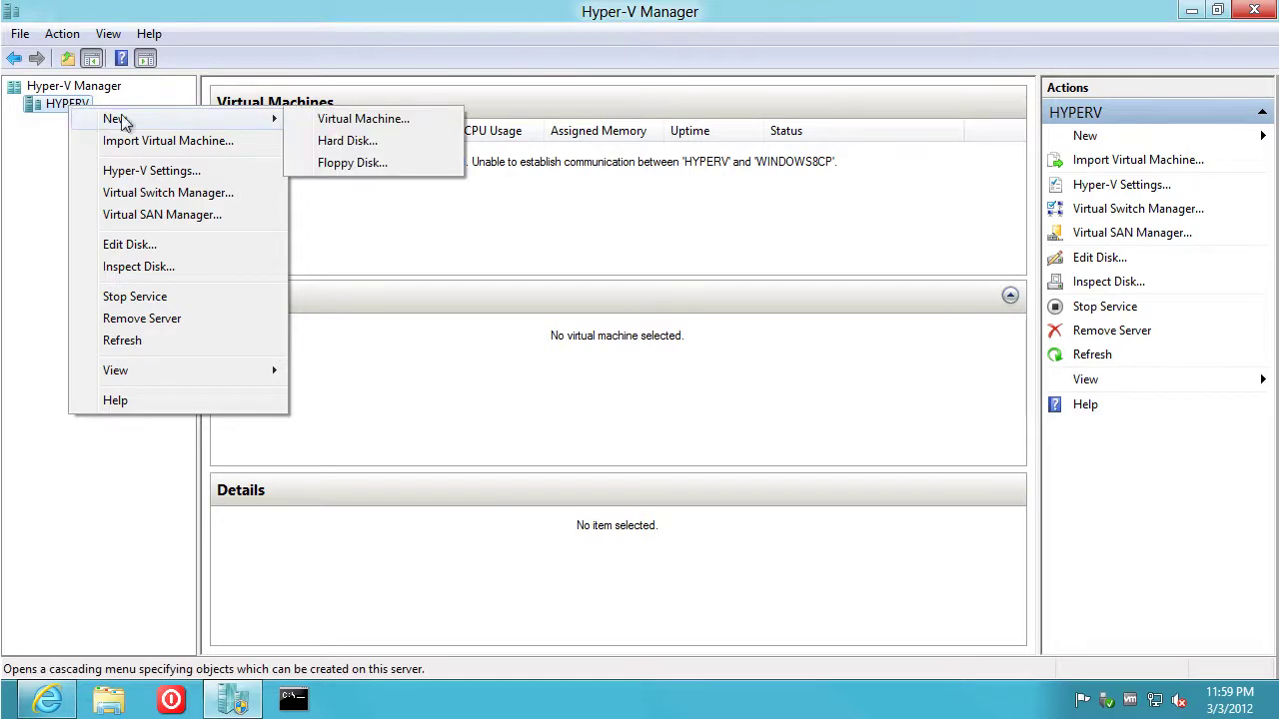
click(422, 141)
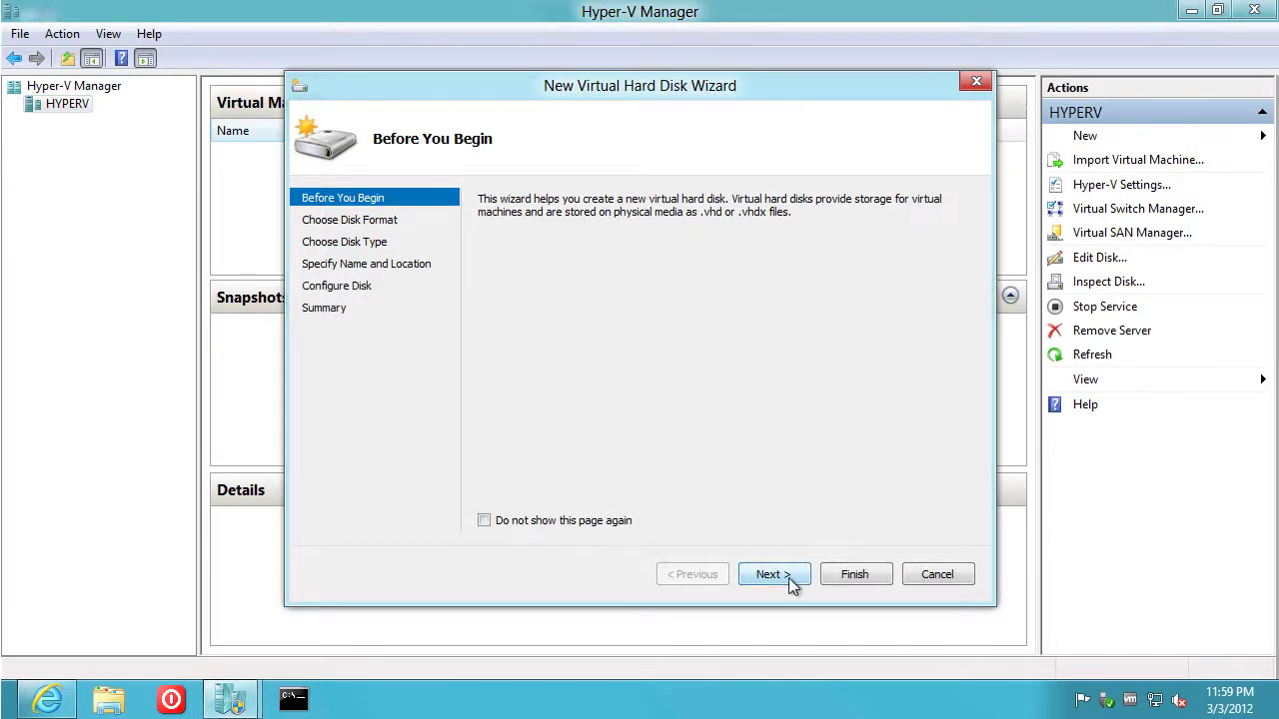
click(849, 584)
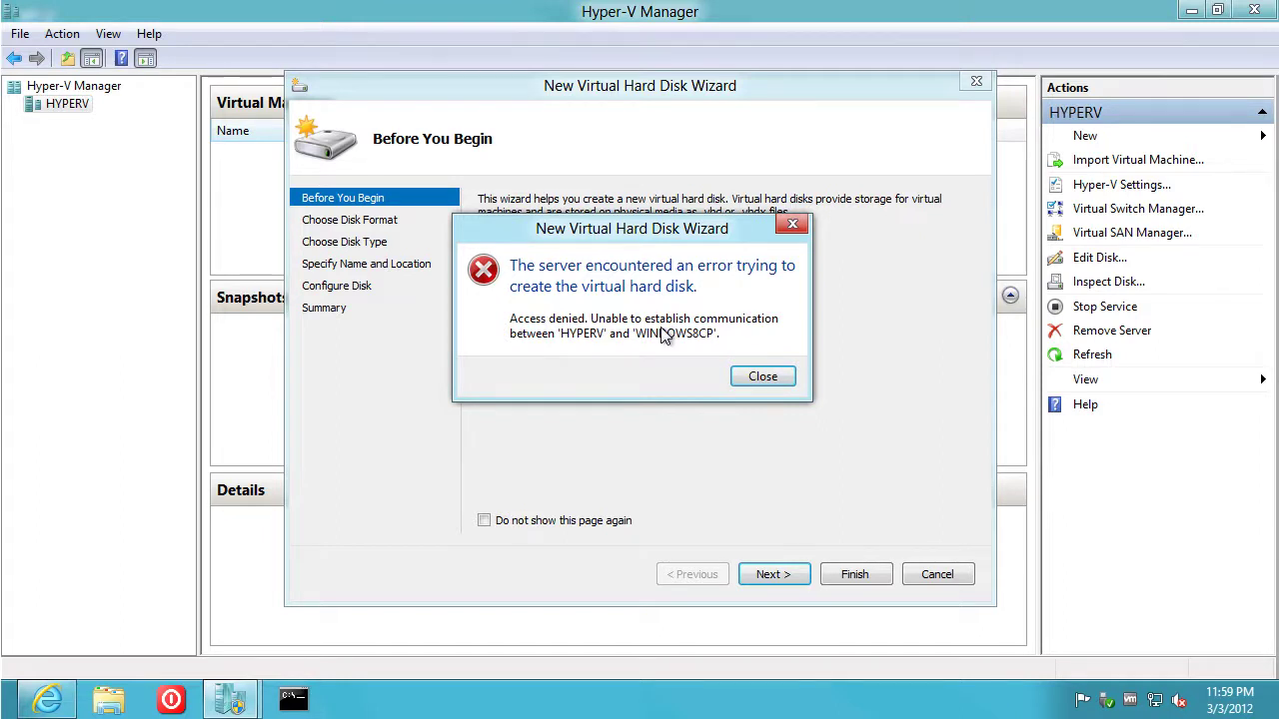
click(759, 378)
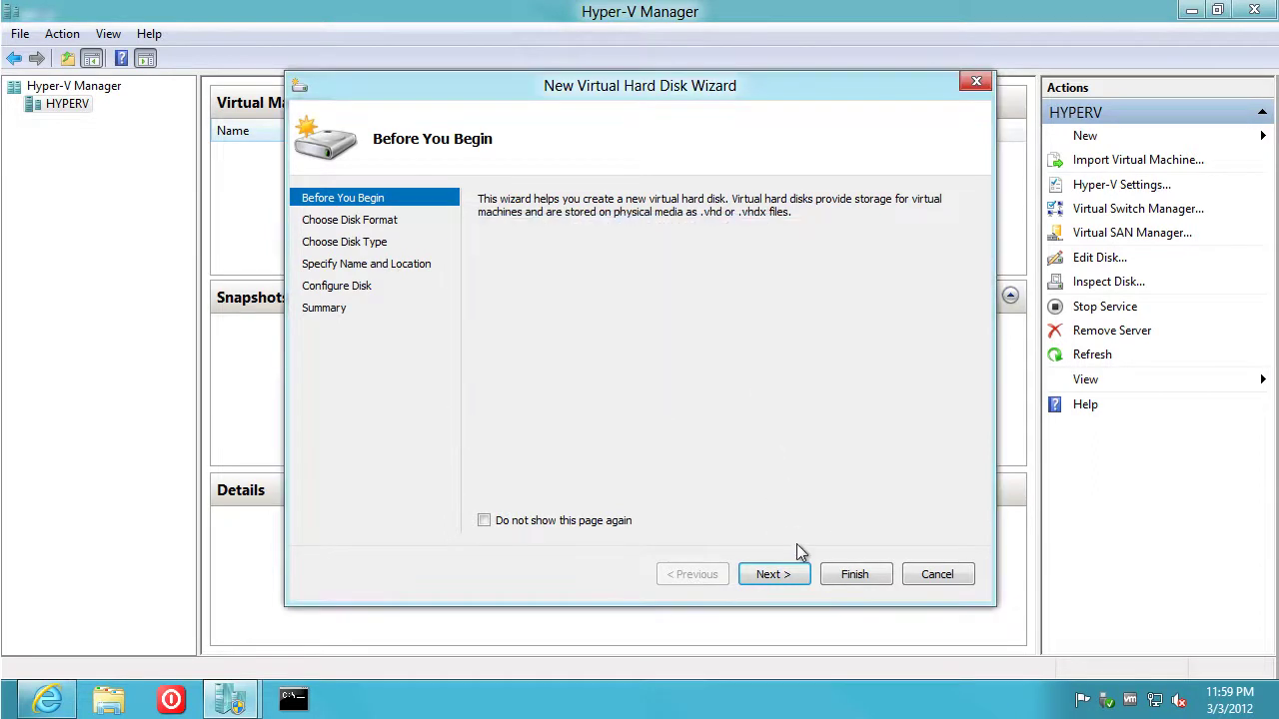
click(933, 574)
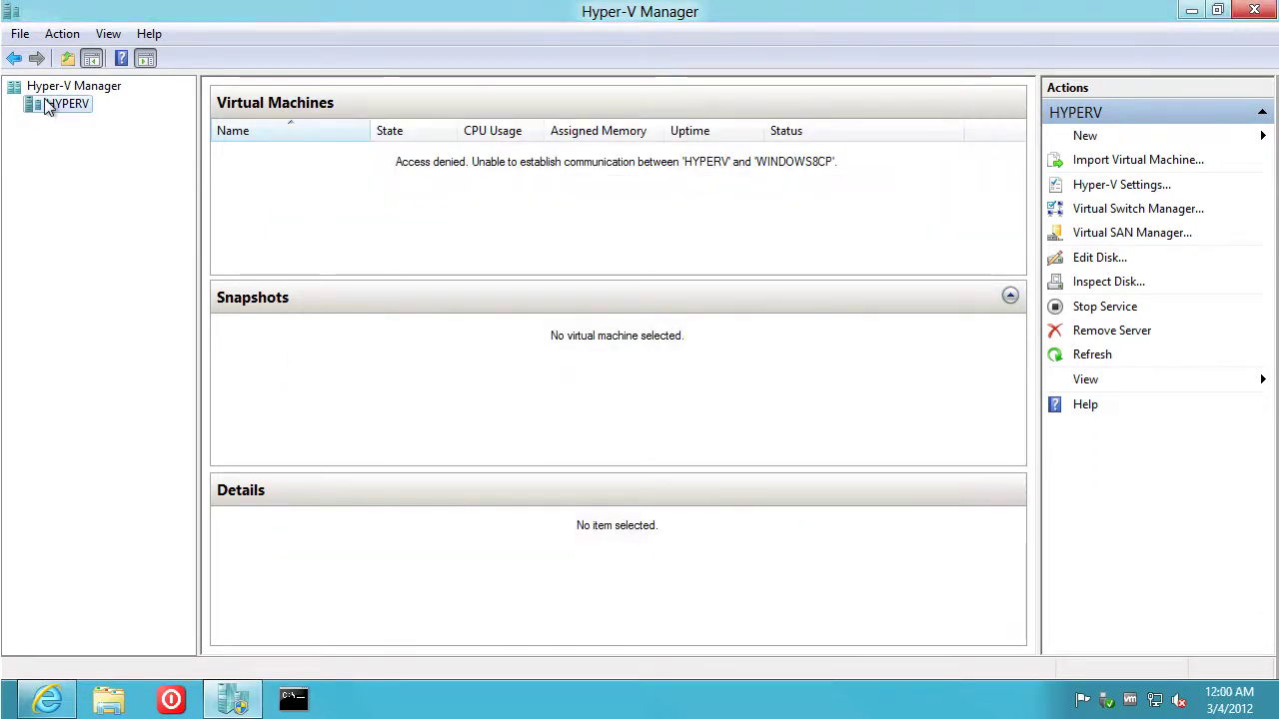
Remove the HYPERV server from Hyper-V Manager, confirming the removal
right_click(55, 110)
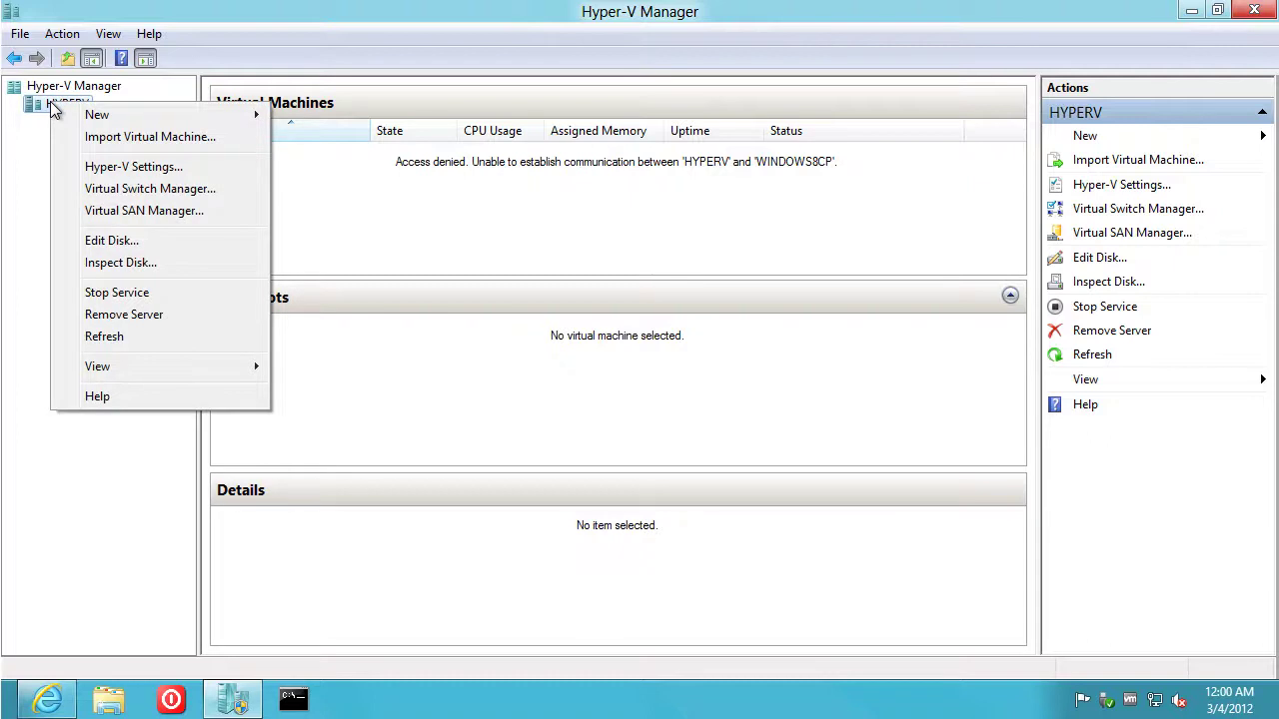
click(166, 316)
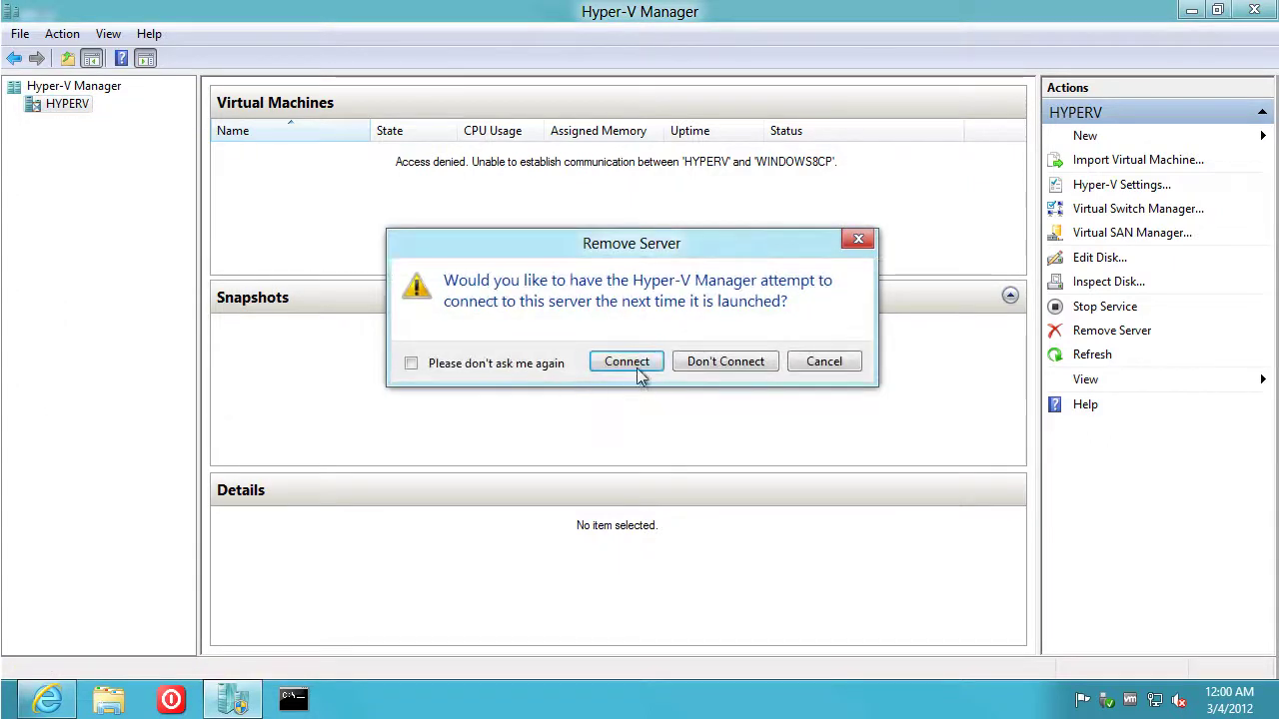
click(726, 365)
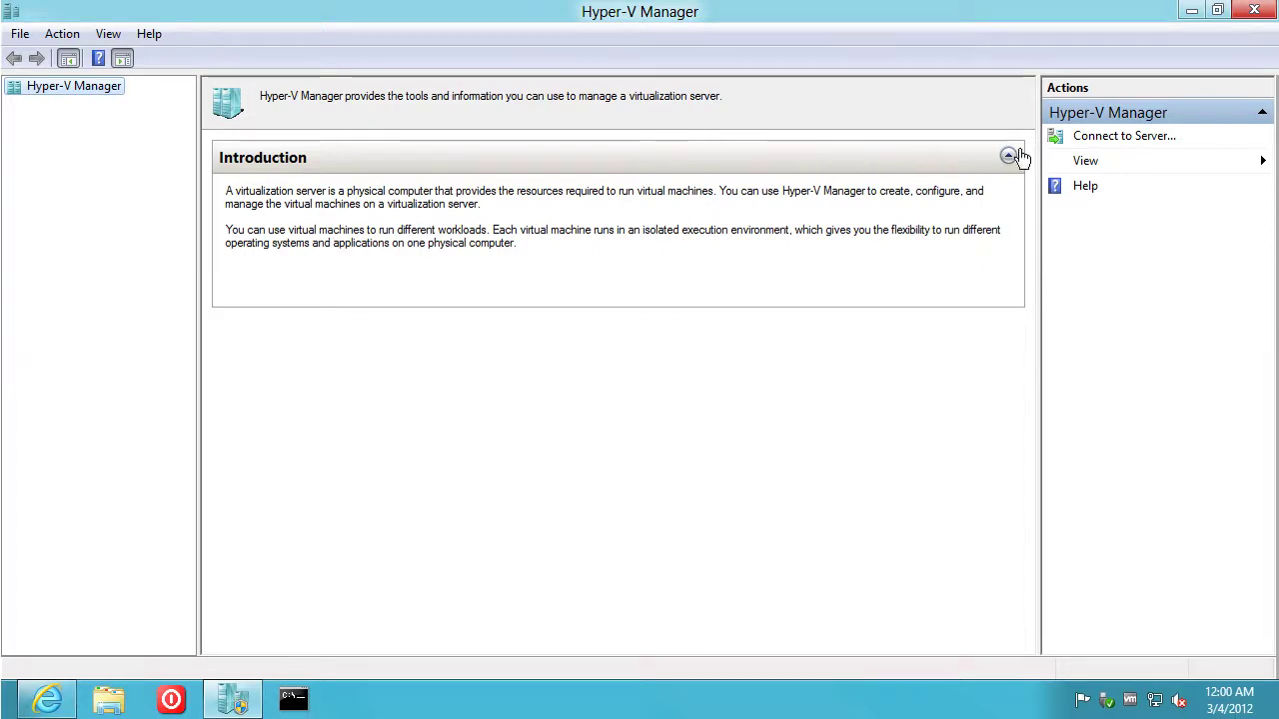
click(1116, 146)
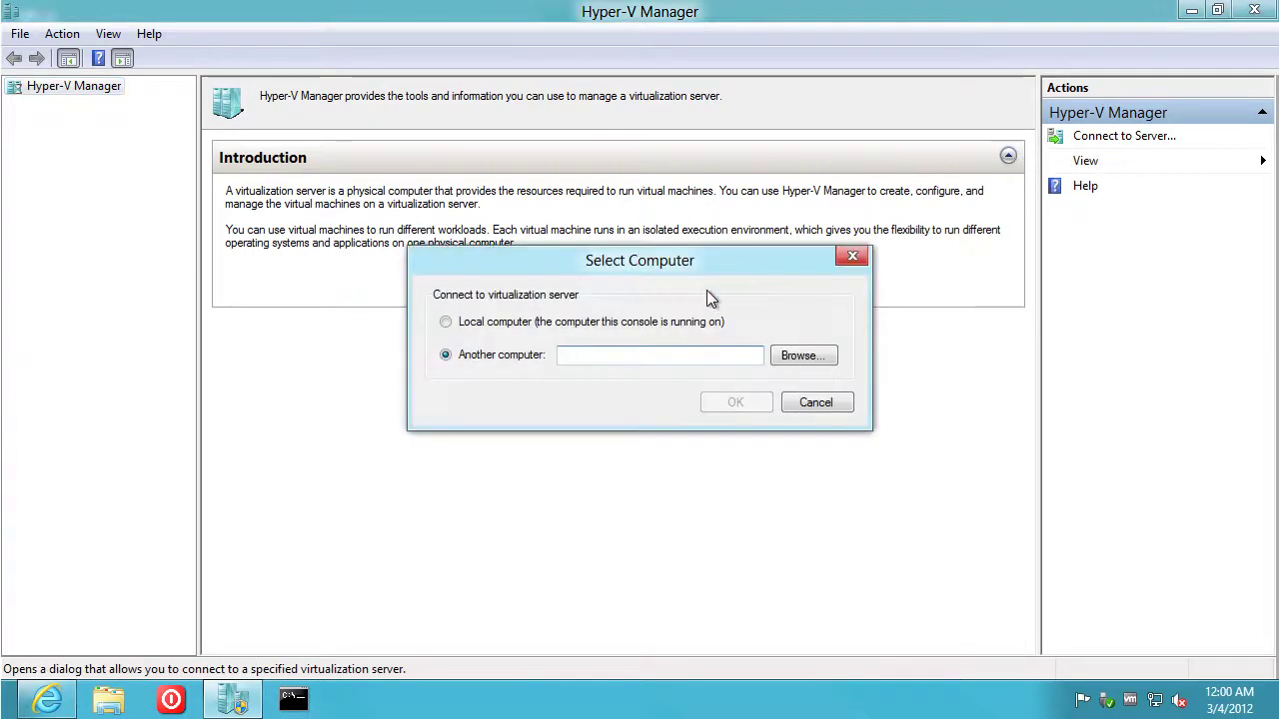
Connect to the server at 10.10.1.131
text(10.10.1.)
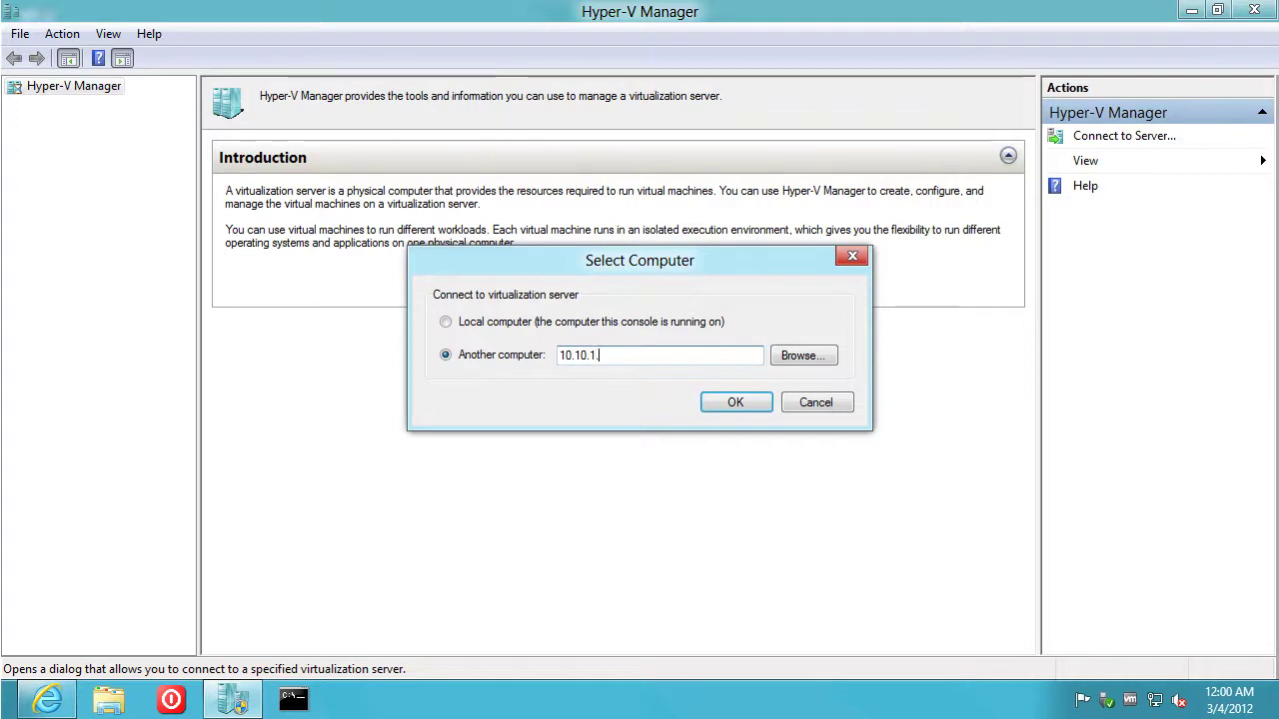
text(131)
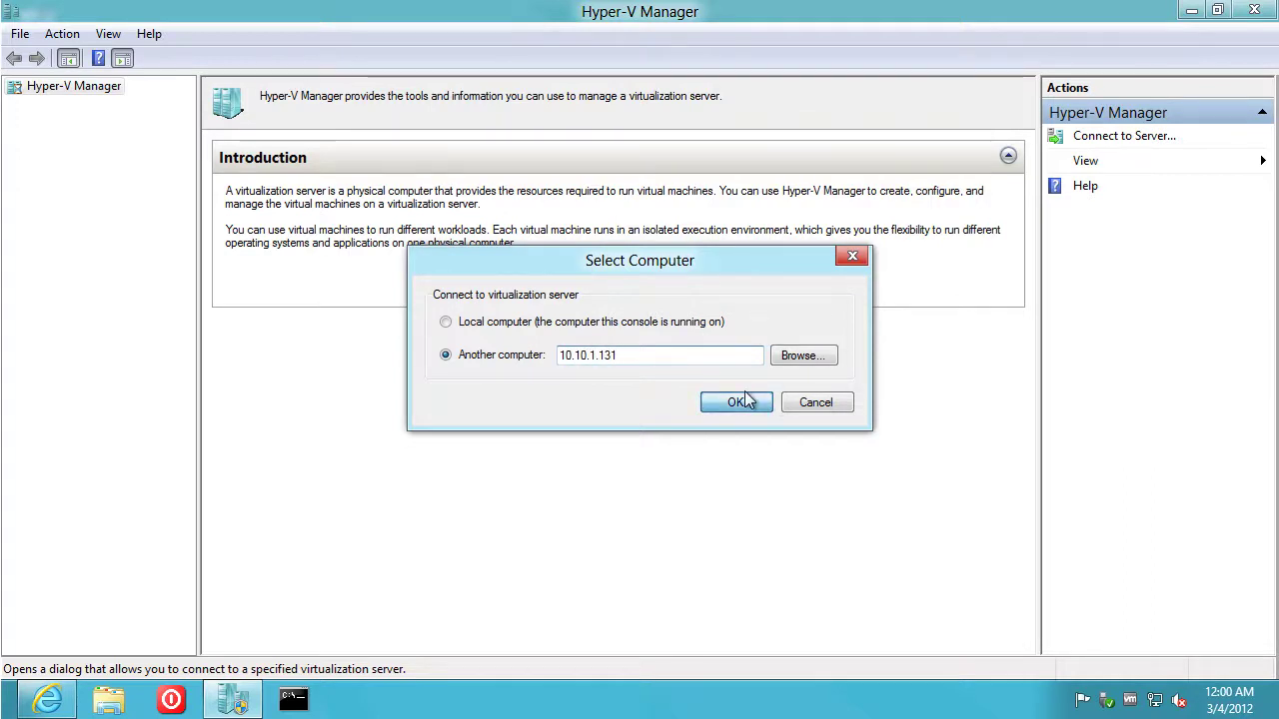
click(736, 401)
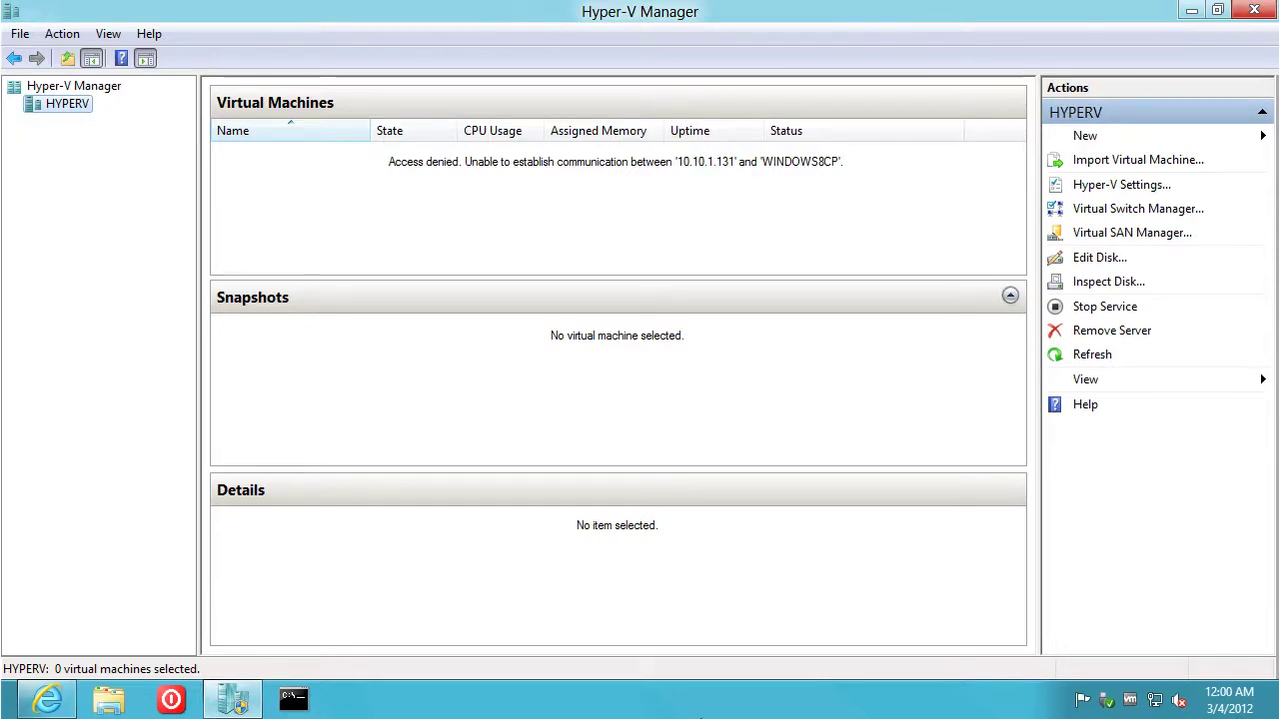
Enlarge the server console and move the Server Configuration window aside
click(713, 713)
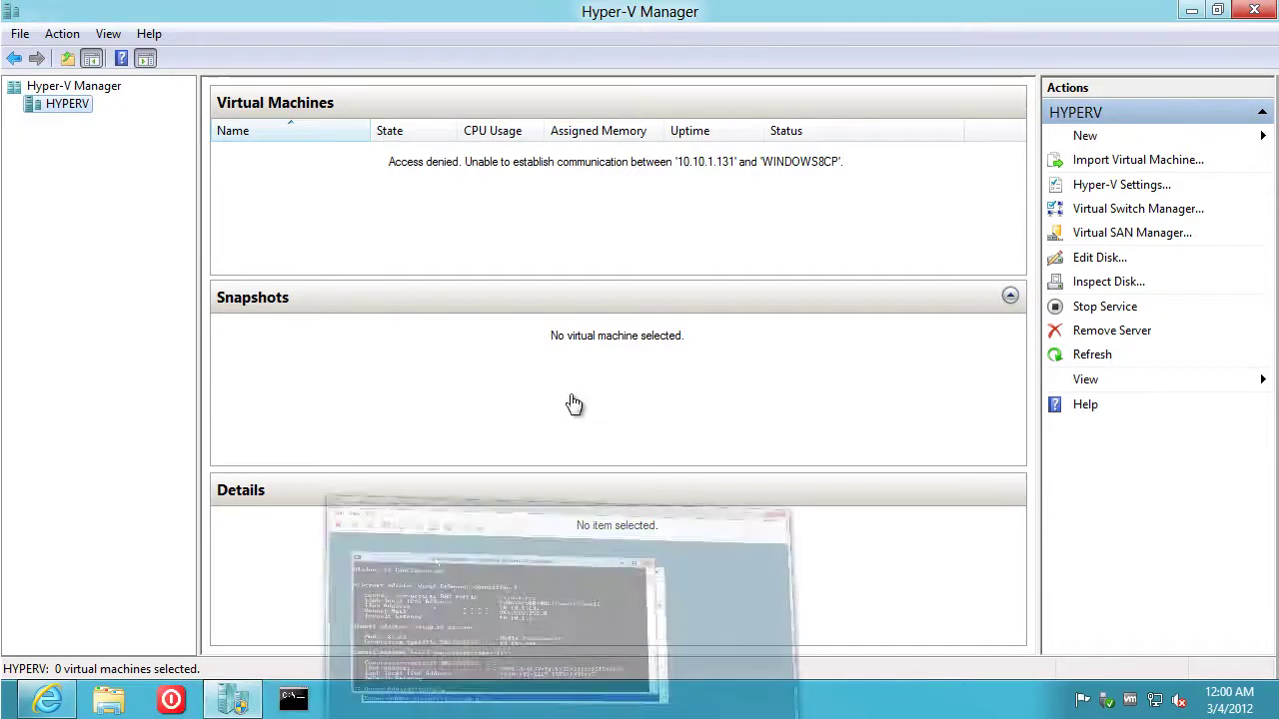
double_click(558, 19)
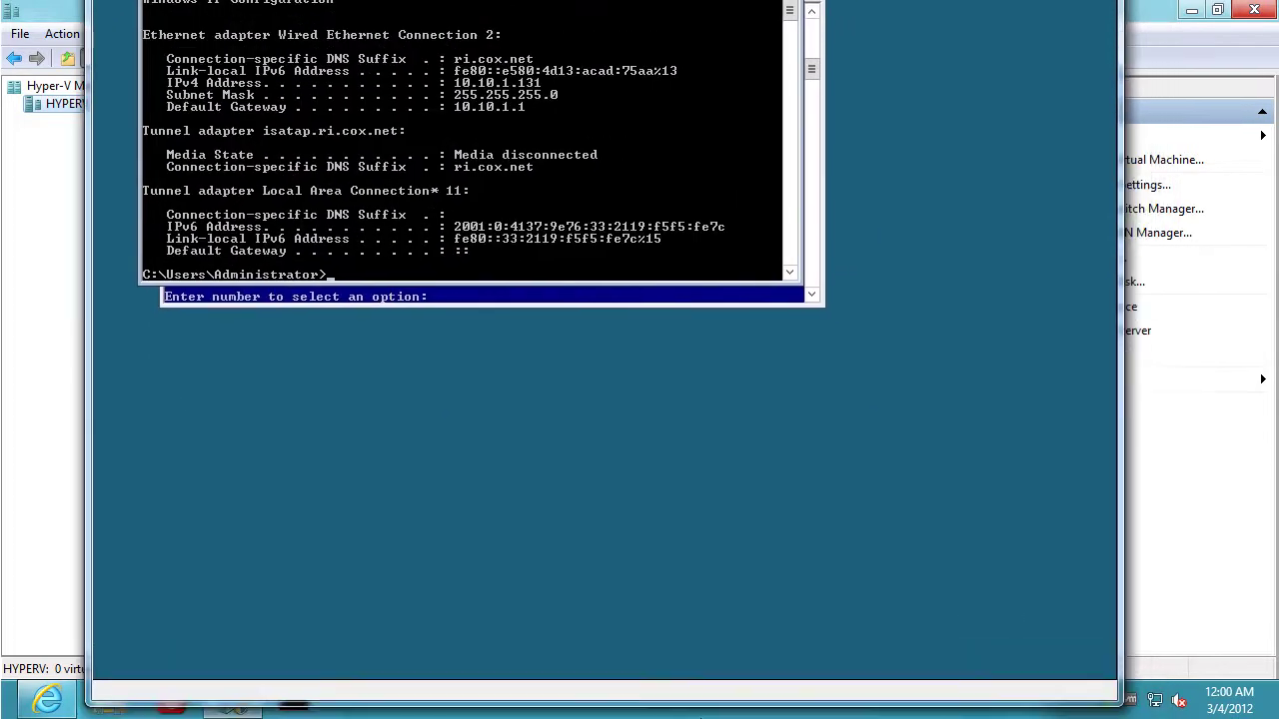
click(786, 340)
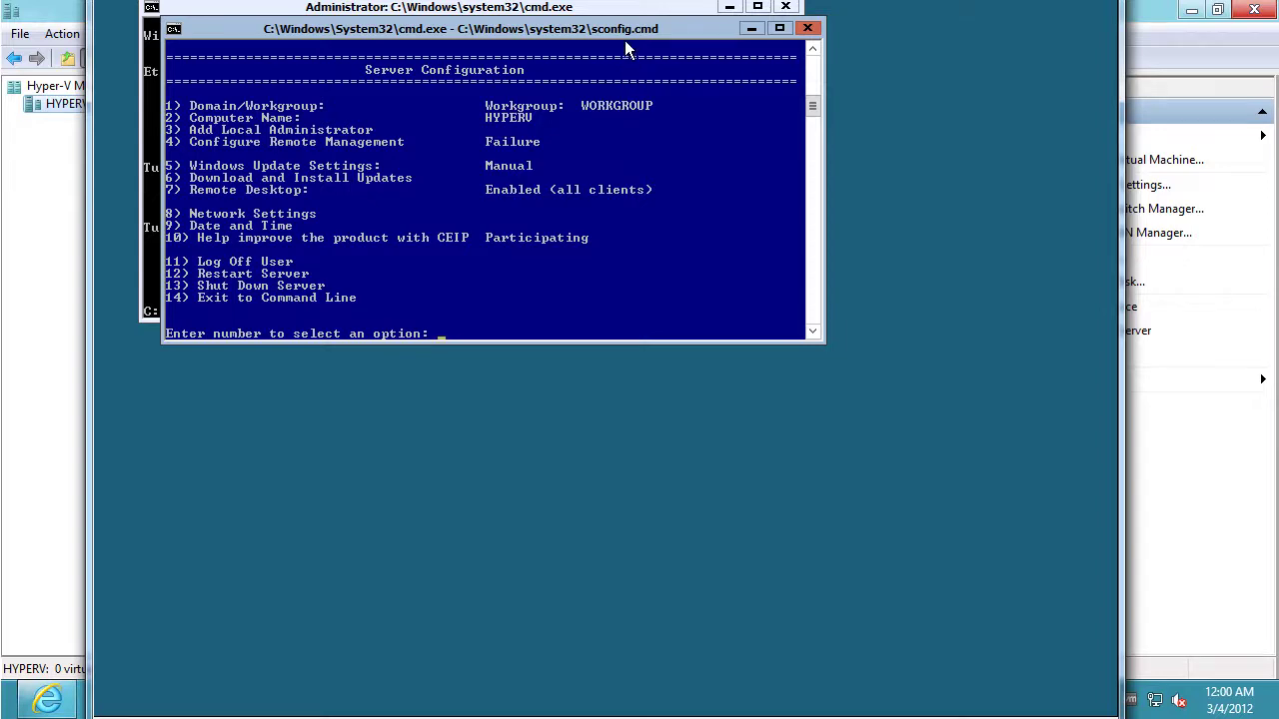
drag(627, 42, 774, 375)
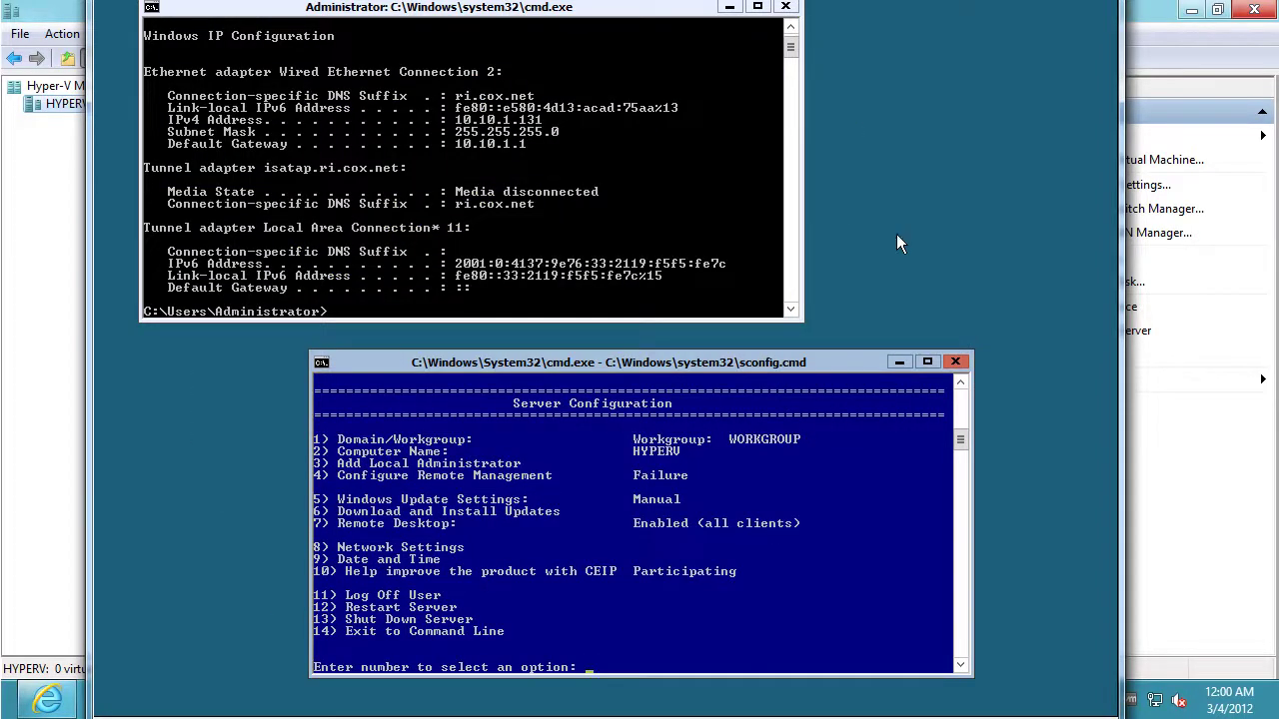
Allow ping responses and enable Remote Management under sconfig option 4
text(4)
key(Return)
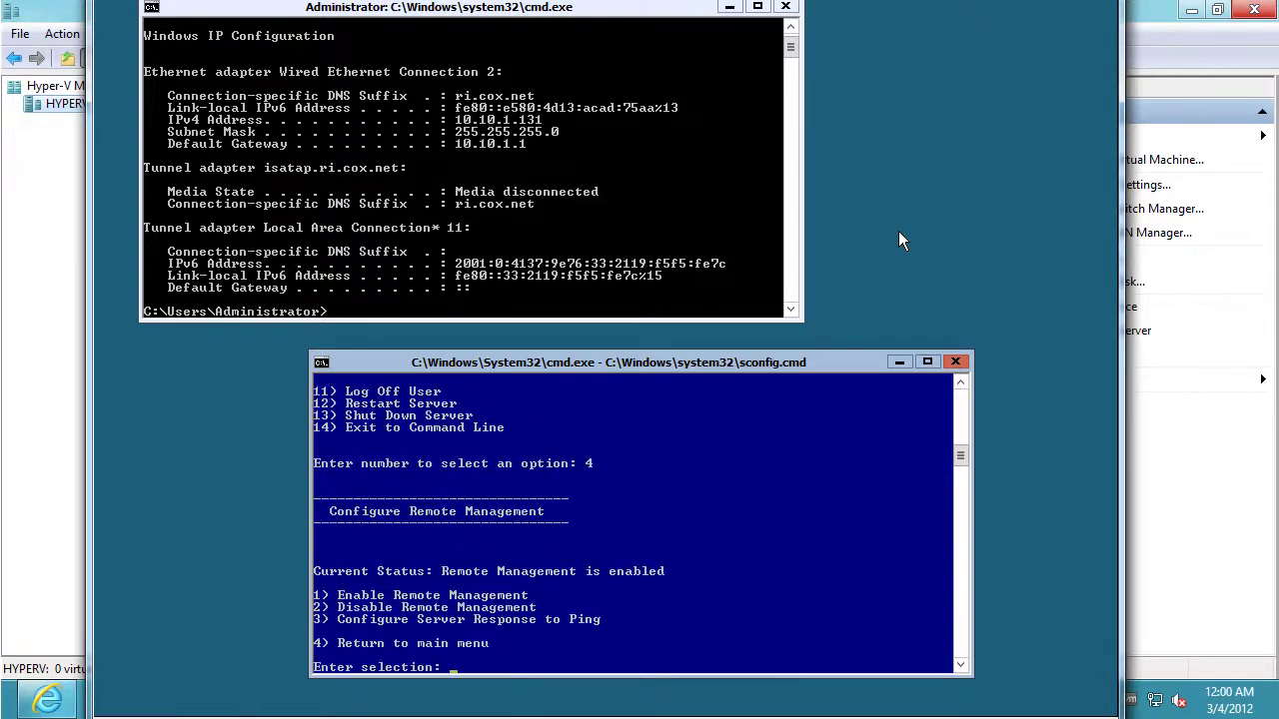
text(3)
key(Return)
key(Return)
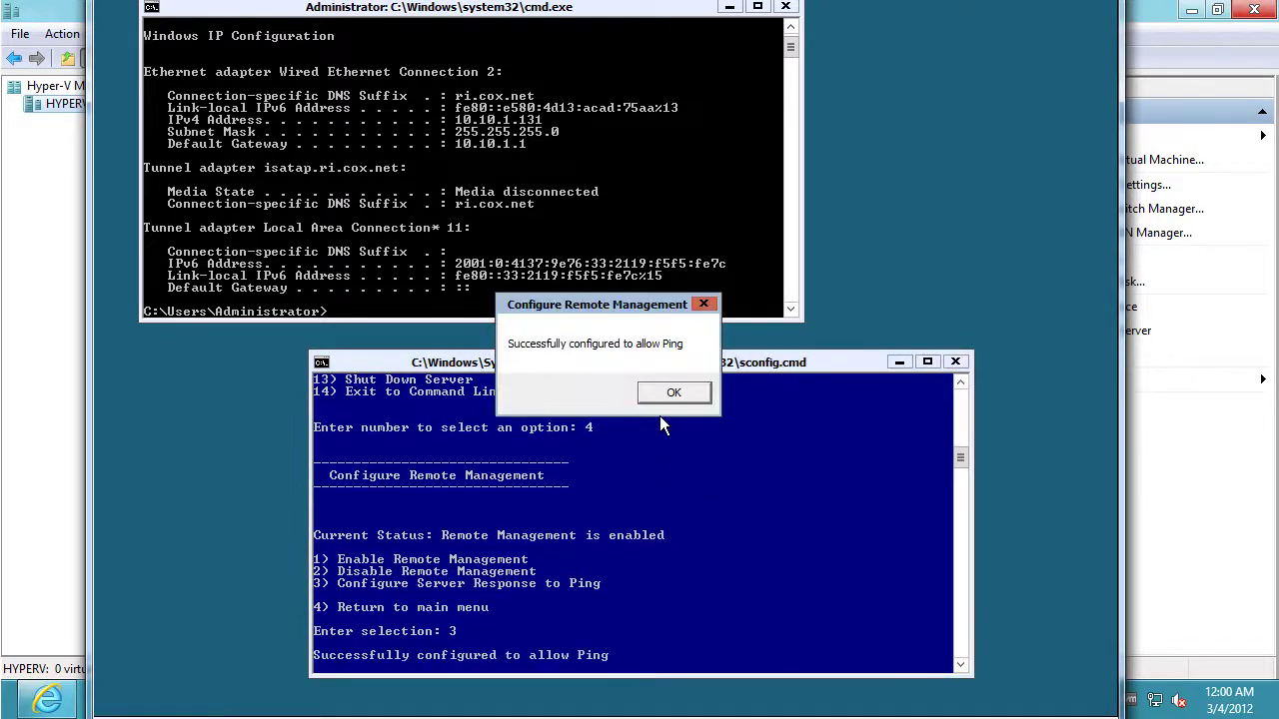
click(673, 393)
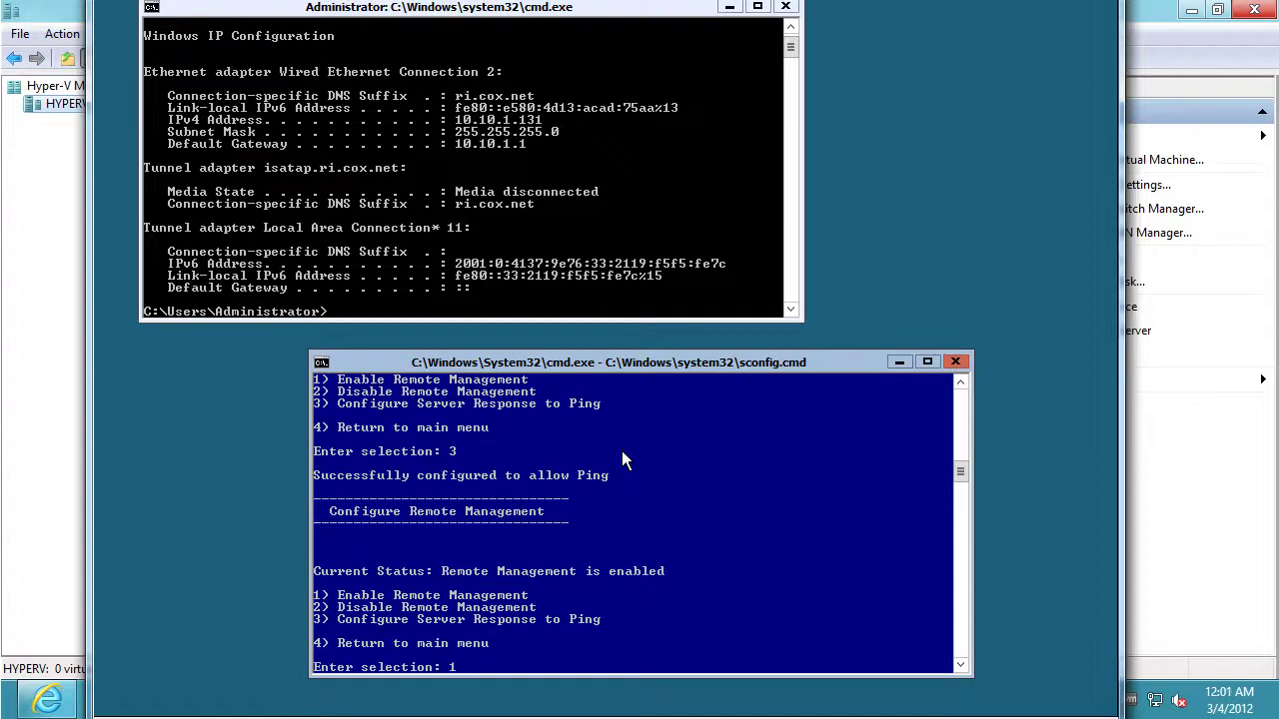
text(1)
key(Return)
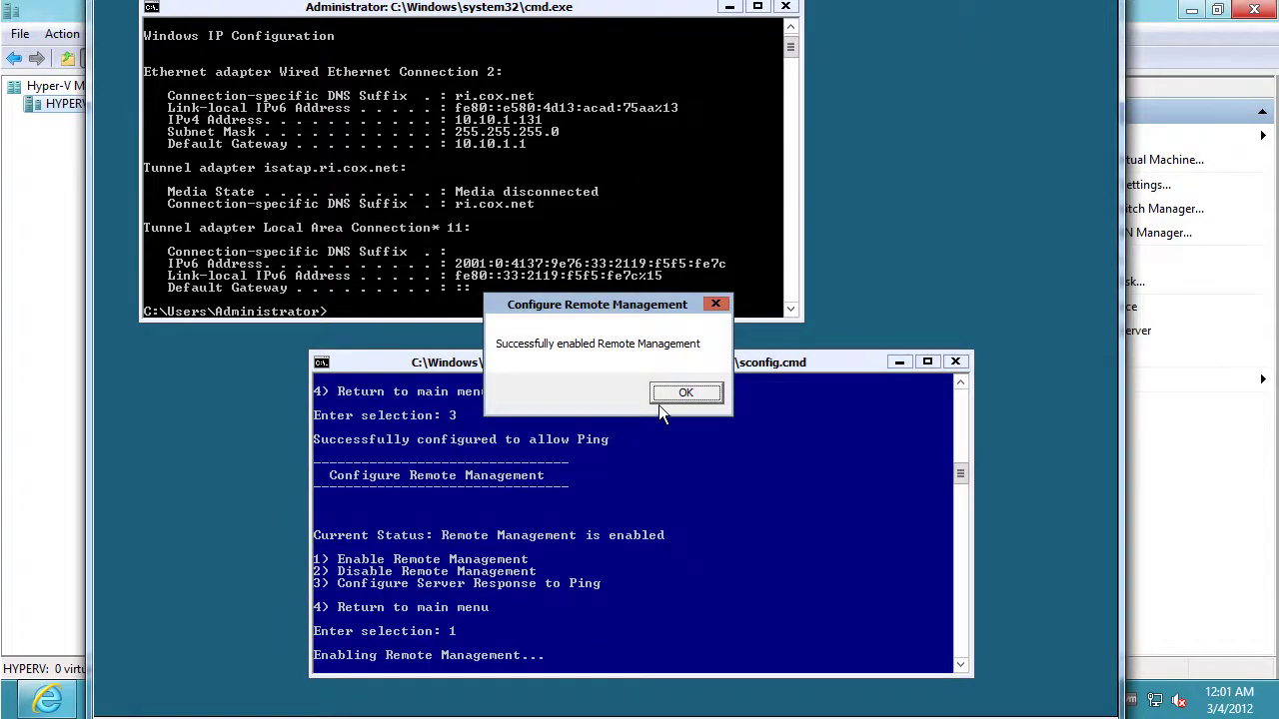
click(665, 397)
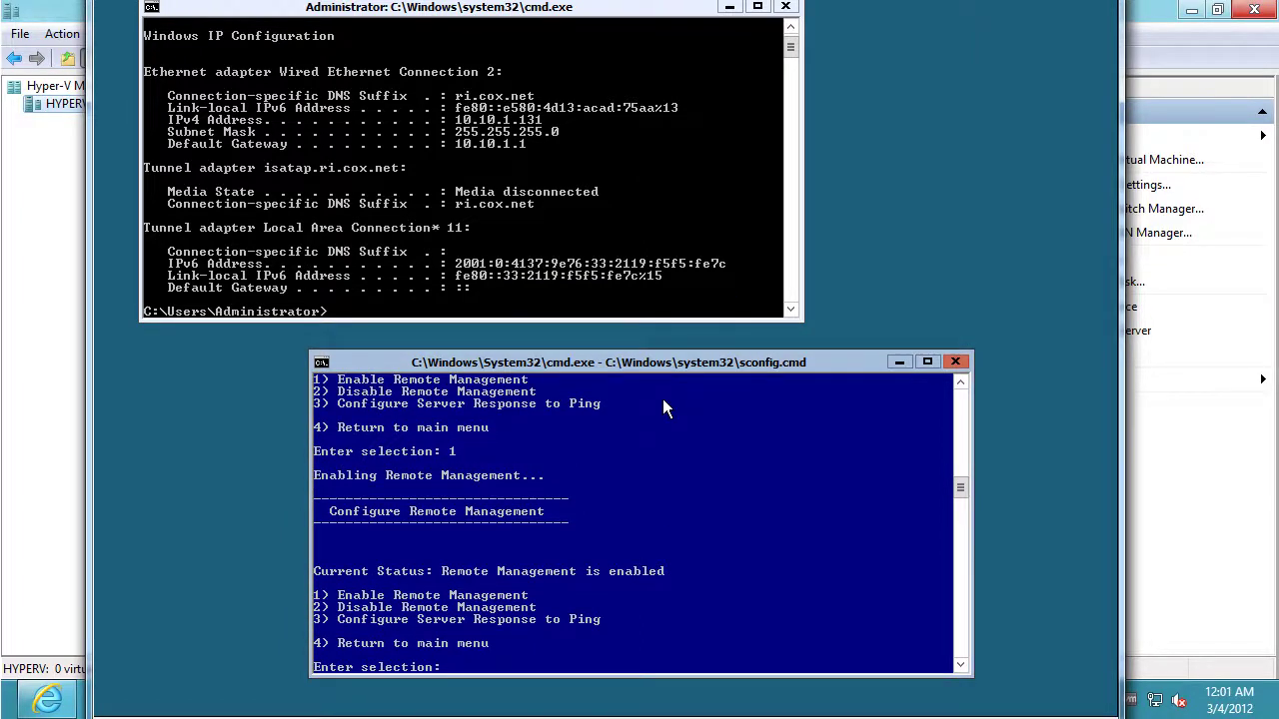
Return to the main menu and choose option 12 to restart the server
text(4)
key(Return)
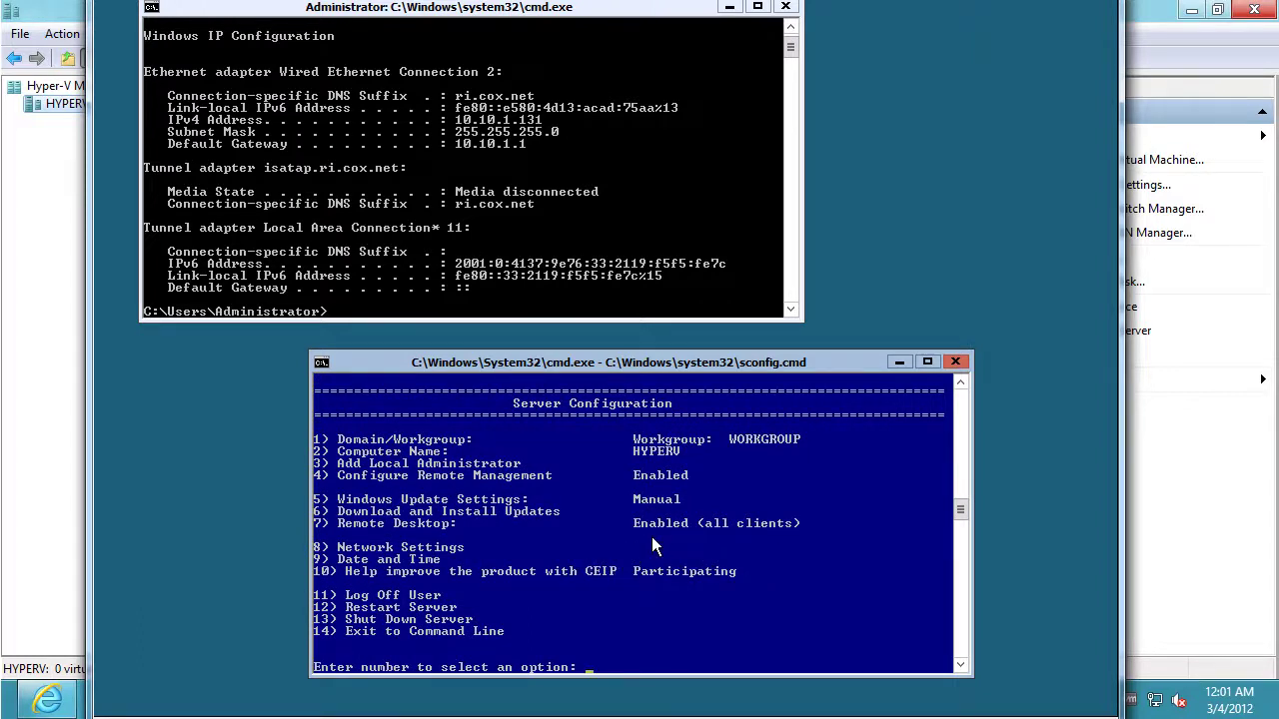
text(12)
key(Return)
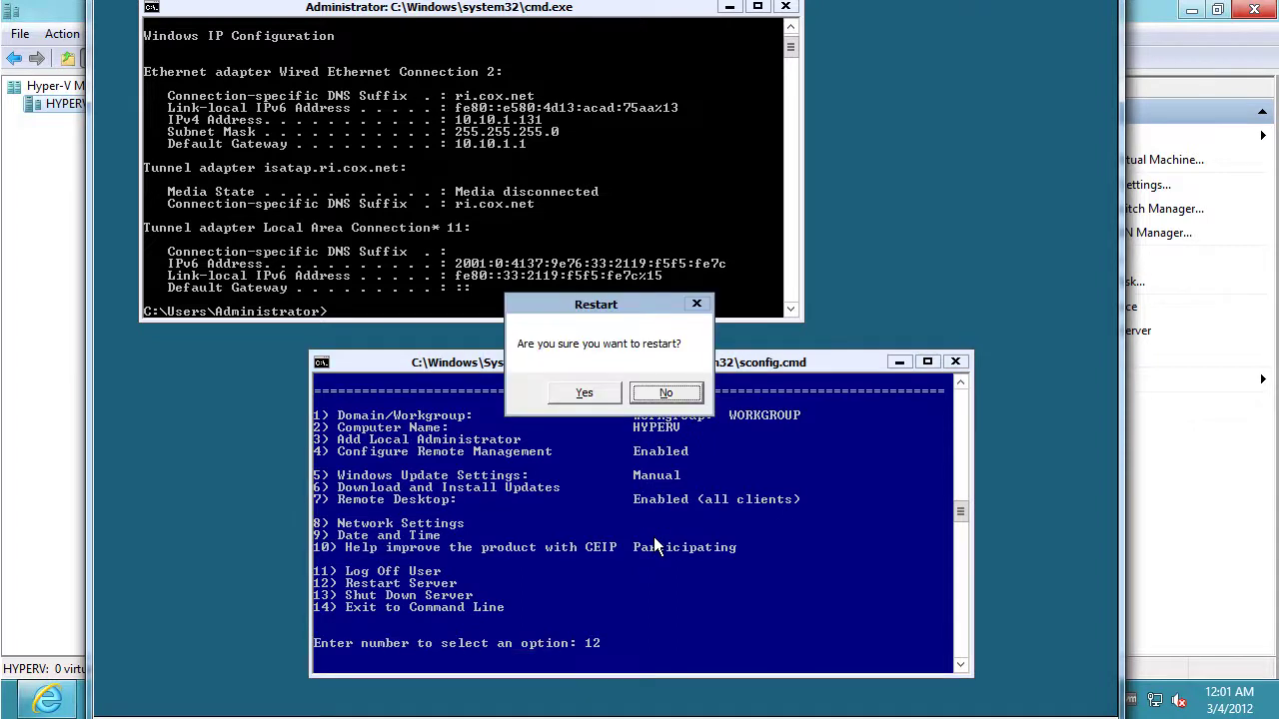
Restart the server and sign back in with the administrator password
click(611, 396)
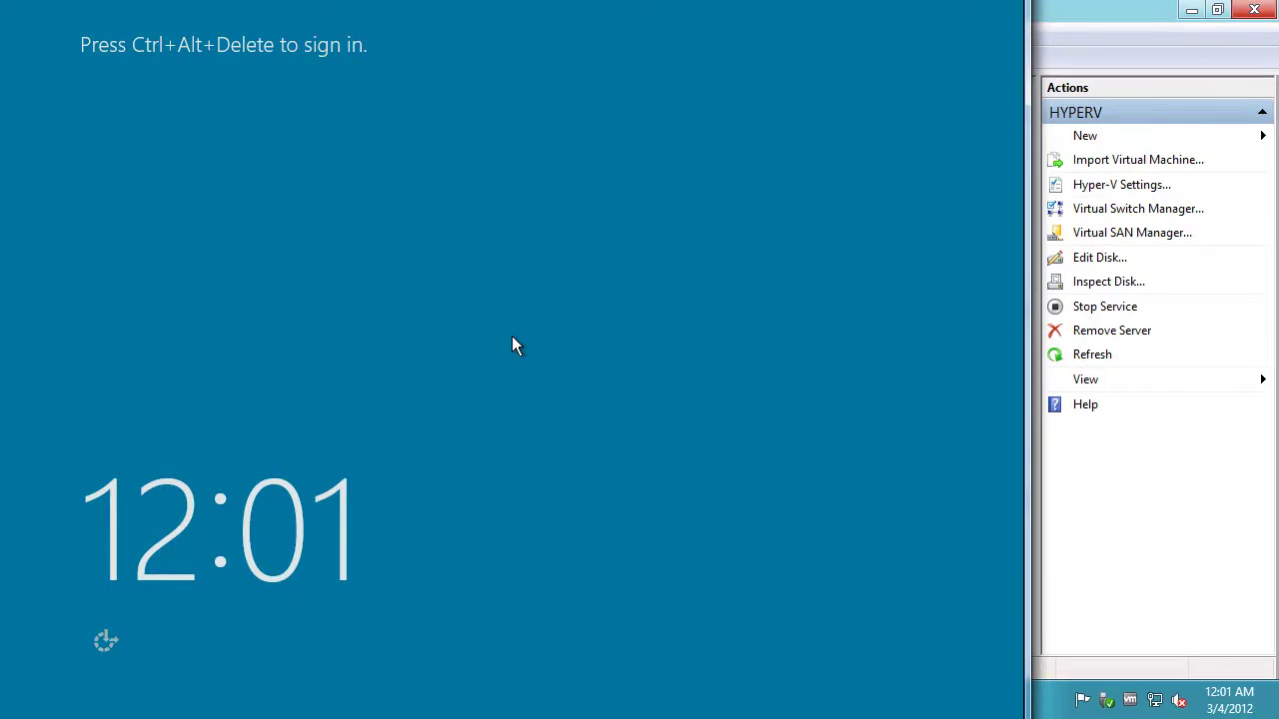
key(ctrl+alt+End)
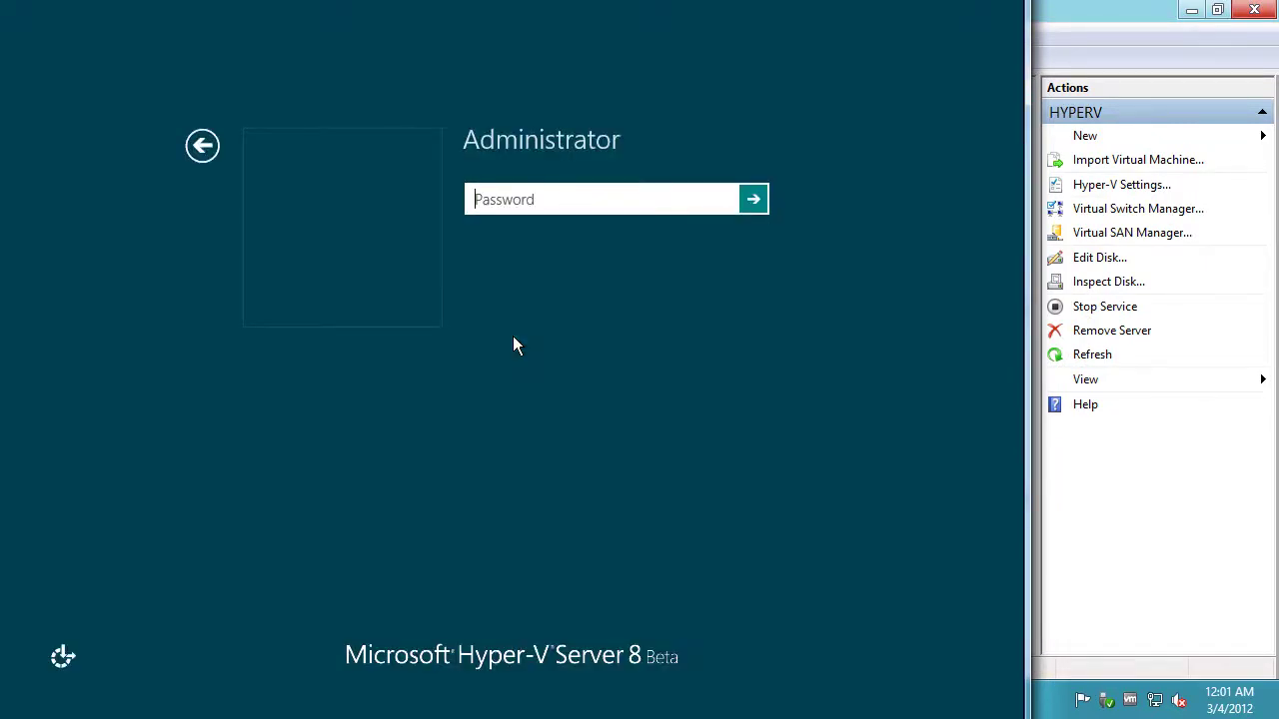
text(••••••••)
key(Return)
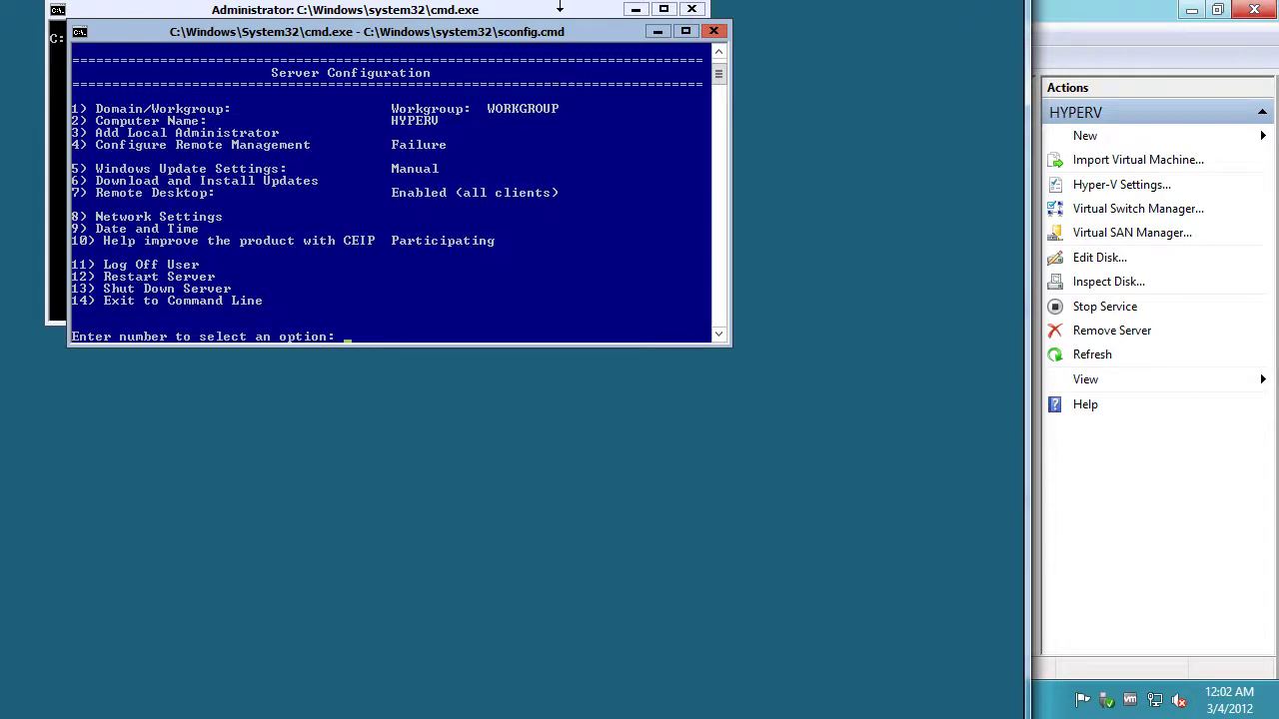
Enable Remote Management via sconfig options 4 then 1, and return to the main menu
drag(557, 27, 702, 242)
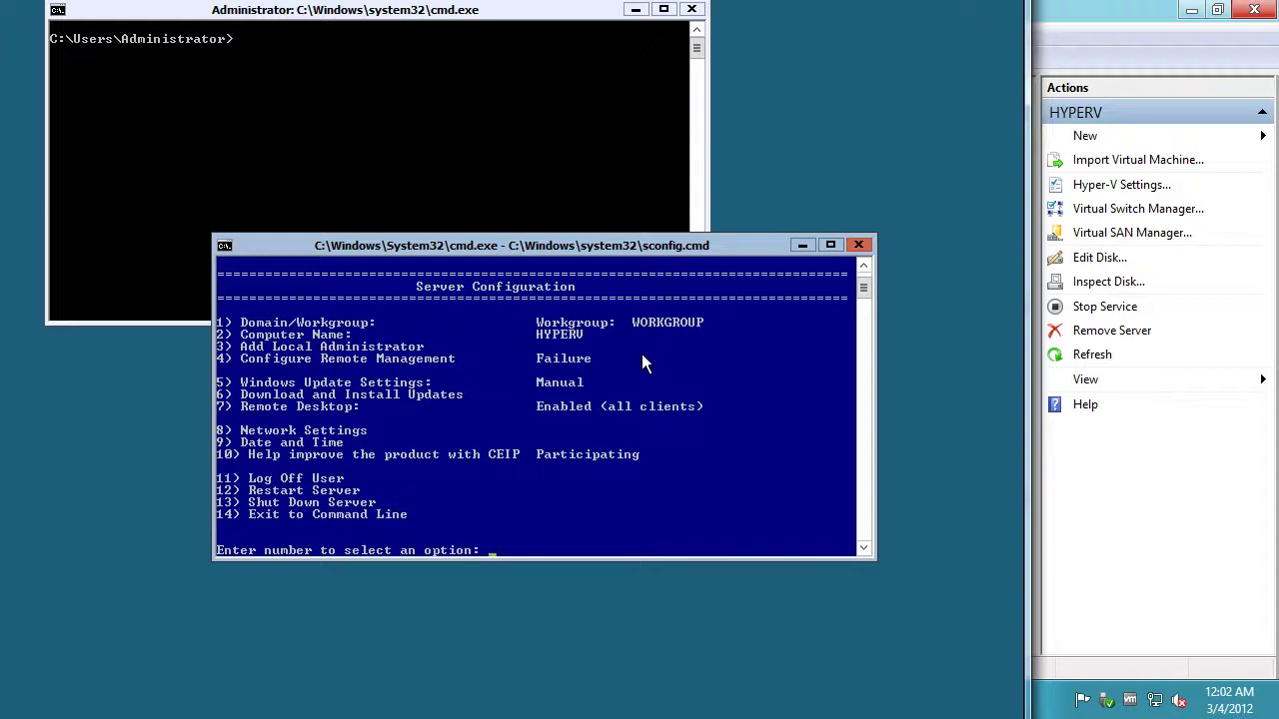
text(4)
key(Return)
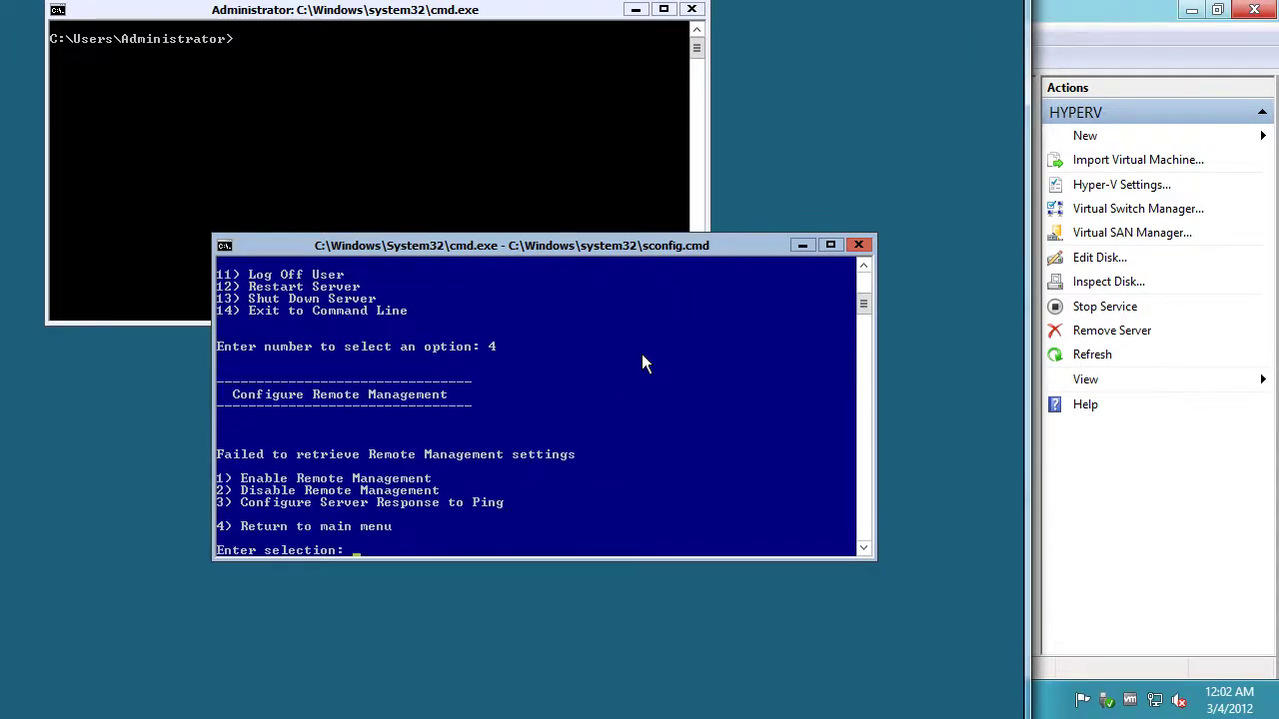
text(1)
key(Return)
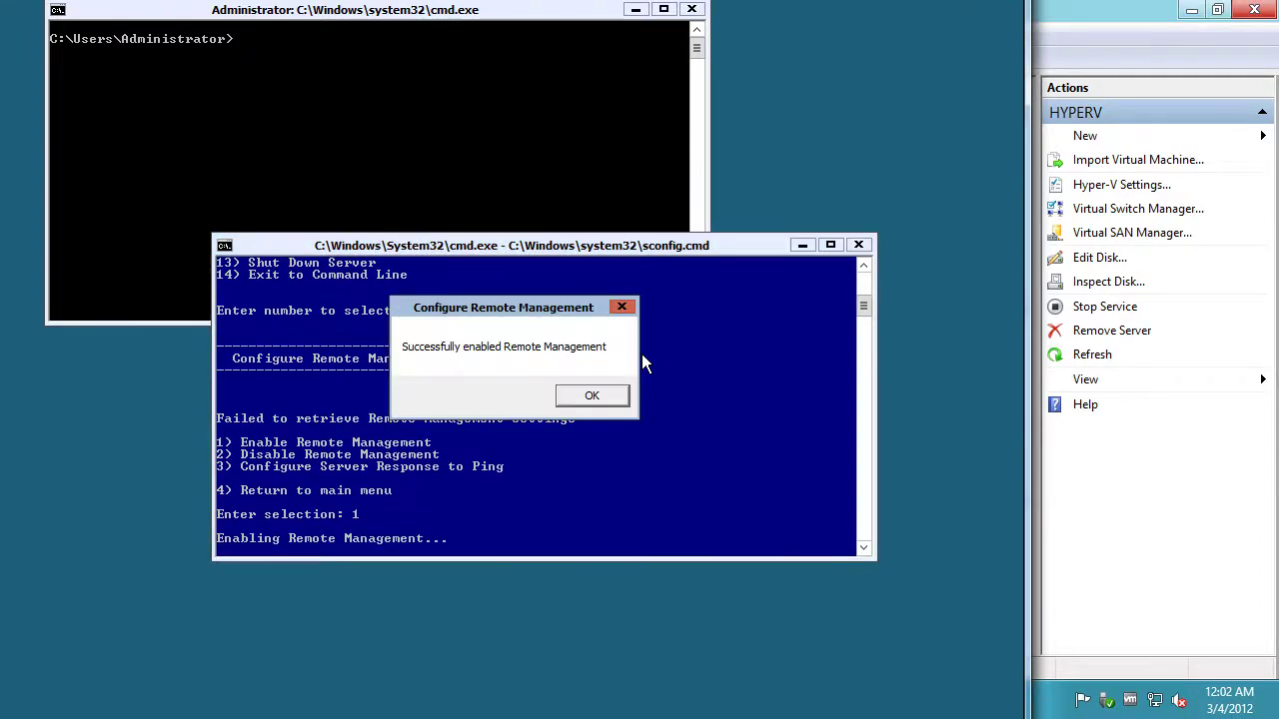
click(598, 394)
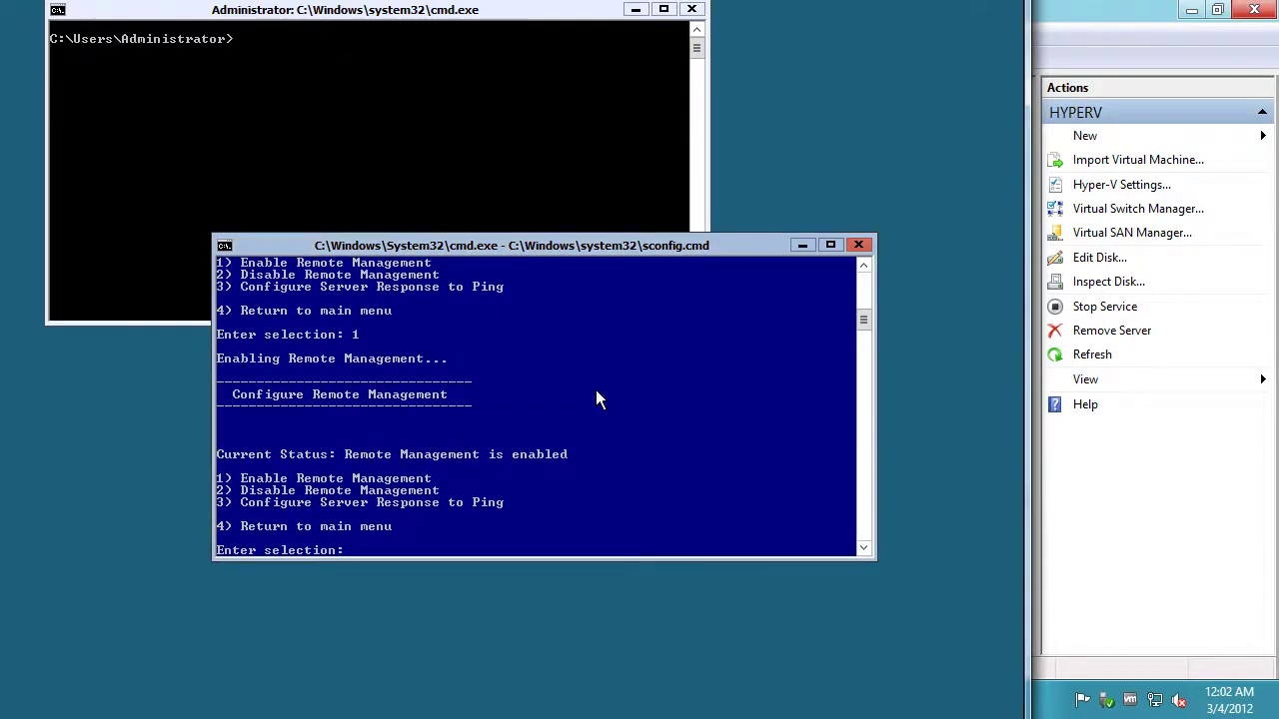
text(4)
key(Return)
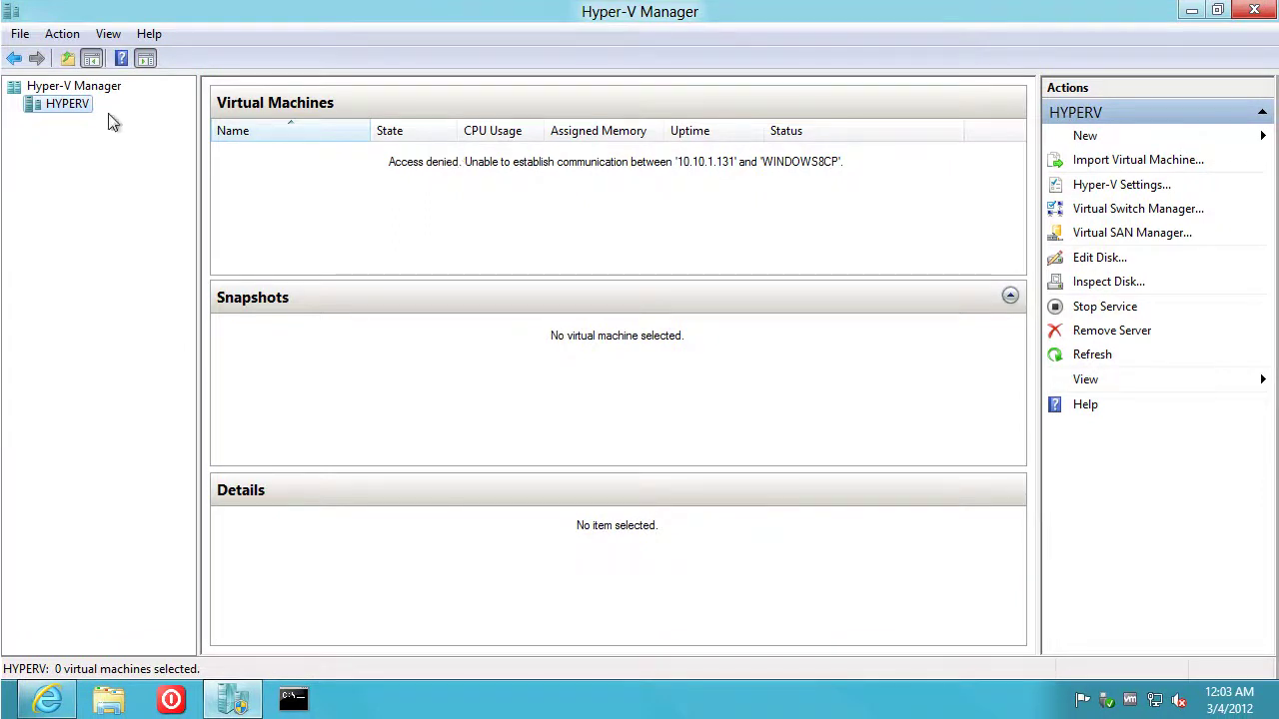
Remove the HYPERV server from Hyper-V Manager without reconnecting
right_click(80, 112)
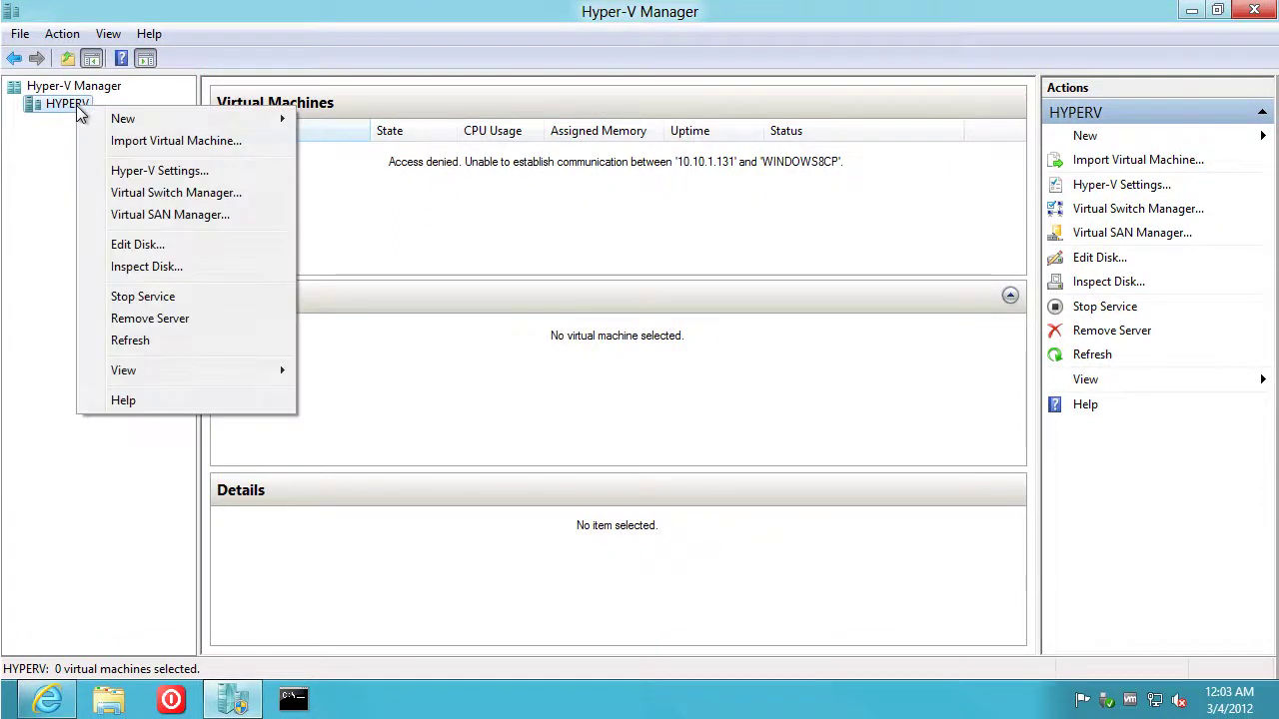
click(150, 319)
click(704, 362)
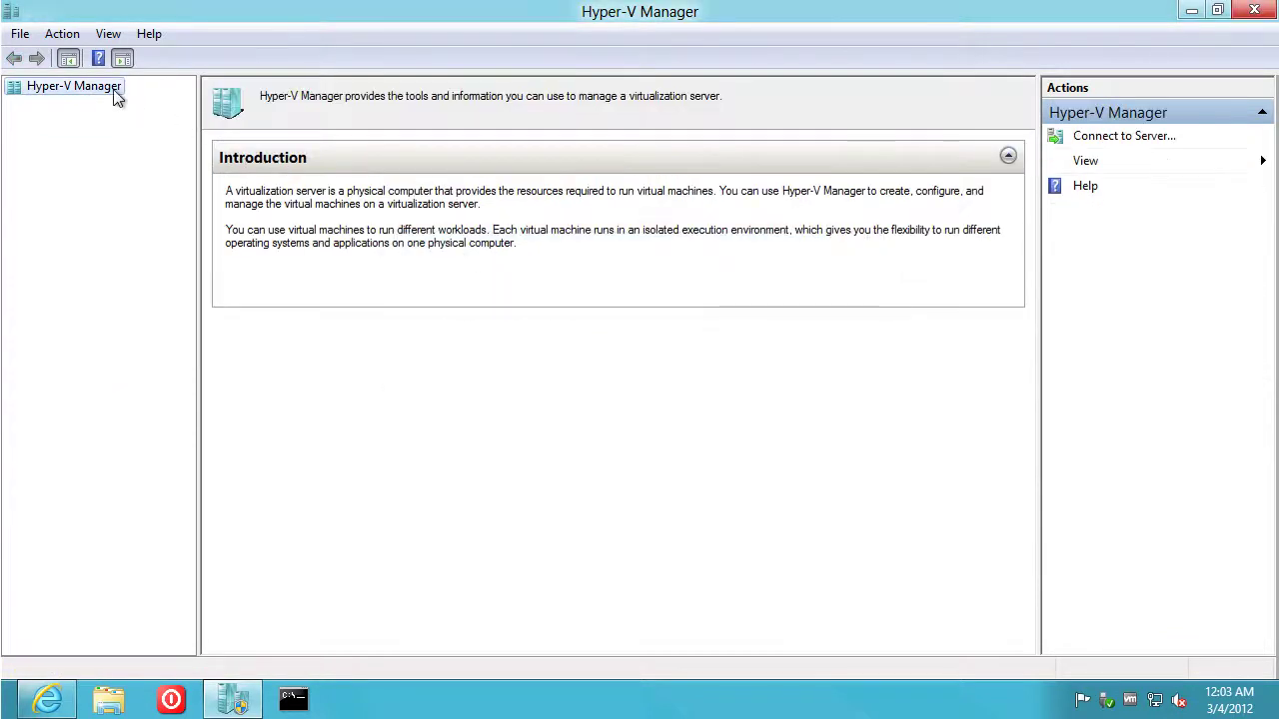
Reconnect to the computer named hyperv
click(1112, 145)
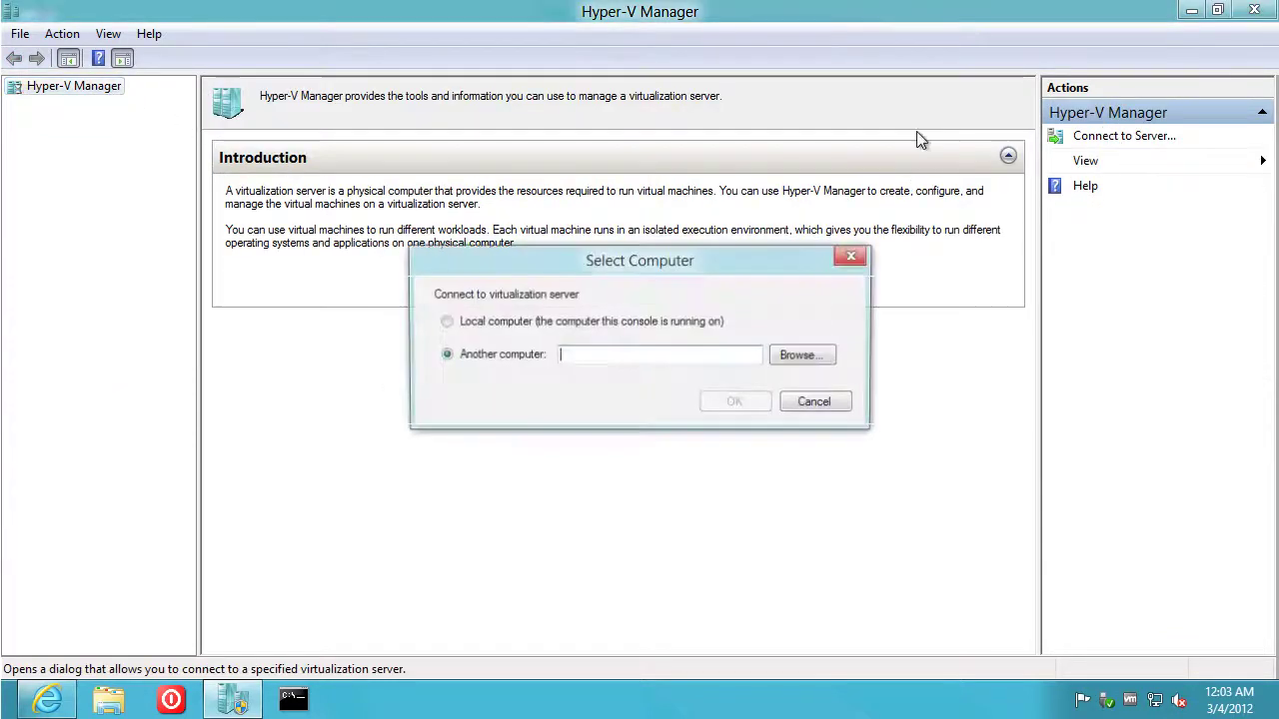
text(hyp)
click(578, 380)
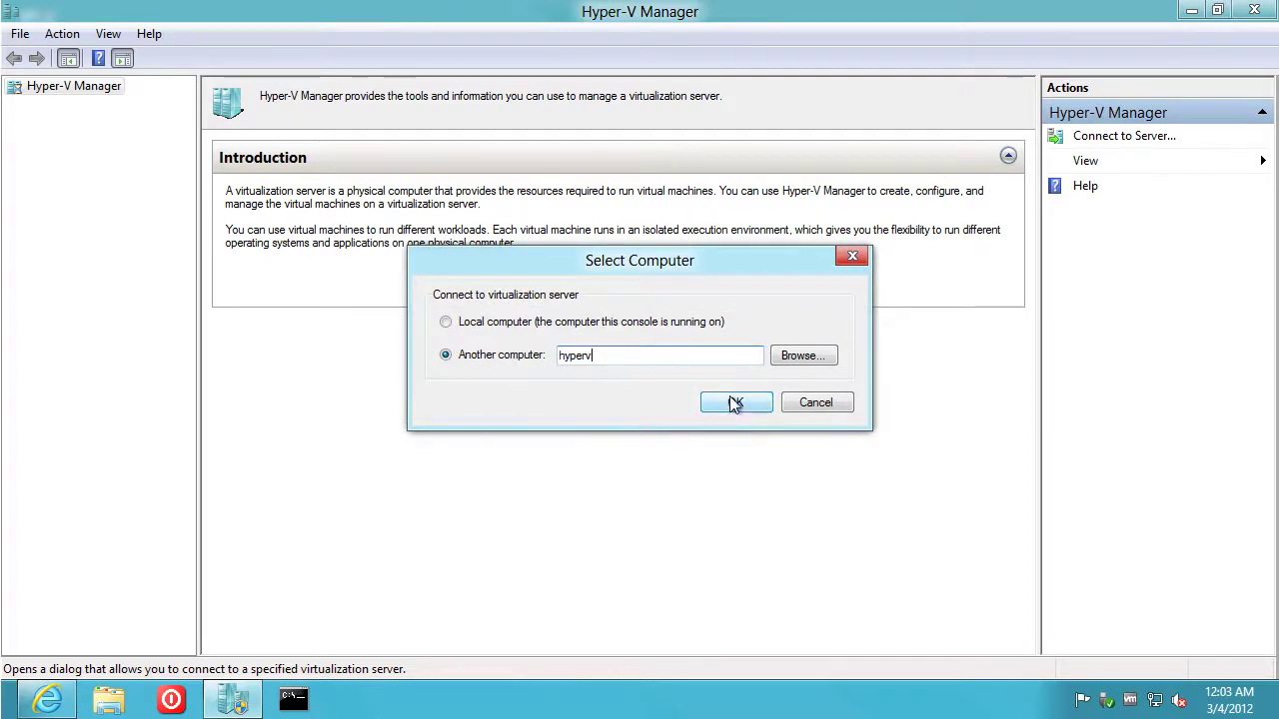
click(735, 403)
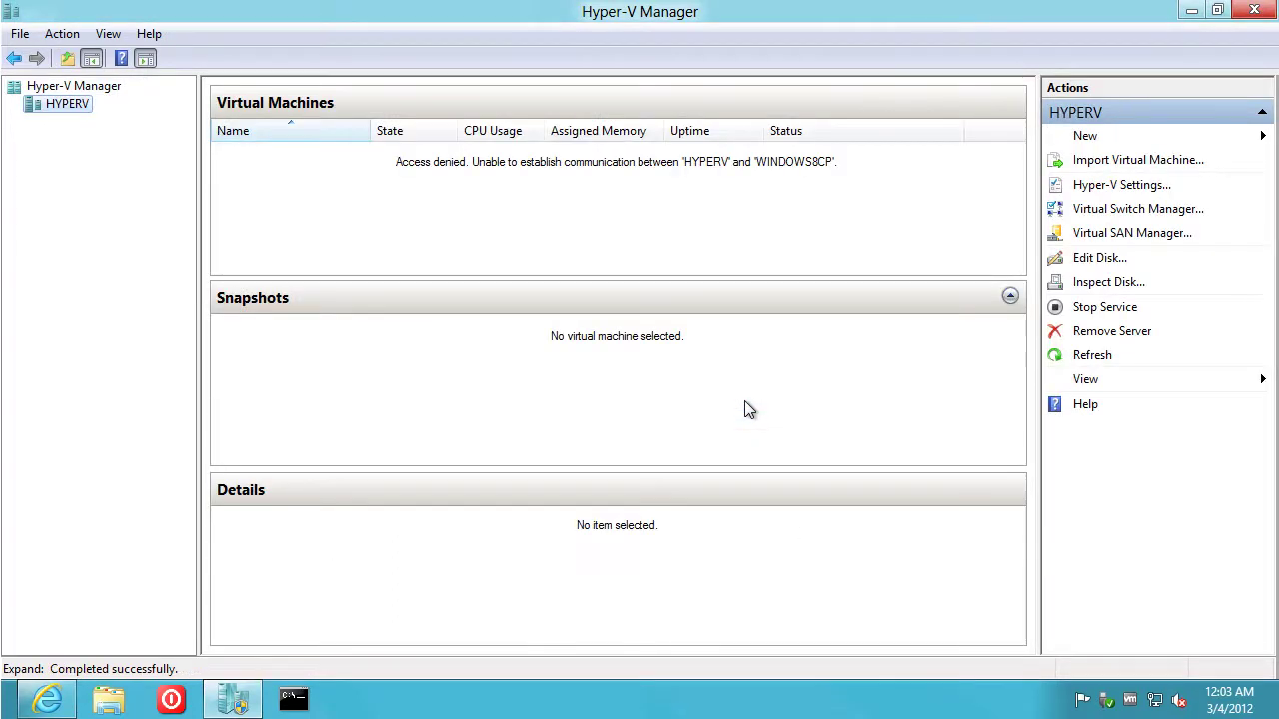
Remove the HYPERV server again without reconnecting
right_click(62, 106)
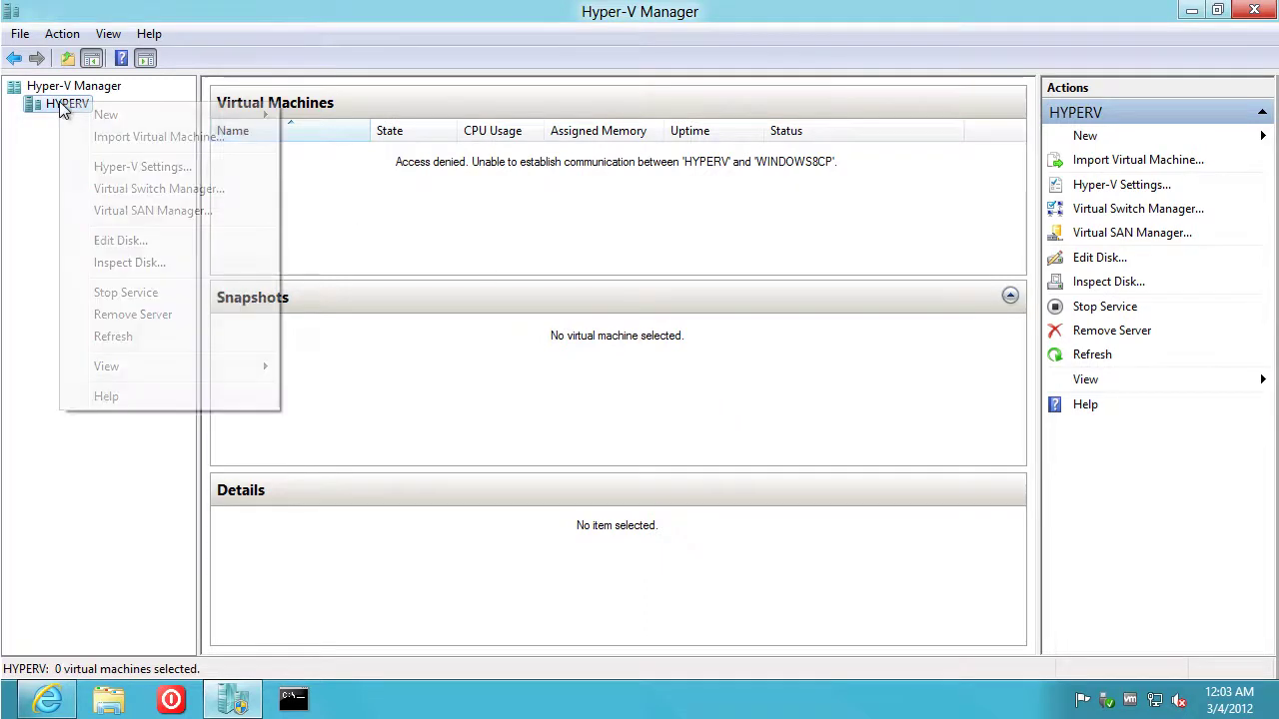
click(136, 315)
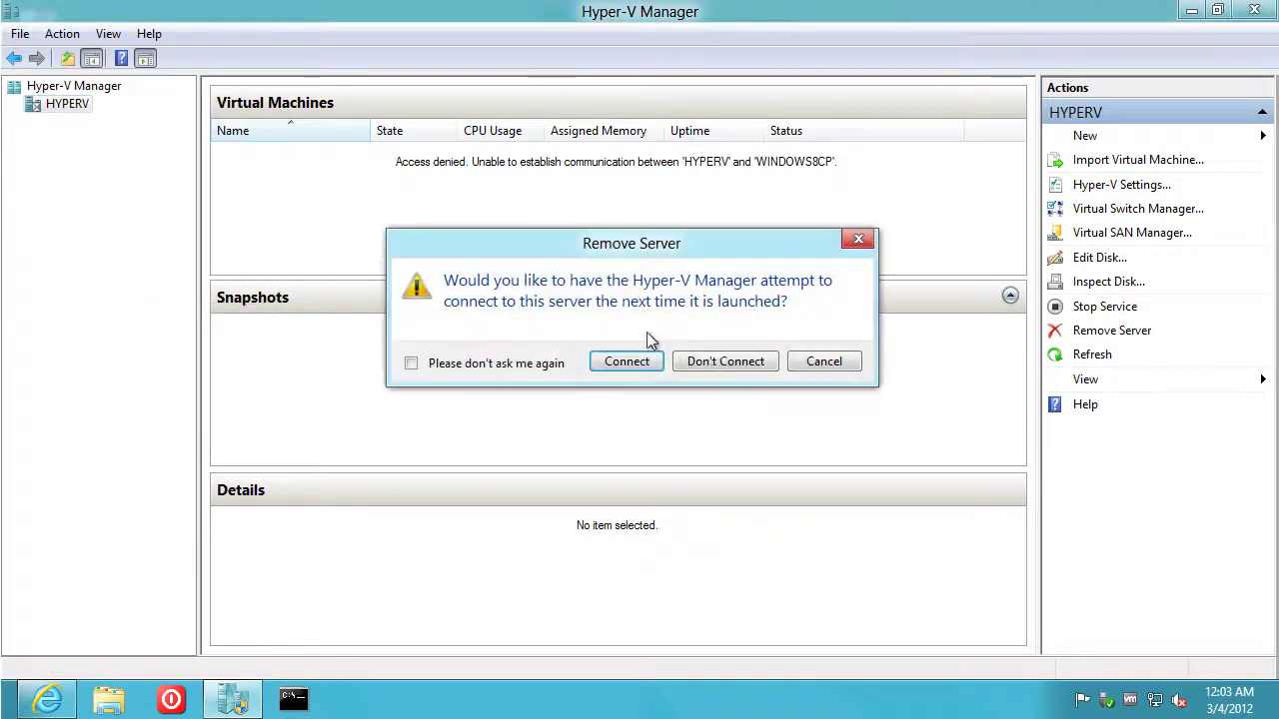
click(750, 369)
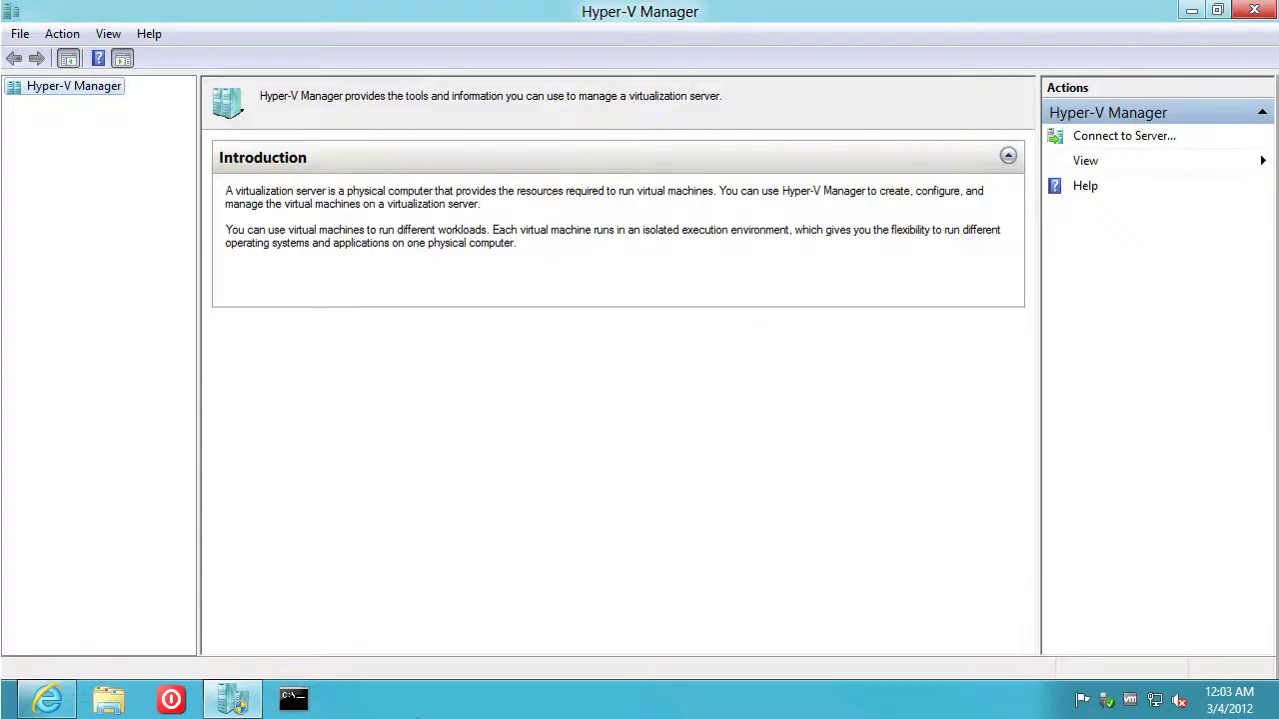
Check the HYPERV console, then connect Hyper-V Manager to 10.10.1.131
click(699, 699)
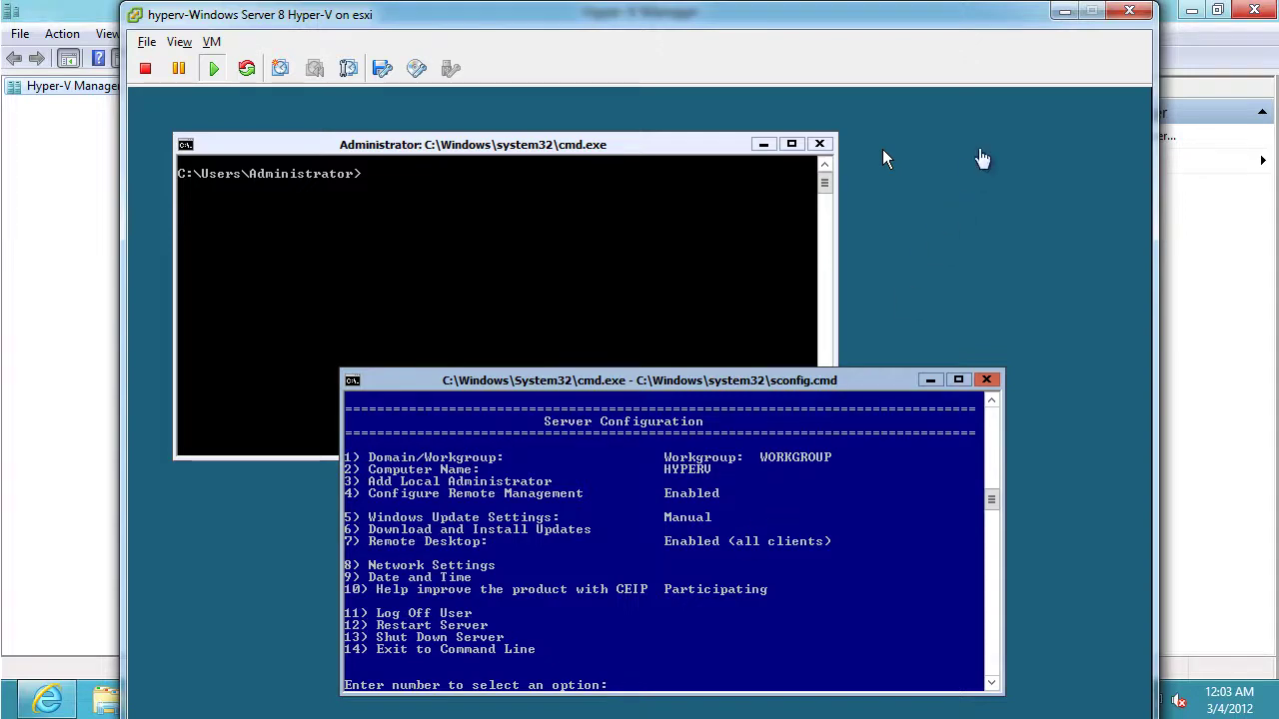
click(1063, 12)
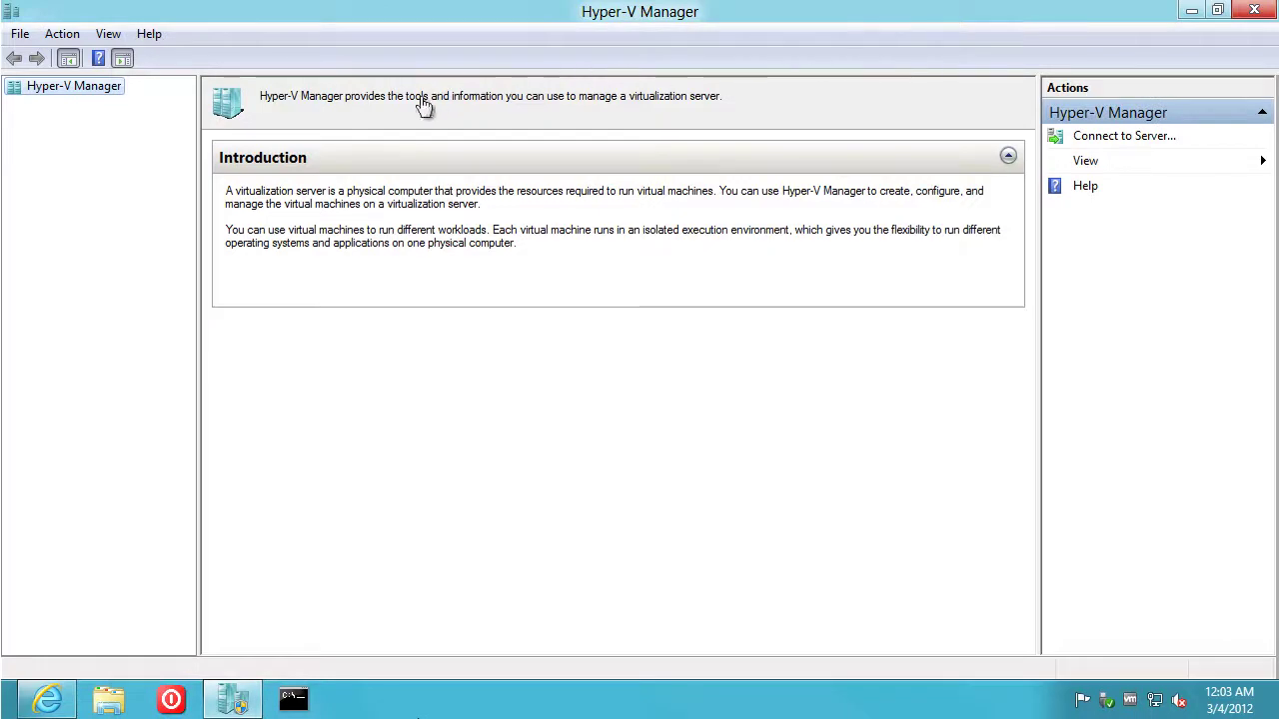
right_click(114, 90)
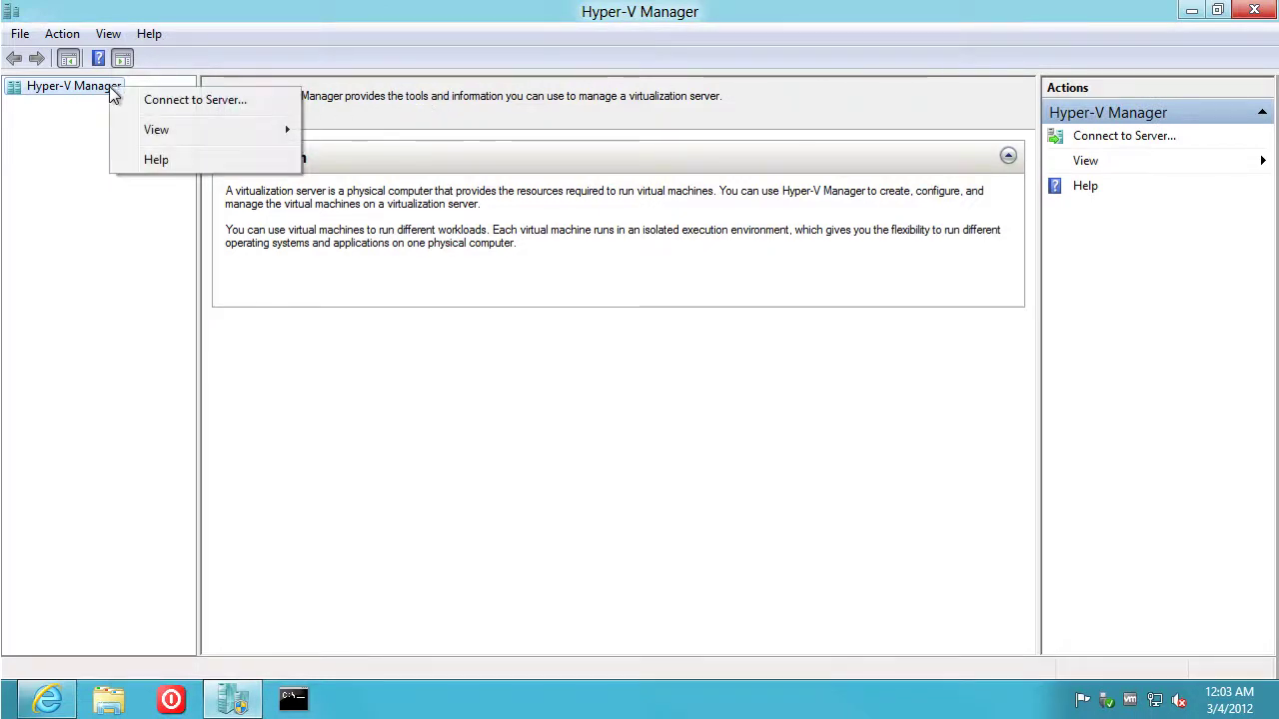
click(148, 99)
click(624, 354)
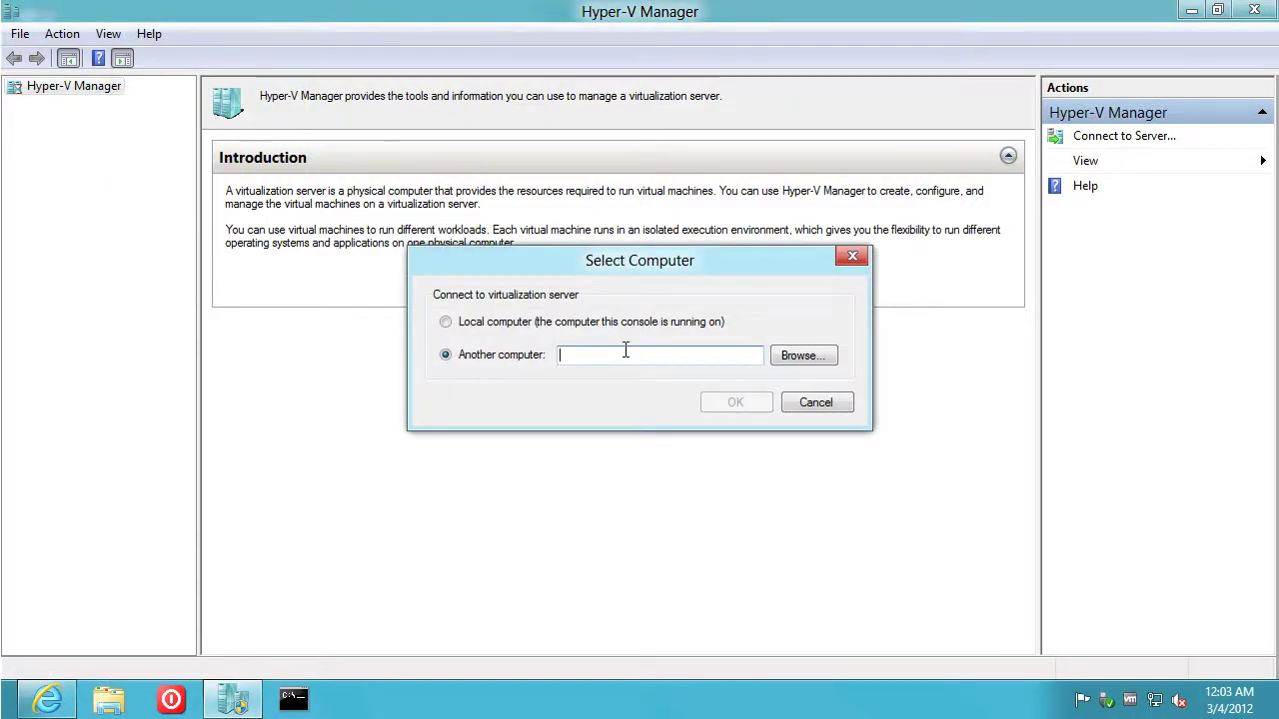
text(10.10.1.131)
key(Return)
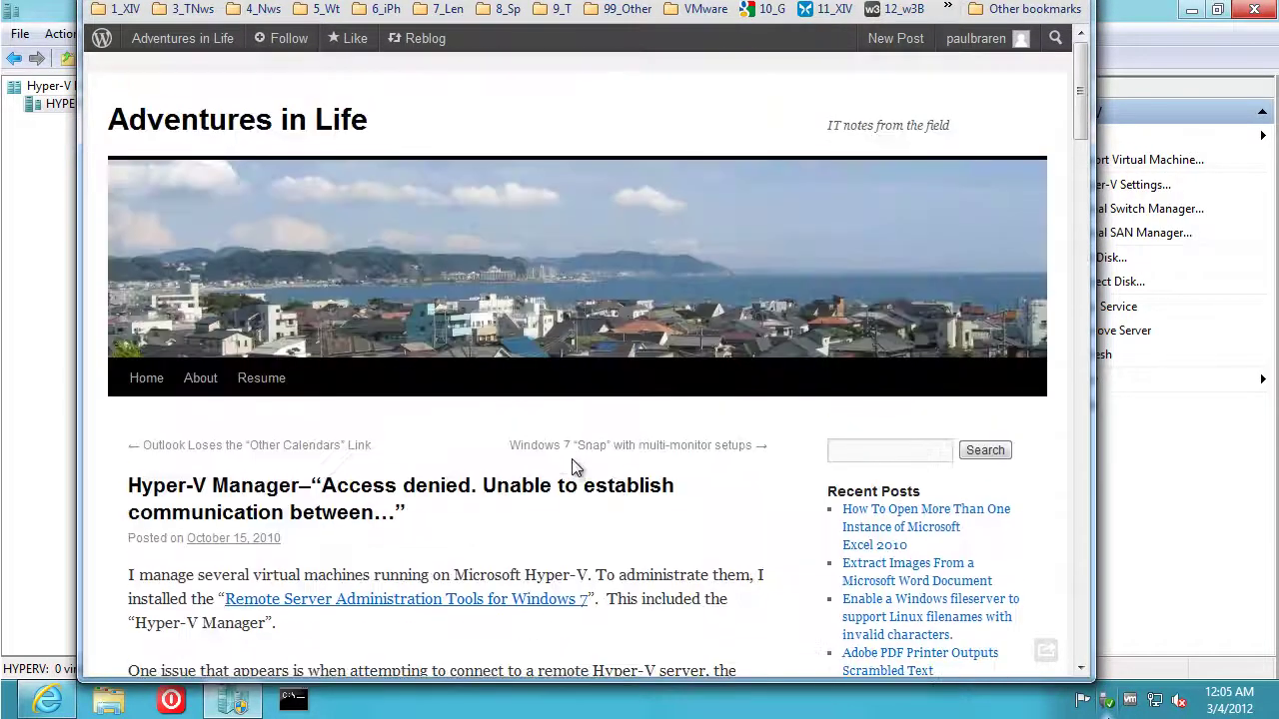
scroll(571, 461, down, 5)
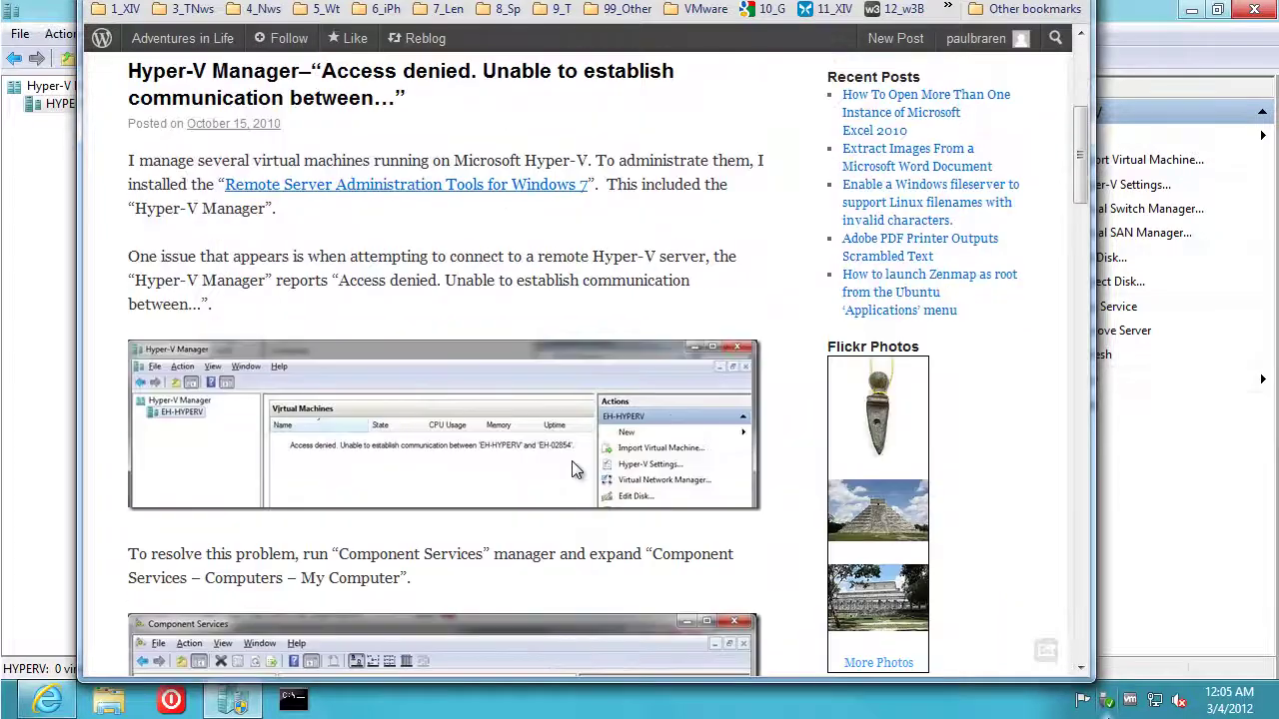
scroll(574, 470, down, 2)
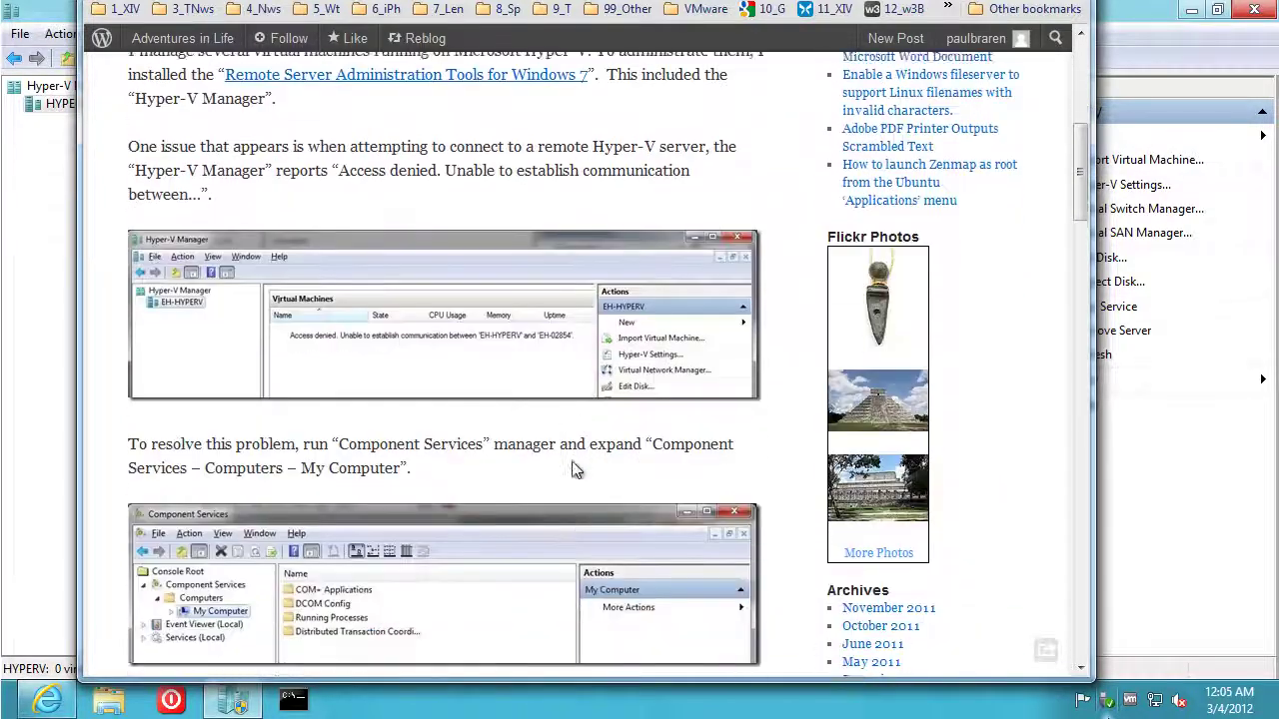
scroll(578, 468, down, 2)
drag(579, 1, 0, 0)
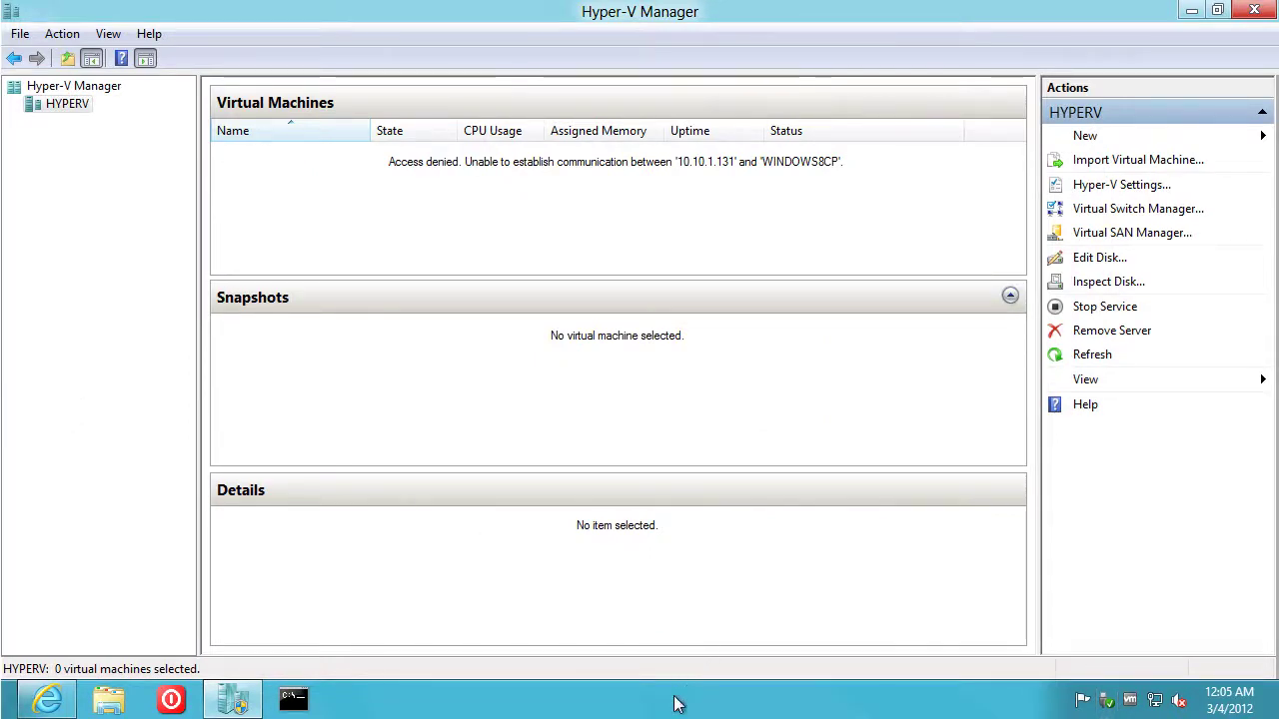
Launch Computer Management with compmgmt.msc and expand Services and Applications
key(super)
text(comp)
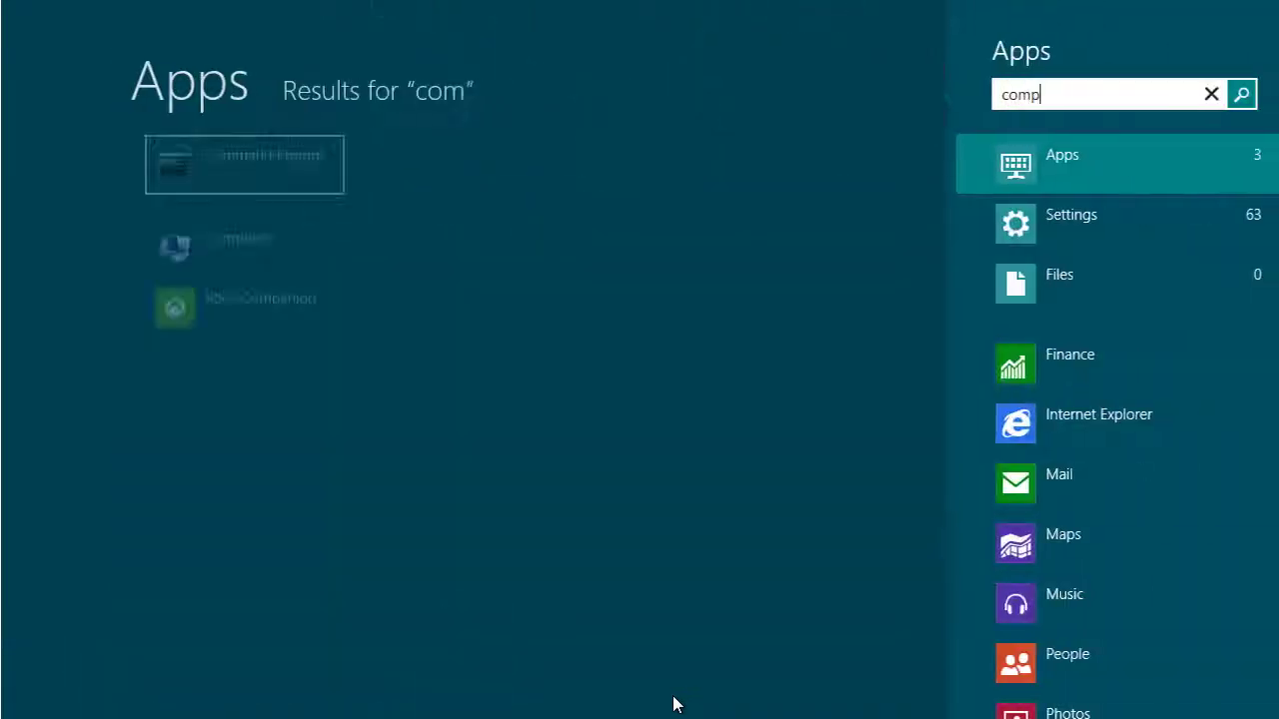
text(m)
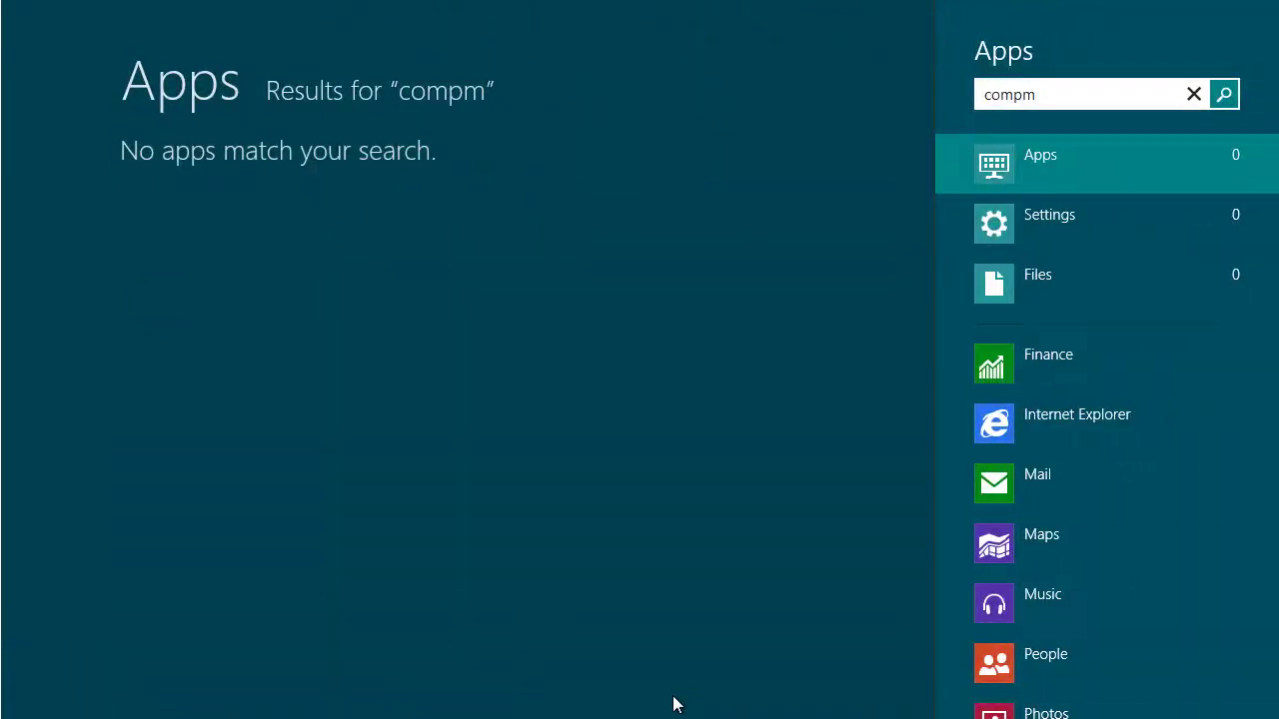
text(gmt.msc)
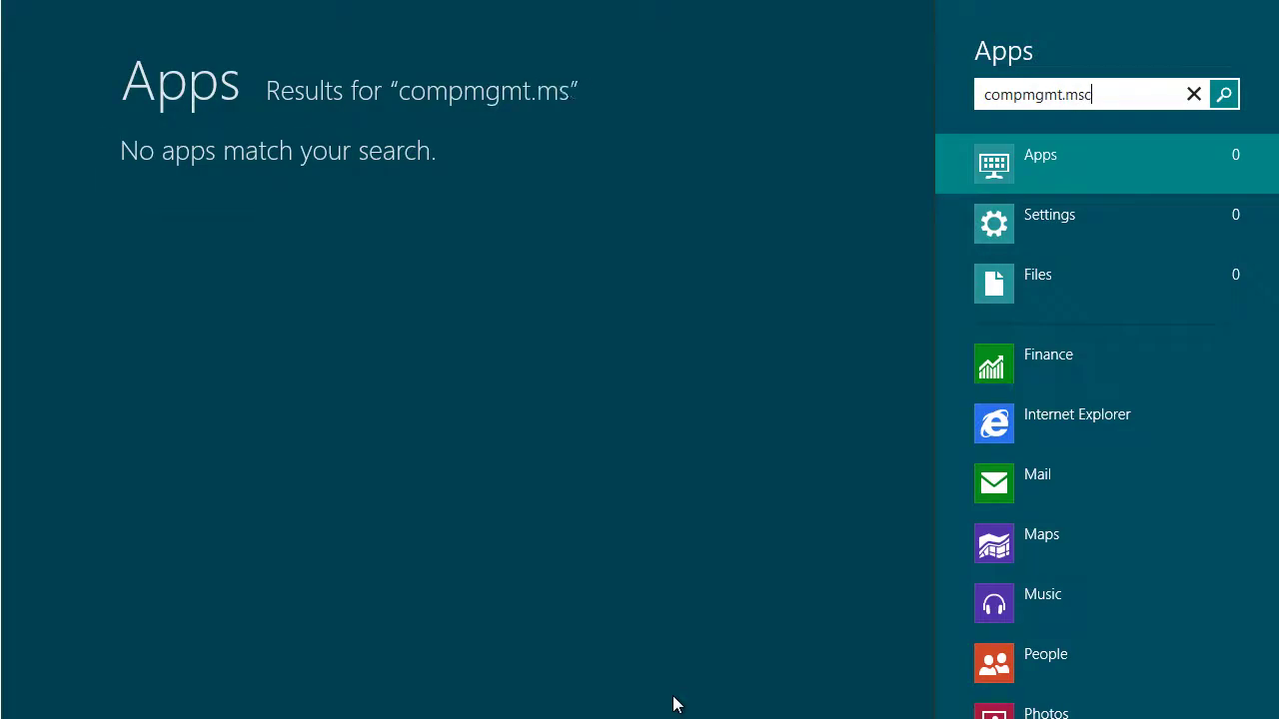
key(Return)
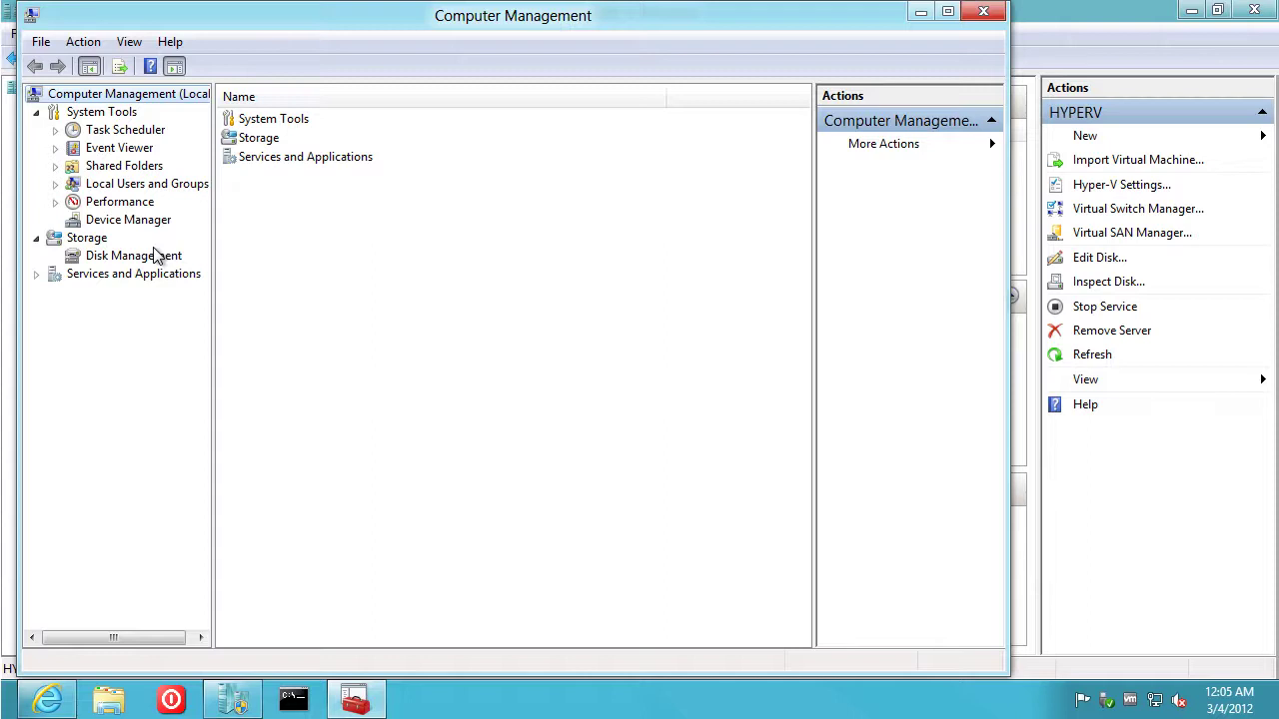
click(36, 275)
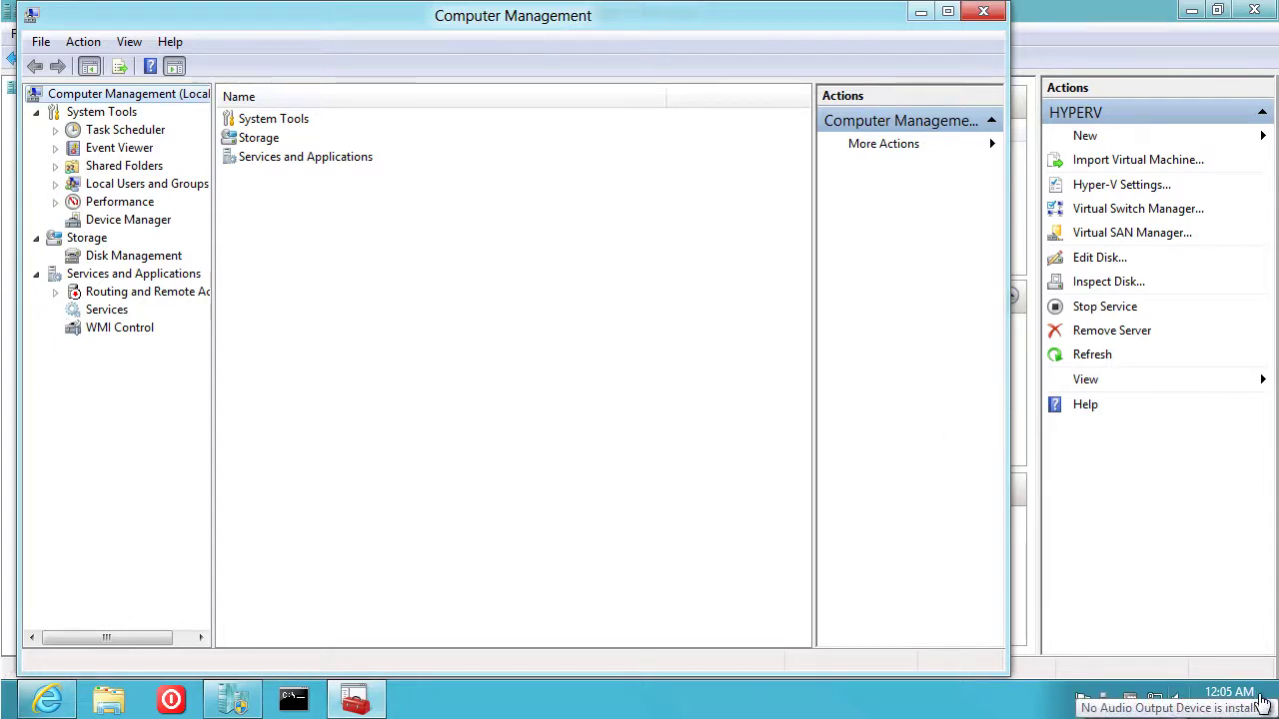
Search the Start screen for 'component services', then clear the search to list all apps
key(super)
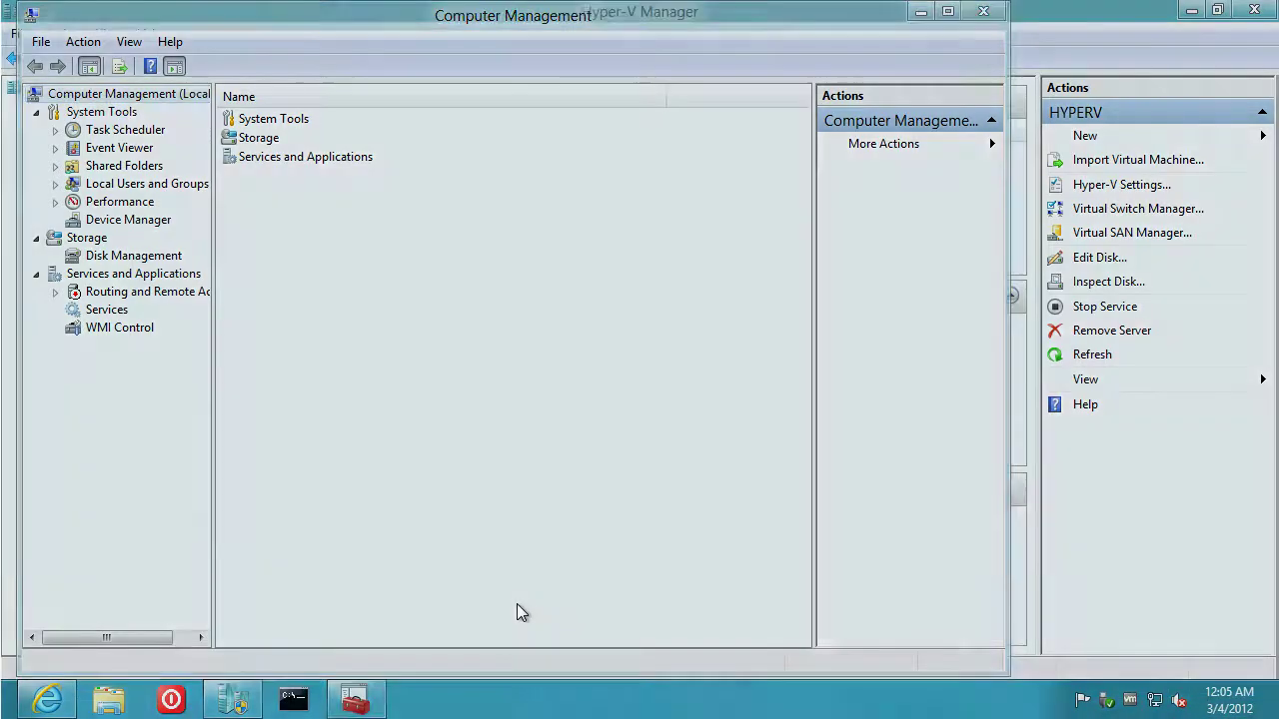
text(compon)
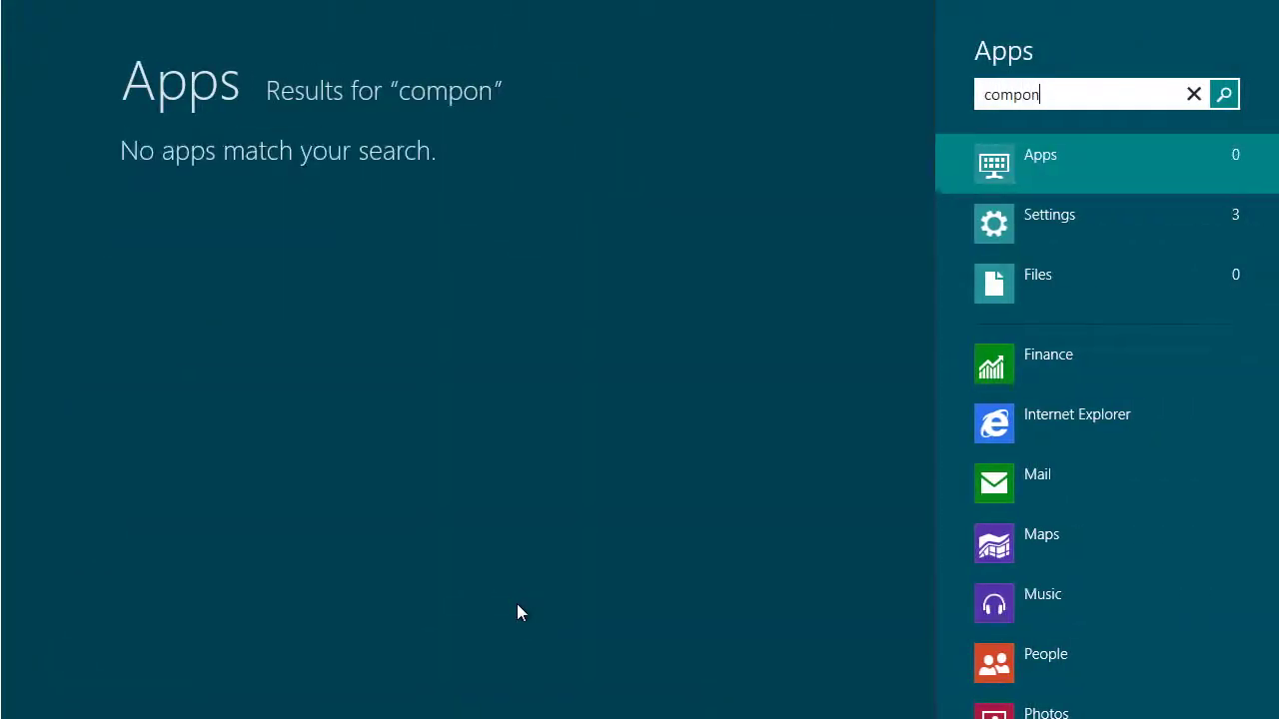
text(ent services)
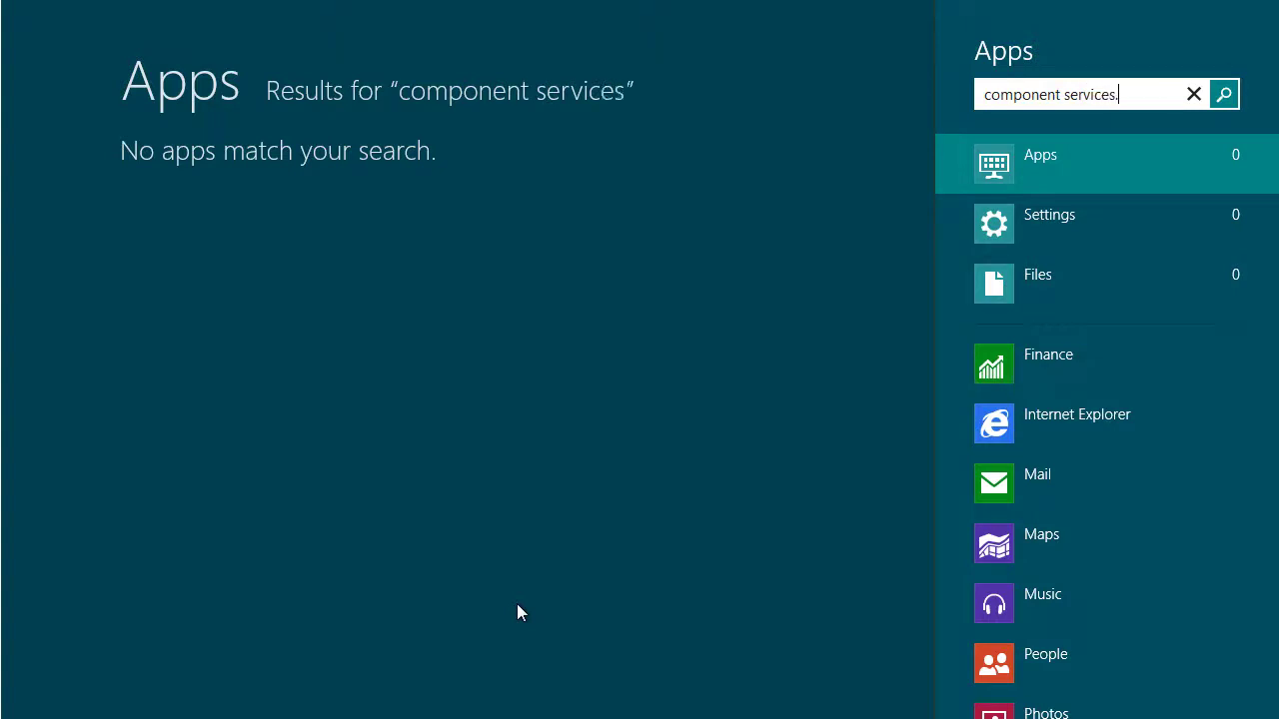
key(ctrl+a)
key(BackSpace)
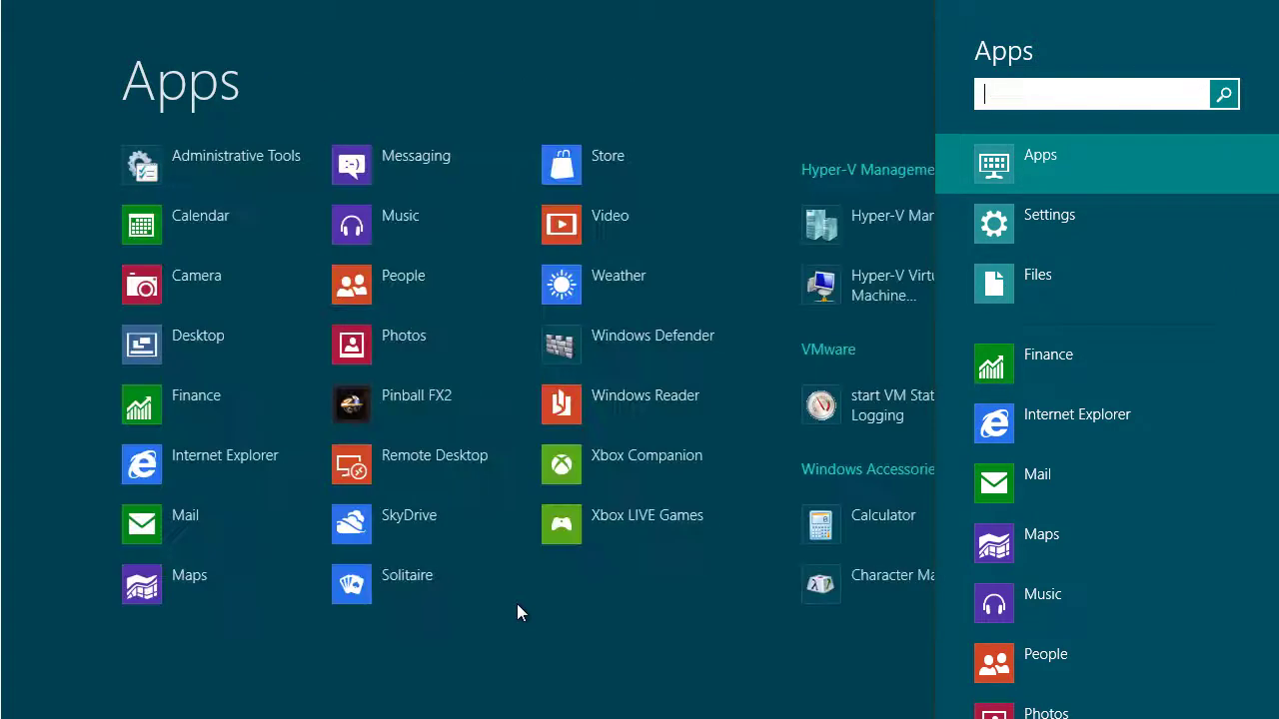
Launch Component Services from Administrative Tools and maximize its window
click(228, 172)
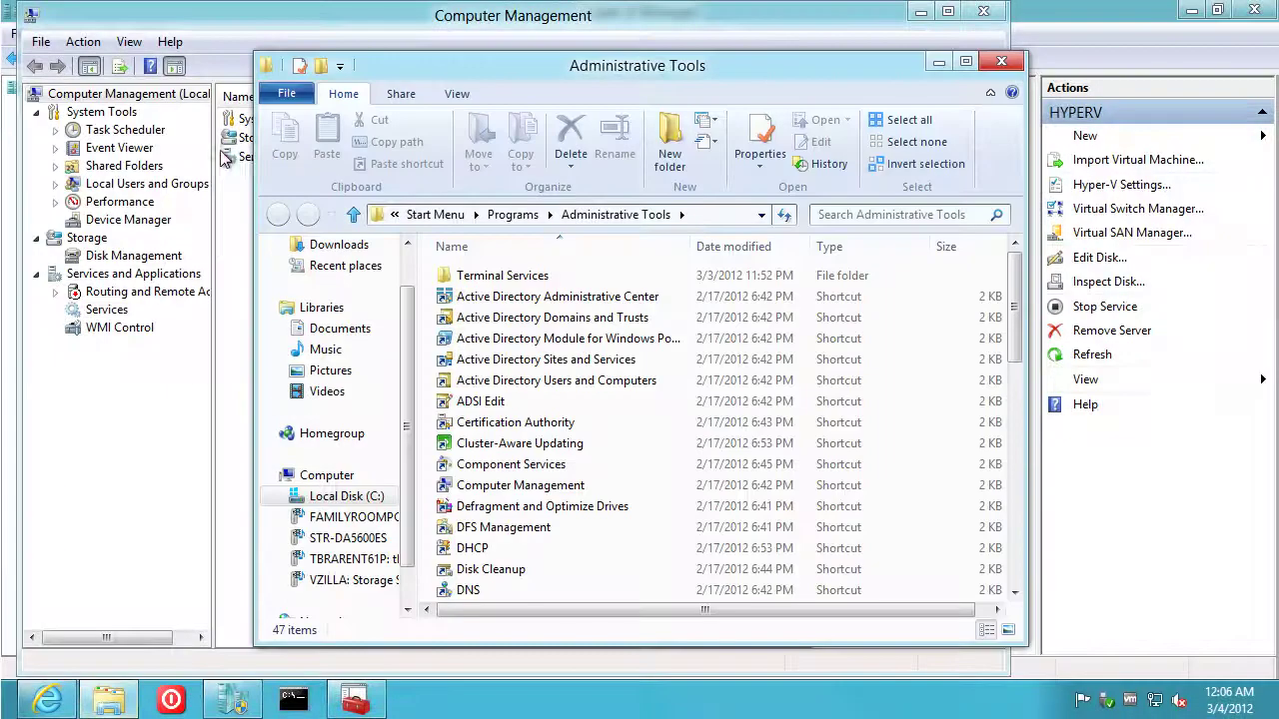
double_click(511, 465)
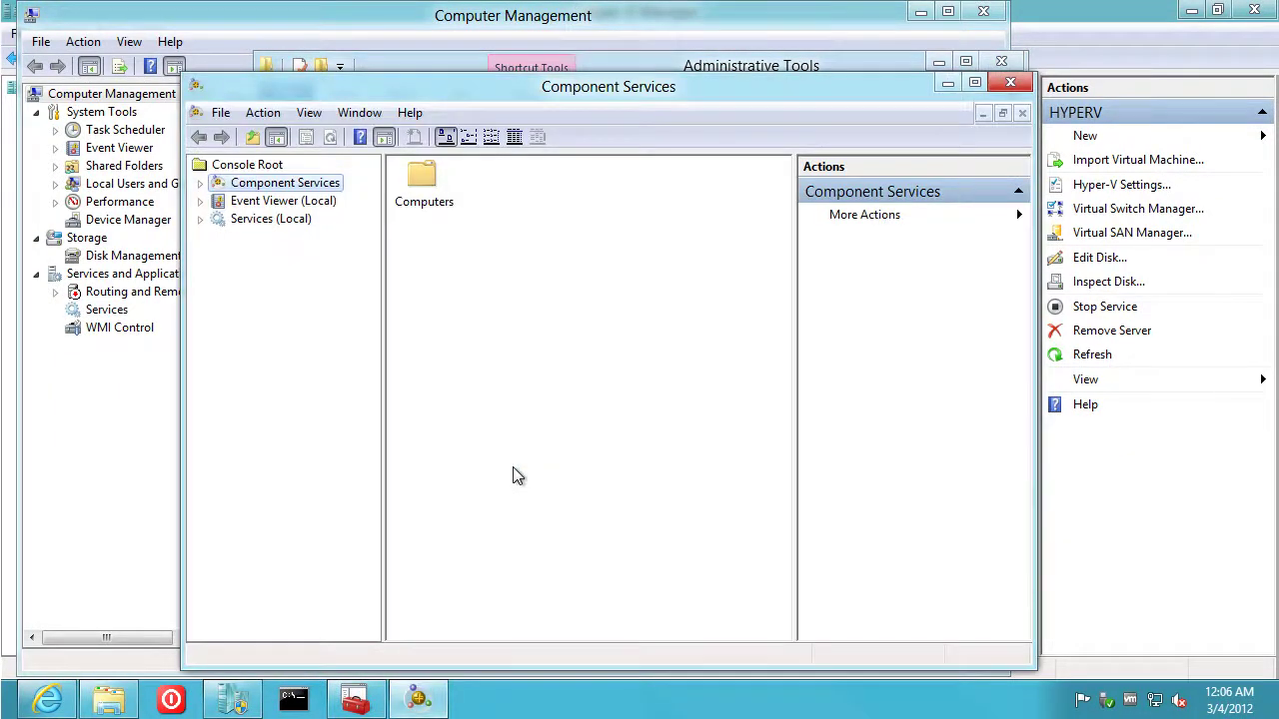
click(973, 82)
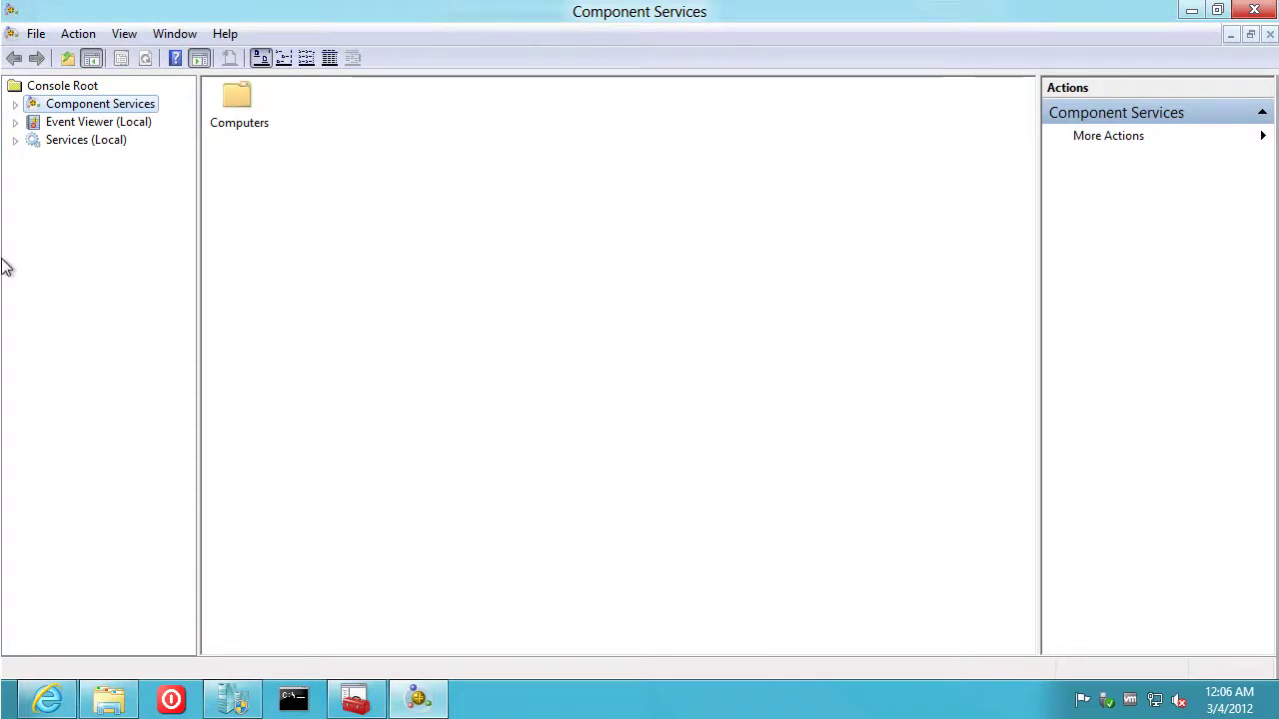
key(ctrl+alt+Return)
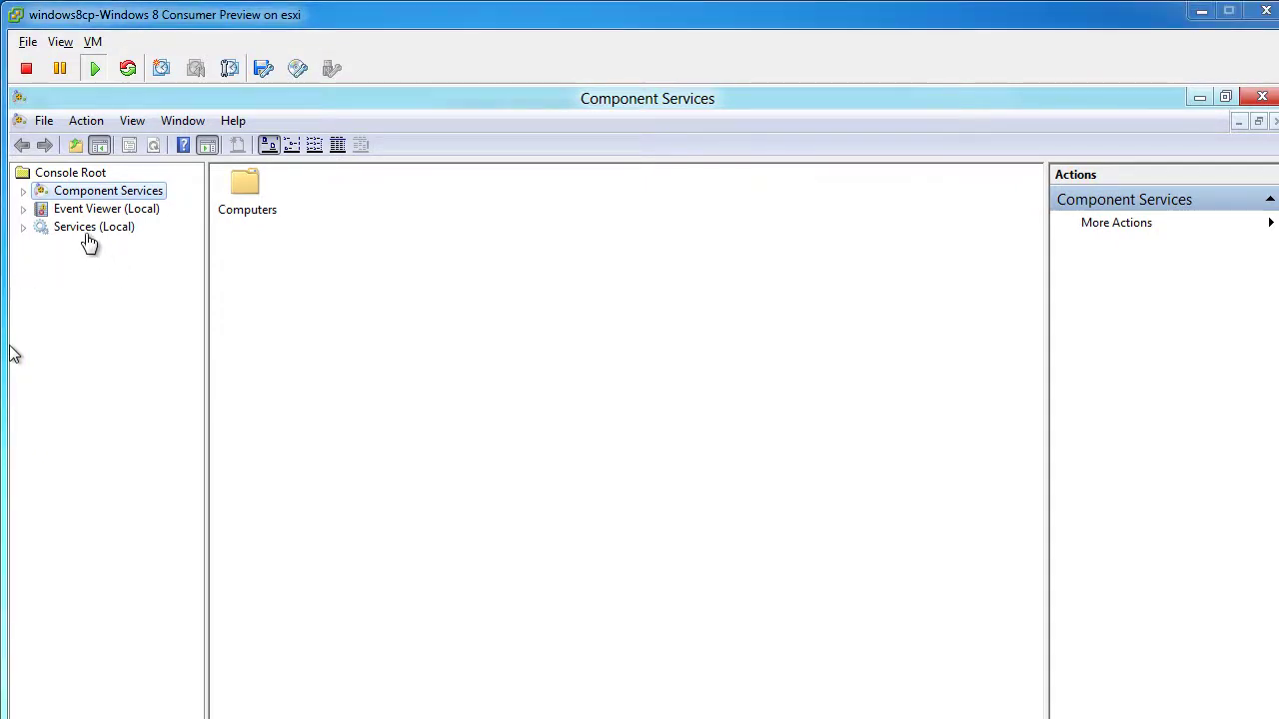
Expand Component Services > Computers > My Computer to reveal COM+ Applications and DCOM Config
click(28, 192)
click(23, 192)
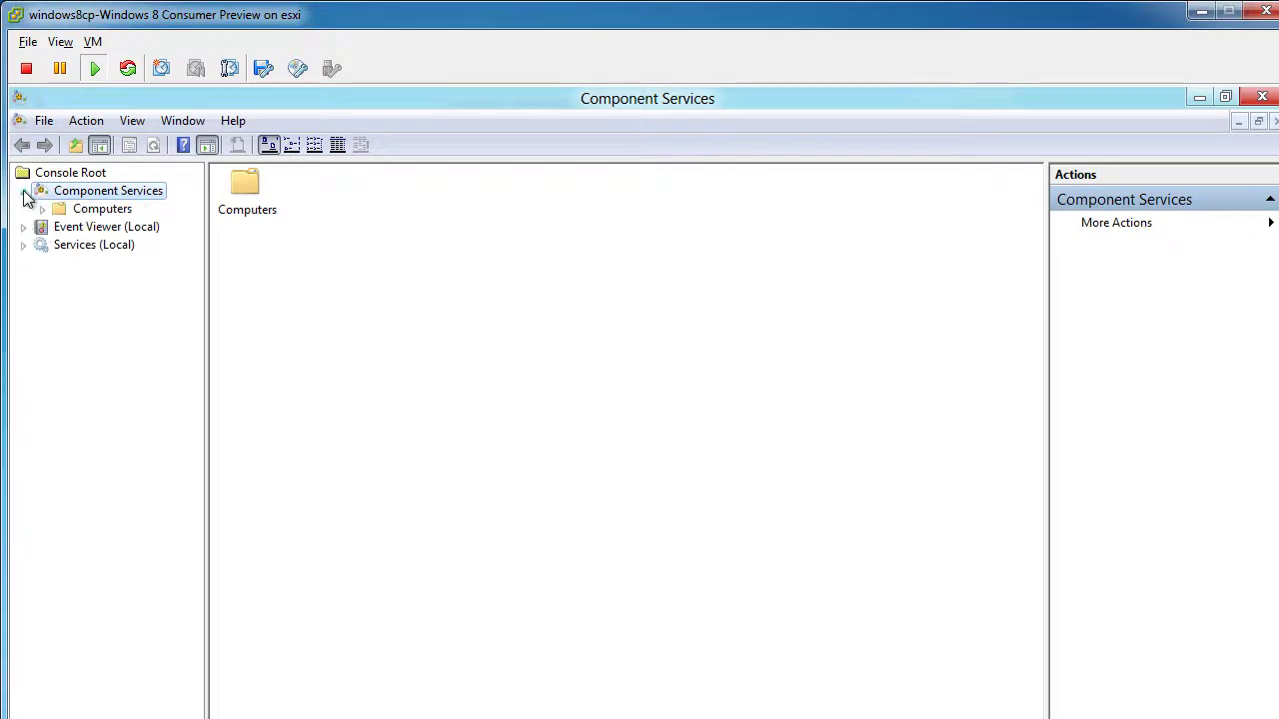
click(42, 210)
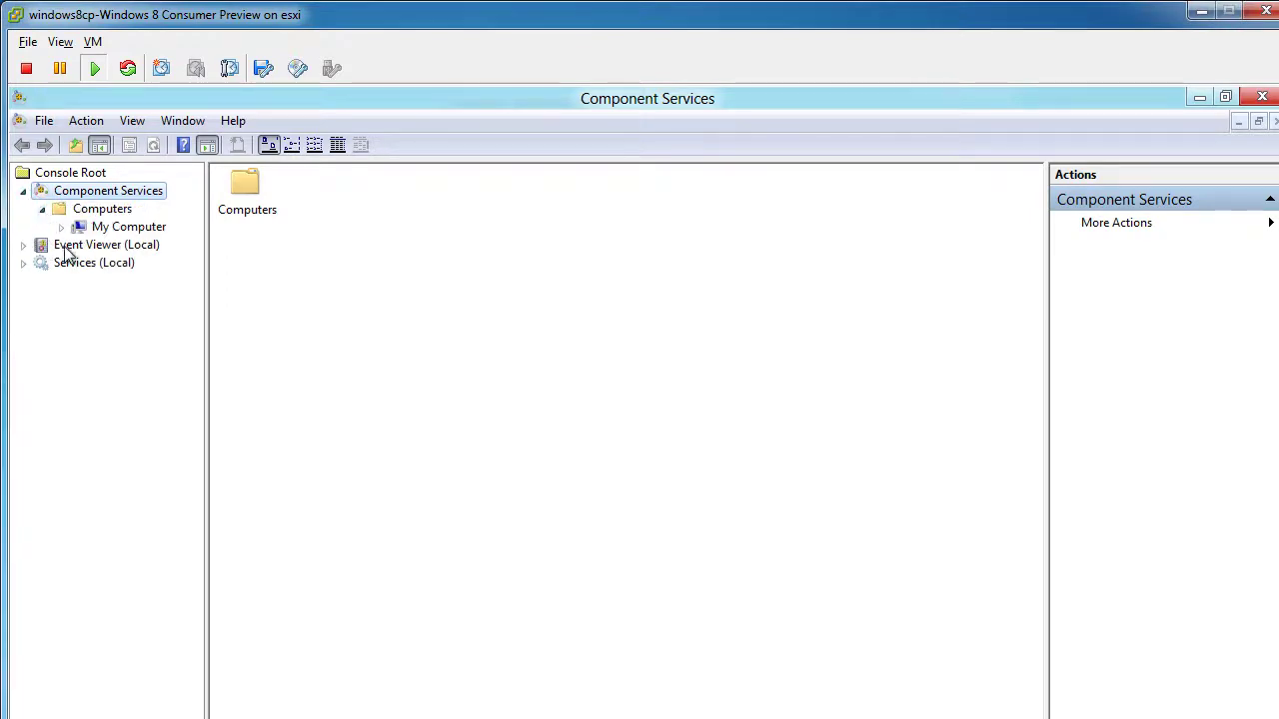
double_click(82, 228)
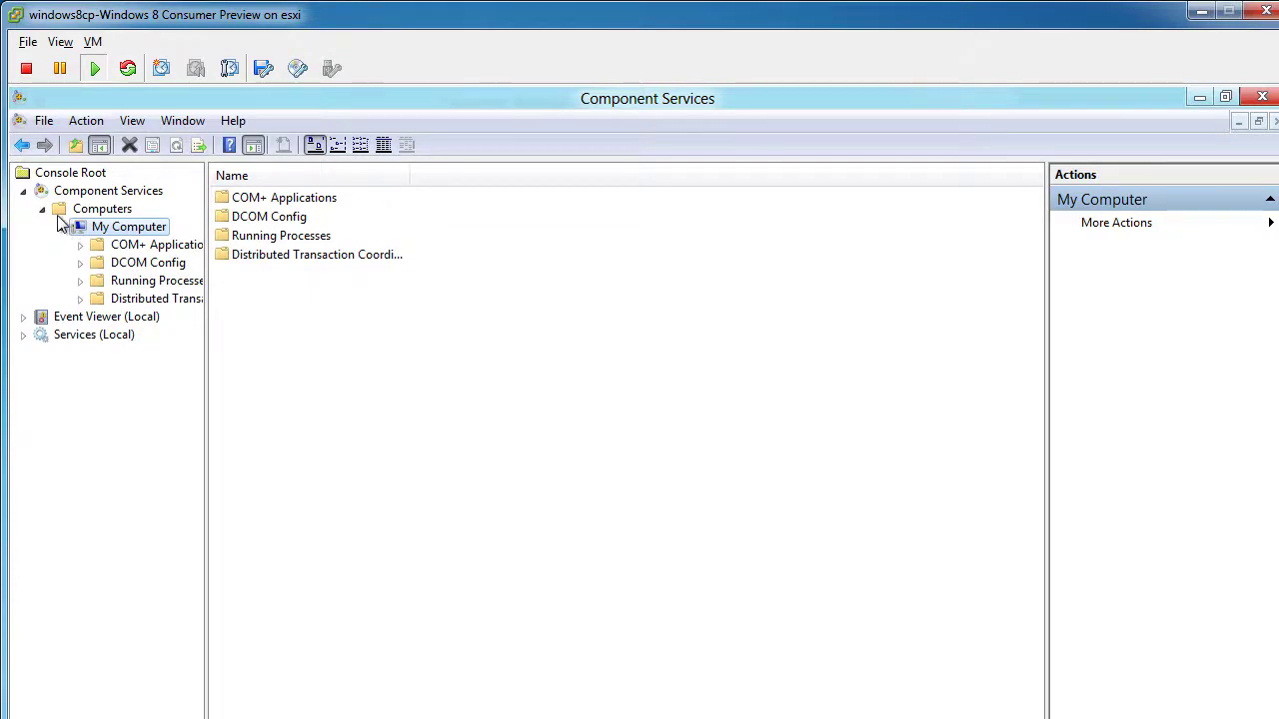
In My Computer's COM Security access limits, allow ANONYMOUS LOGON Remote Access and apply
right_click(124, 228)
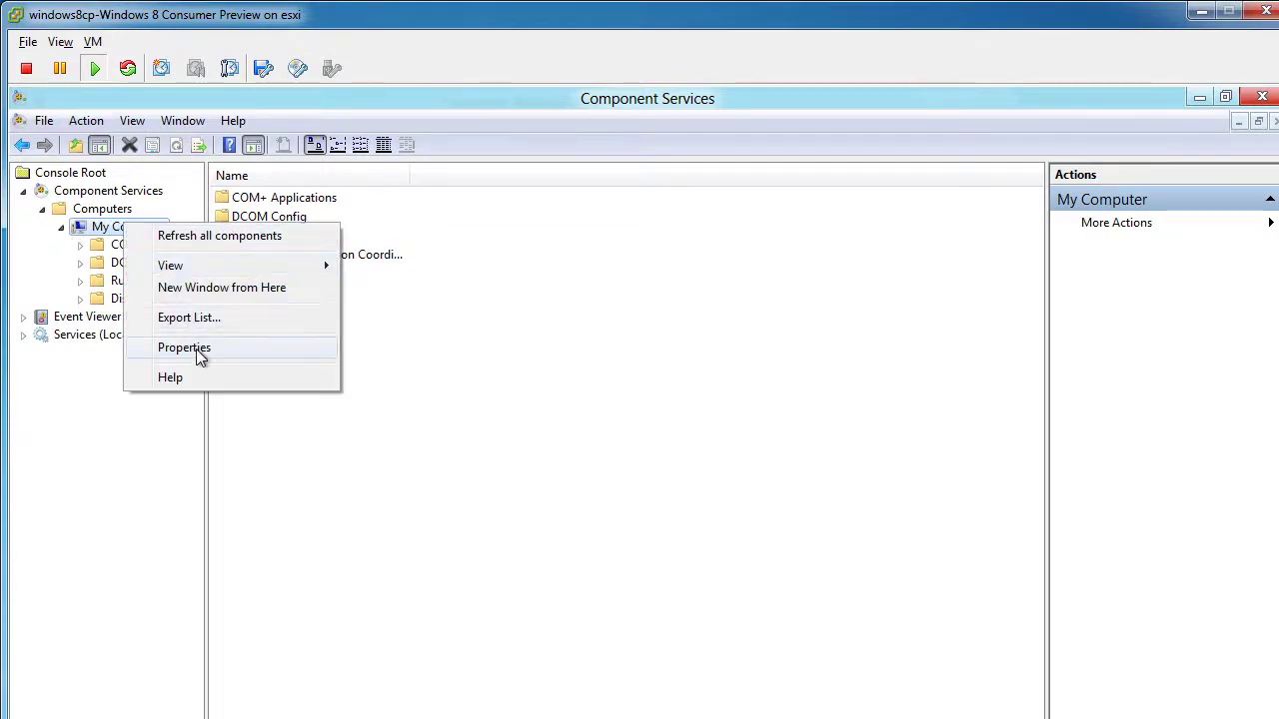
click(195, 349)
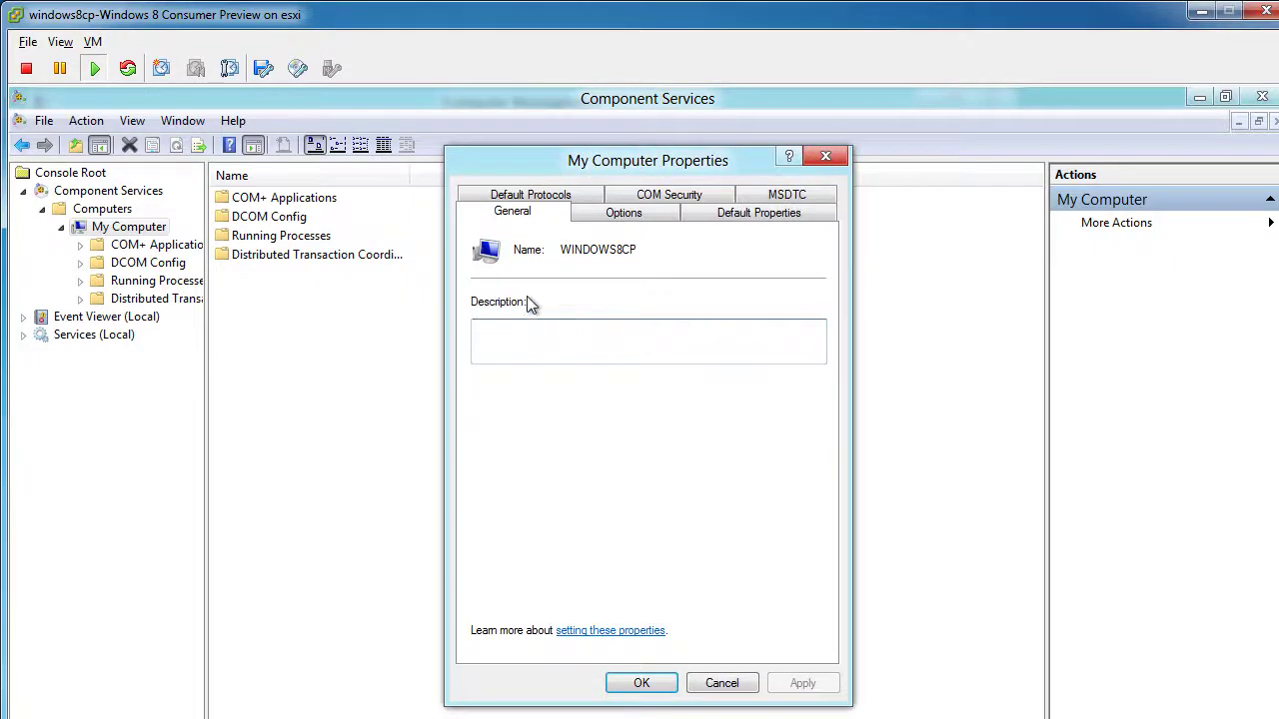
click(698, 204)
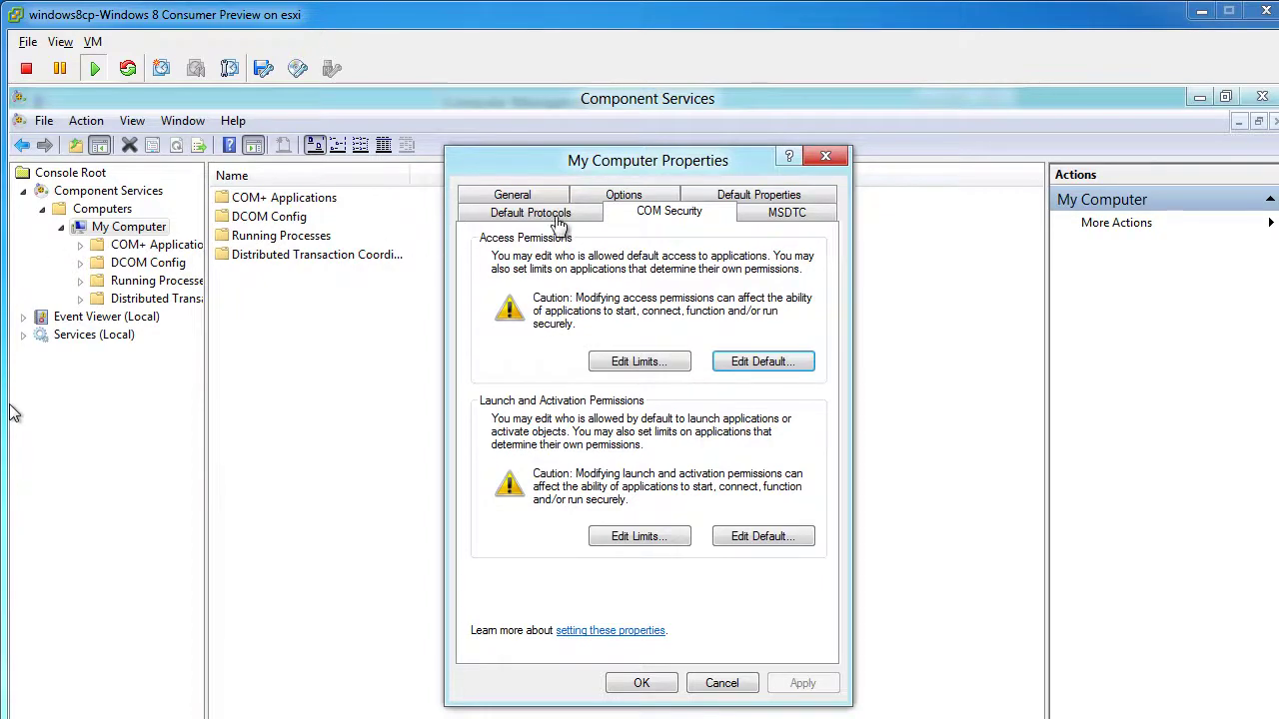
click(660, 362)
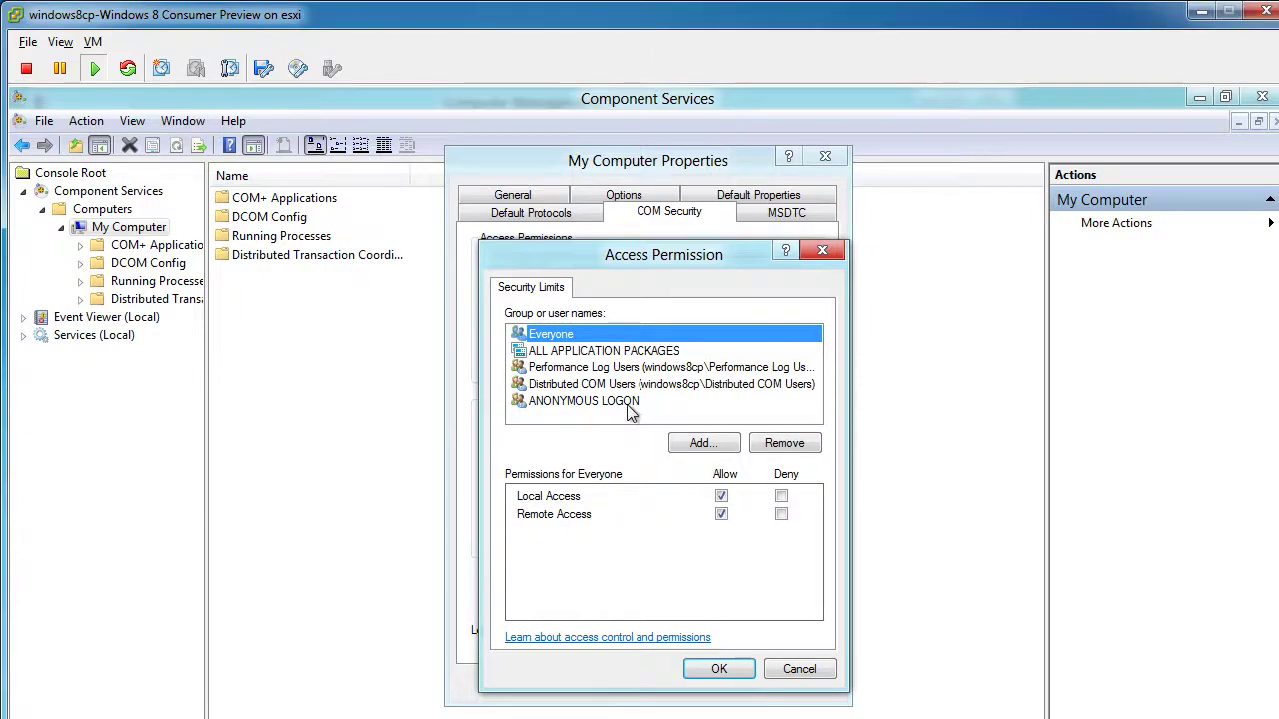
click(628, 402)
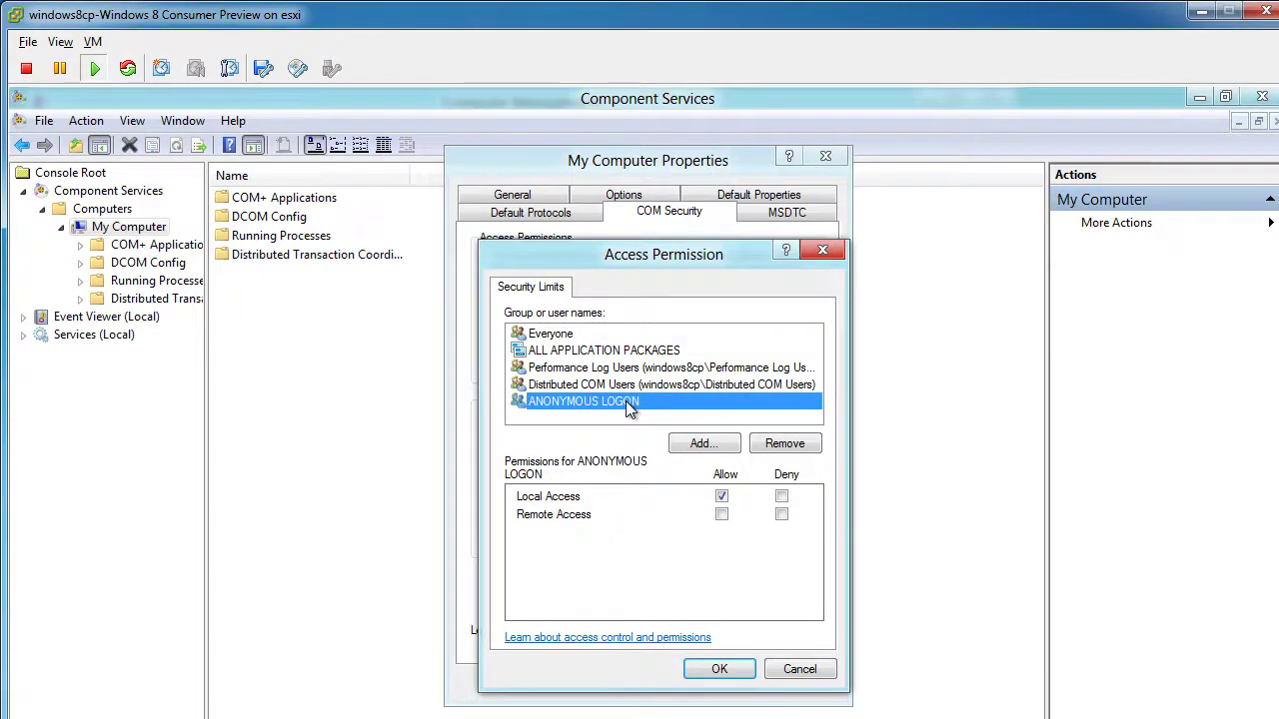
click(721, 515)
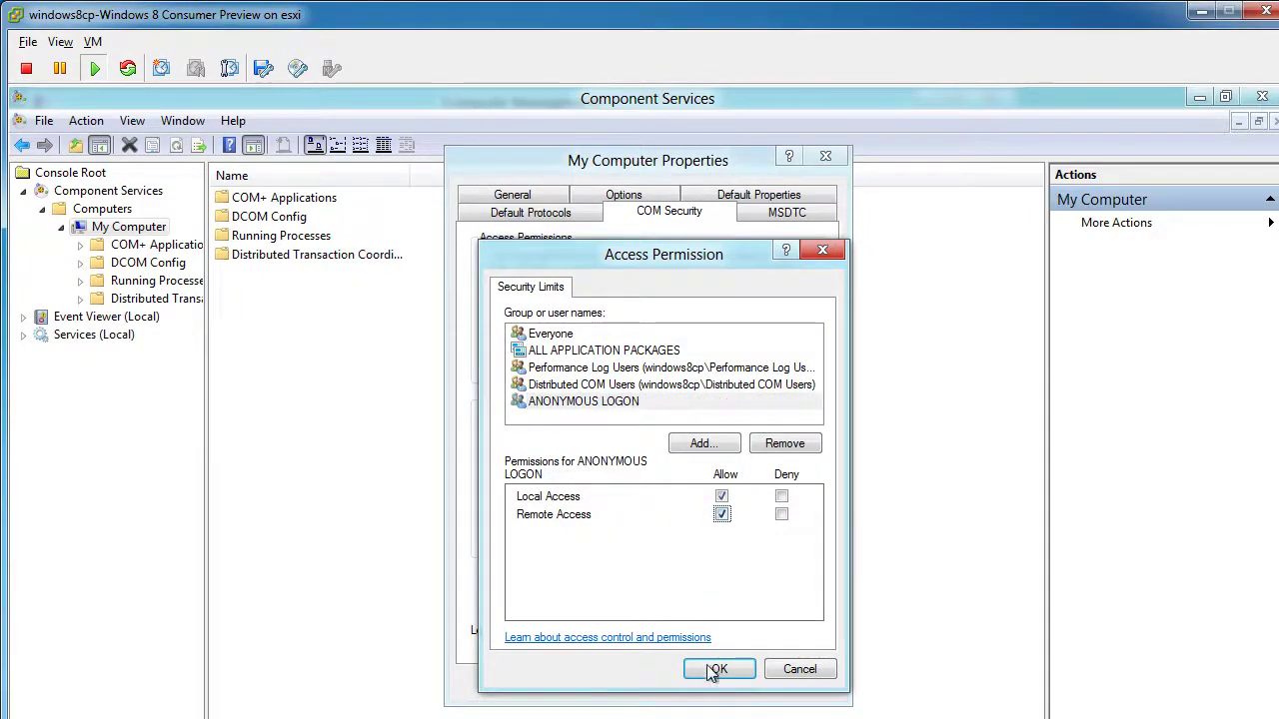
click(720, 668)
click(784, 690)
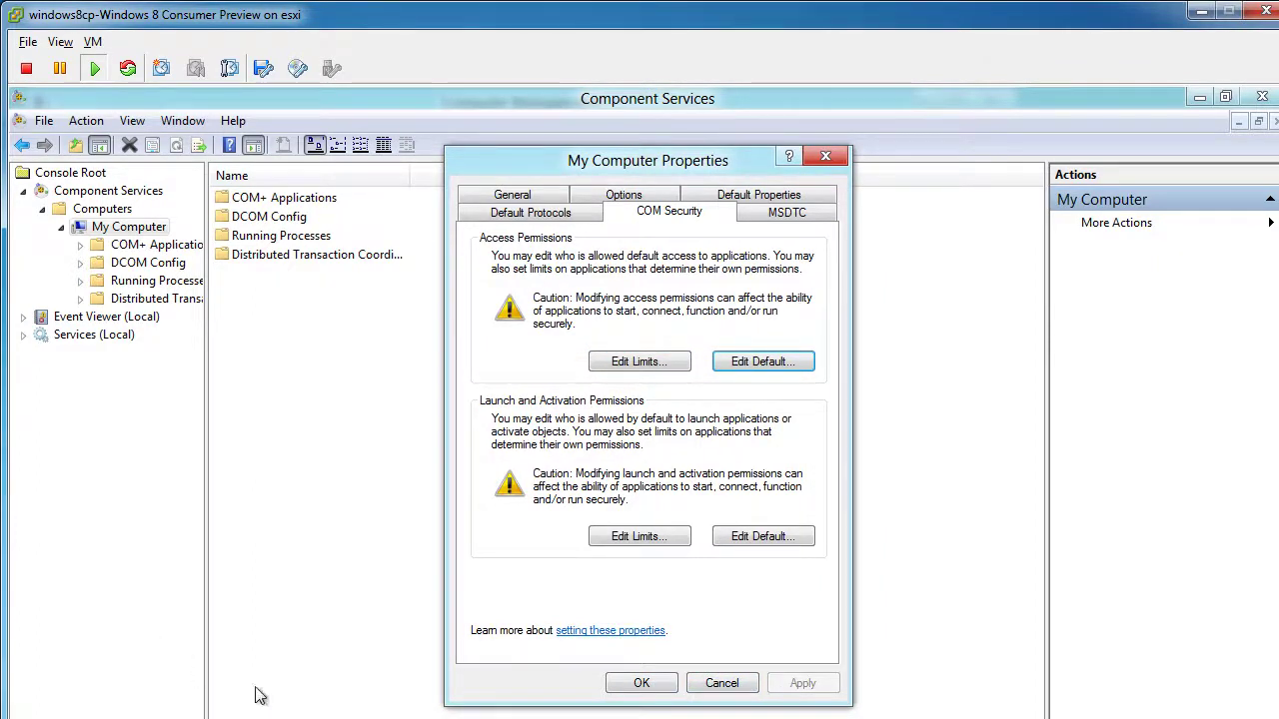
Close My Computer Properties, Component Services, Computer Management, Administrative Tools and the access-denied Hyper-V Manager
click(659, 684)
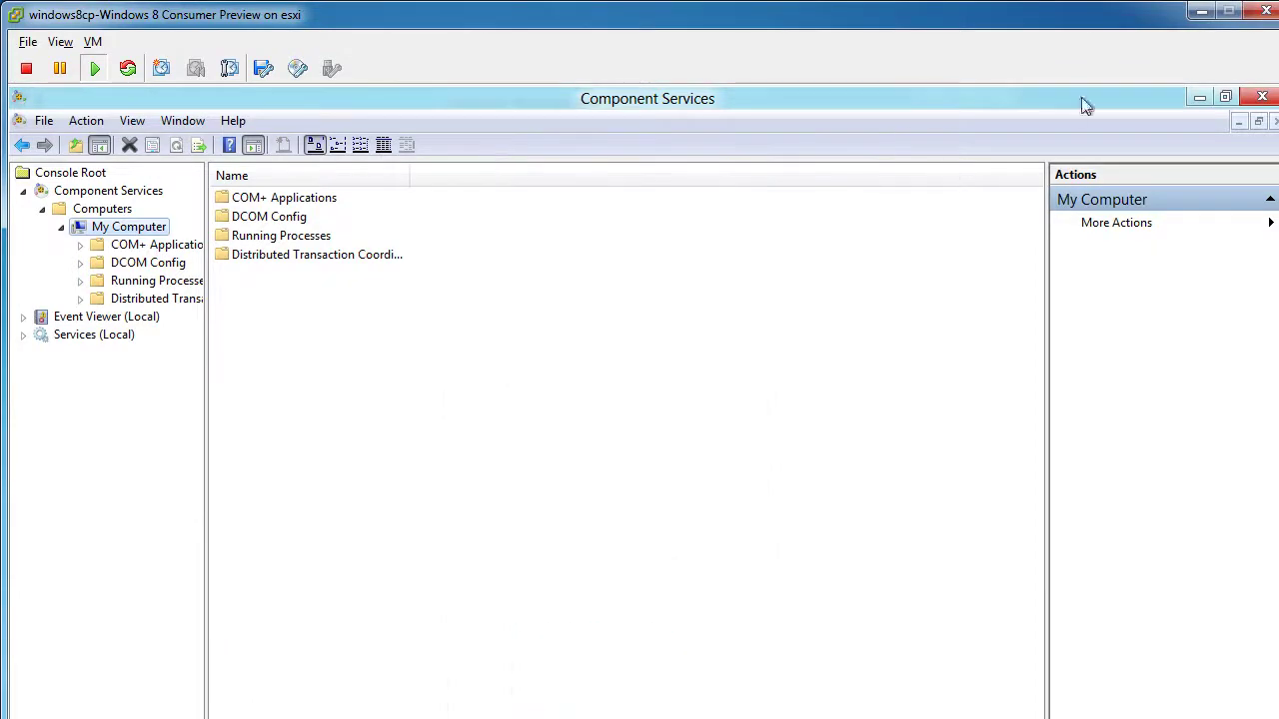
click(1193, 100)
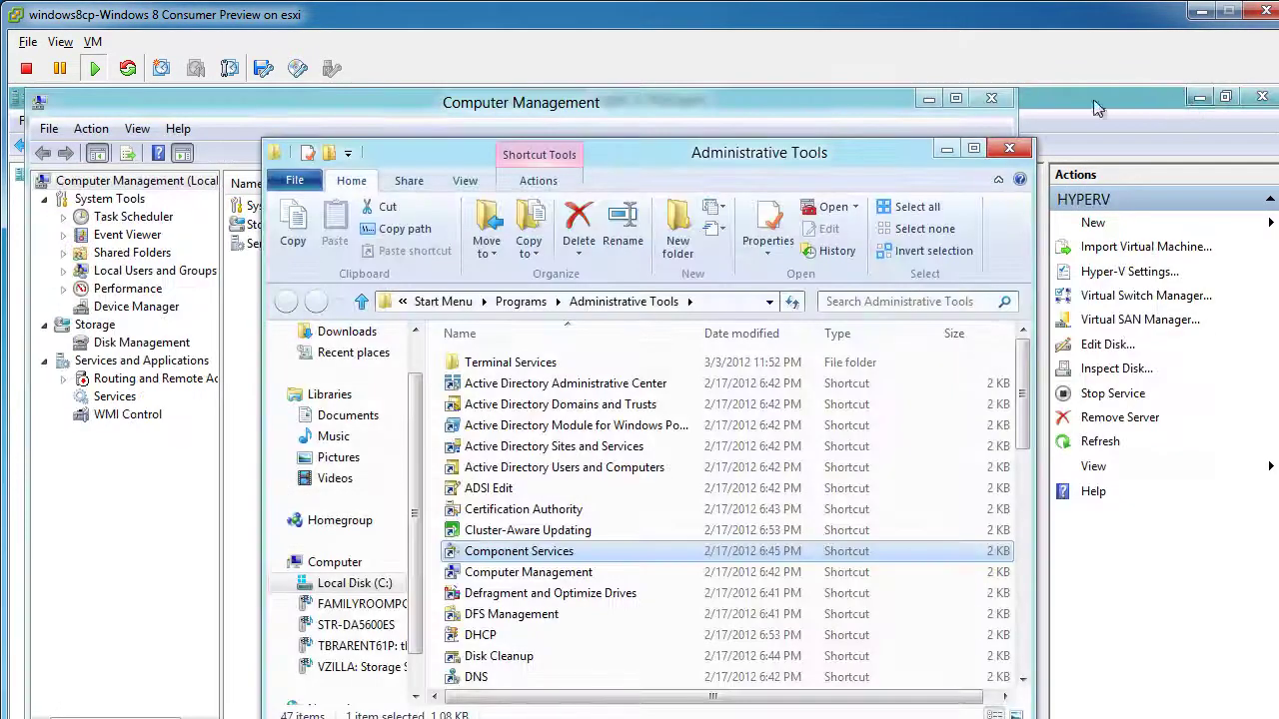
click(1001, 100)
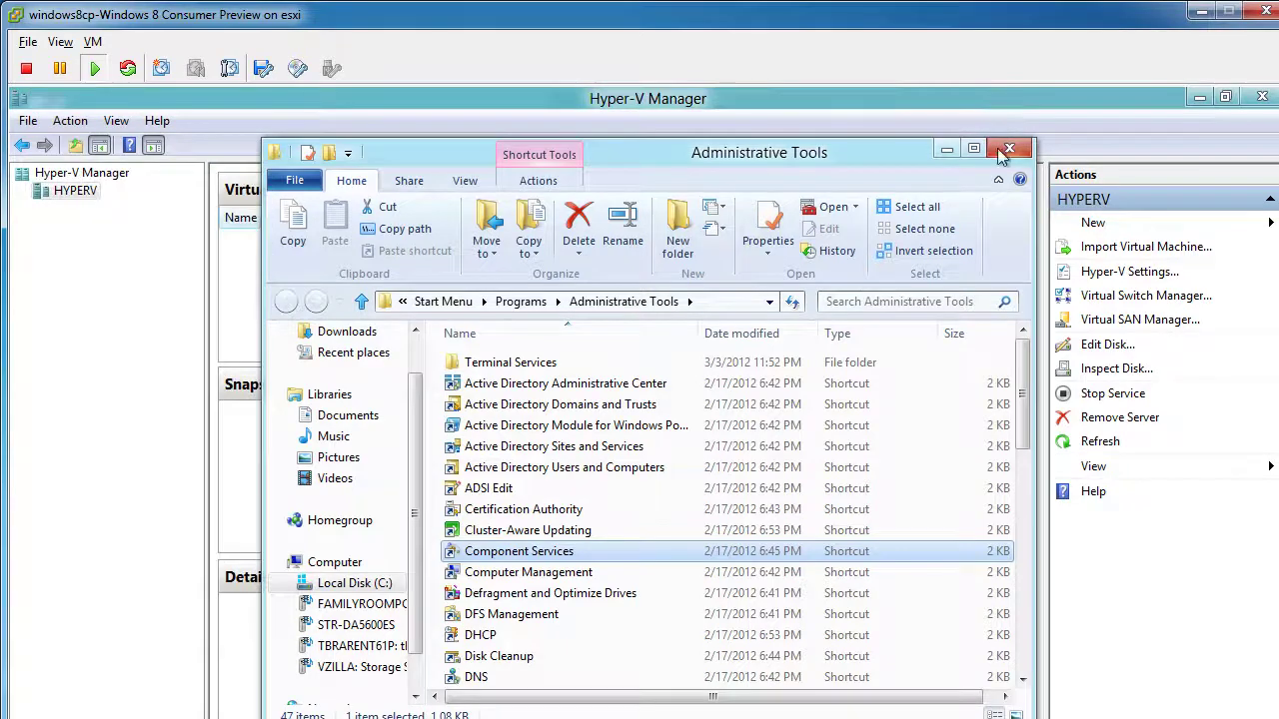
click(1009, 150)
click(1255, 98)
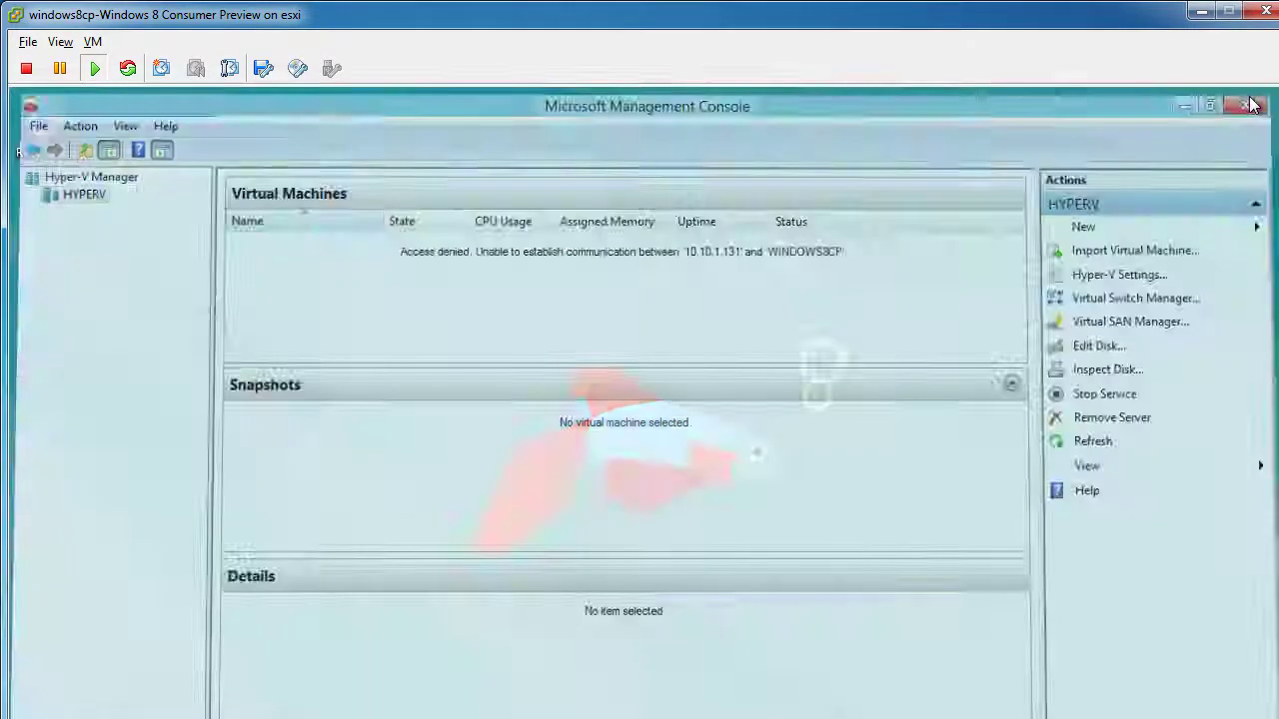
Relaunch Hyper-V Manager by searching 'hyper-' and connect to the HYPERV server
key(super)
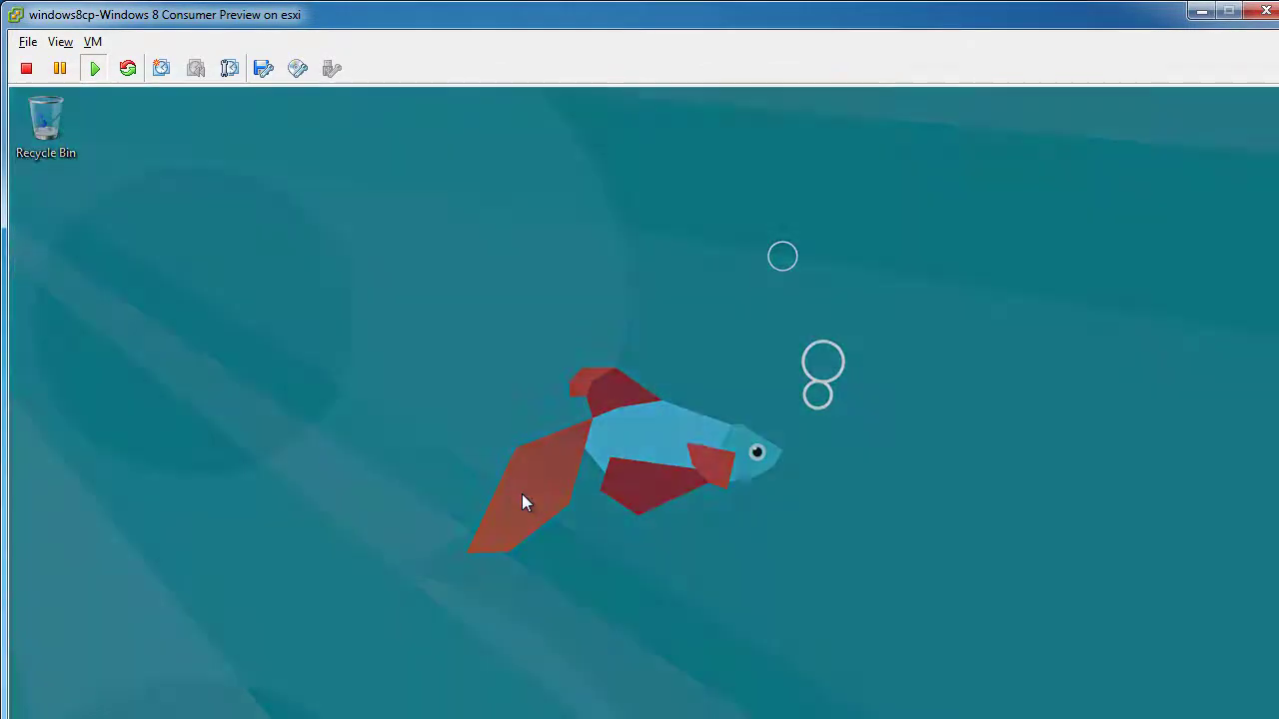
text(hyper-)
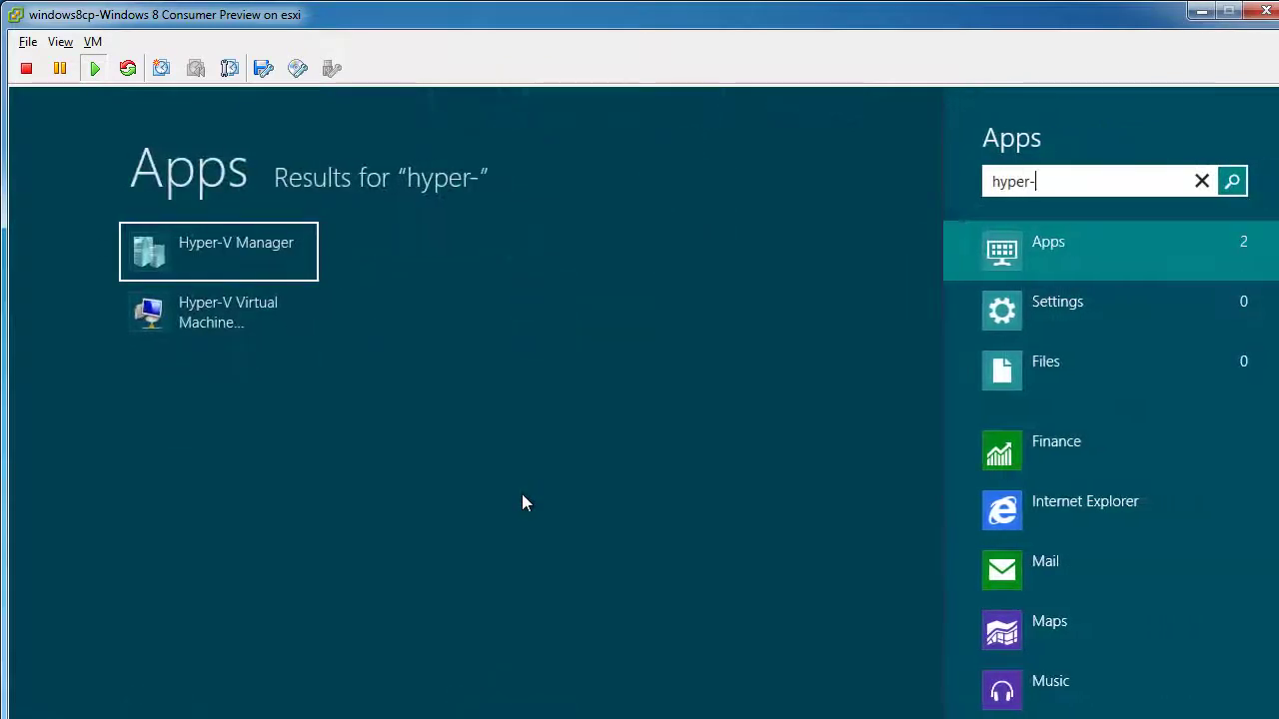
key(Return)
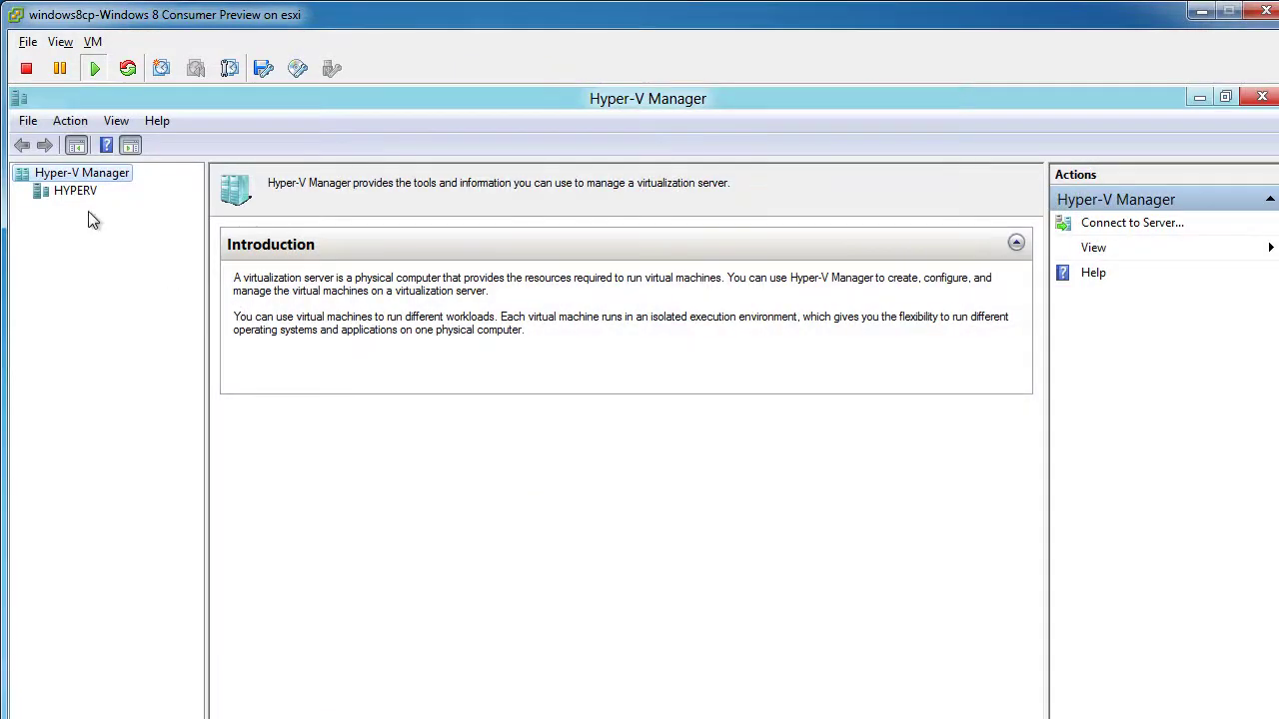
click(78, 191)
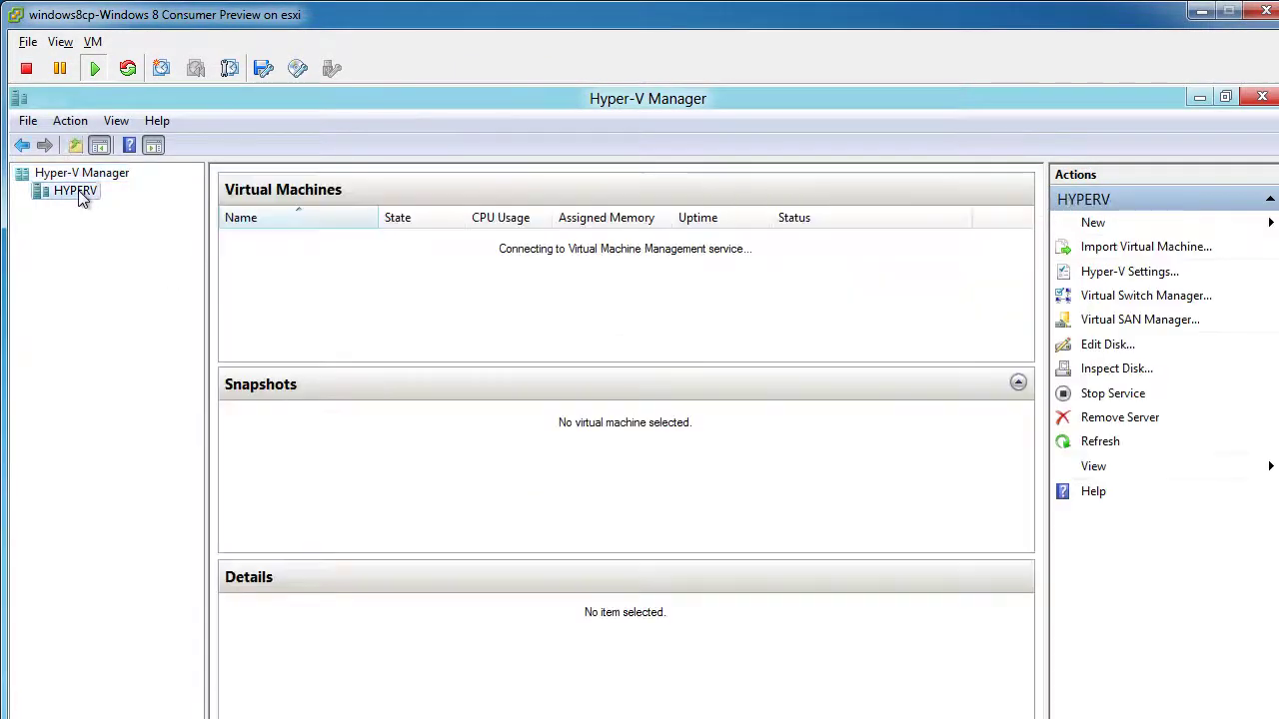